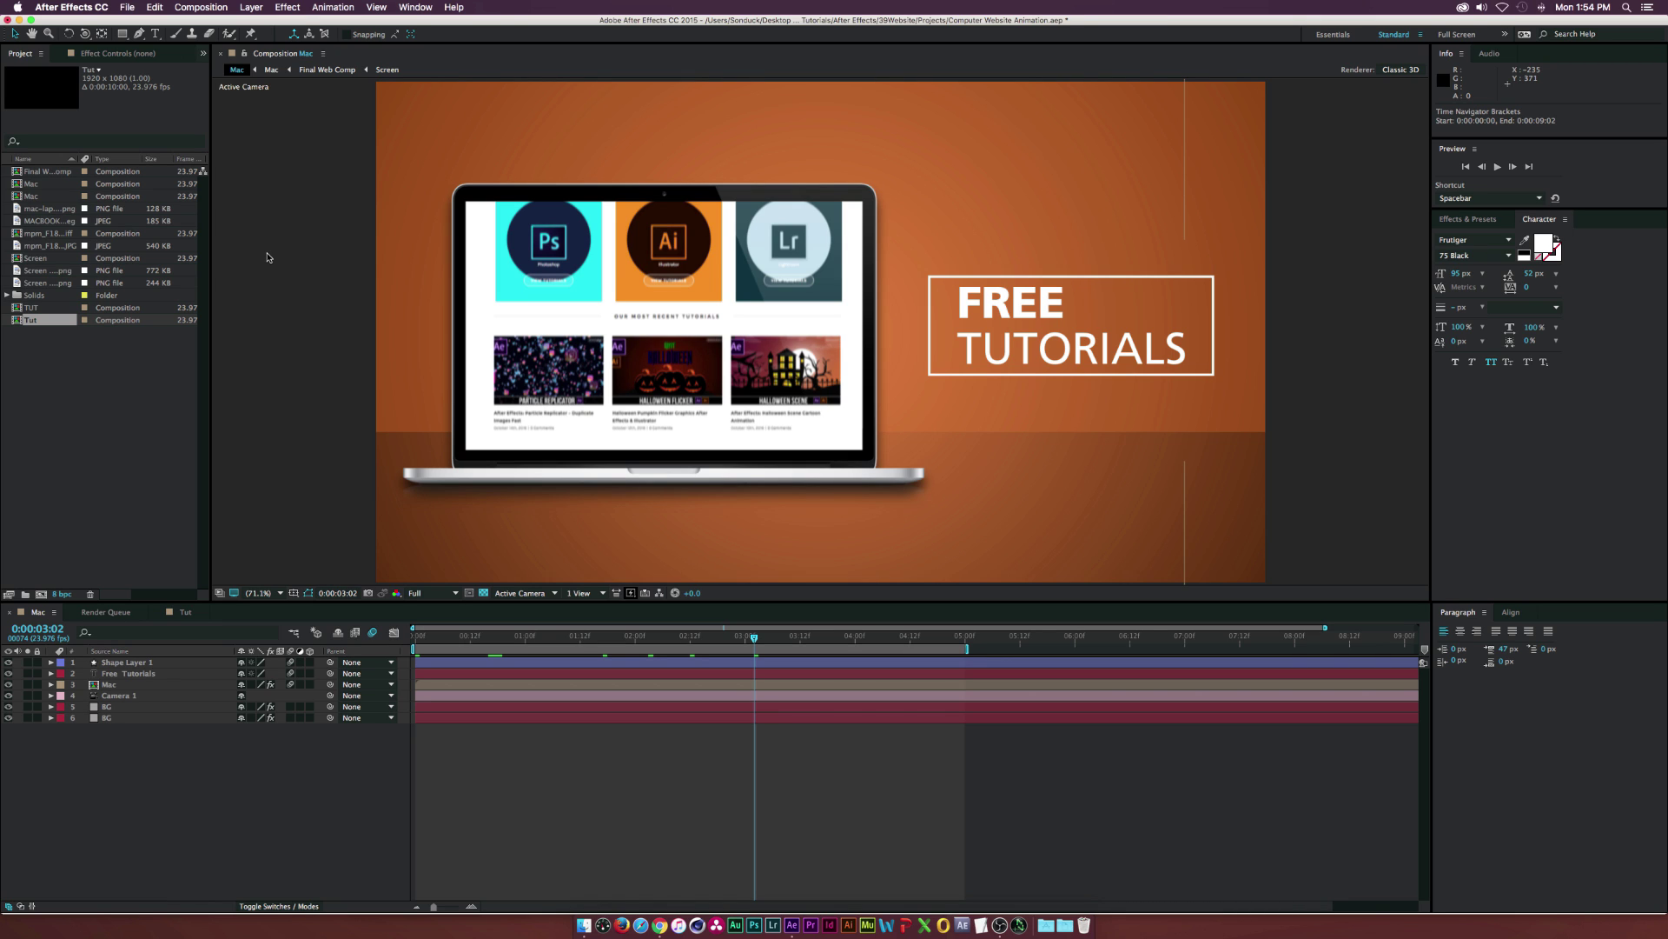
Play the finished demo video Demo.mov to review the laptop website animation
click(584, 924)
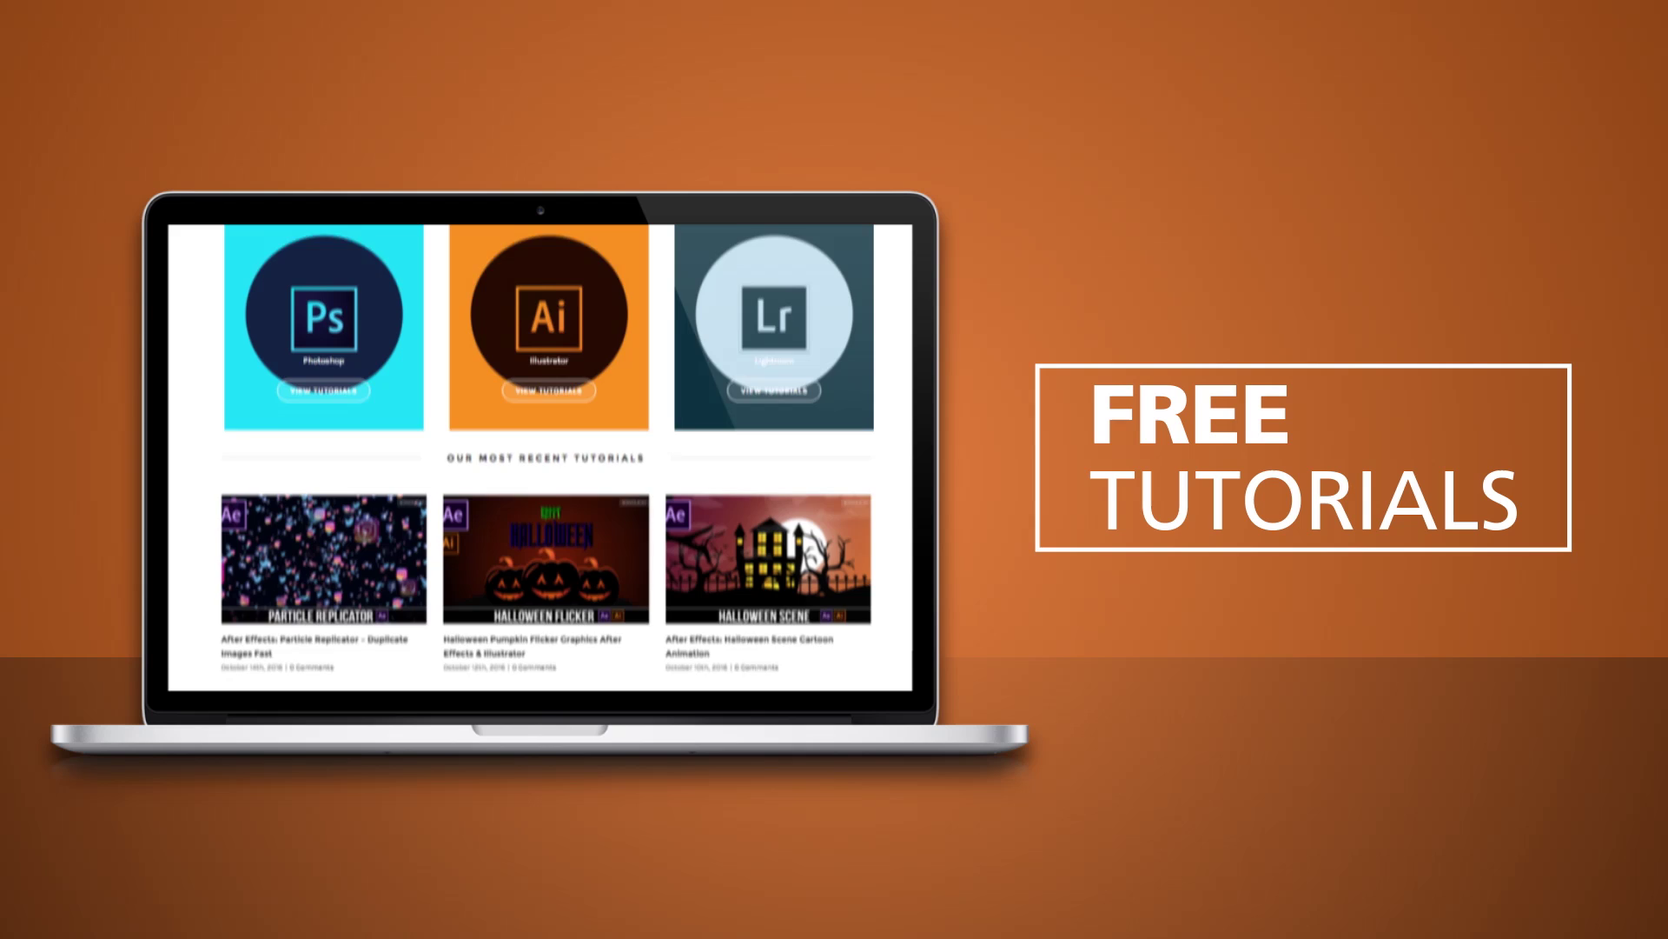
key(Escape)
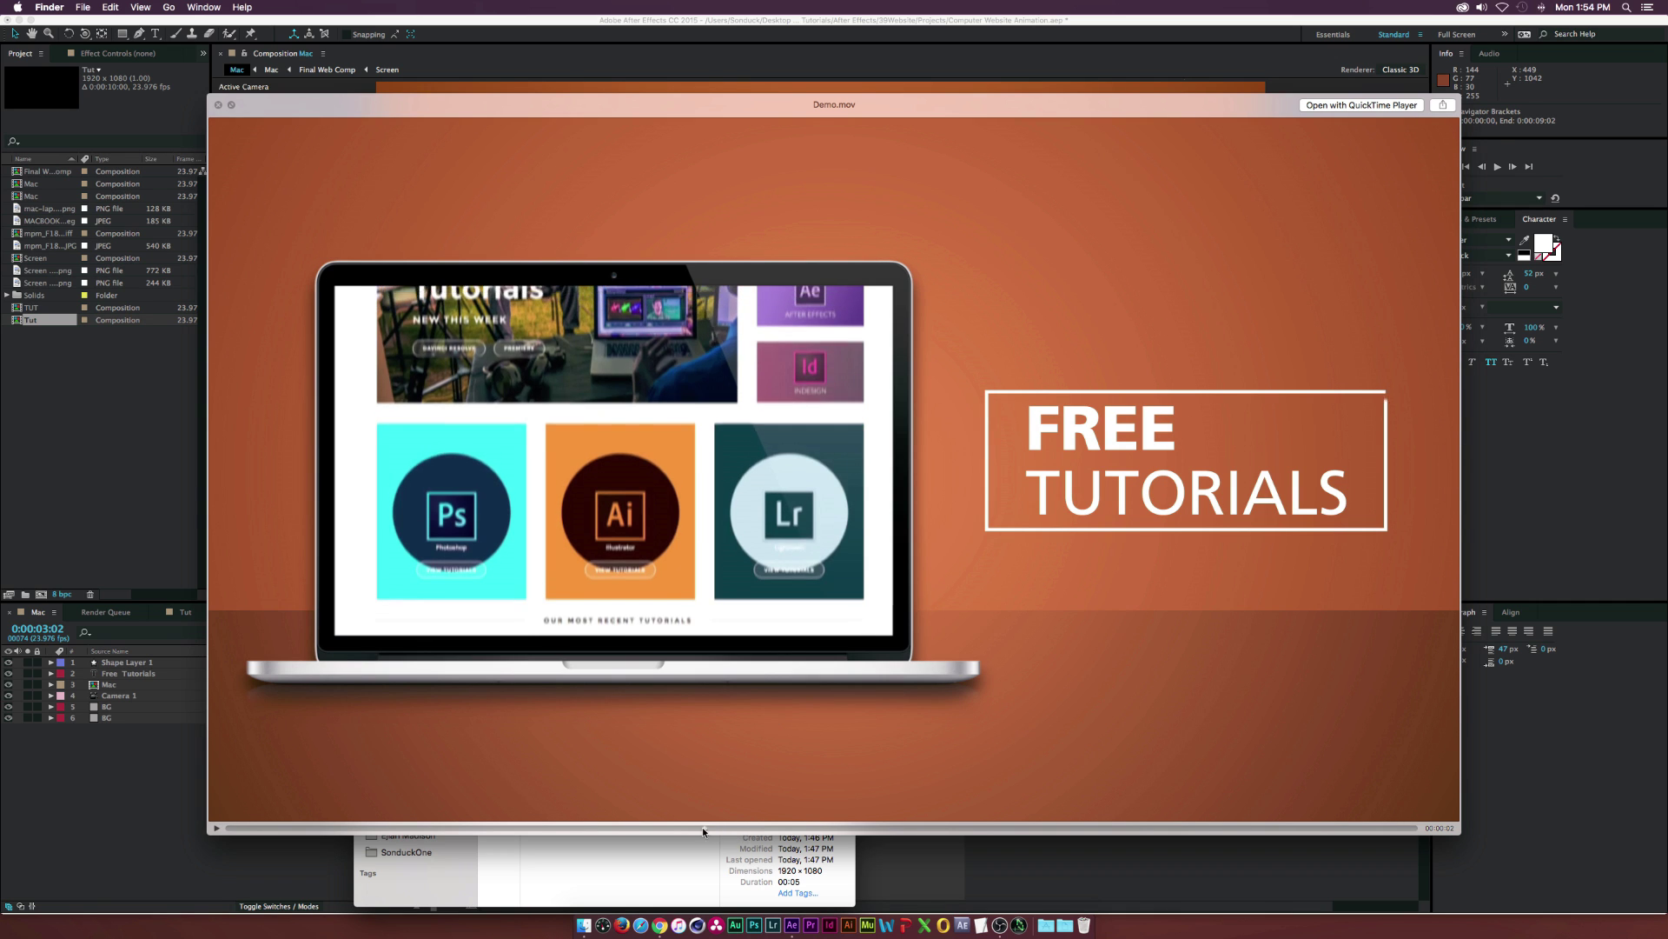
key(space)
click(183, 480)
Add mac-laptop-png-13.png as a layer in the Tut composition
click(185, 612)
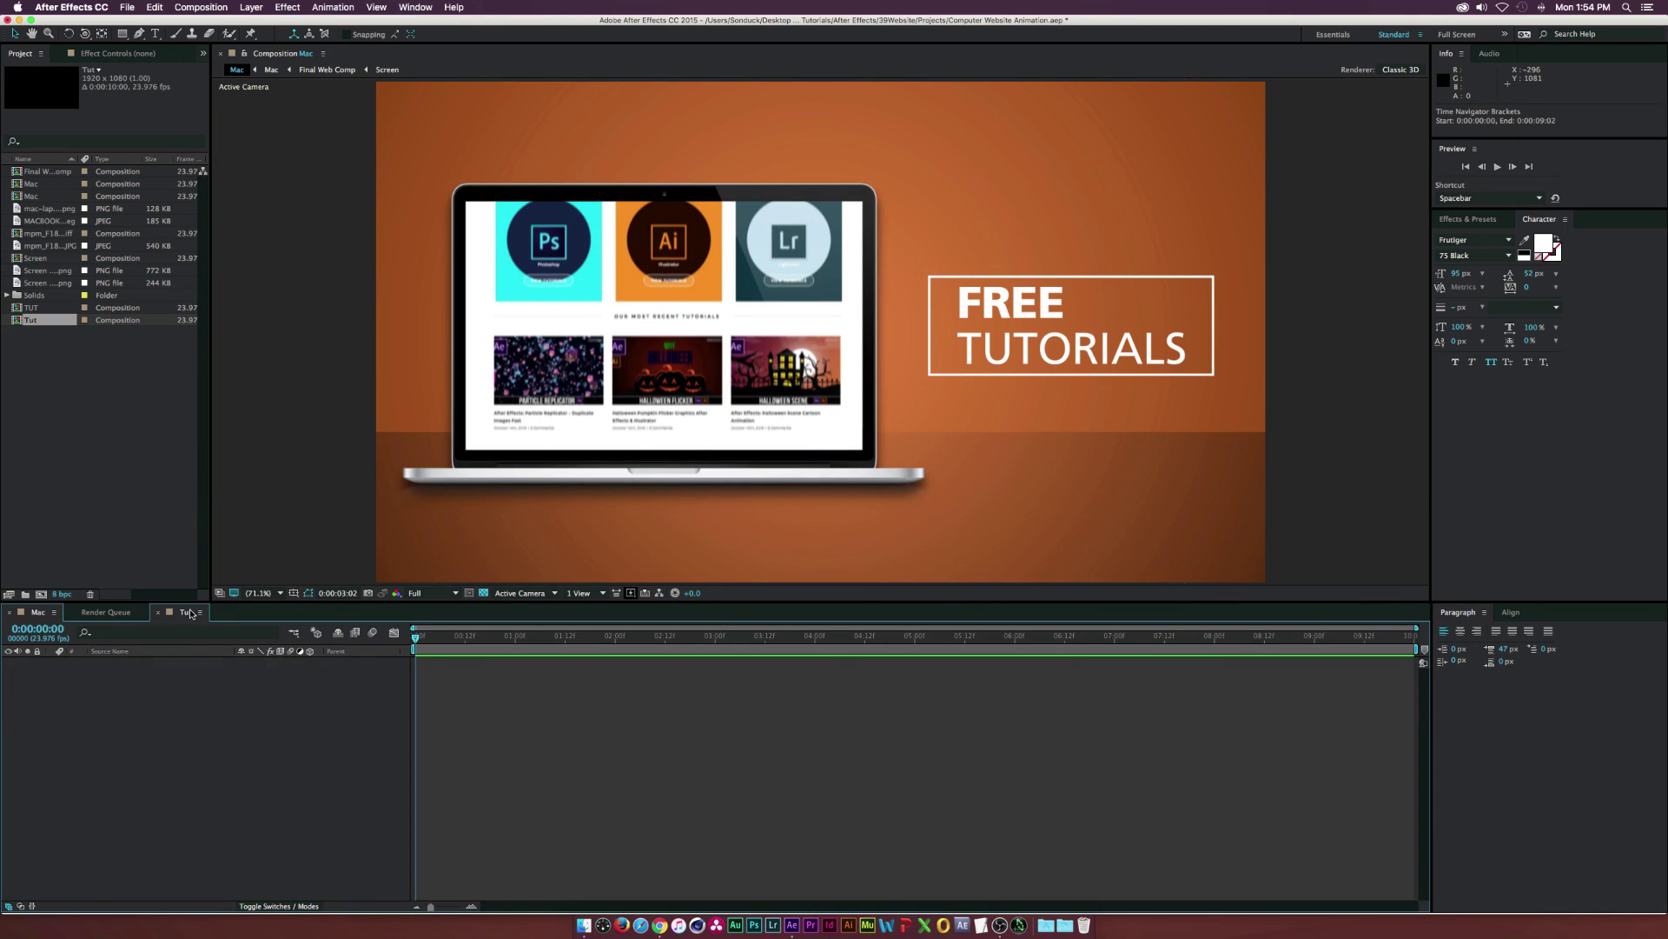
drag(48, 209, 371, 661)
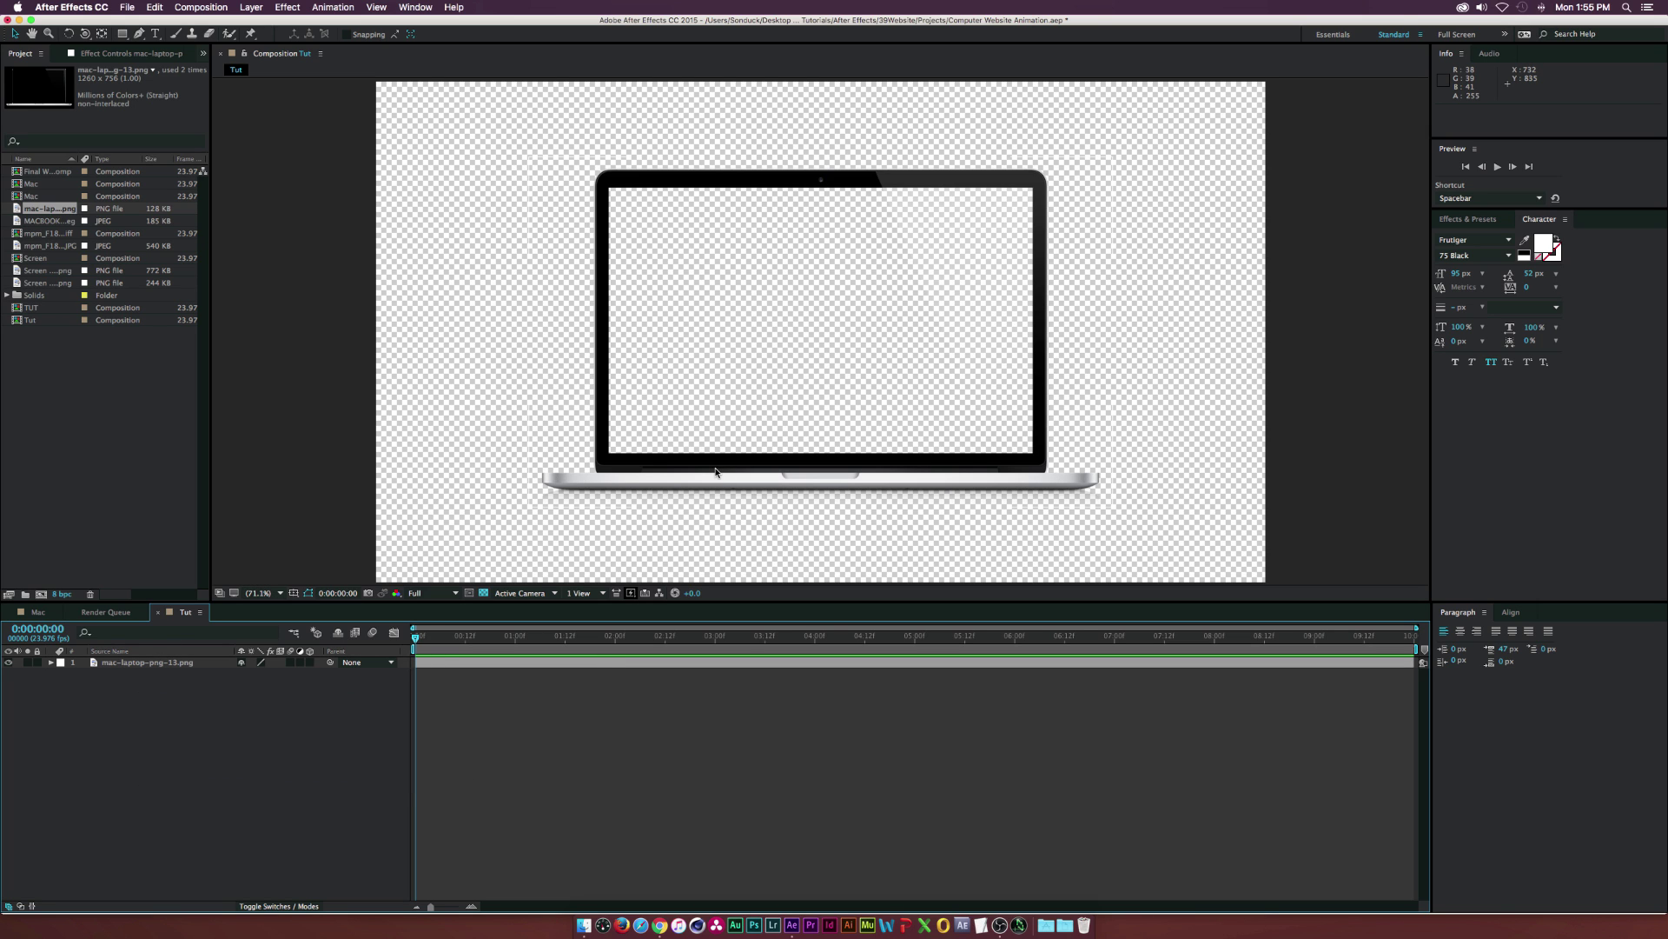
click(179, 665)
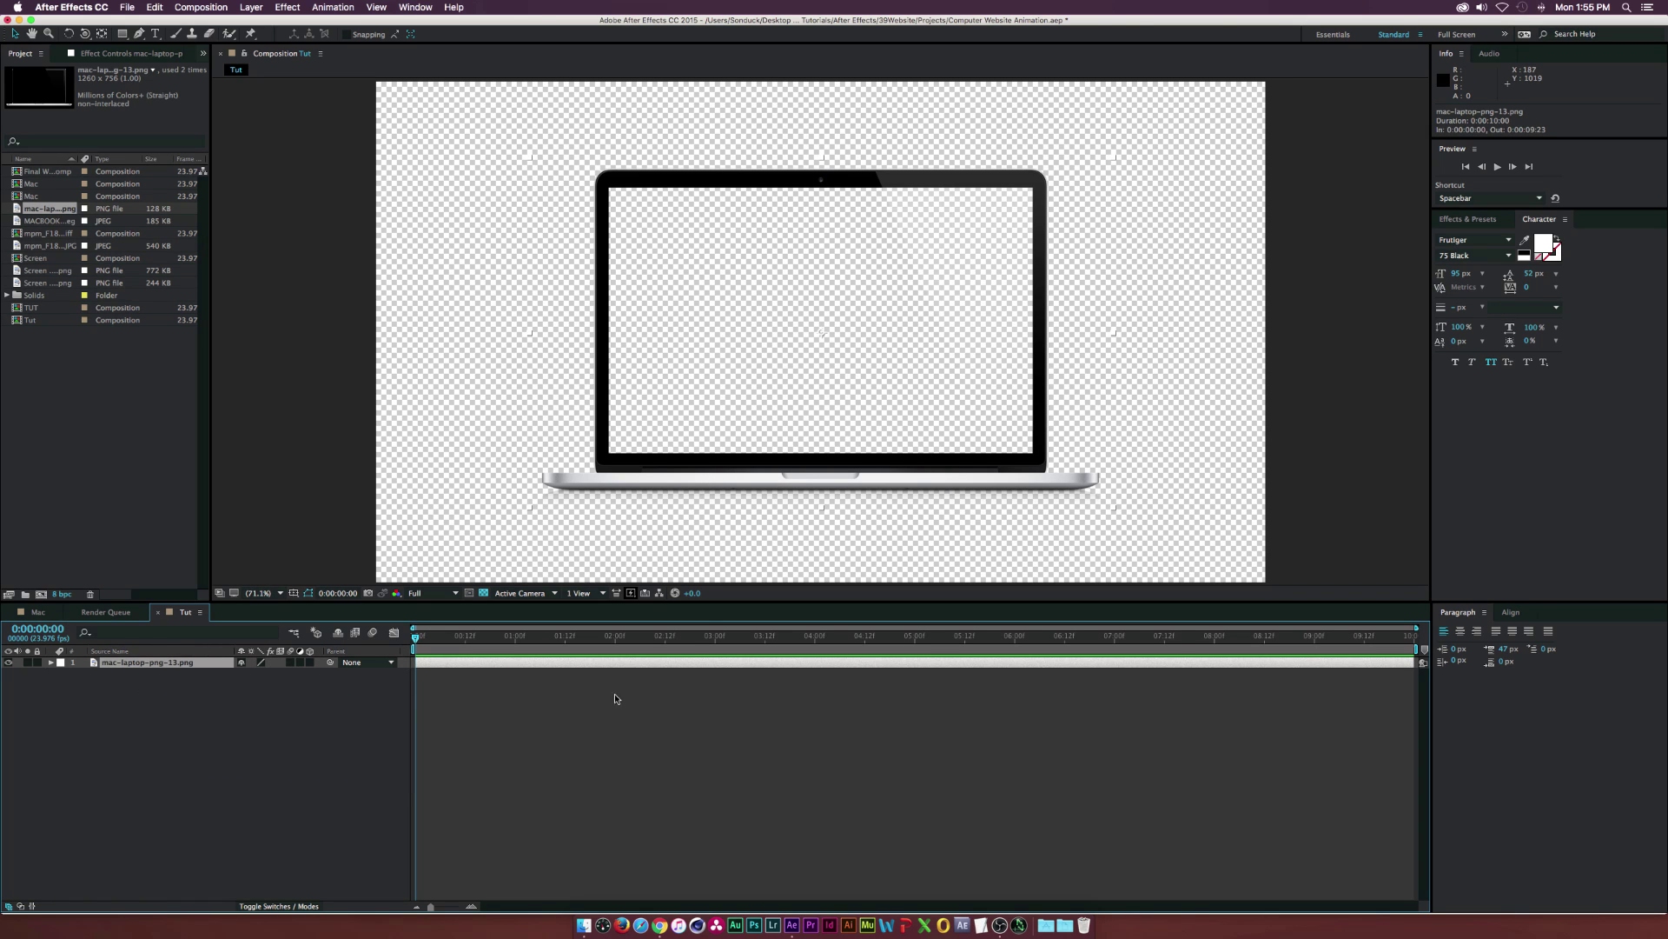
Switch to Chrome, zoom out the sonduckfilm.com home page and capture a screenshot of its upper part
click(660, 924)
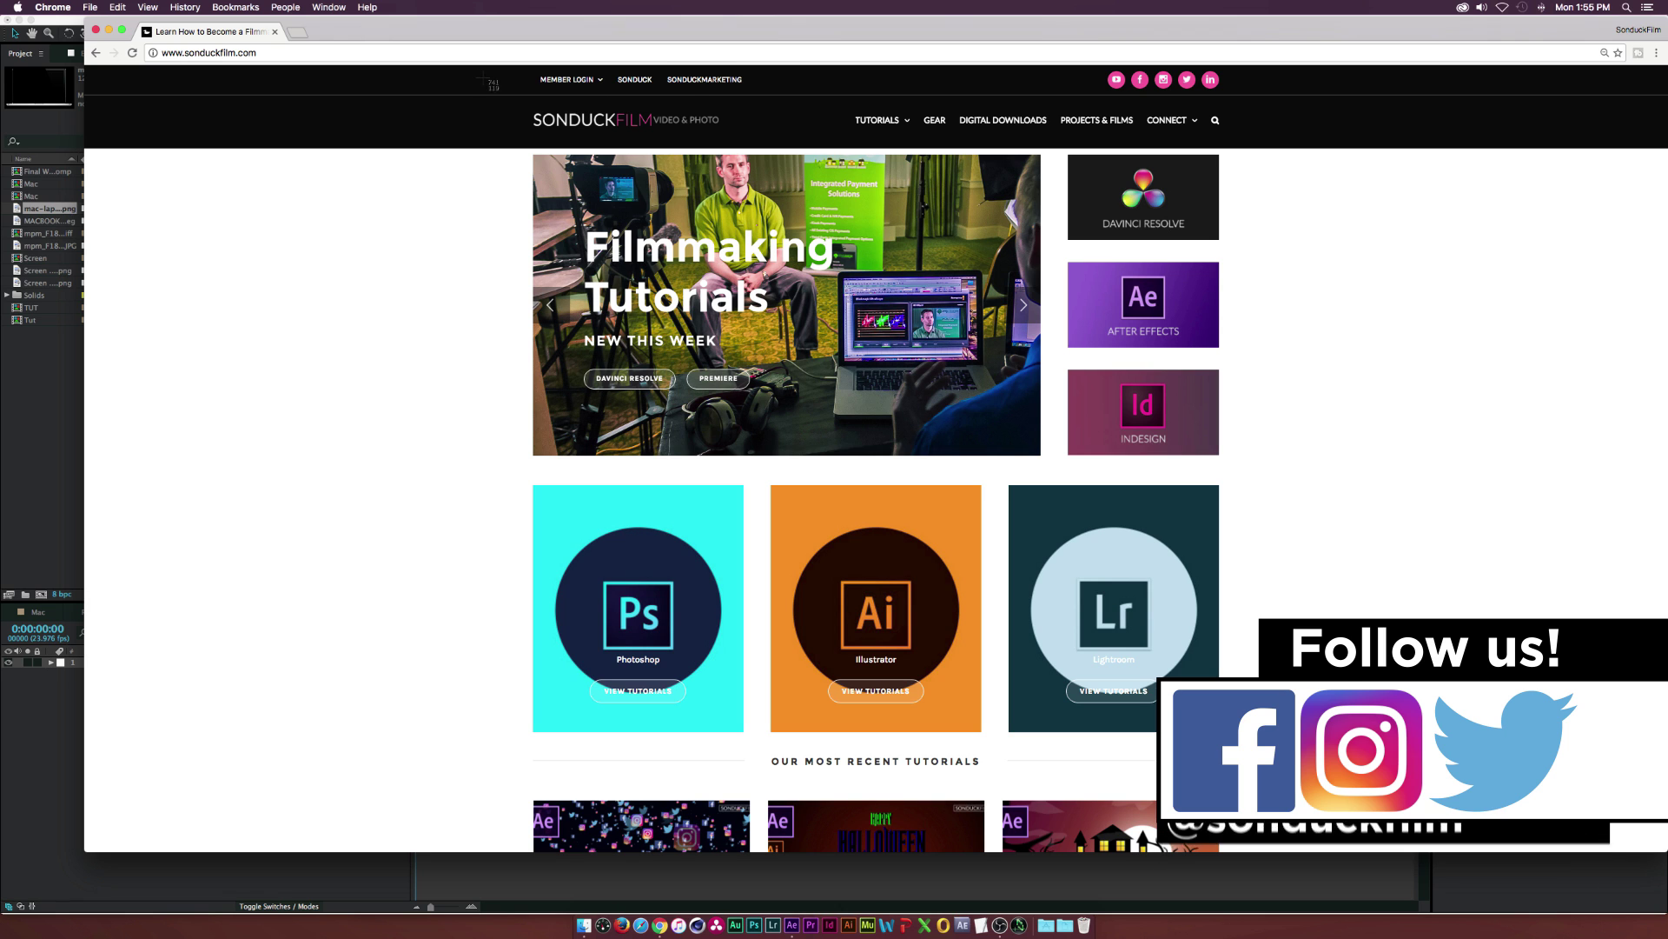
drag(378, 73, 1376, 826)
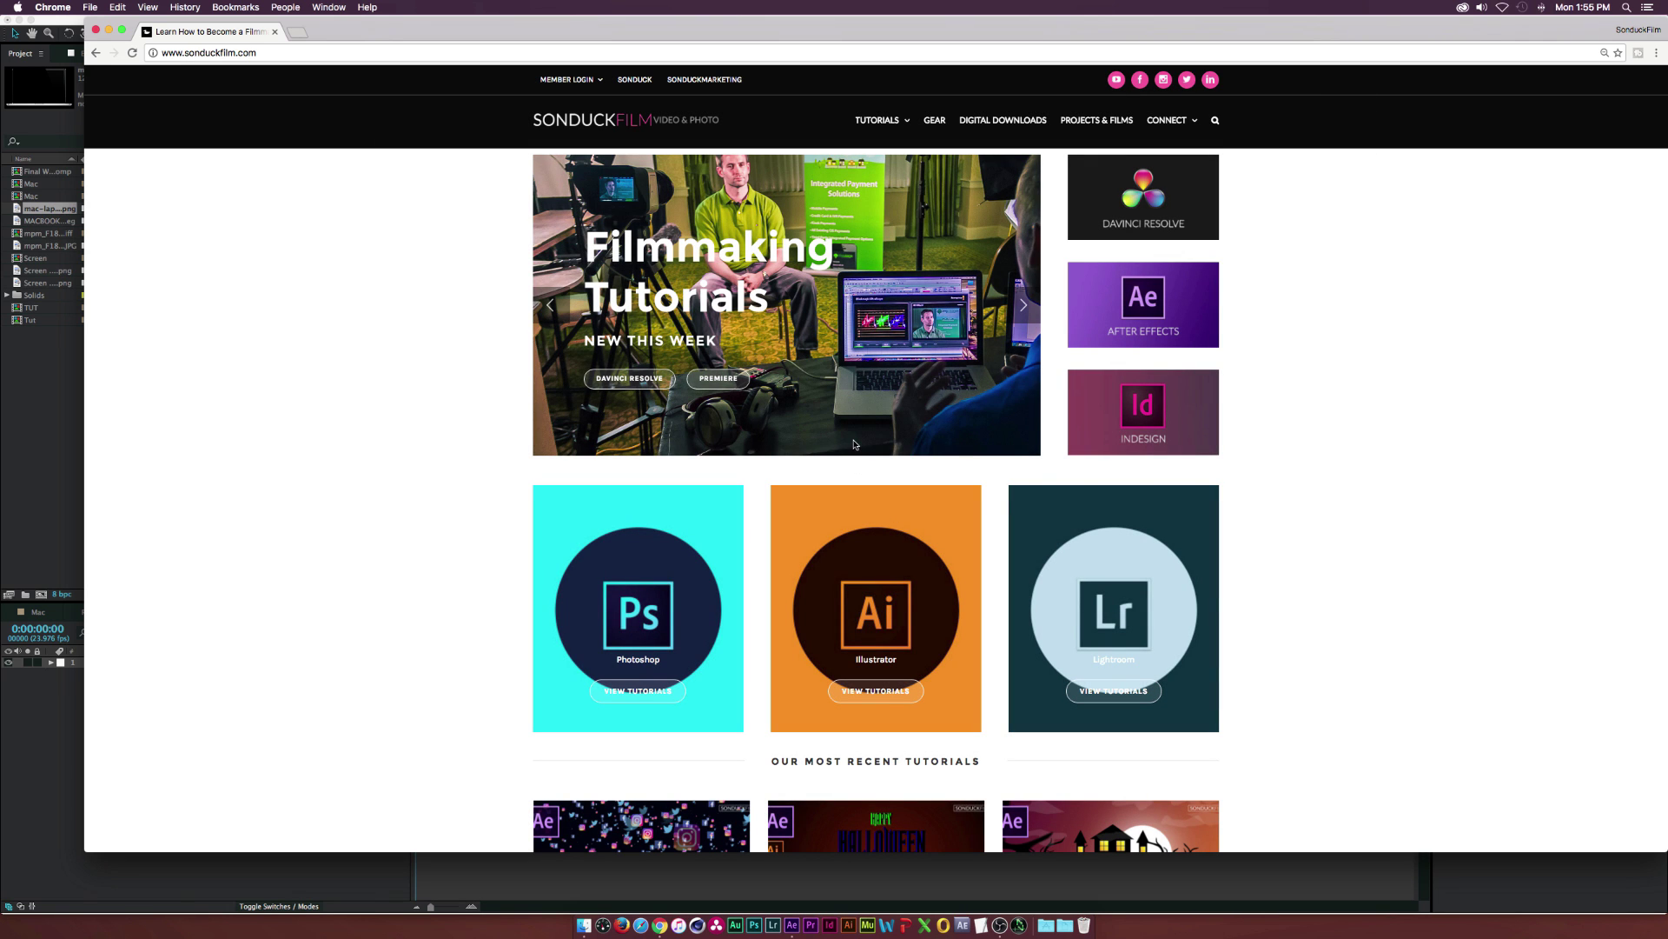
key(super+minus)
key(super+minus)
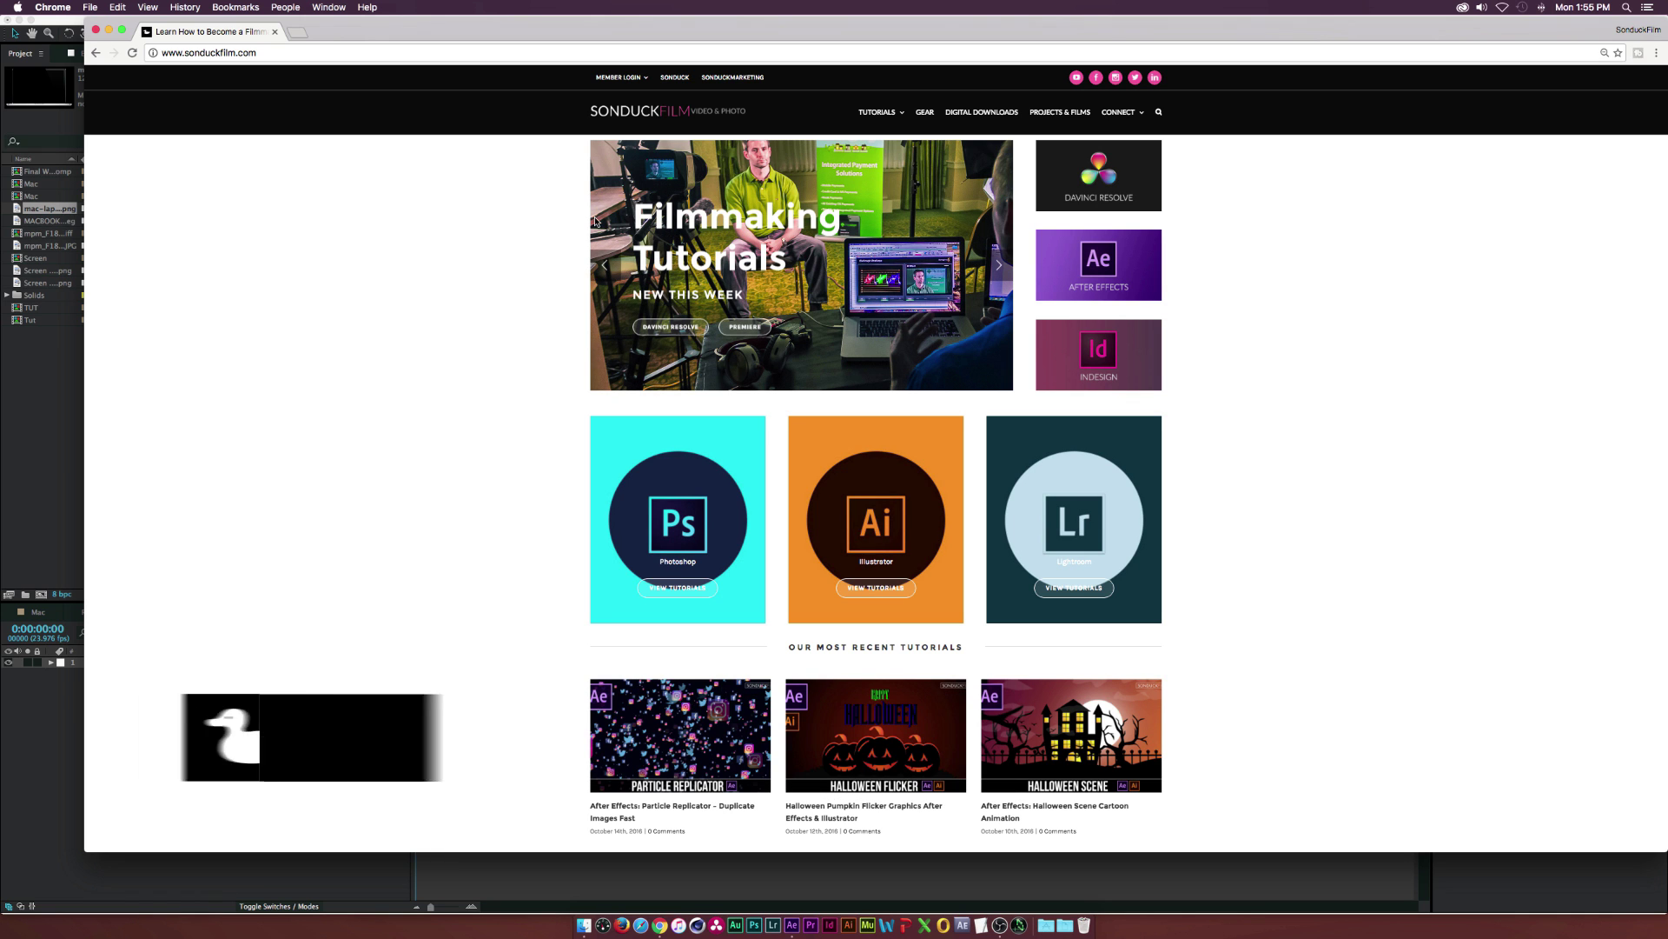
scroll(581, 237, down, 5)
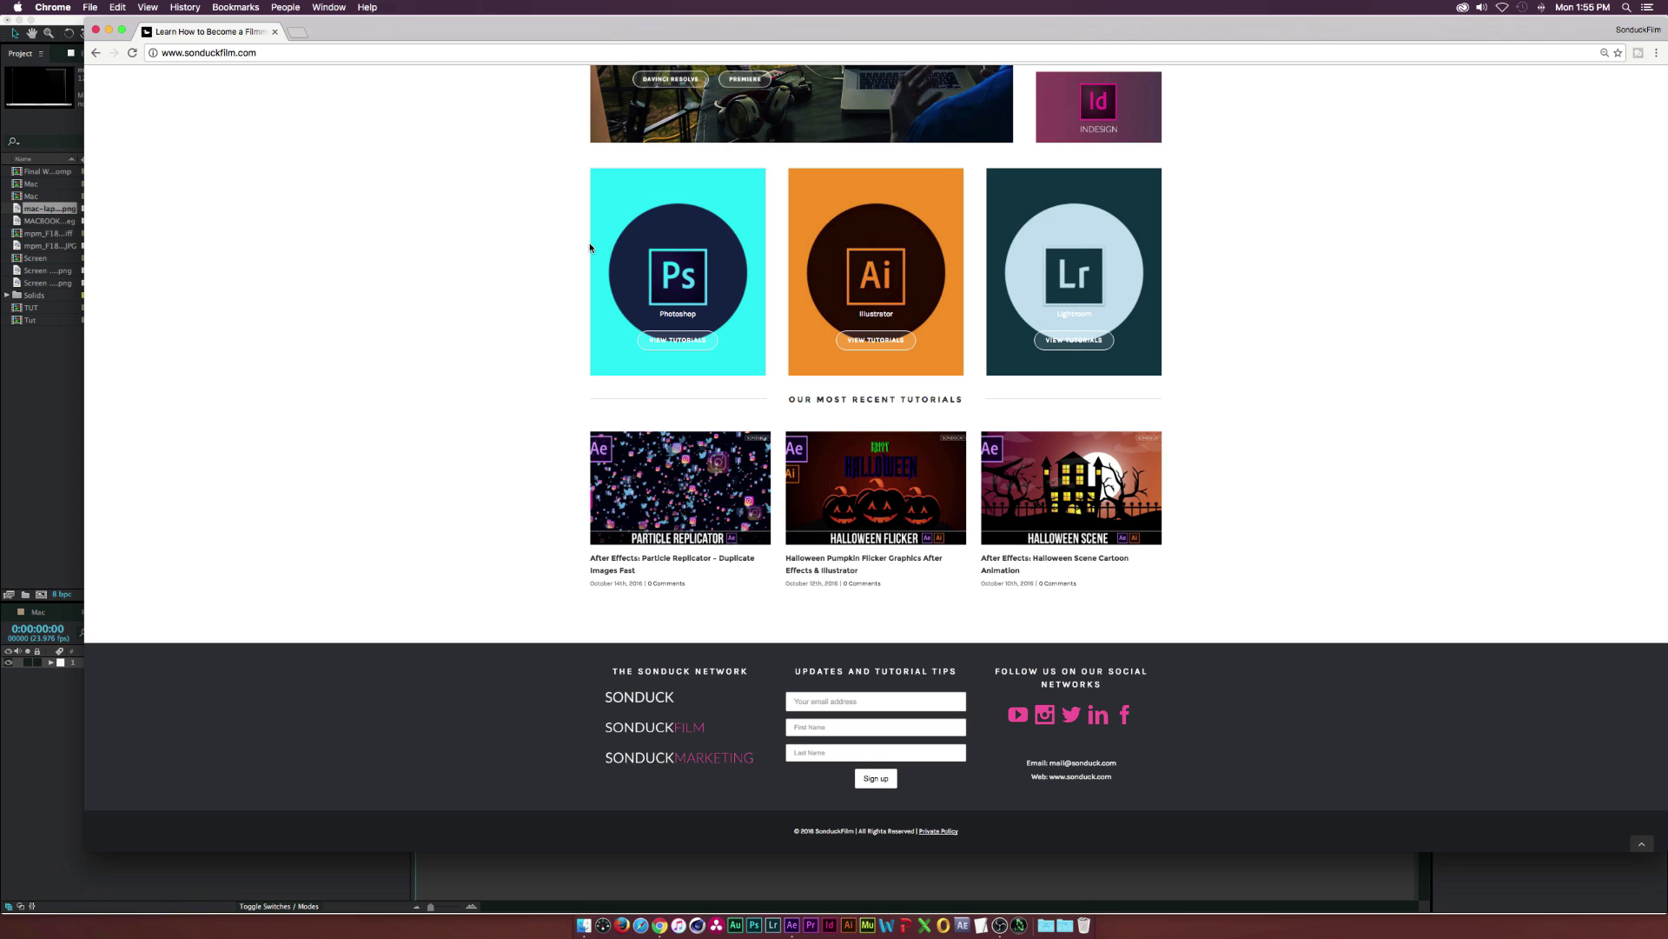
scroll(590, 248, up, 5)
key(super+shift+4)
drag(483, 73, 1285, 672)
Capture a second screenshot of the page's lower part, from the Our Most Recent Tutorials heading to the footer
scroll(1285, 673, down, 5)
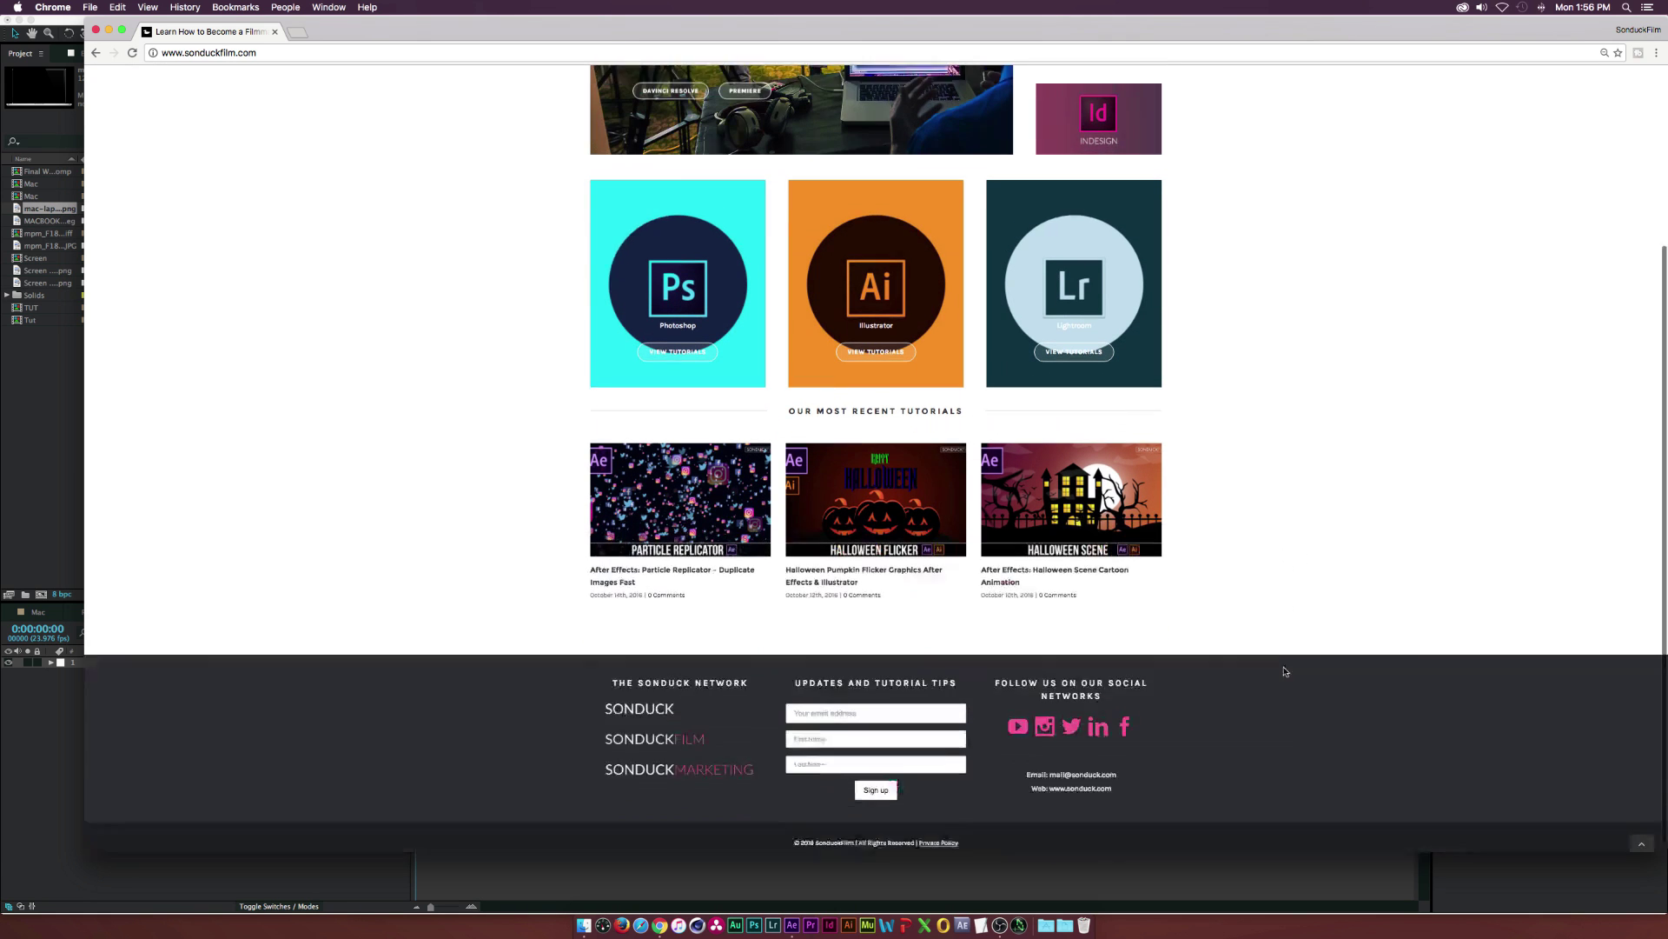
key(super+shift+4)
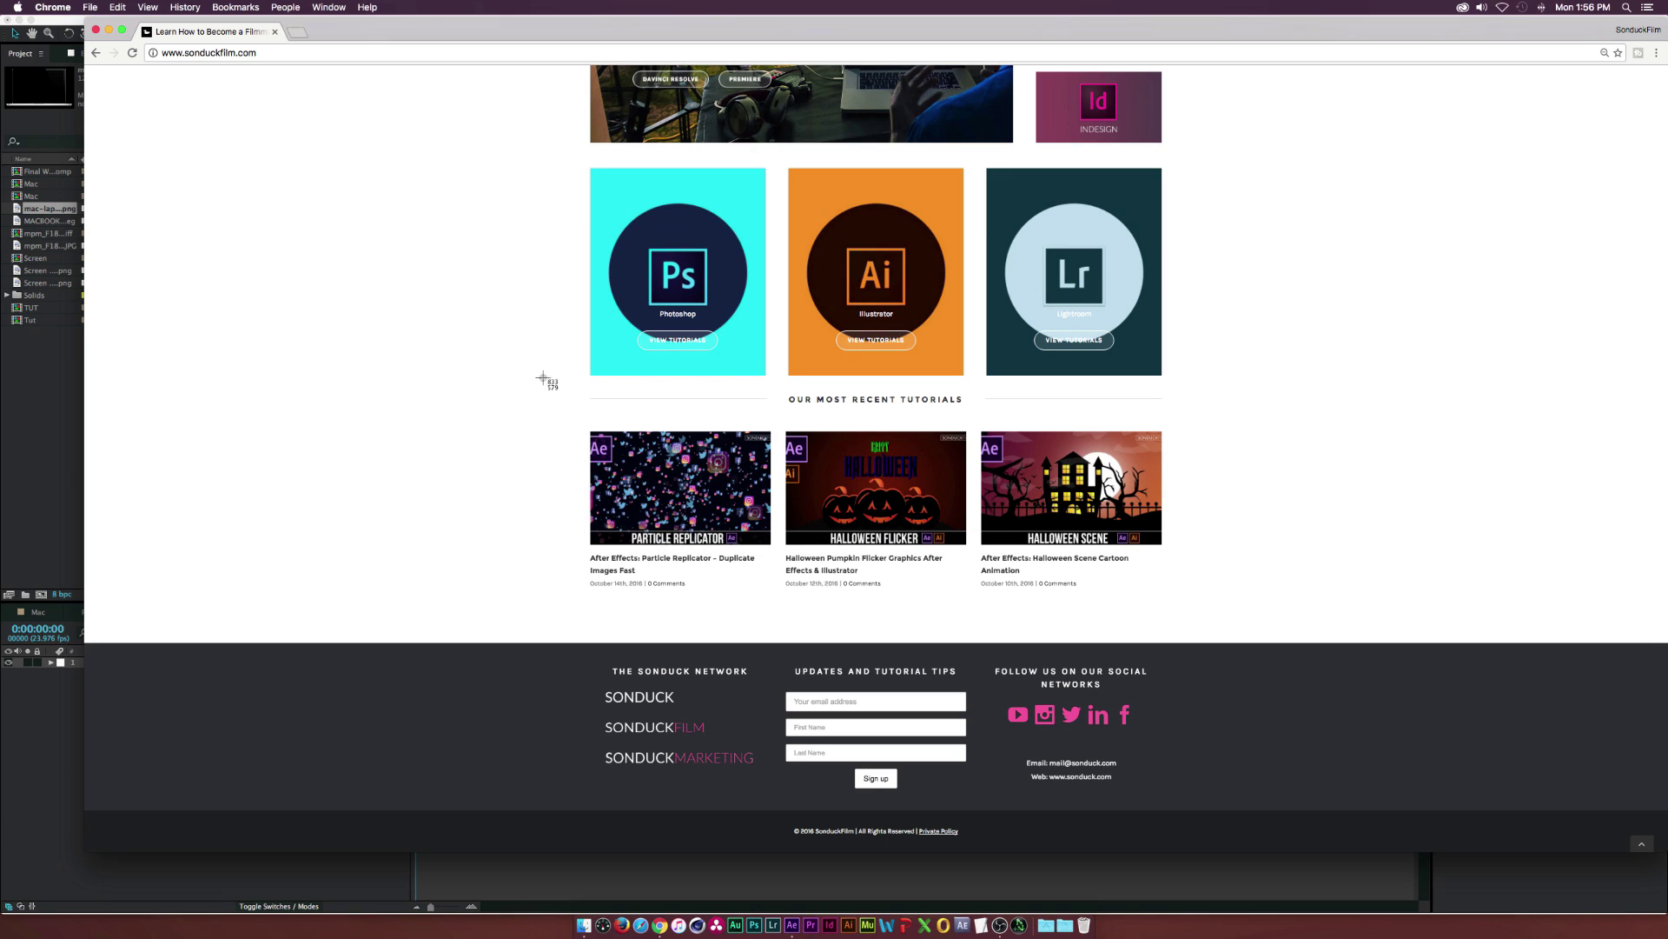
drag(513, 372, 1208, 852)
scroll(966, 622, up, 5)
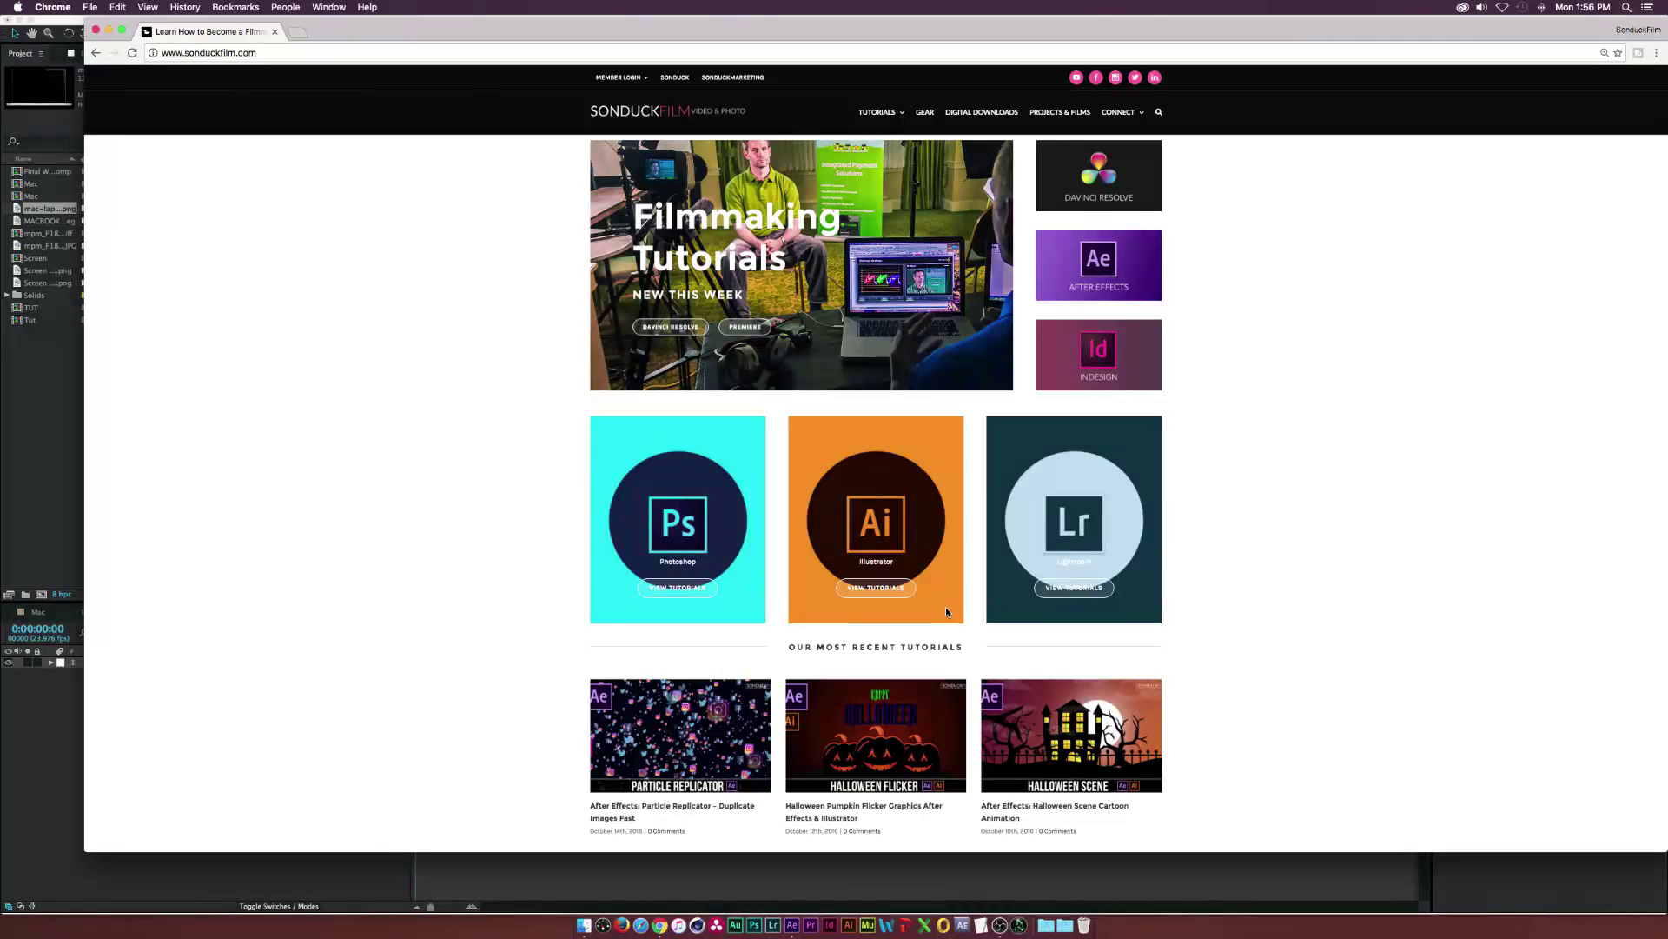
Switch back to After Effects and add both website screenshot PNGs above the laptop layer in the Tut composition
click(35, 458)
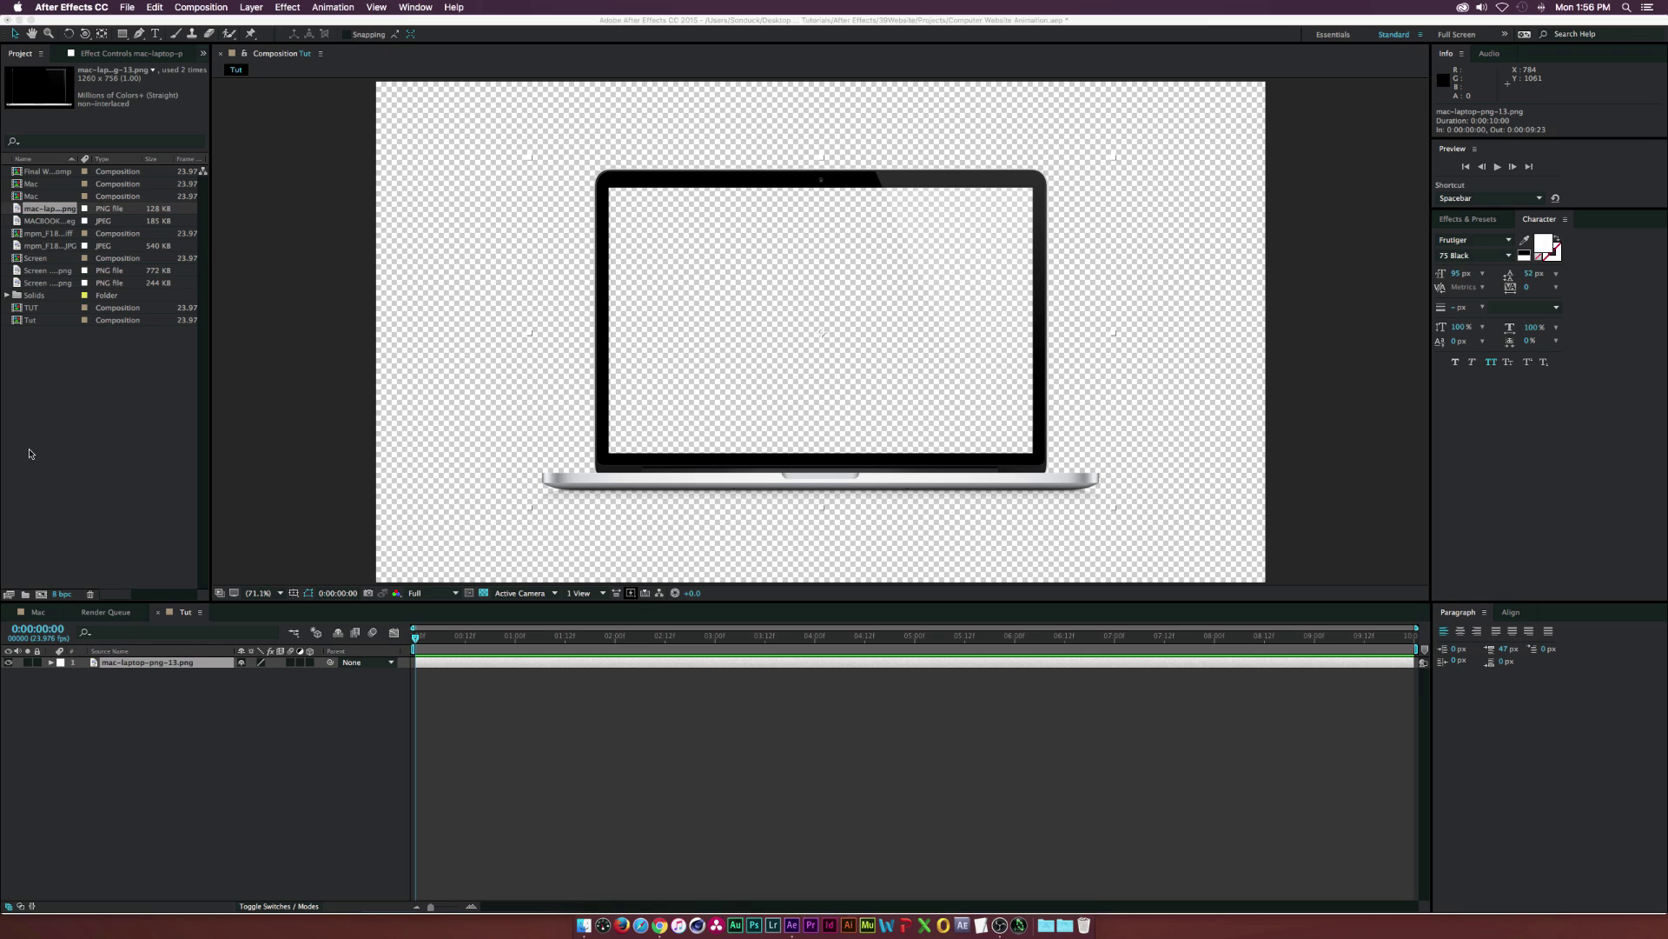
click(39, 270)
shift+click(38, 283)
drag(39, 282, 117, 662)
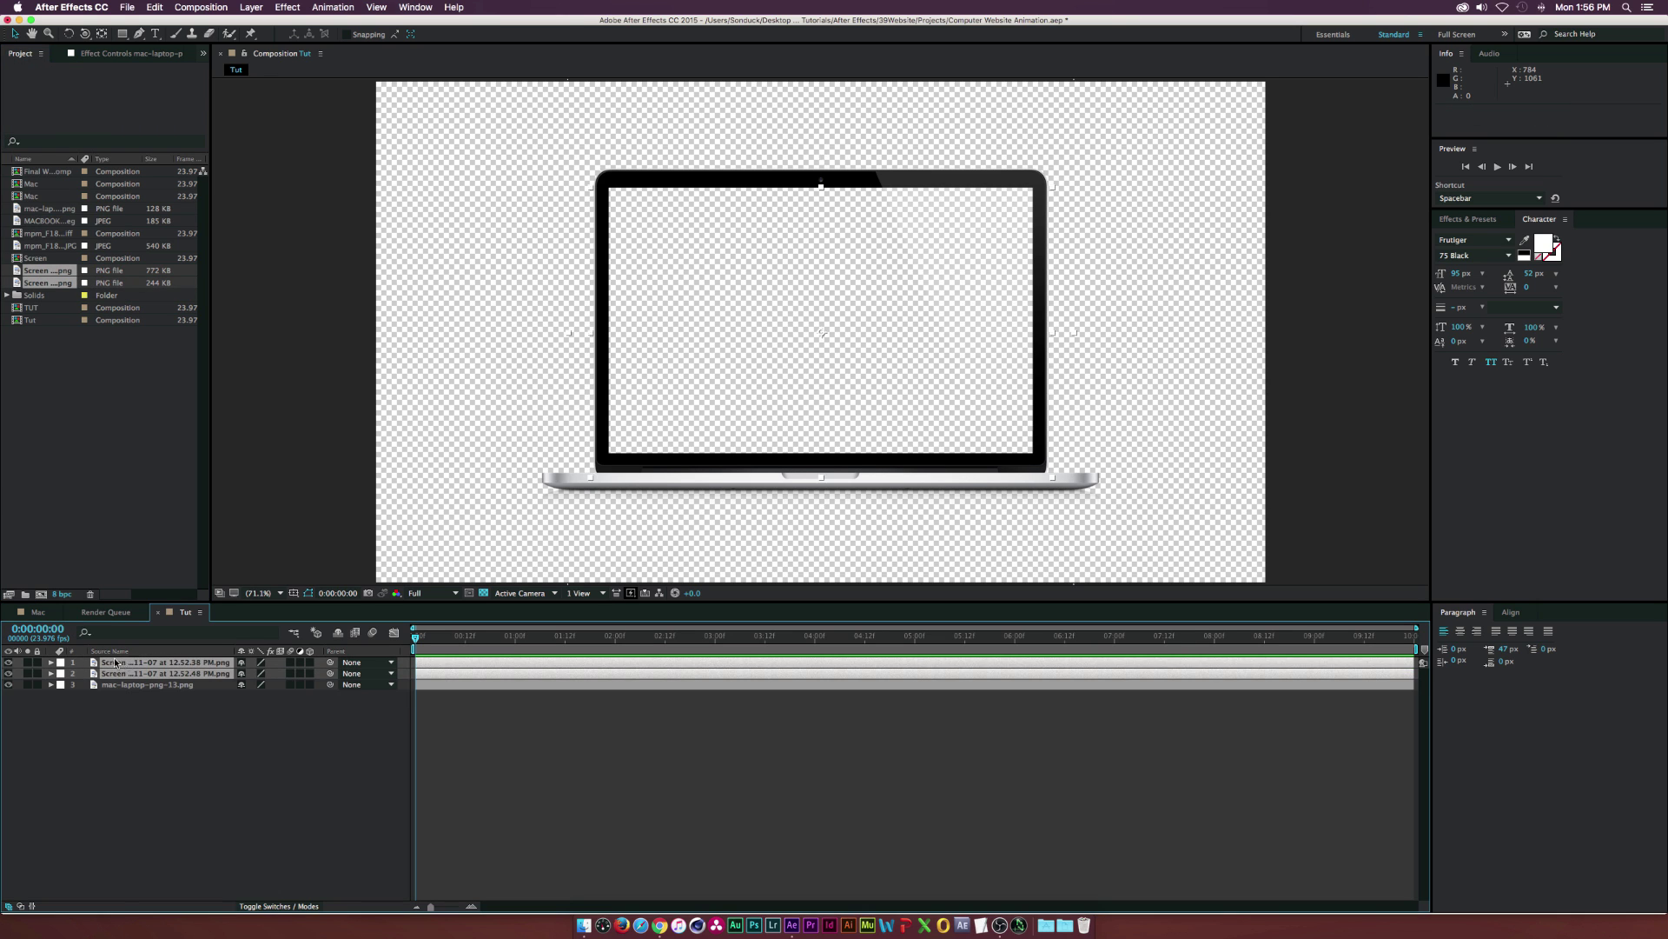
click(213, 725)
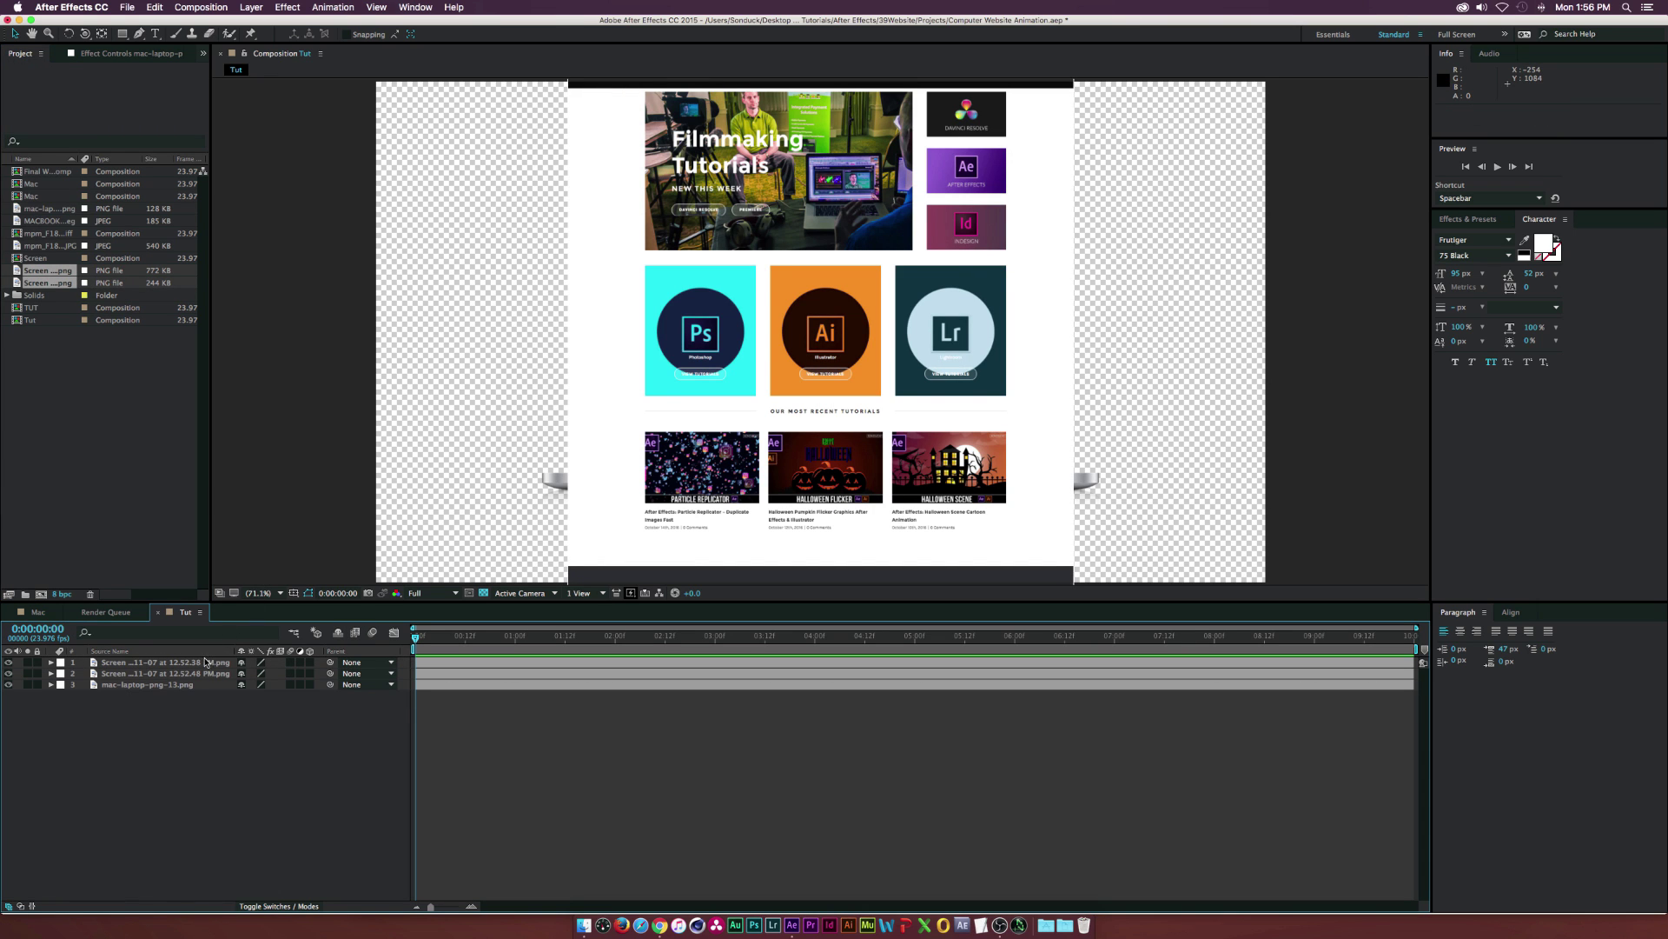
Identify the footer screenshot layer by toggling the other screenshot's visibility, and place the footer layer at the top of the stack
click(177, 673)
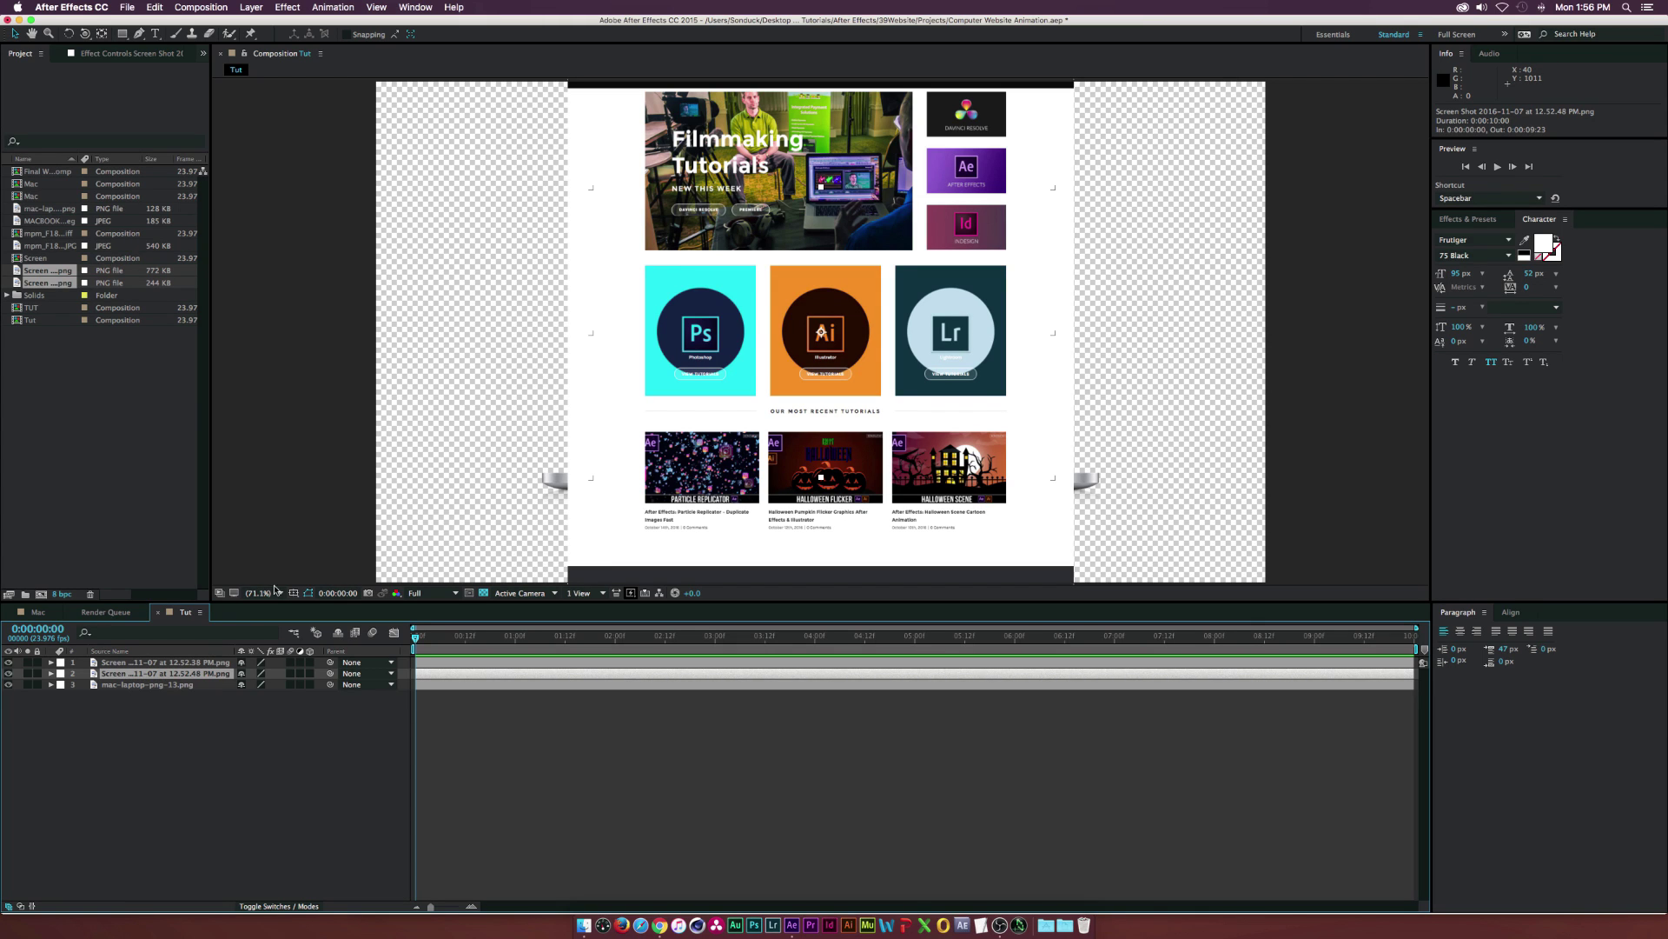
click(9, 662)
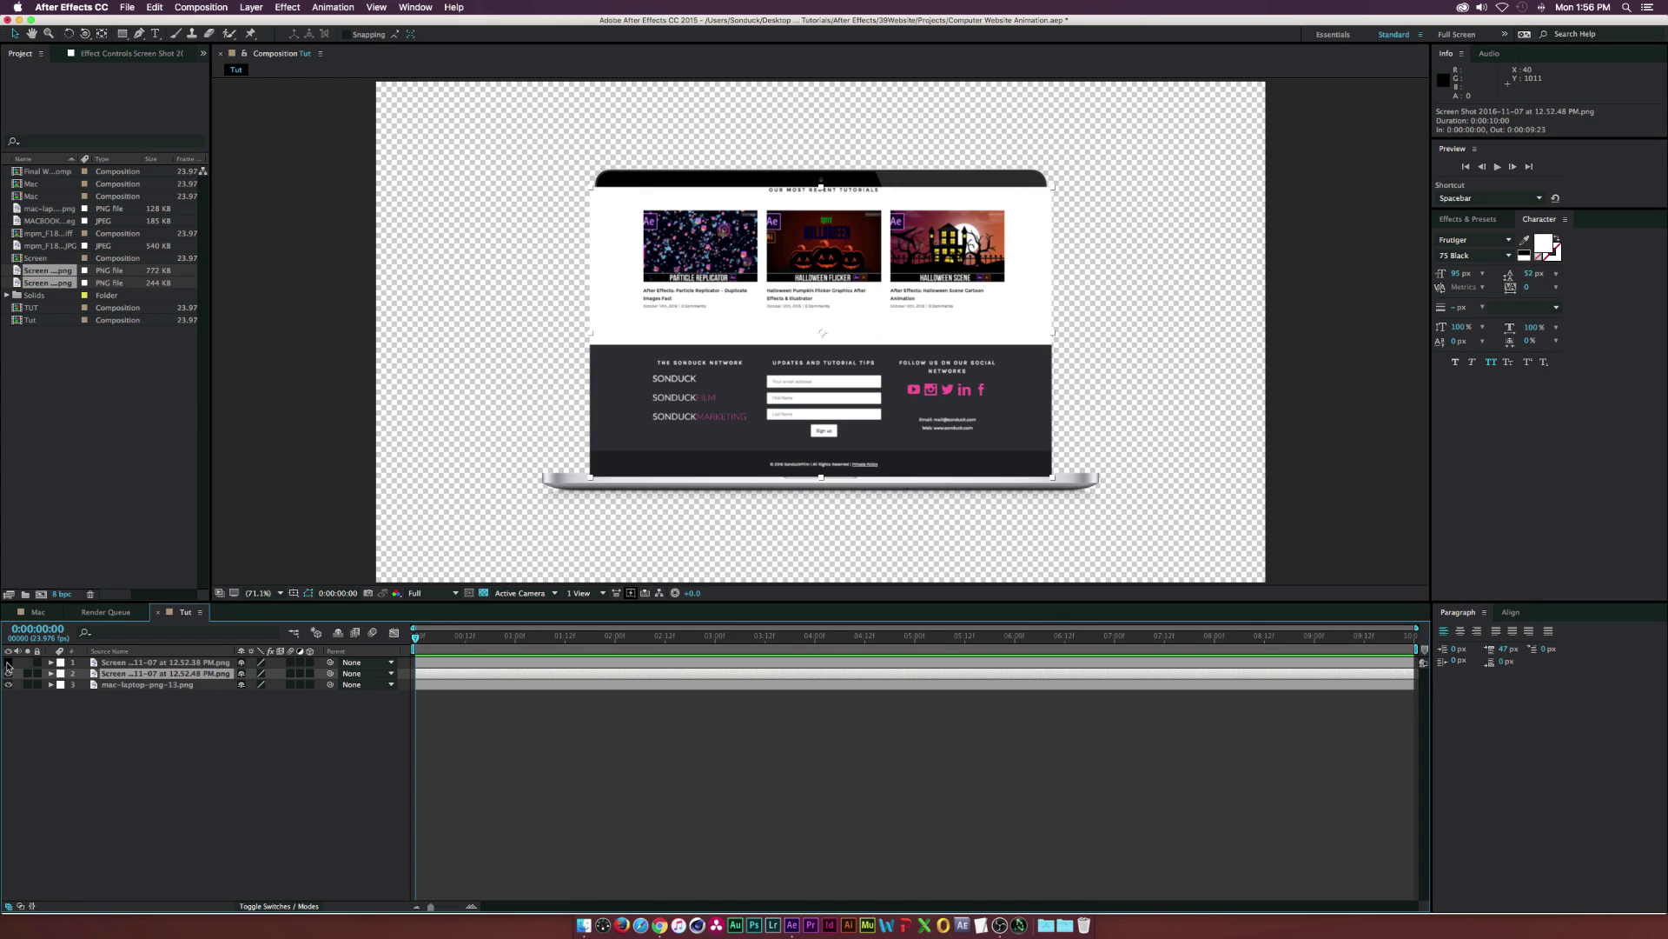
click(8, 663)
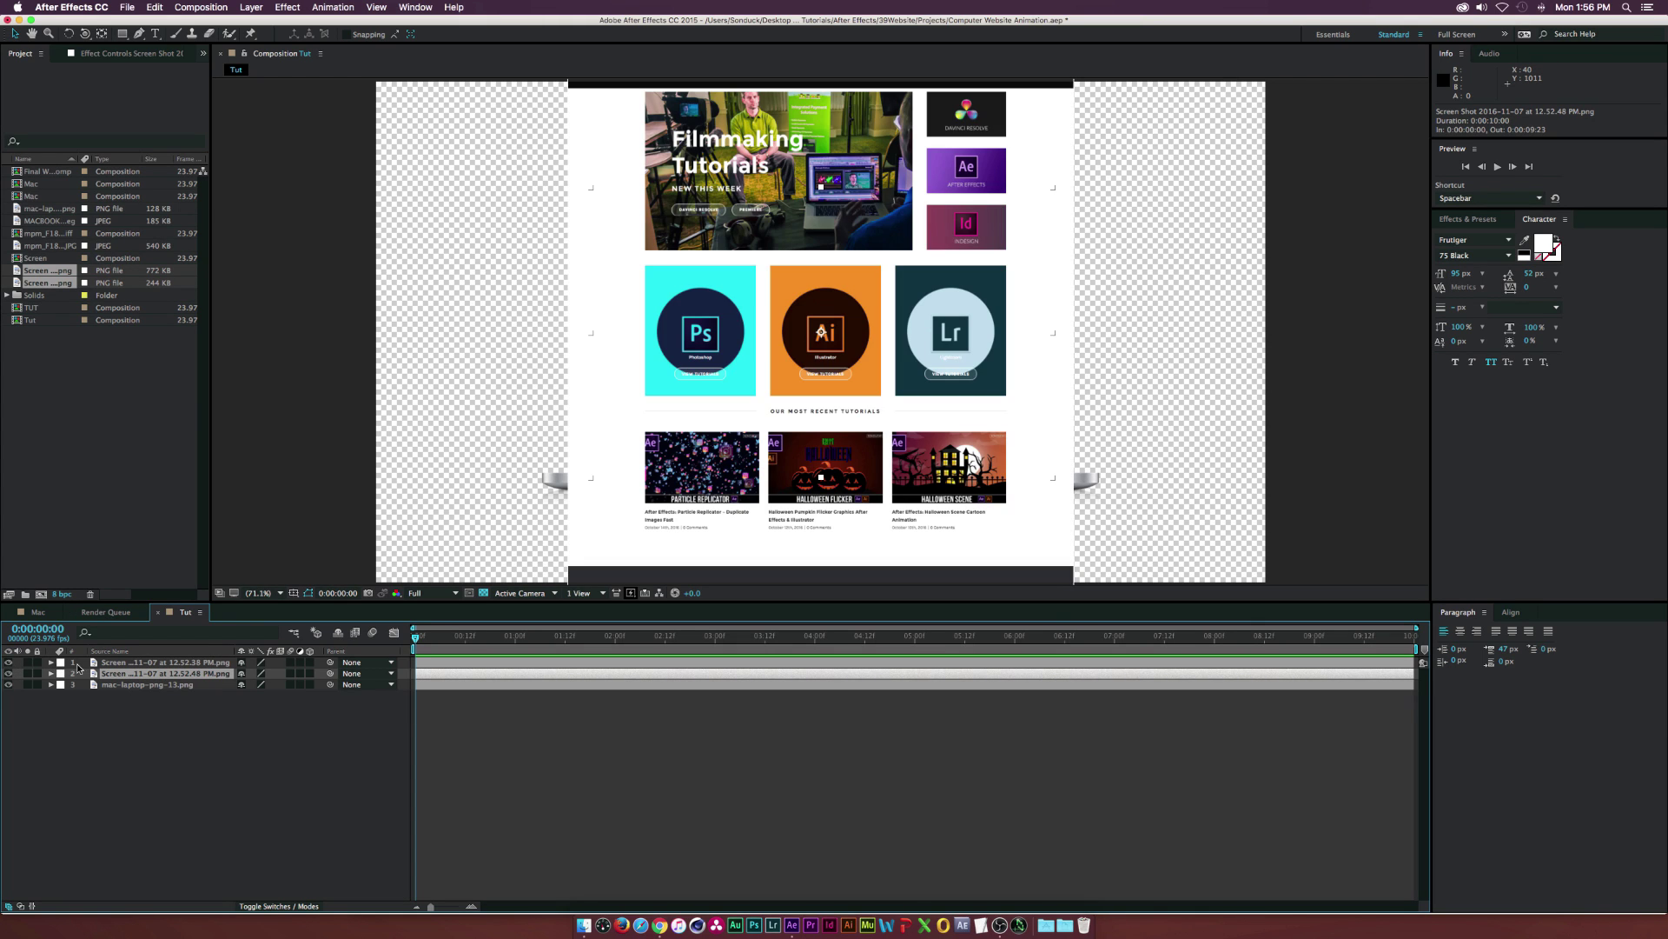
drag(124, 675, 124, 659)
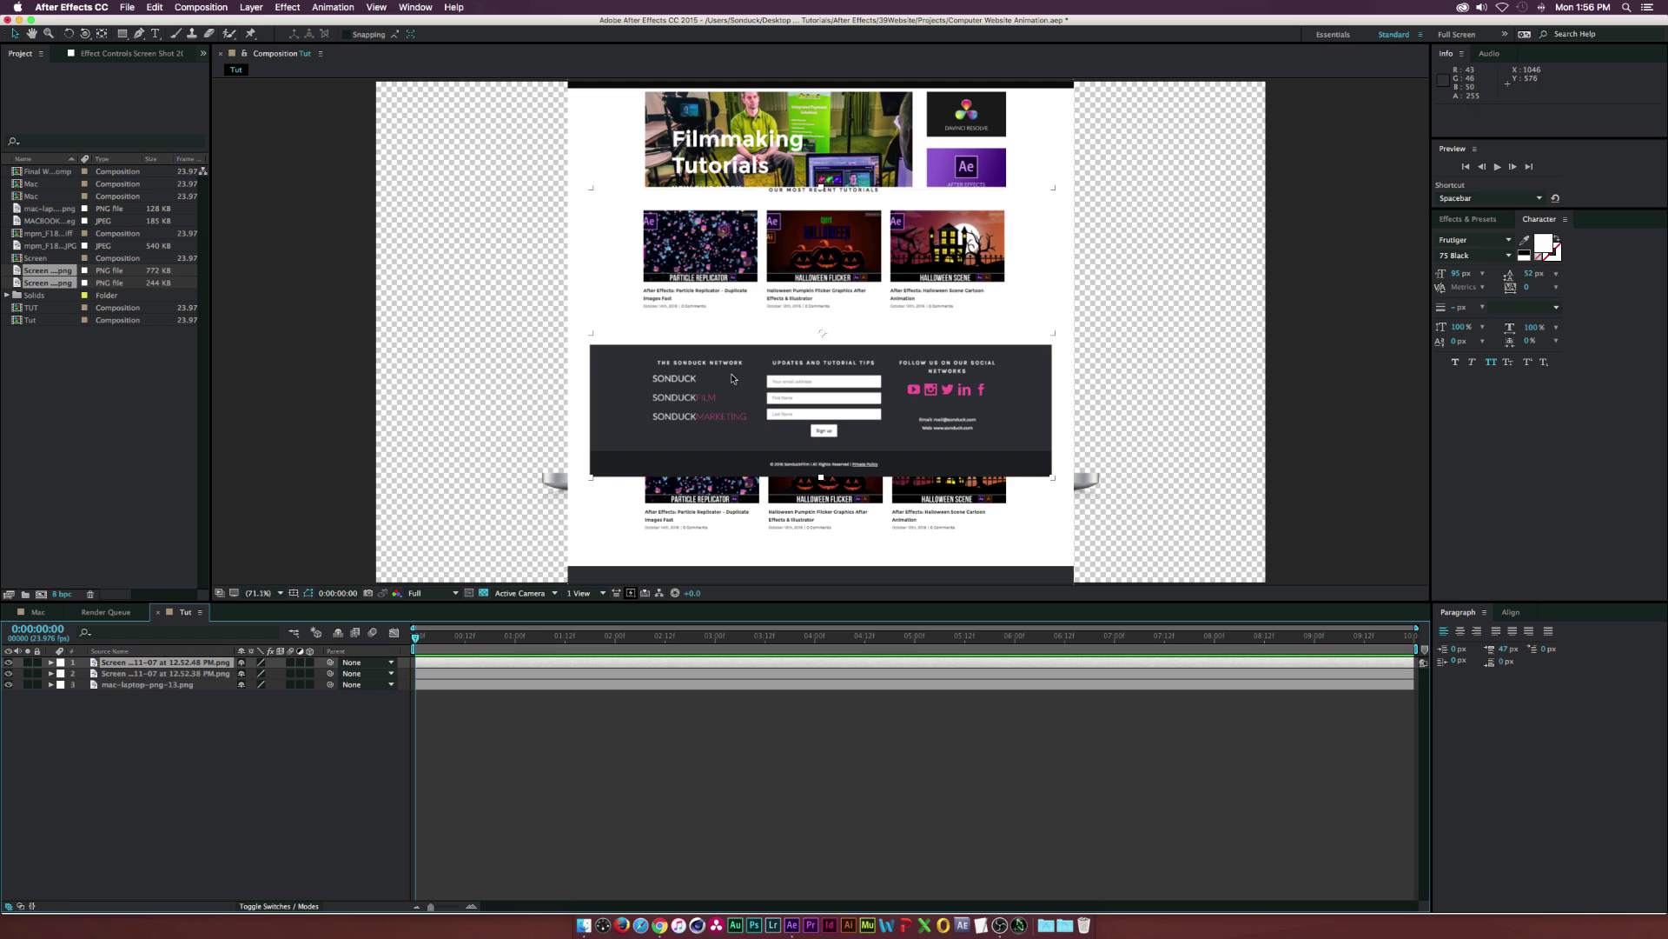
Lower the footer screenshot's opacity to about 73% and move it down over the matching content of the upper screenshot
drag(772, 350, 776, 712)
key(comma)
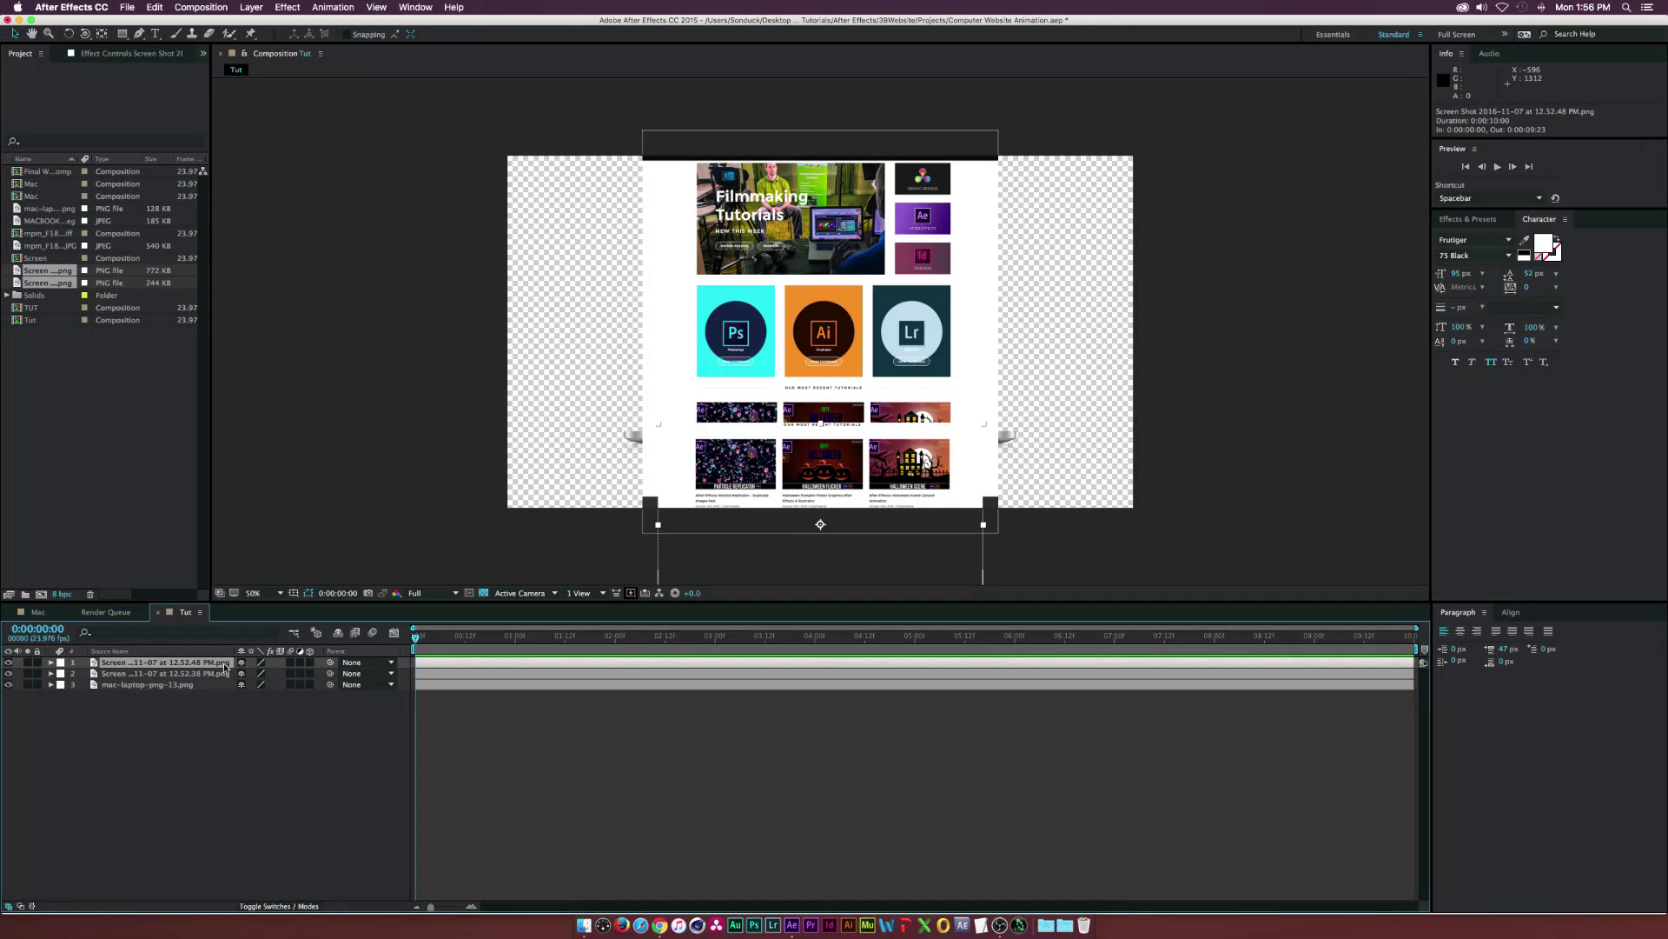
key(t)
drag(245, 674, 224, 671)
drag(839, 459, 840, 412)
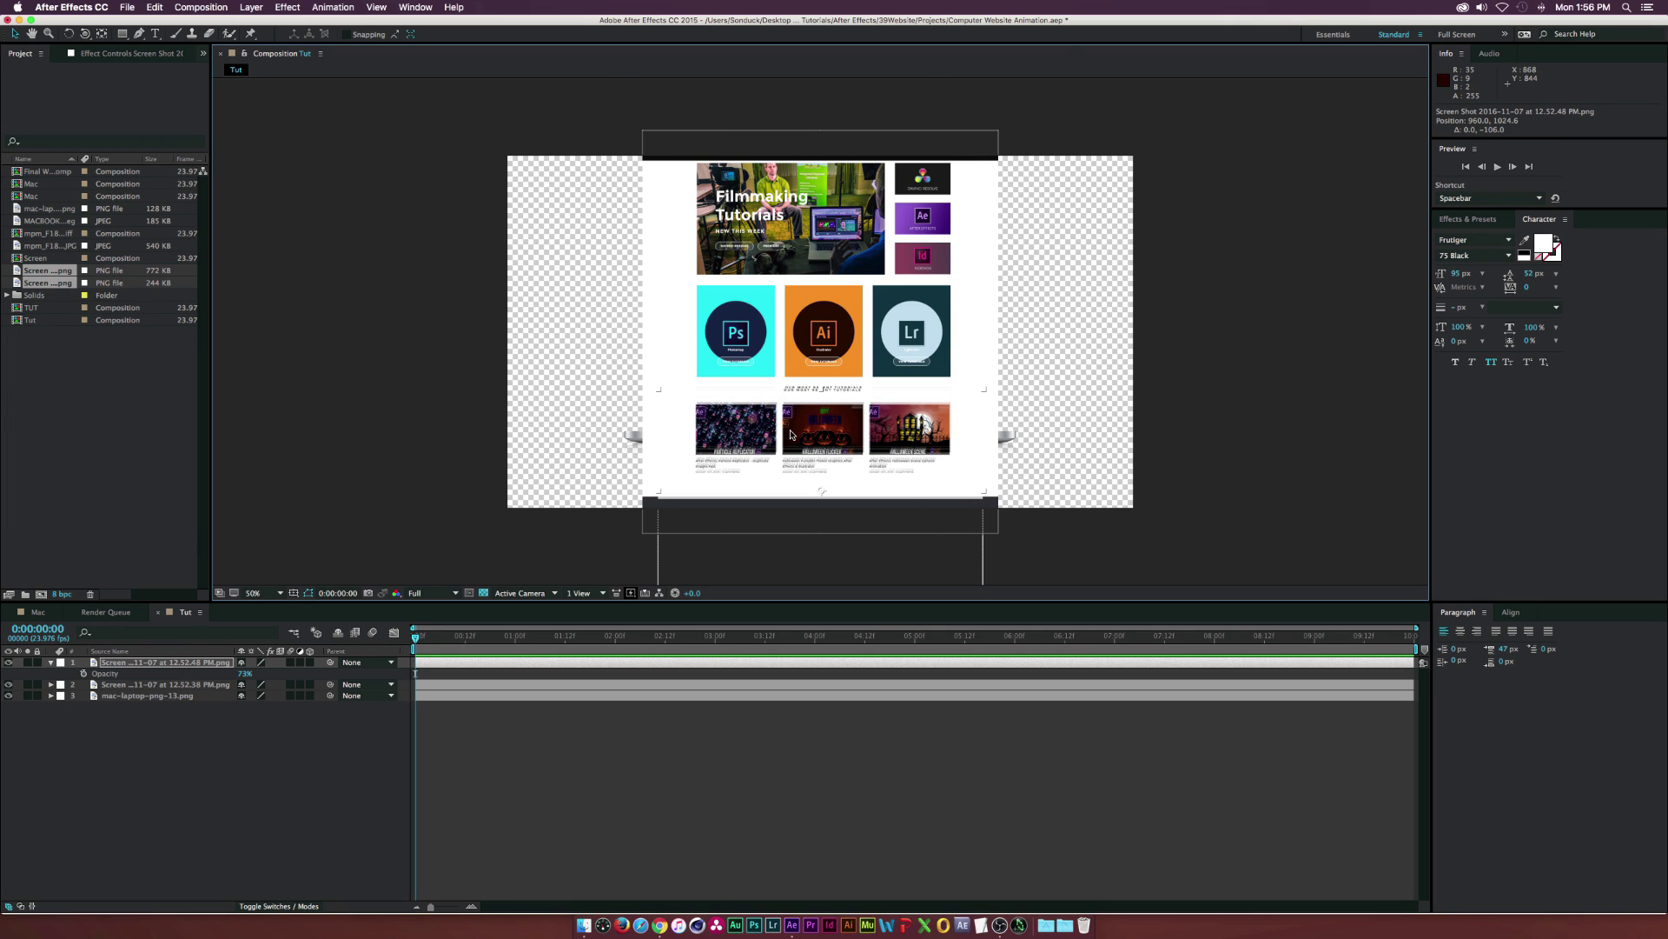
Nudge the footer screenshot to position 963, 1017.6 to align the overlapping content, and set its opacity to 100%
key(period)
key(Up)
key(Up)
key(Up)
key(Up)
key(Up)
key(Up)
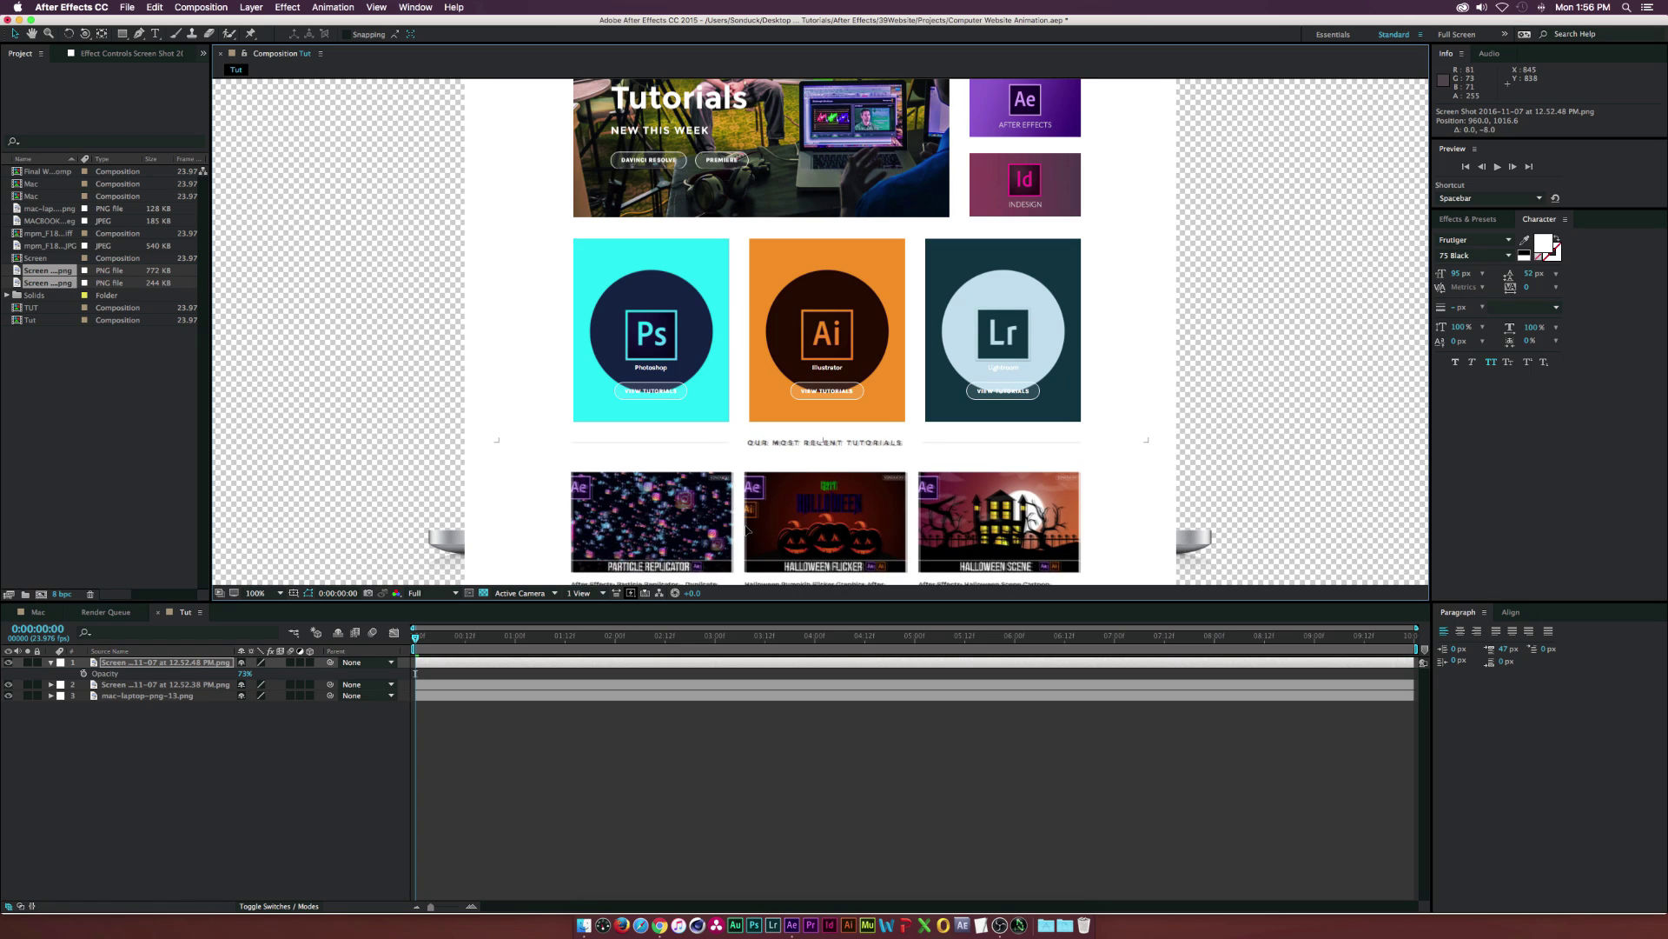
key(Right)
key(Right)
key(Right)
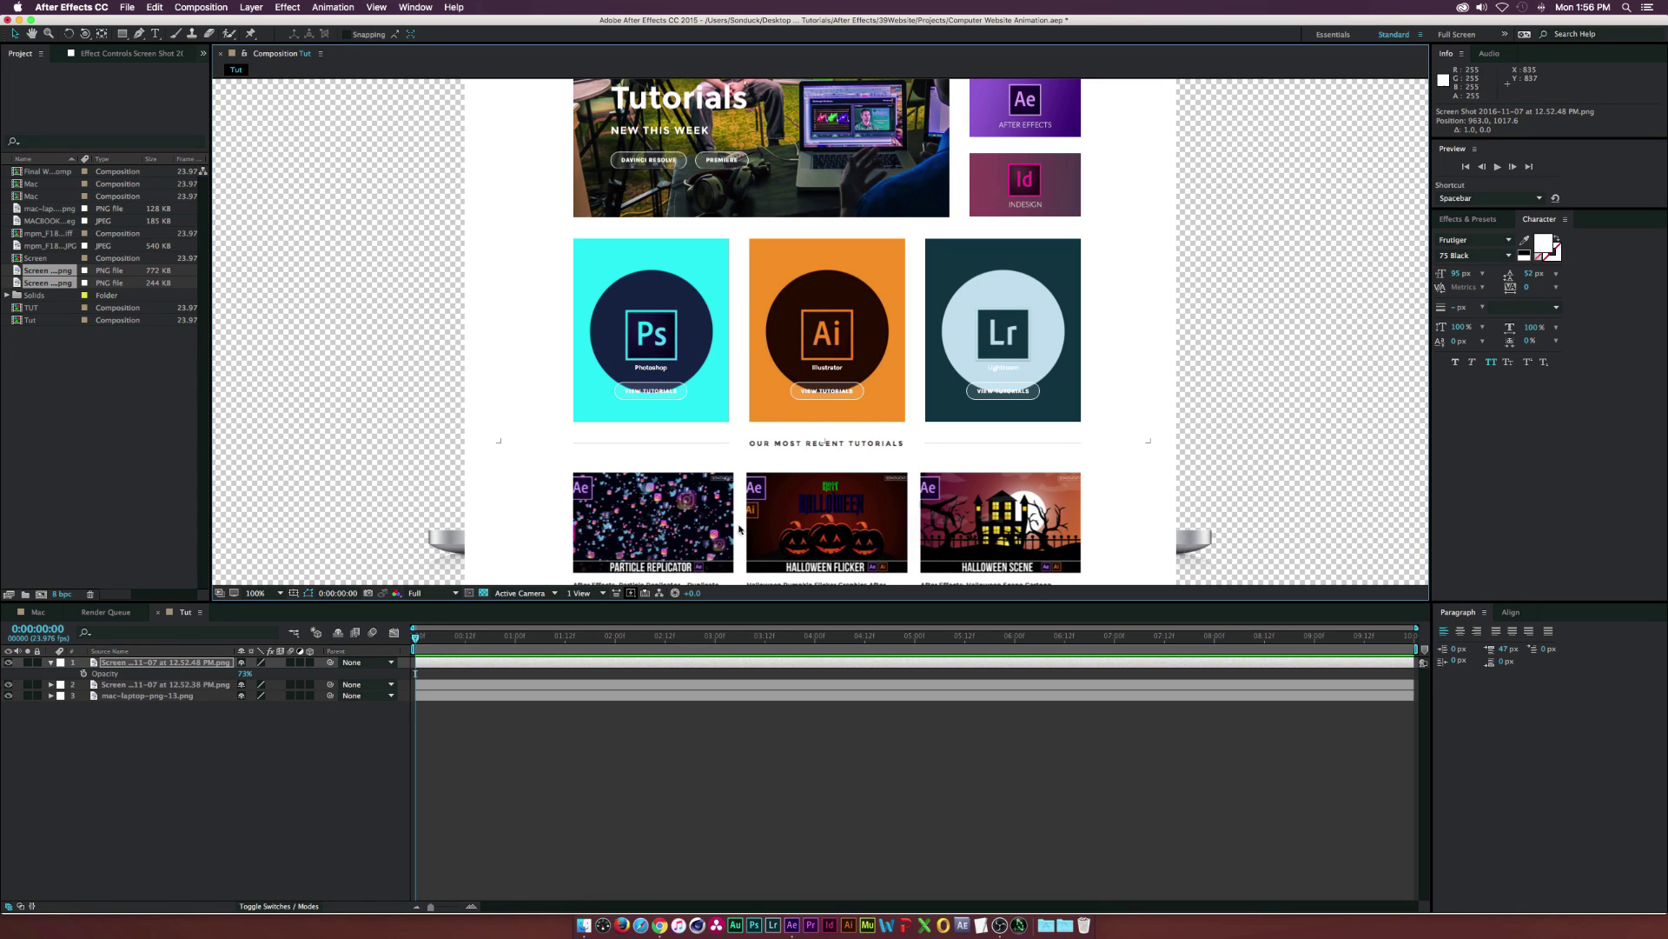
drag(250, 677, 370, 676)
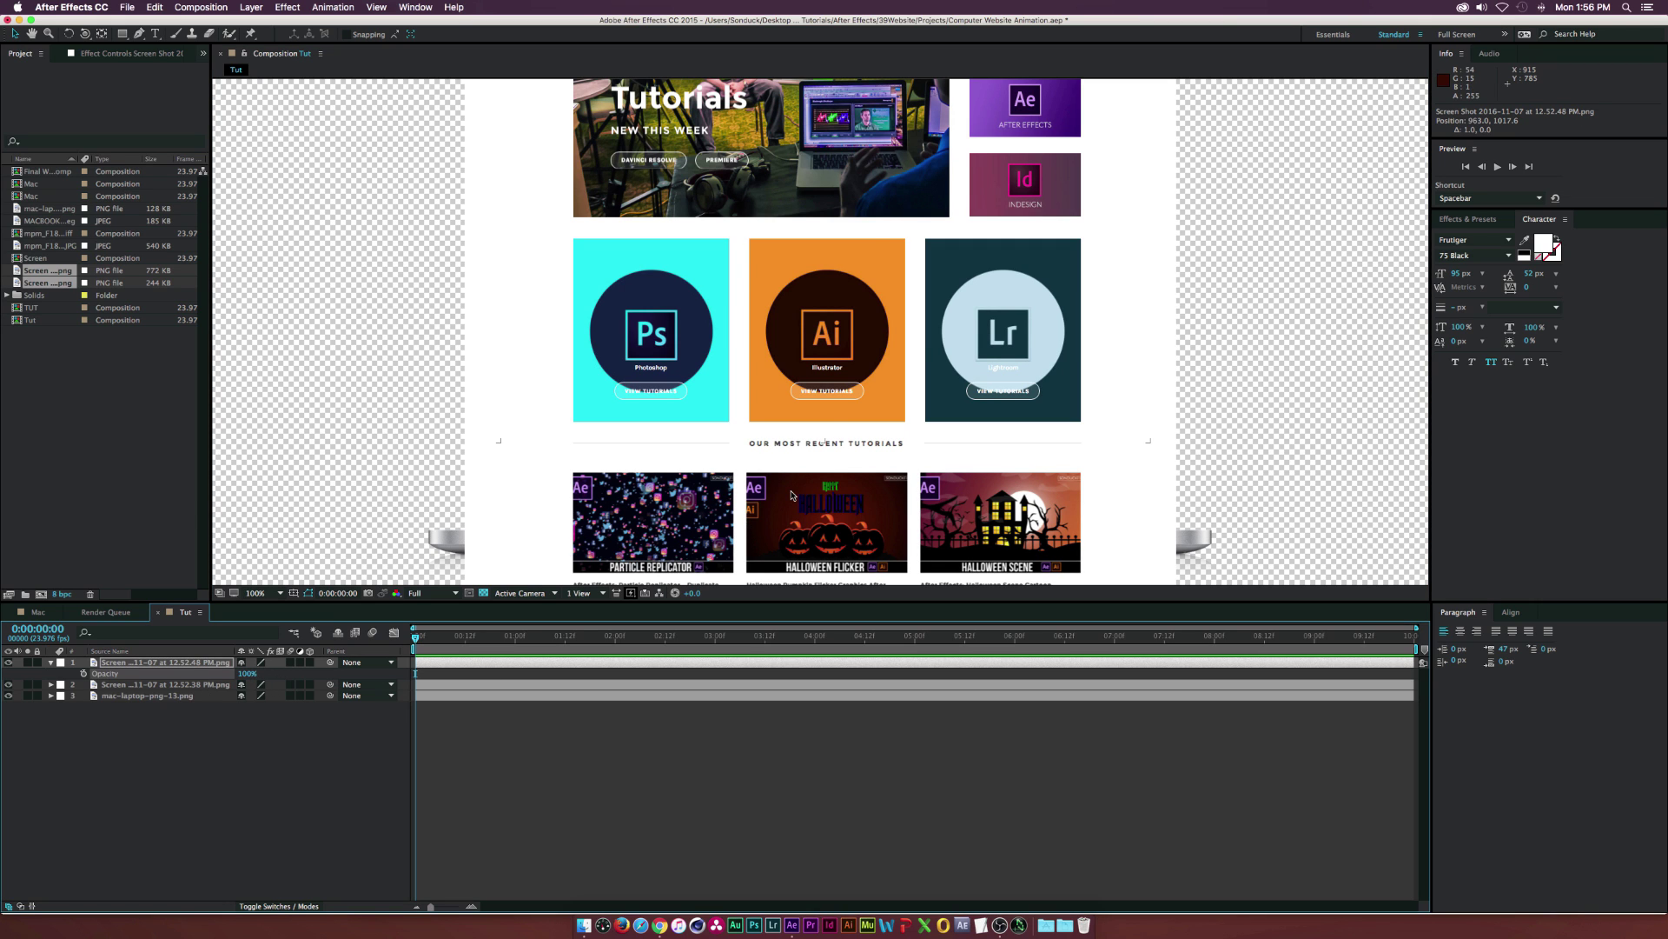
key(comma)
click(276, 773)
Pre-compose the two website screenshot layers into a new composition named Screen
click(139, 662)
shift+click(132, 683)
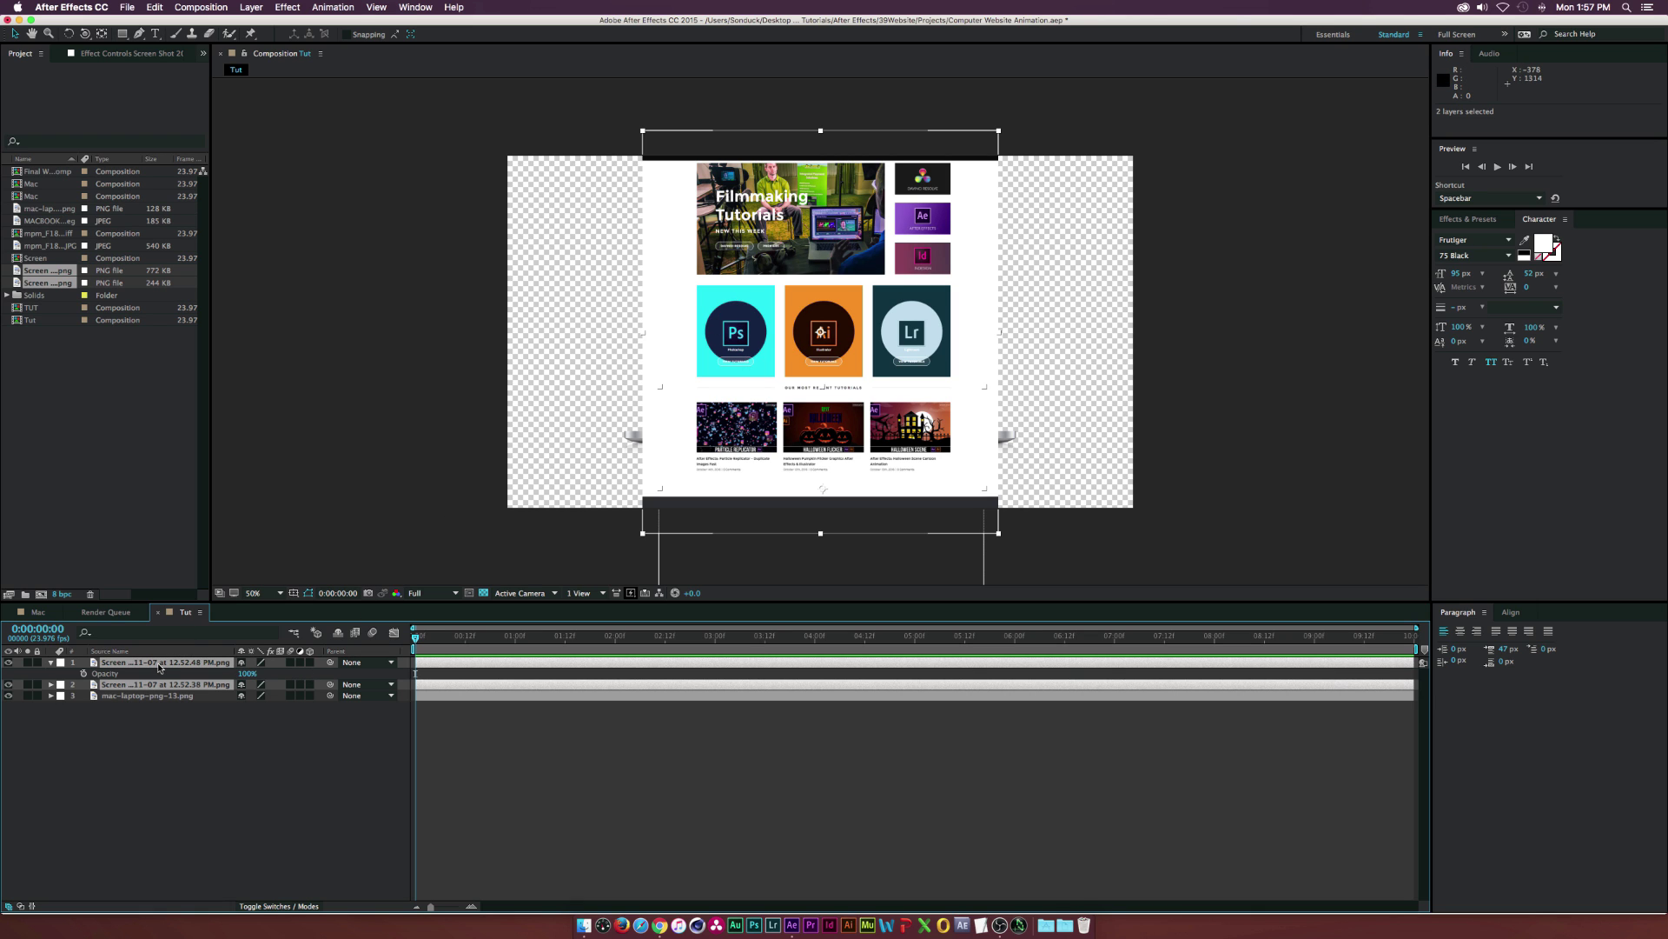
click(251, 7)
click(277, 462)
text(Screen)
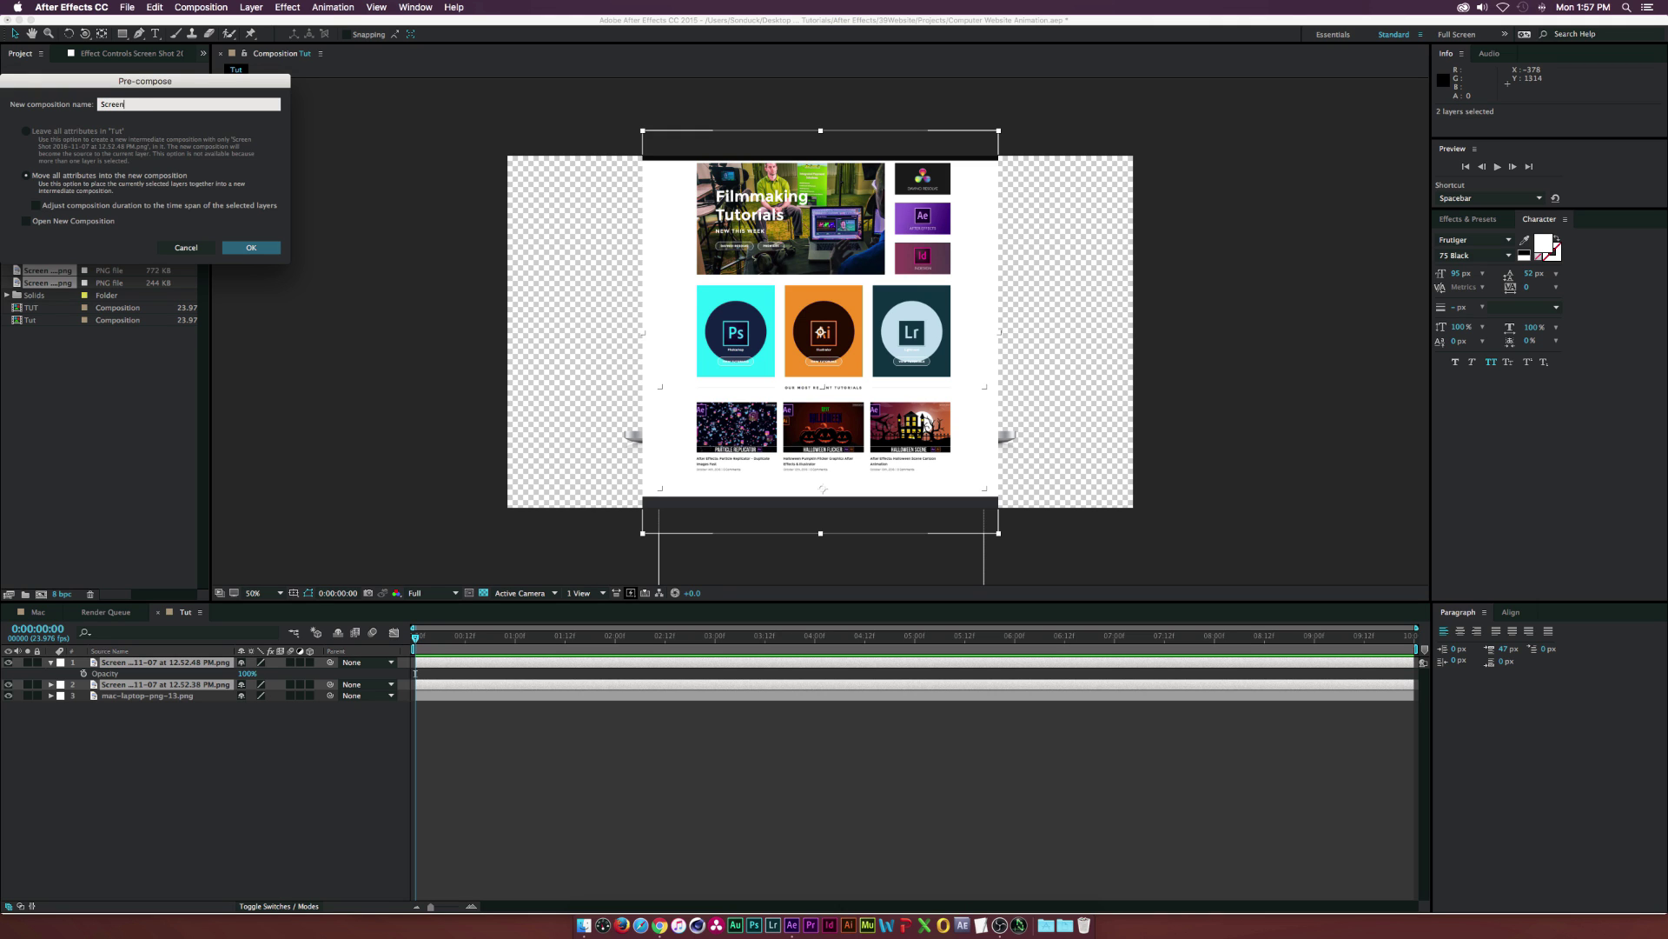
key(Return)
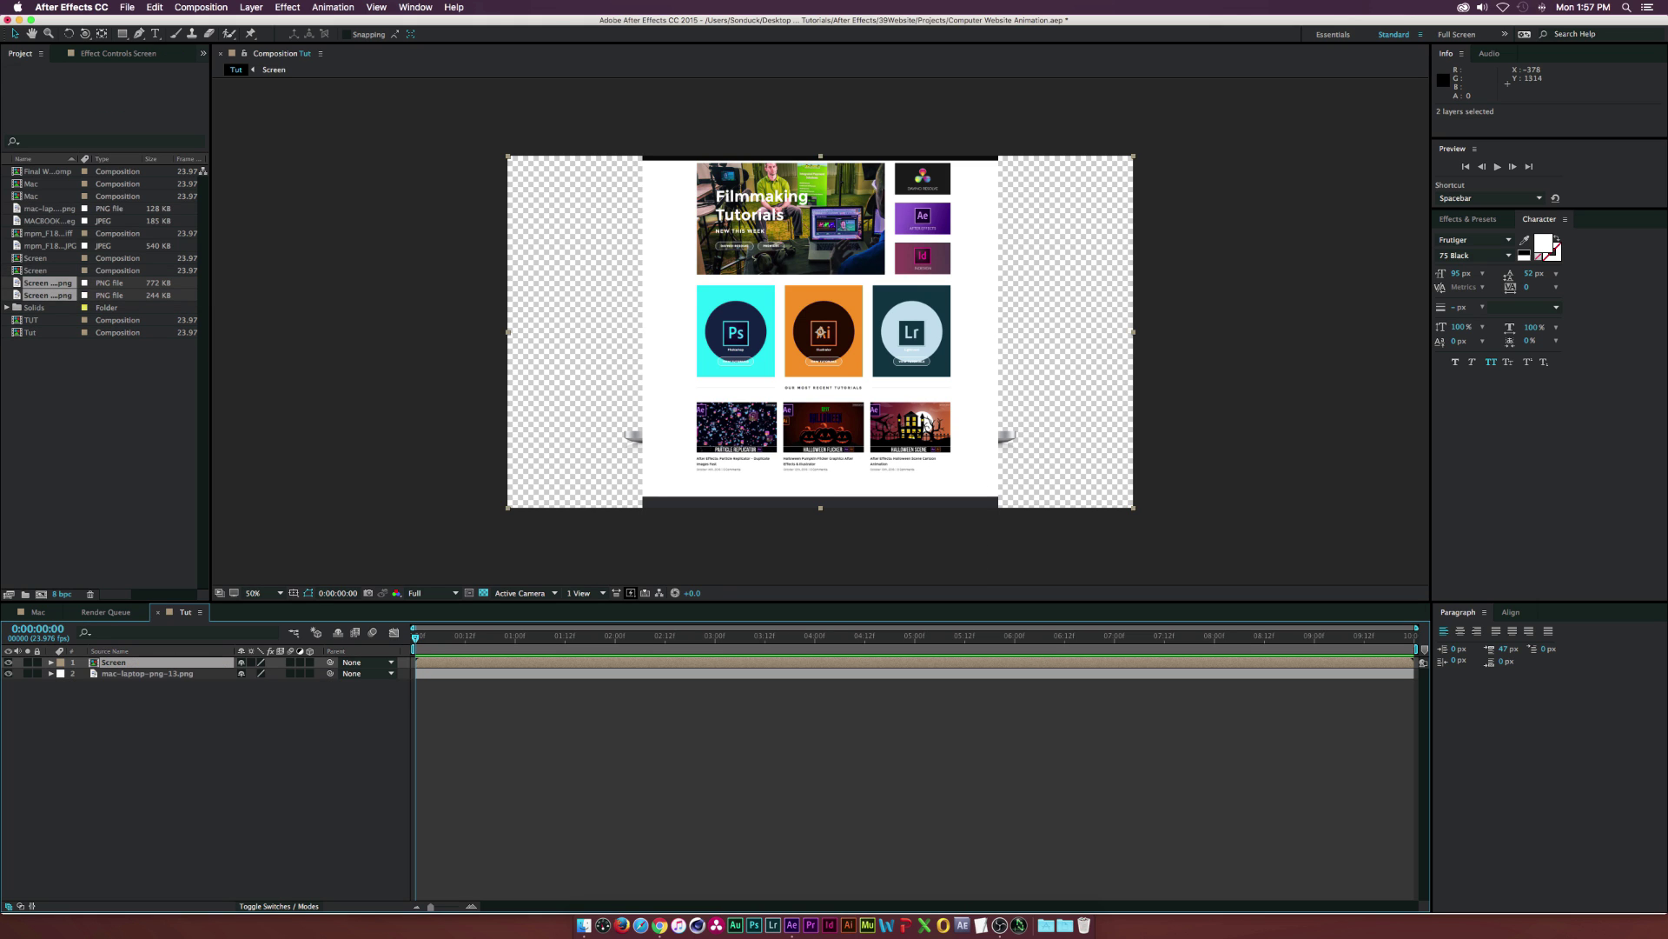
Open the Screen composition and set its height to 2790 px
double_click(111, 663)
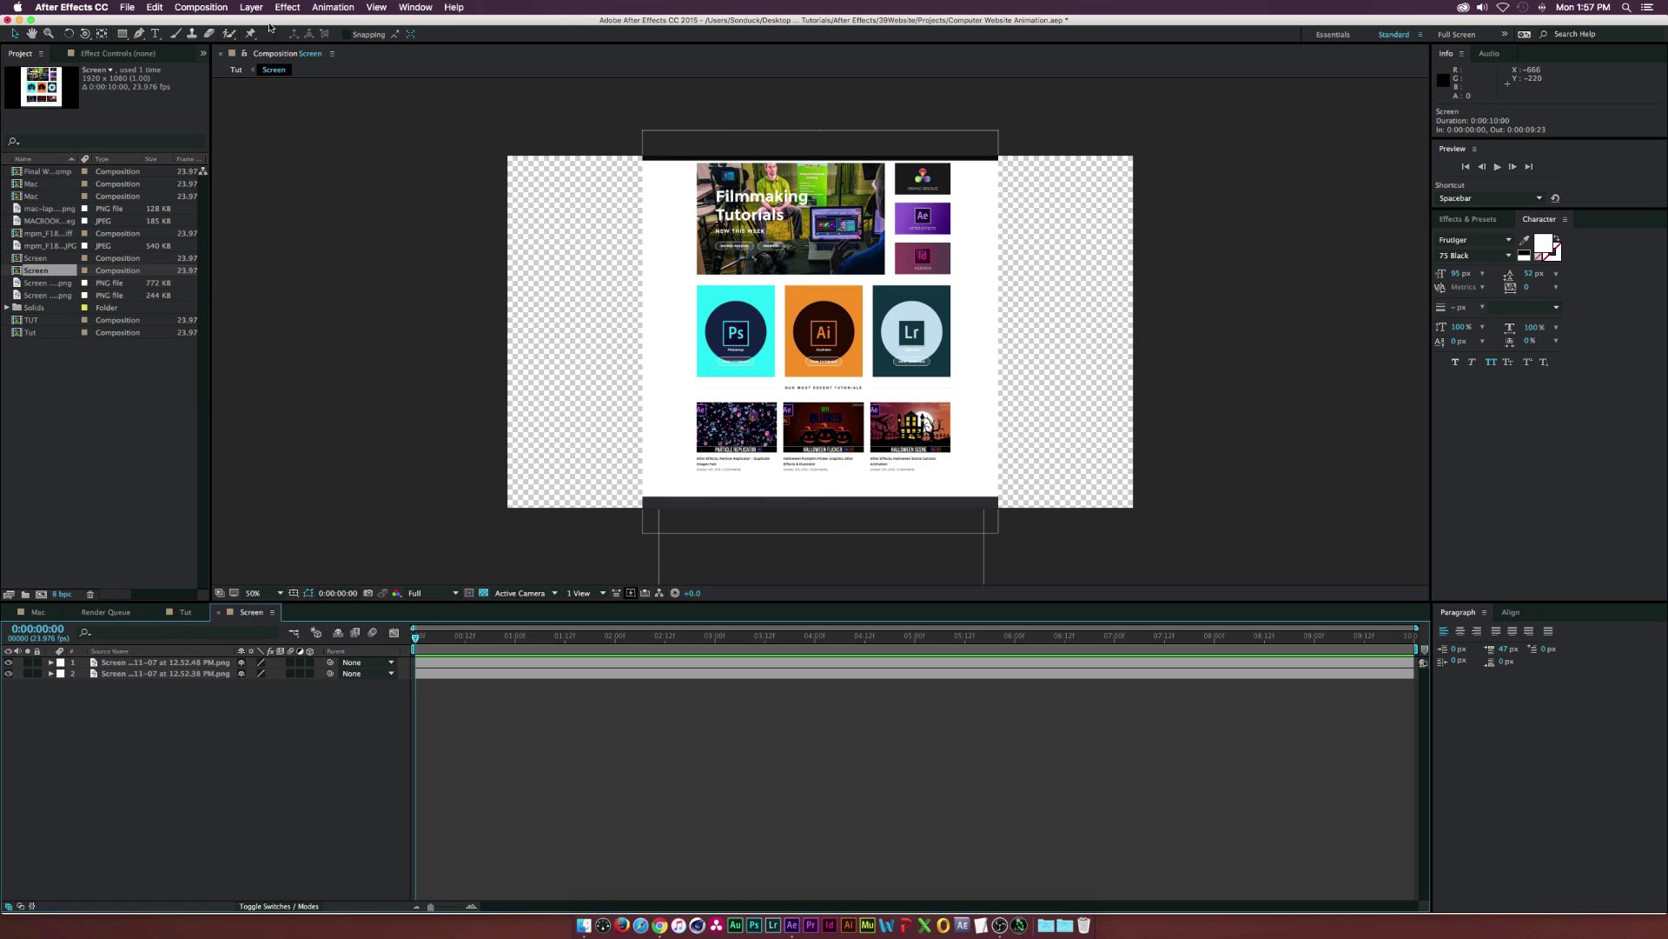
click(222, 8)
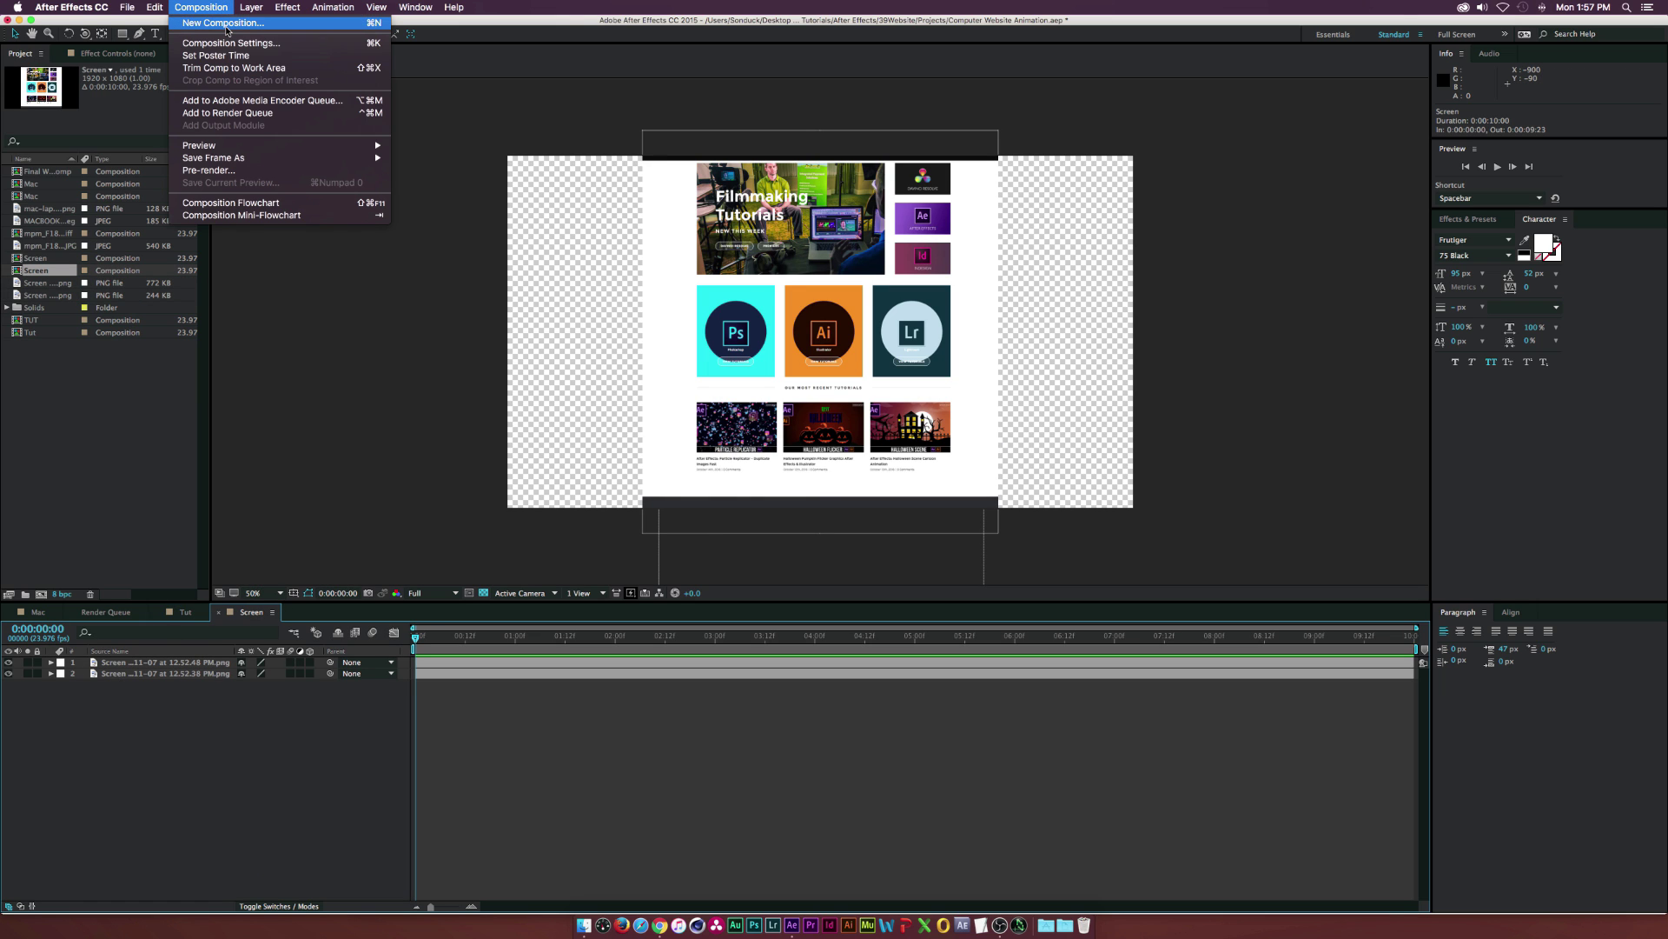
click(228, 42)
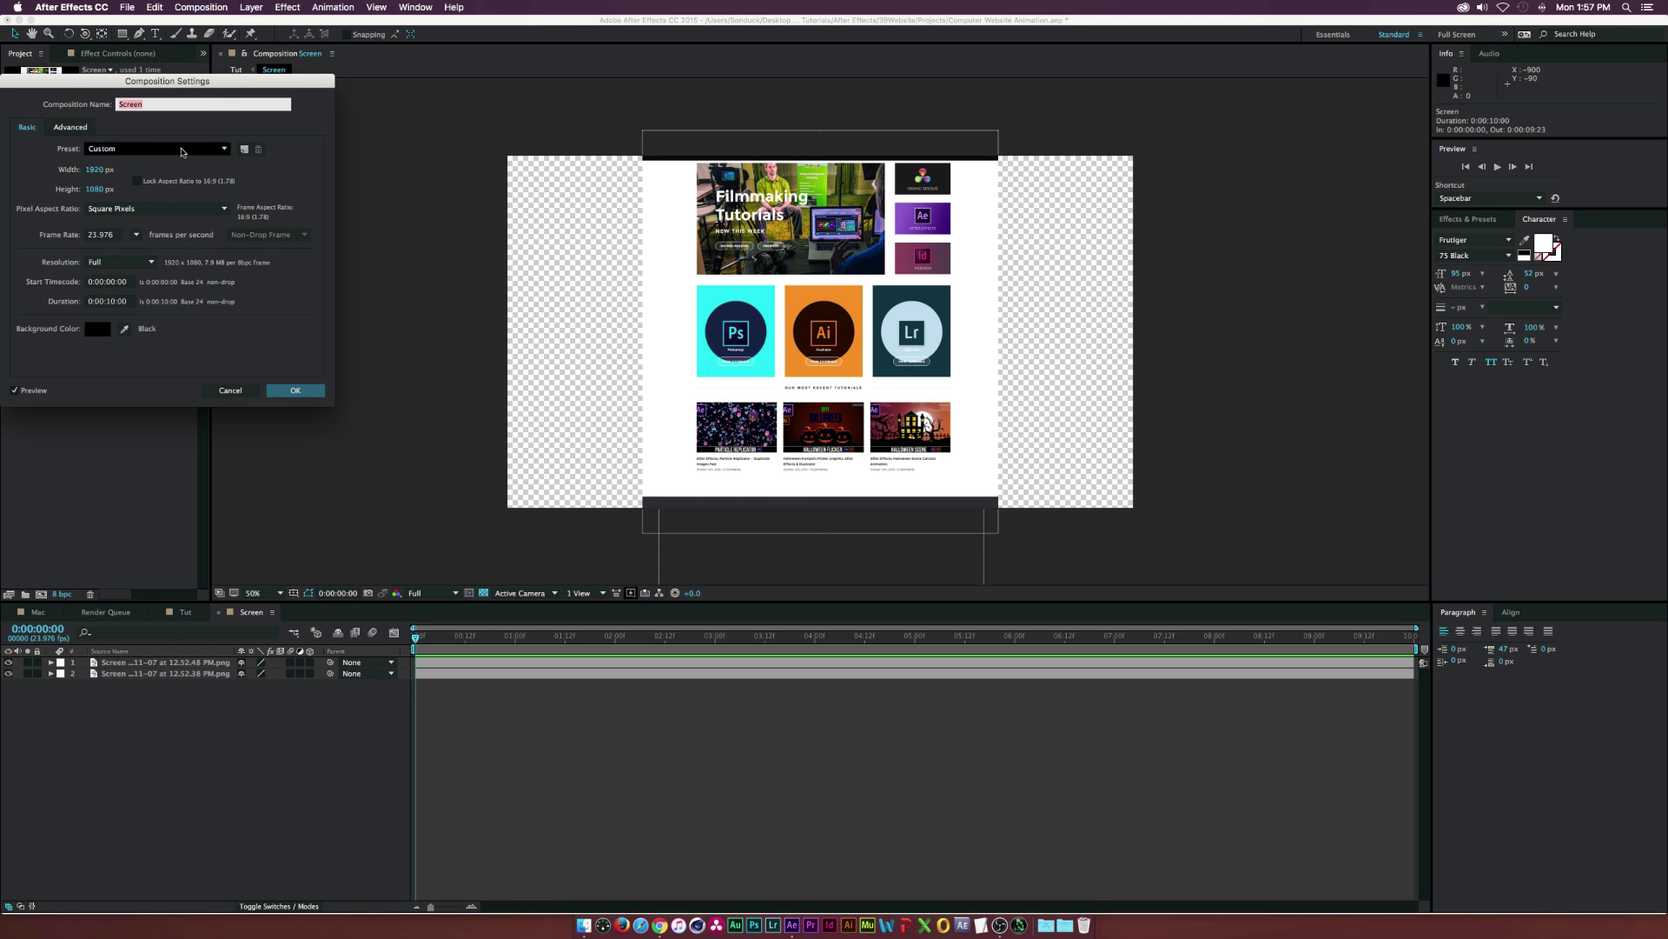
drag(93, 193, 284, 193)
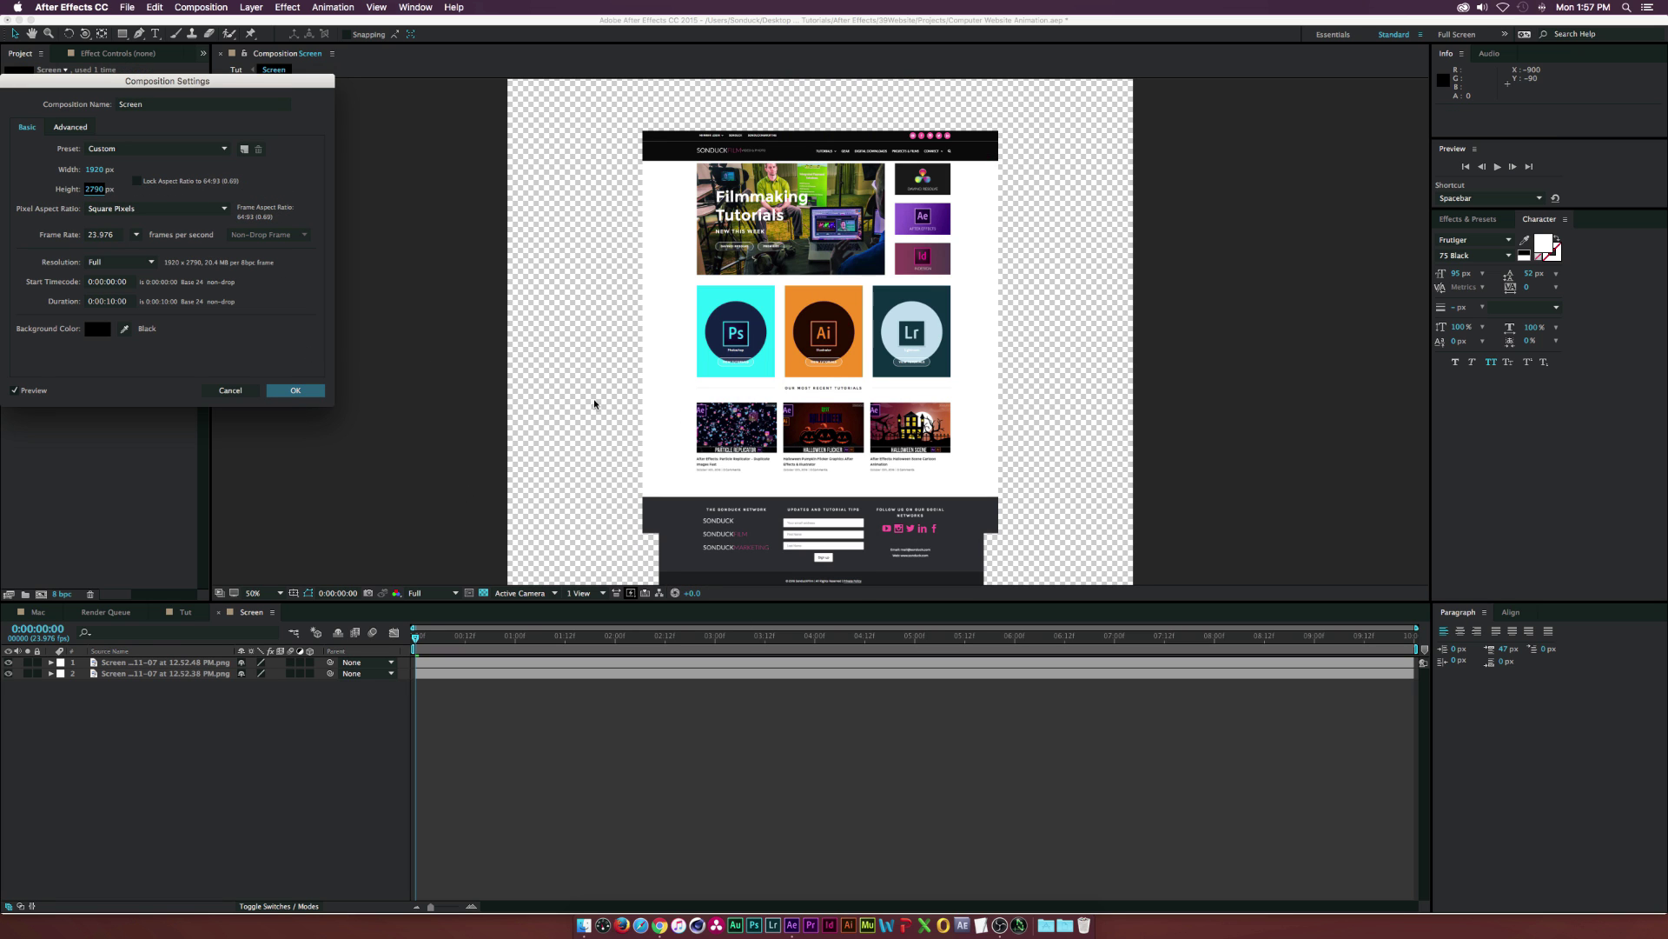
click(295, 390)
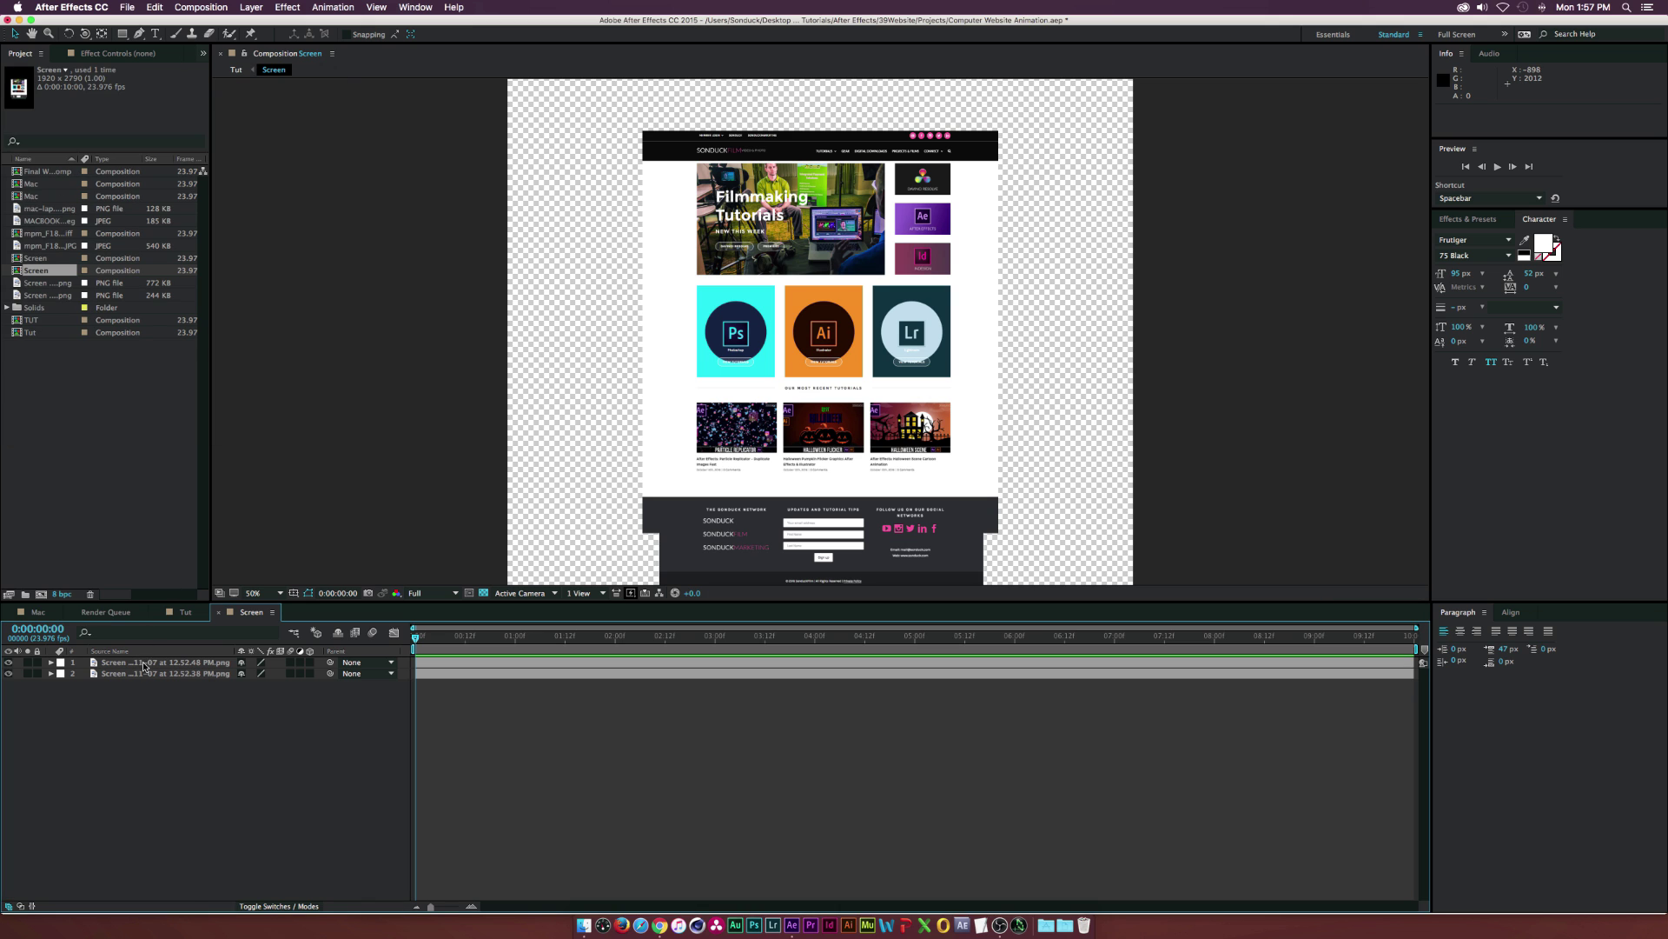
Return to the Tut composition, select the laptop layer and hide the Screen layer
click(144, 666)
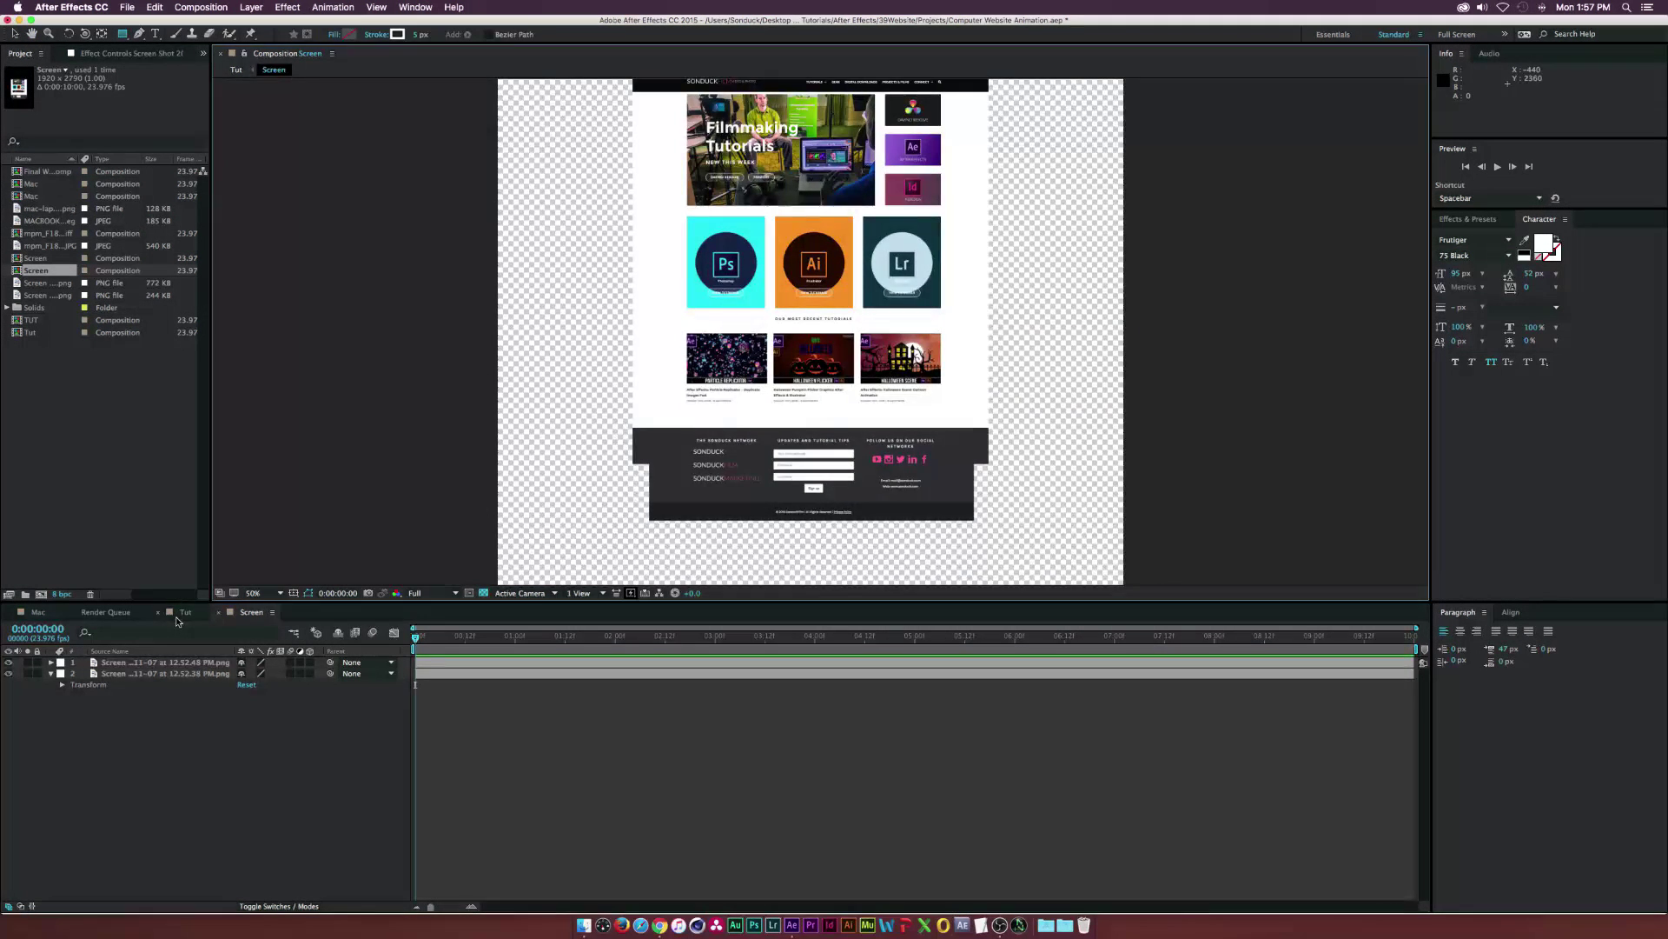
click(185, 612)
click(232, 684)
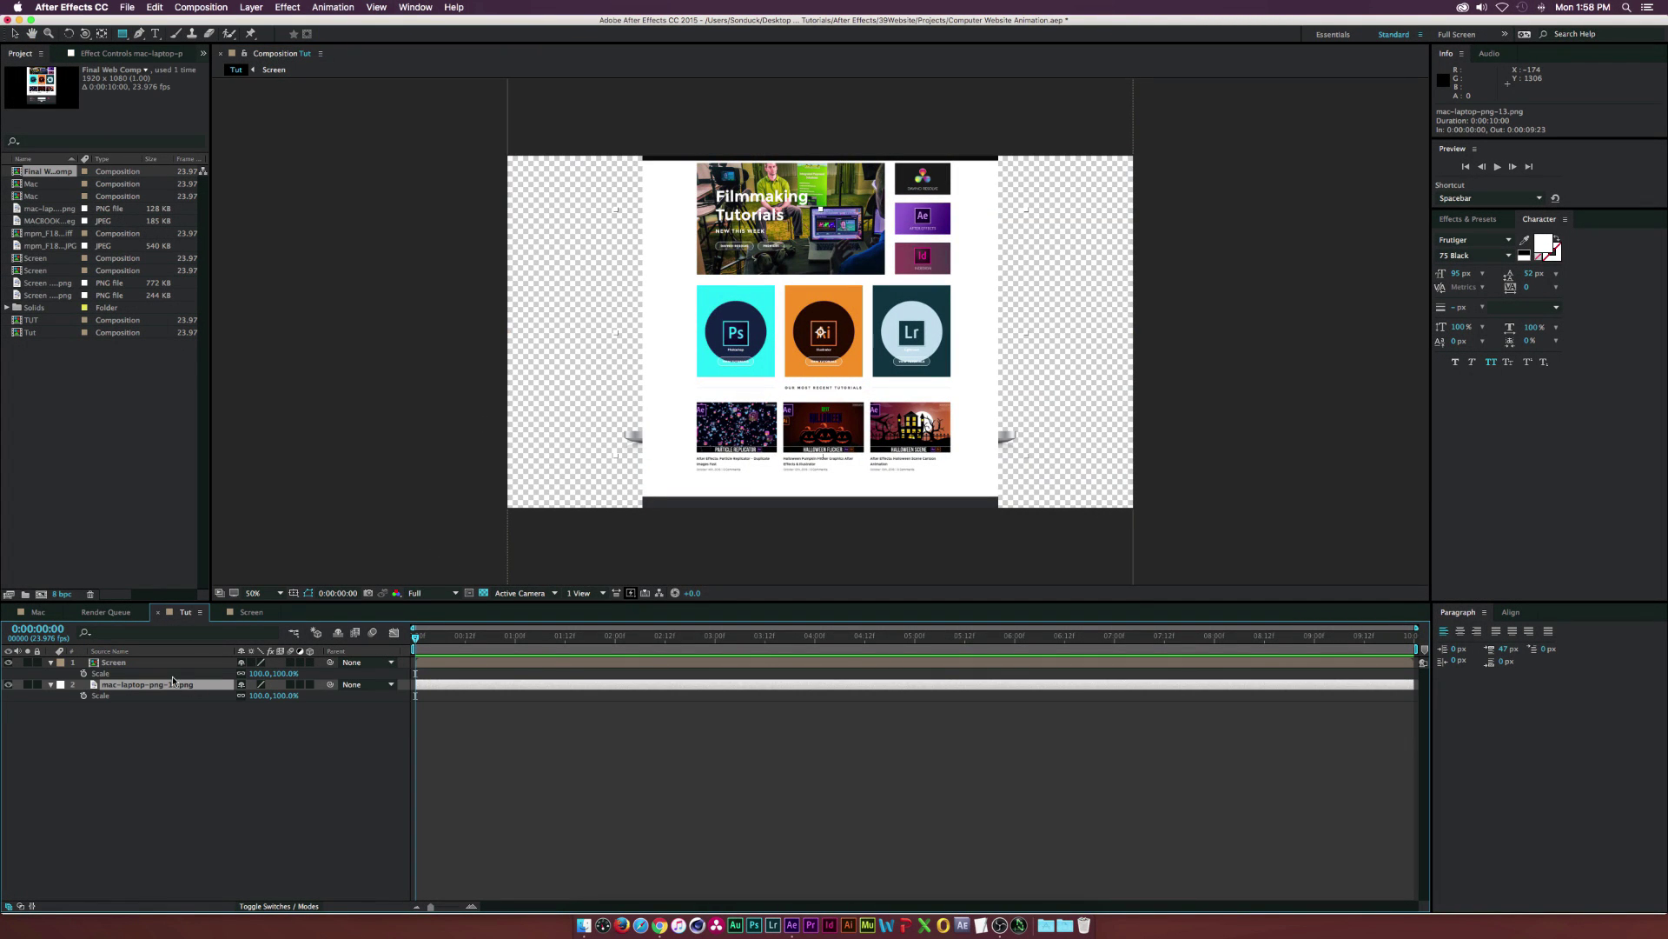
click(8, 662)
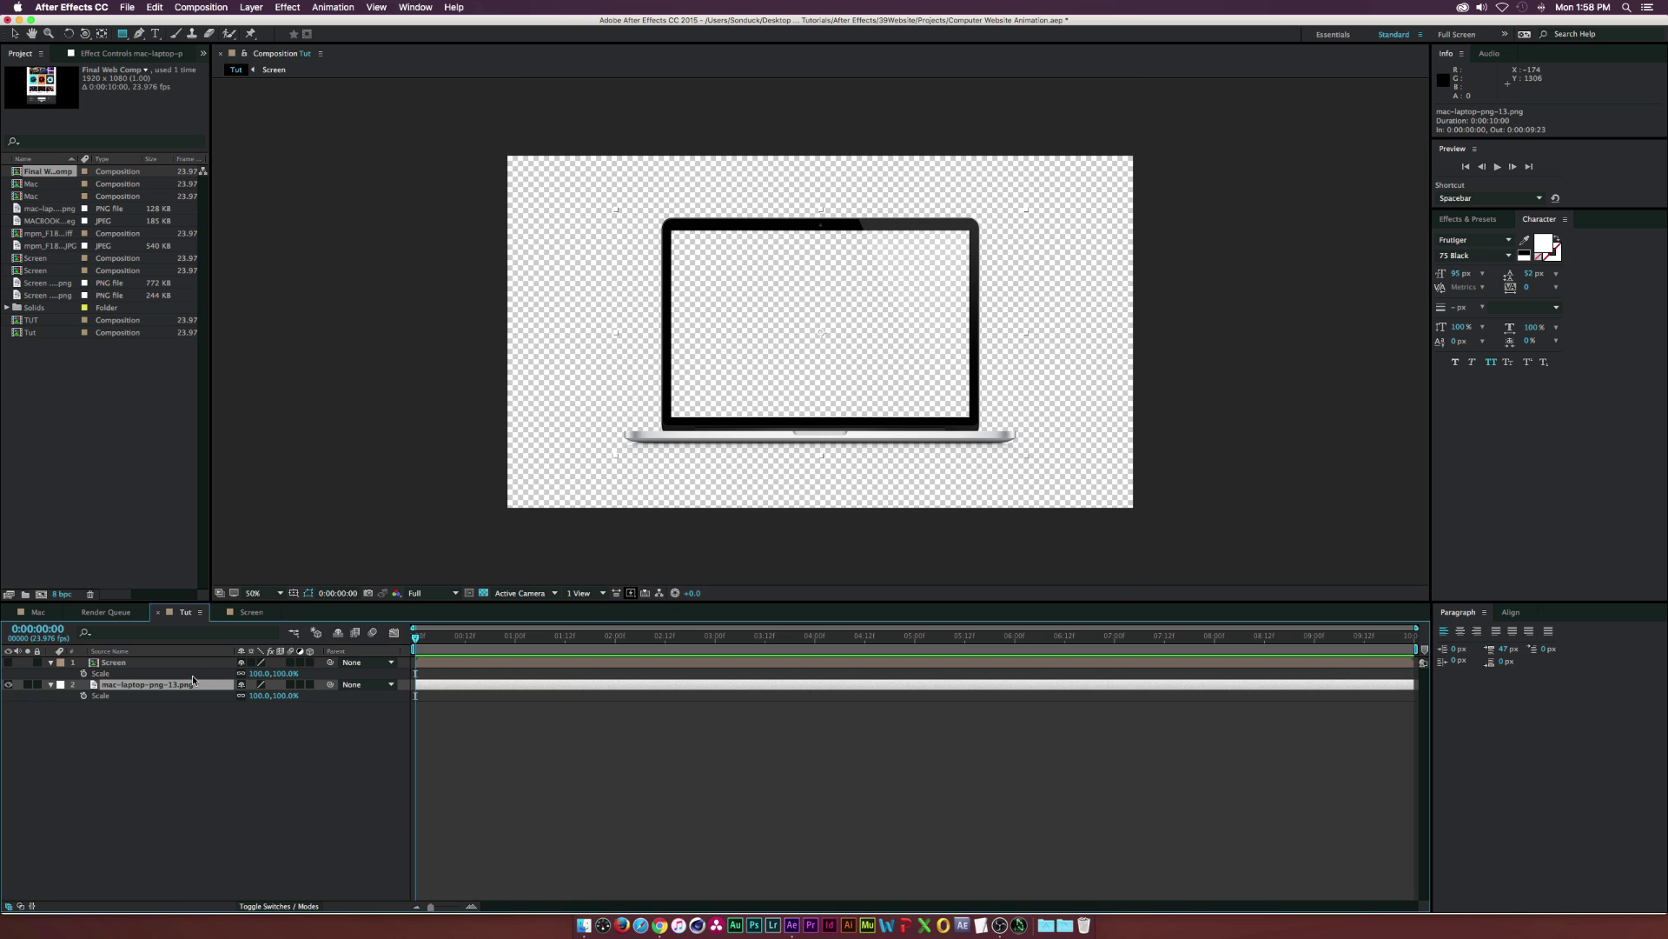
Scale the laptop layer and the Screen layer to 78%, and move the Screen layer down to position 960, 765
drag(260, 695, 241, 695)
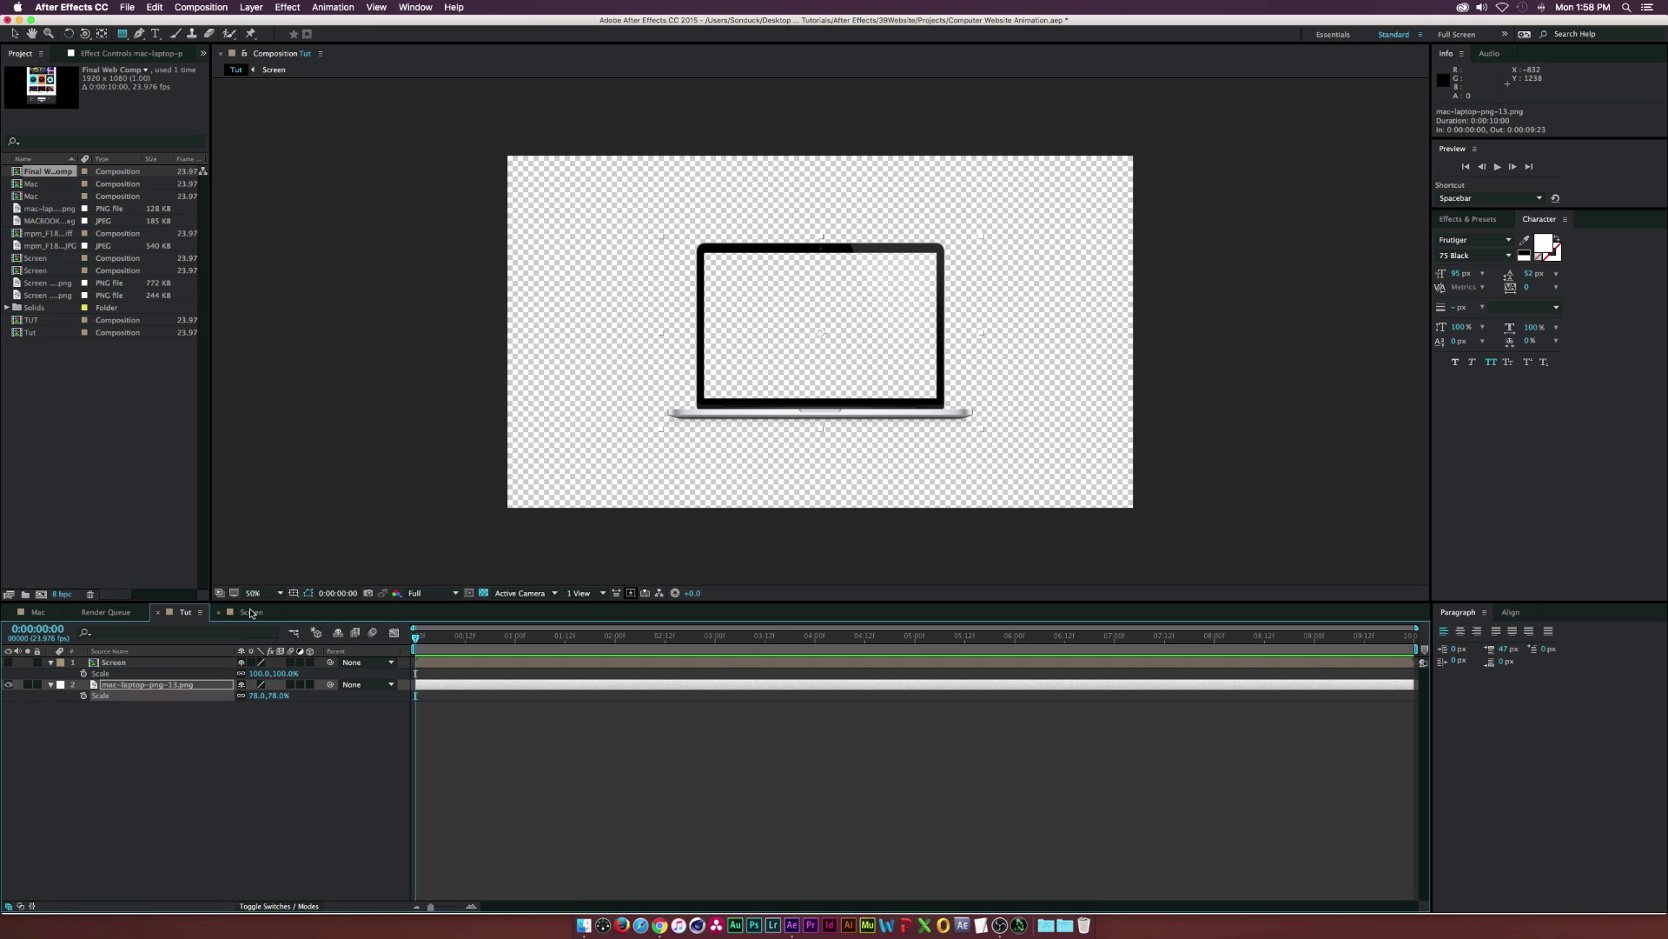
click(8, 663)
drag(261, 677, 242, 674)
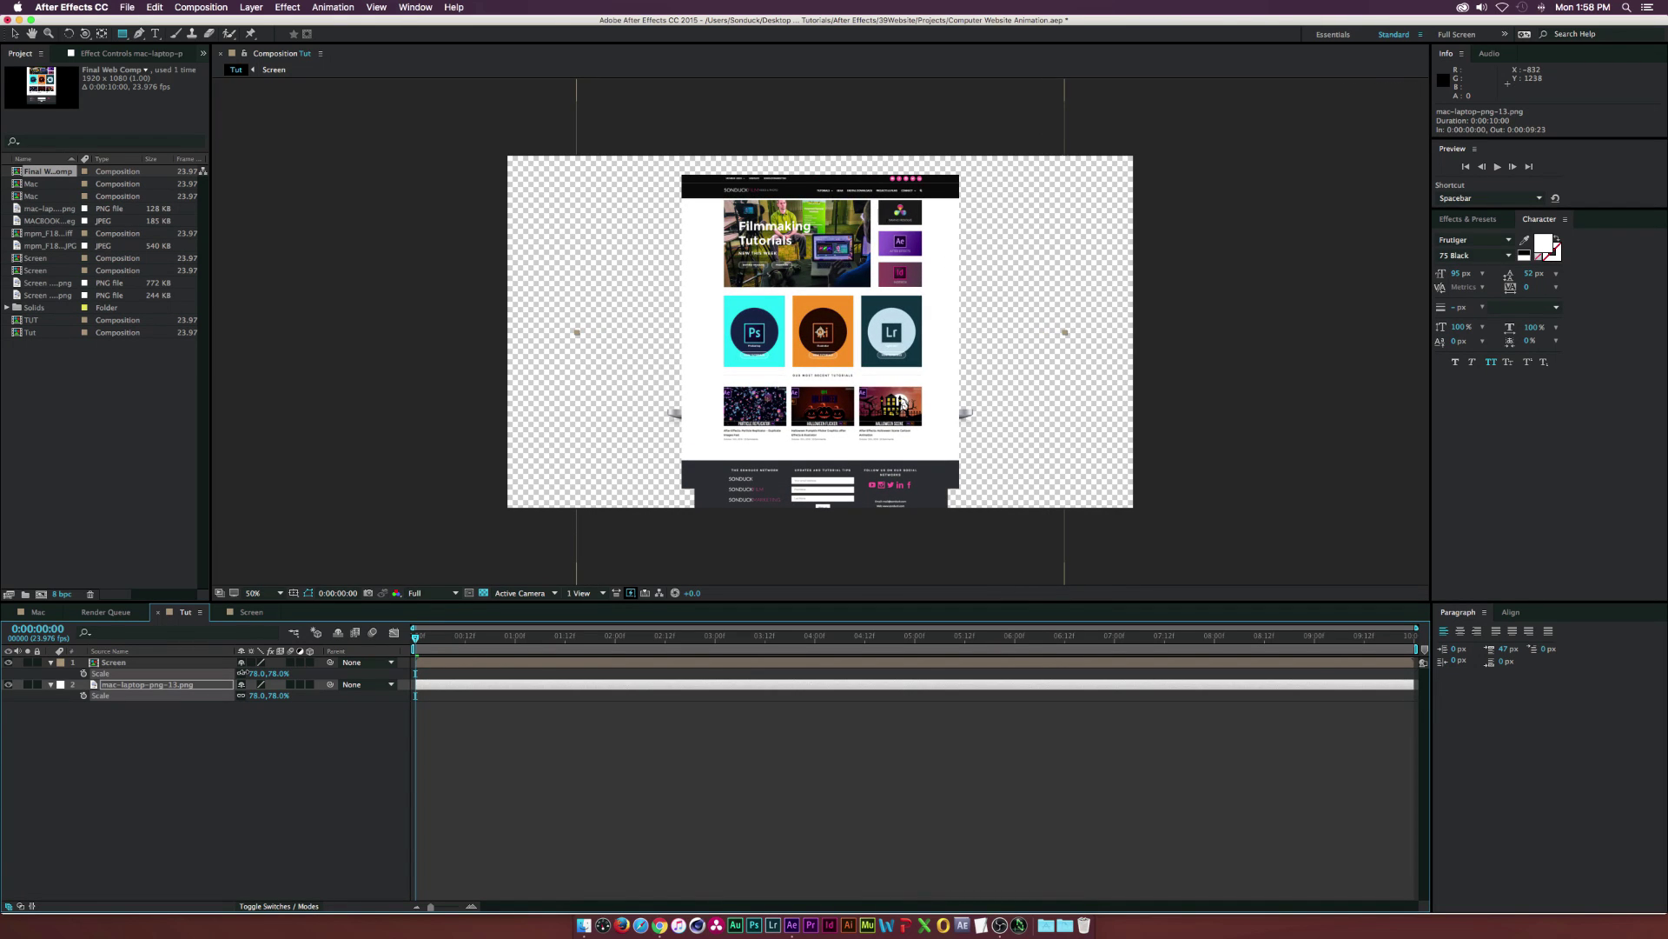
click(242, 673)
key(p)
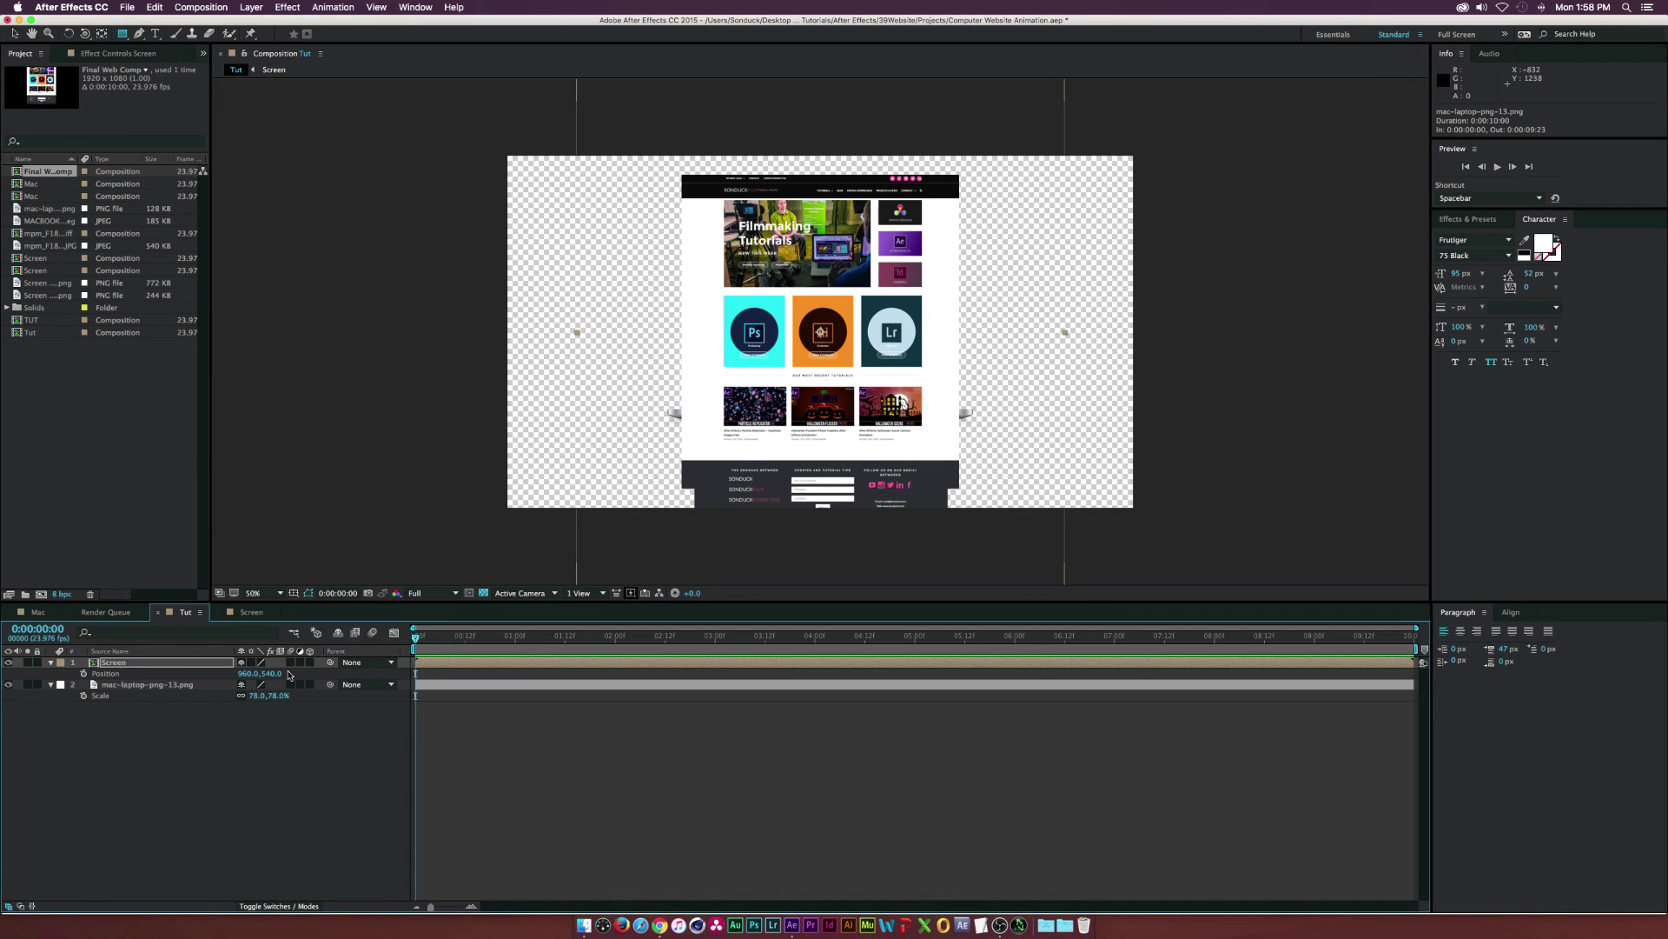
drag(275, 674, 415, 674)
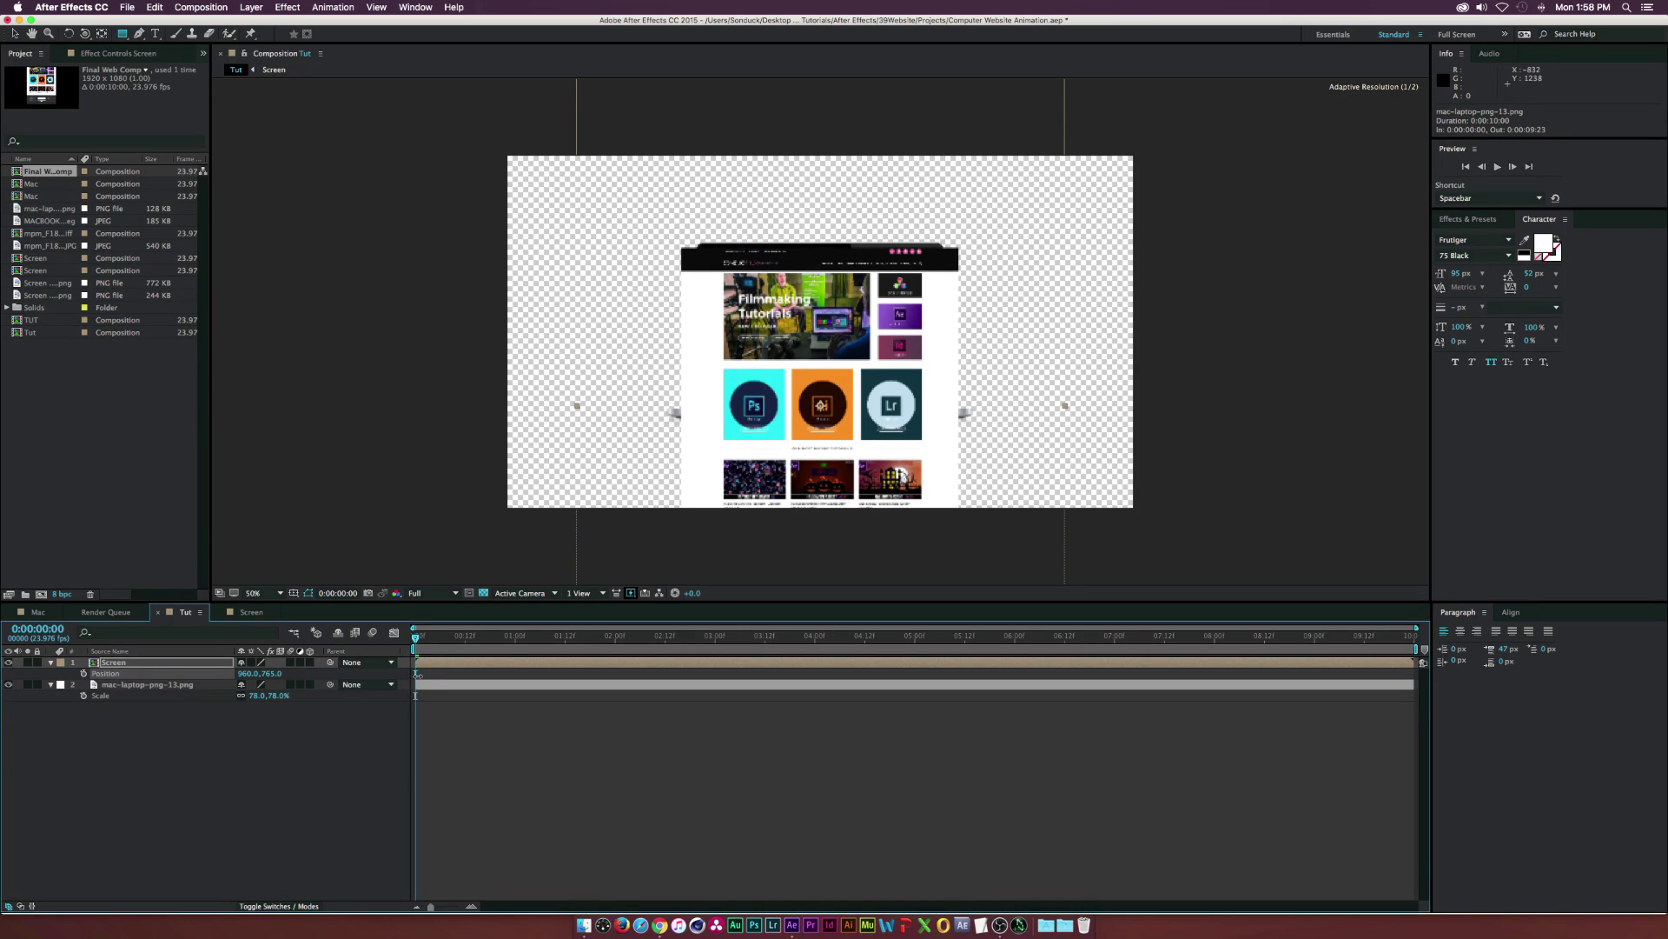
Hide the Screen layer and draw a rectangular mask about 930 by 587 px around the display on the laptop layer
click(10, 662)
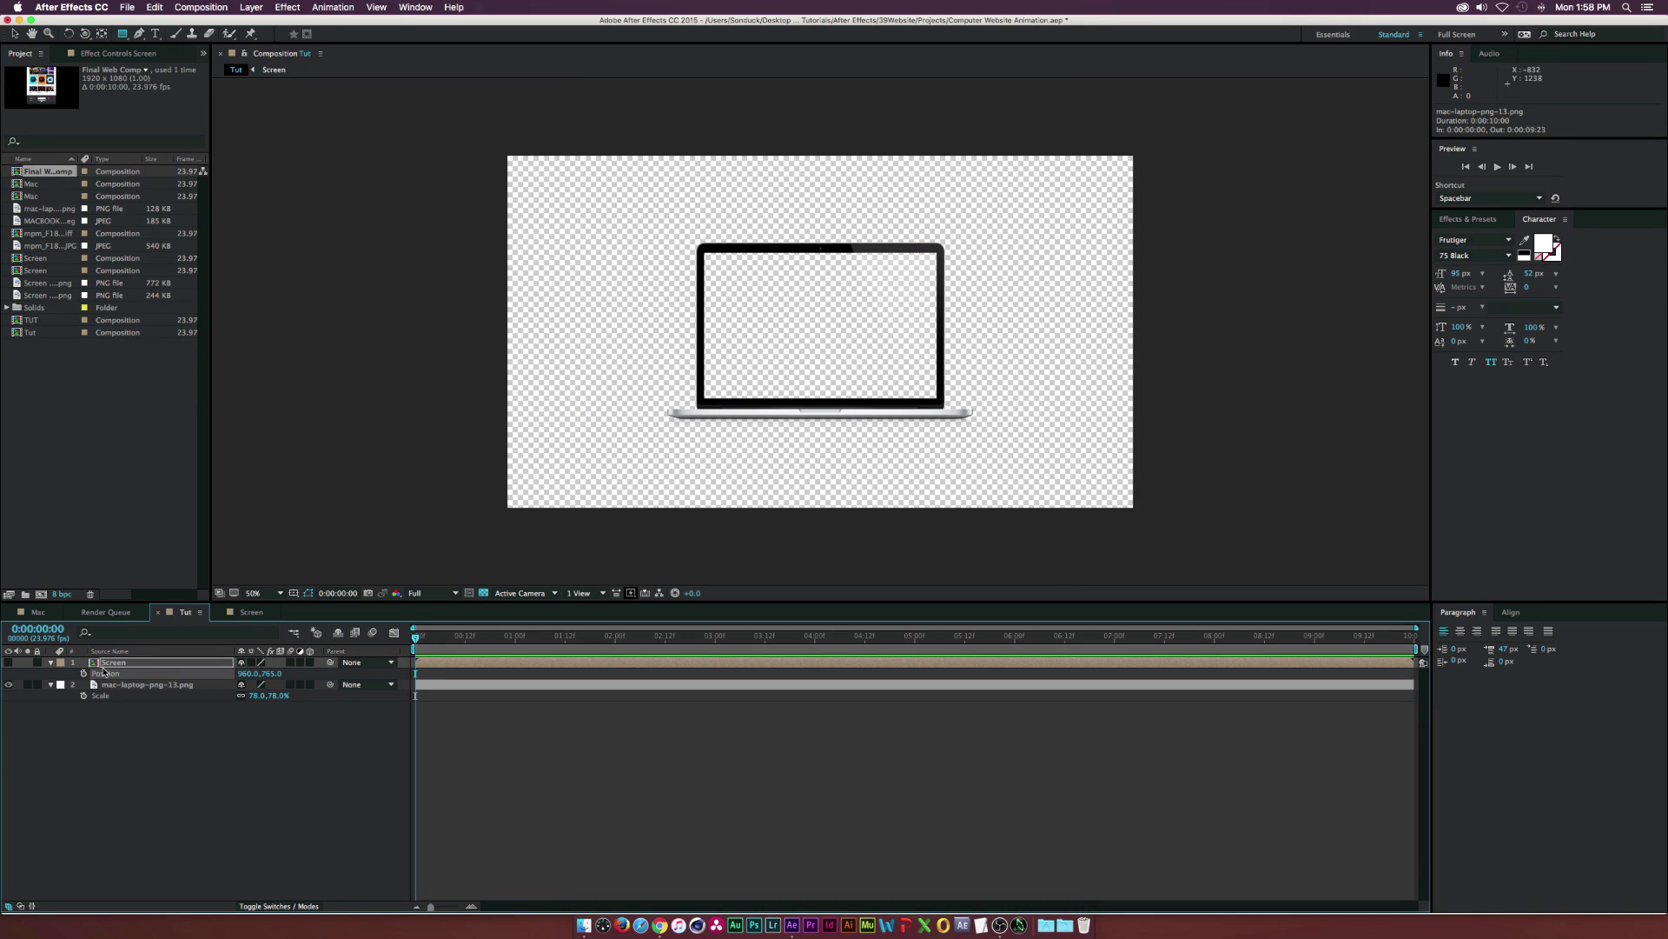
click(131, 686)
click(123, 33)
drag(703, 251, 939, 399)
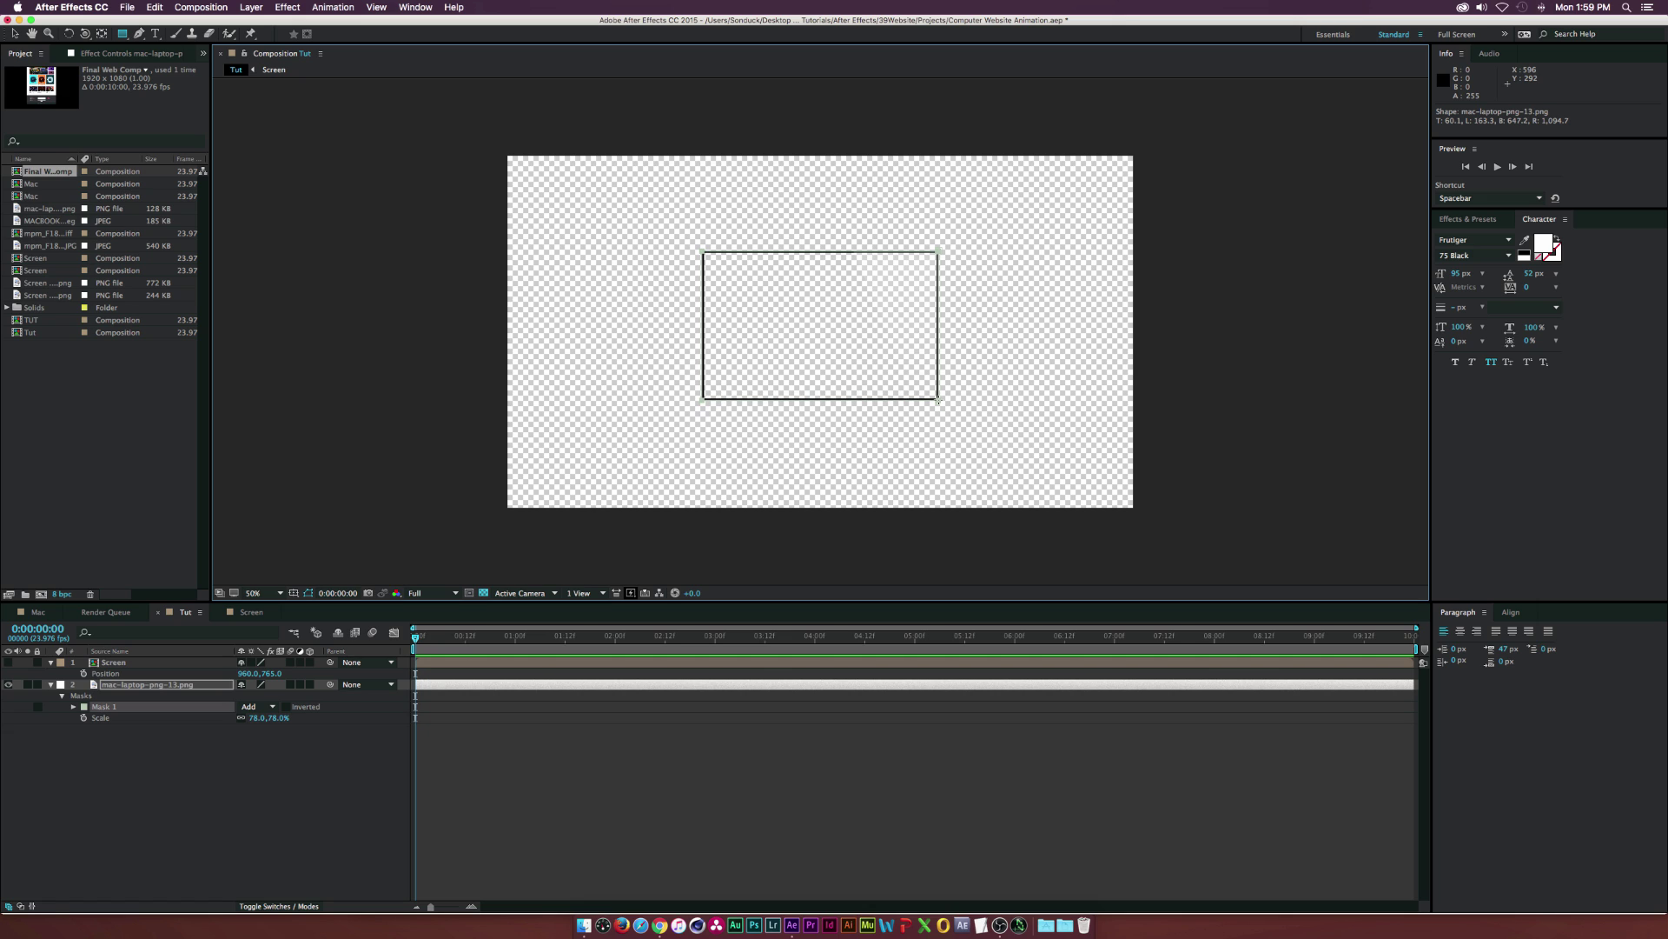
Transfer the rectangular mask from the laptop layer to the Screen layer and show the Screen layer again
click(124, 712)
key(Delete)
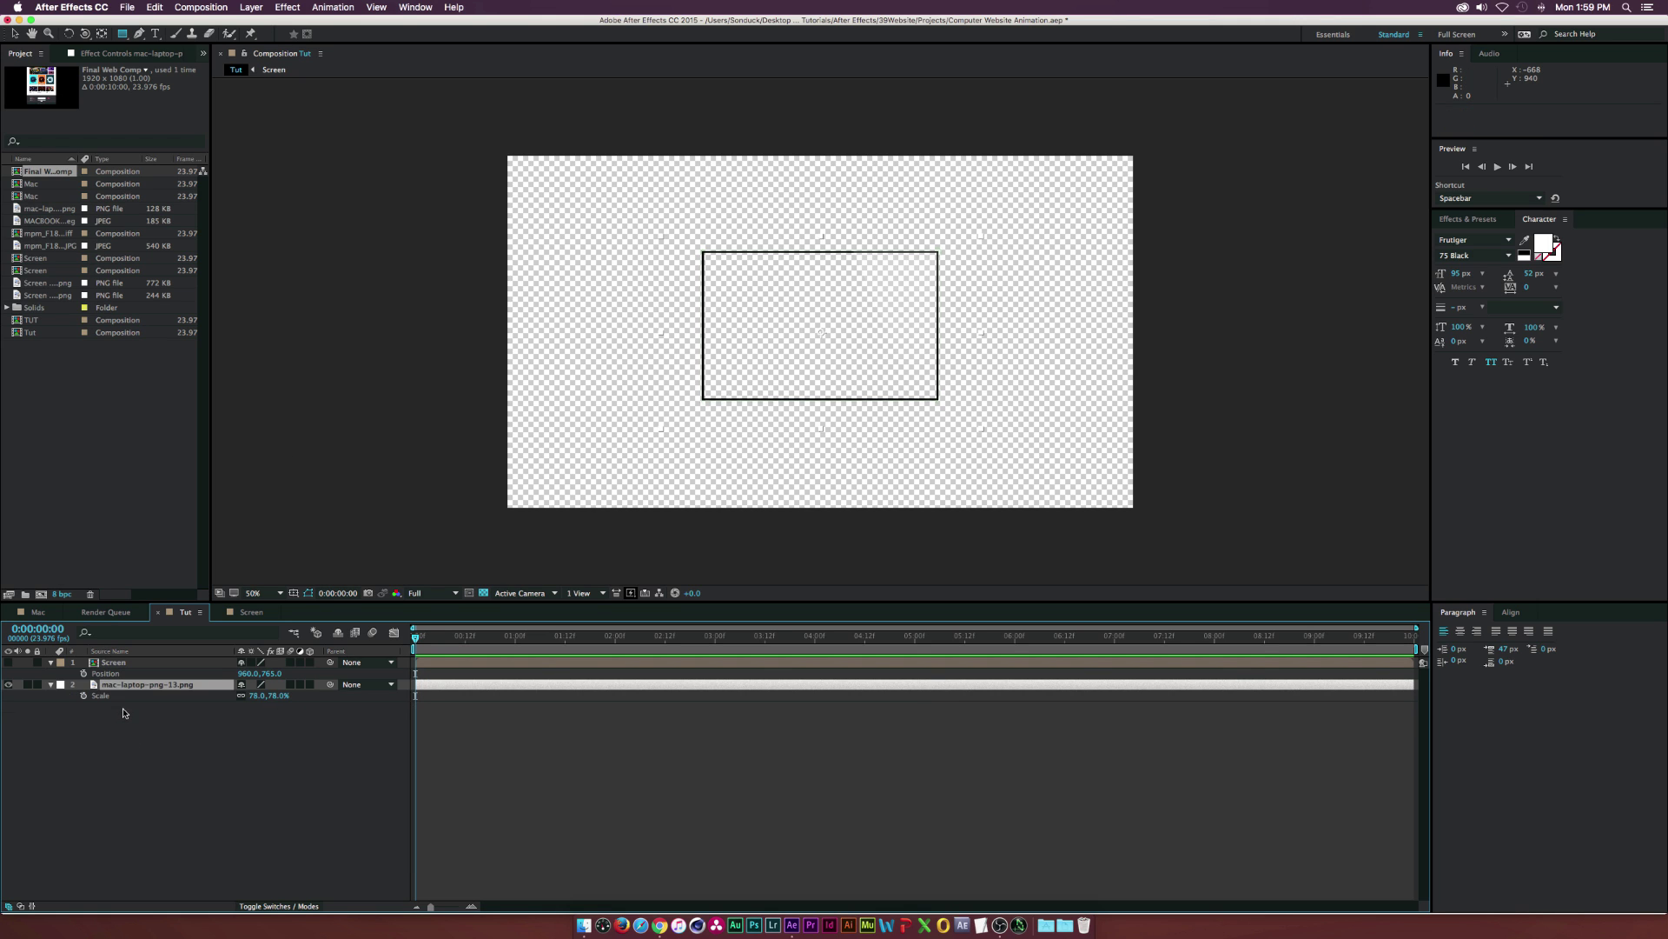
click(116, 665)
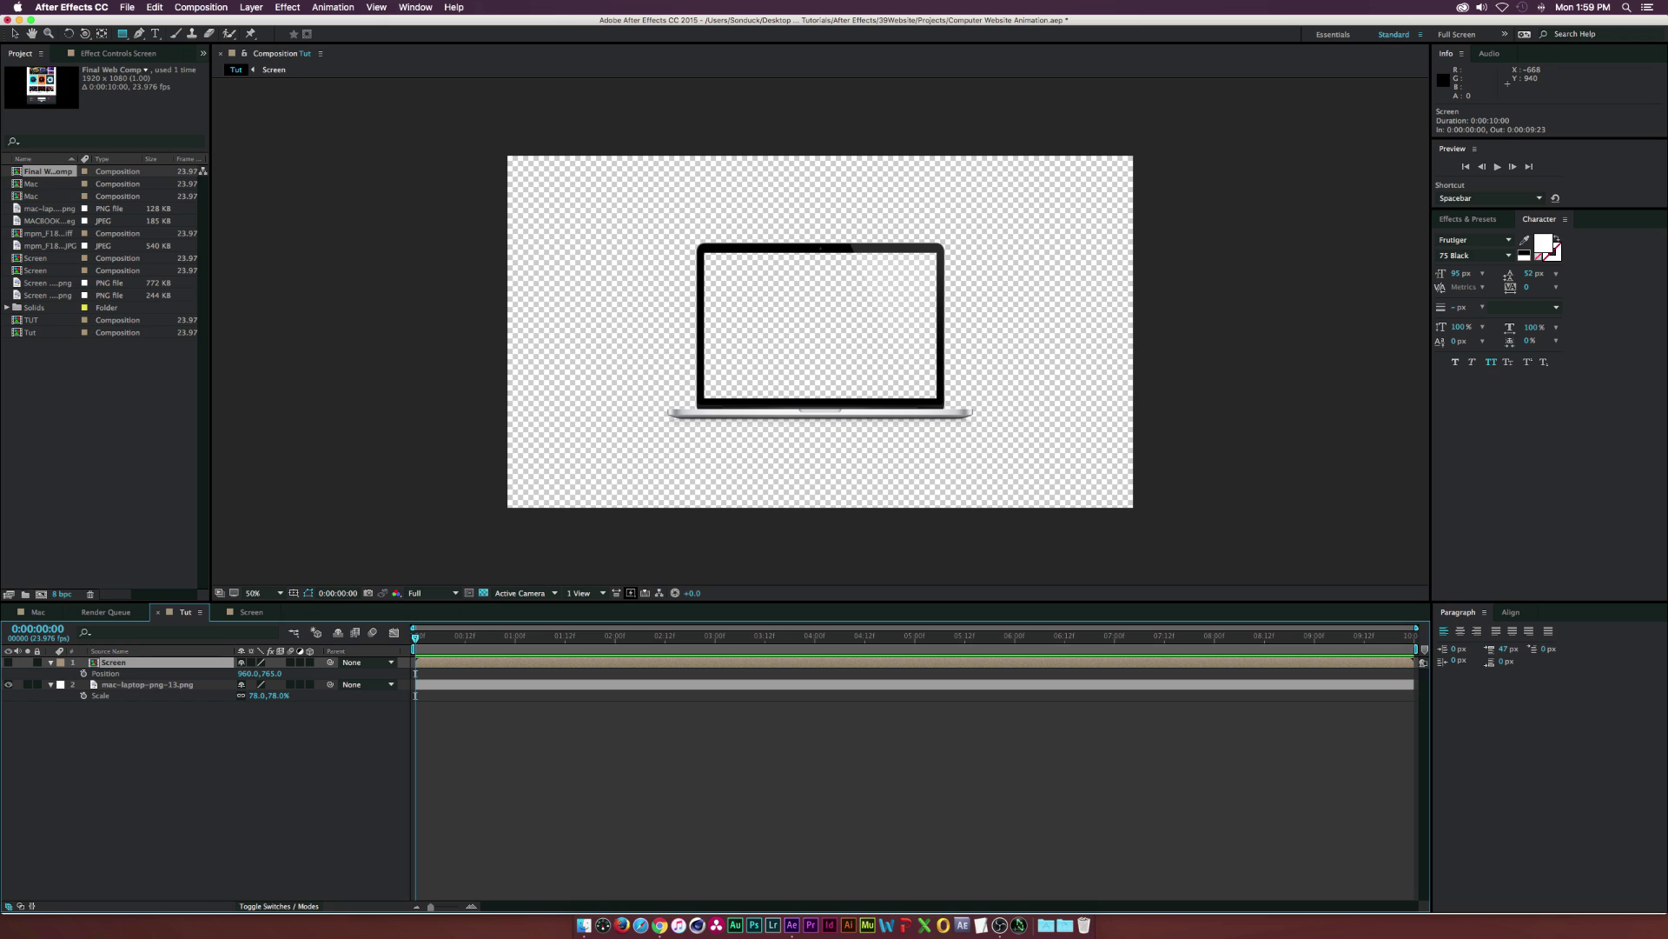
click(8, 663)
key(ctrl+z)
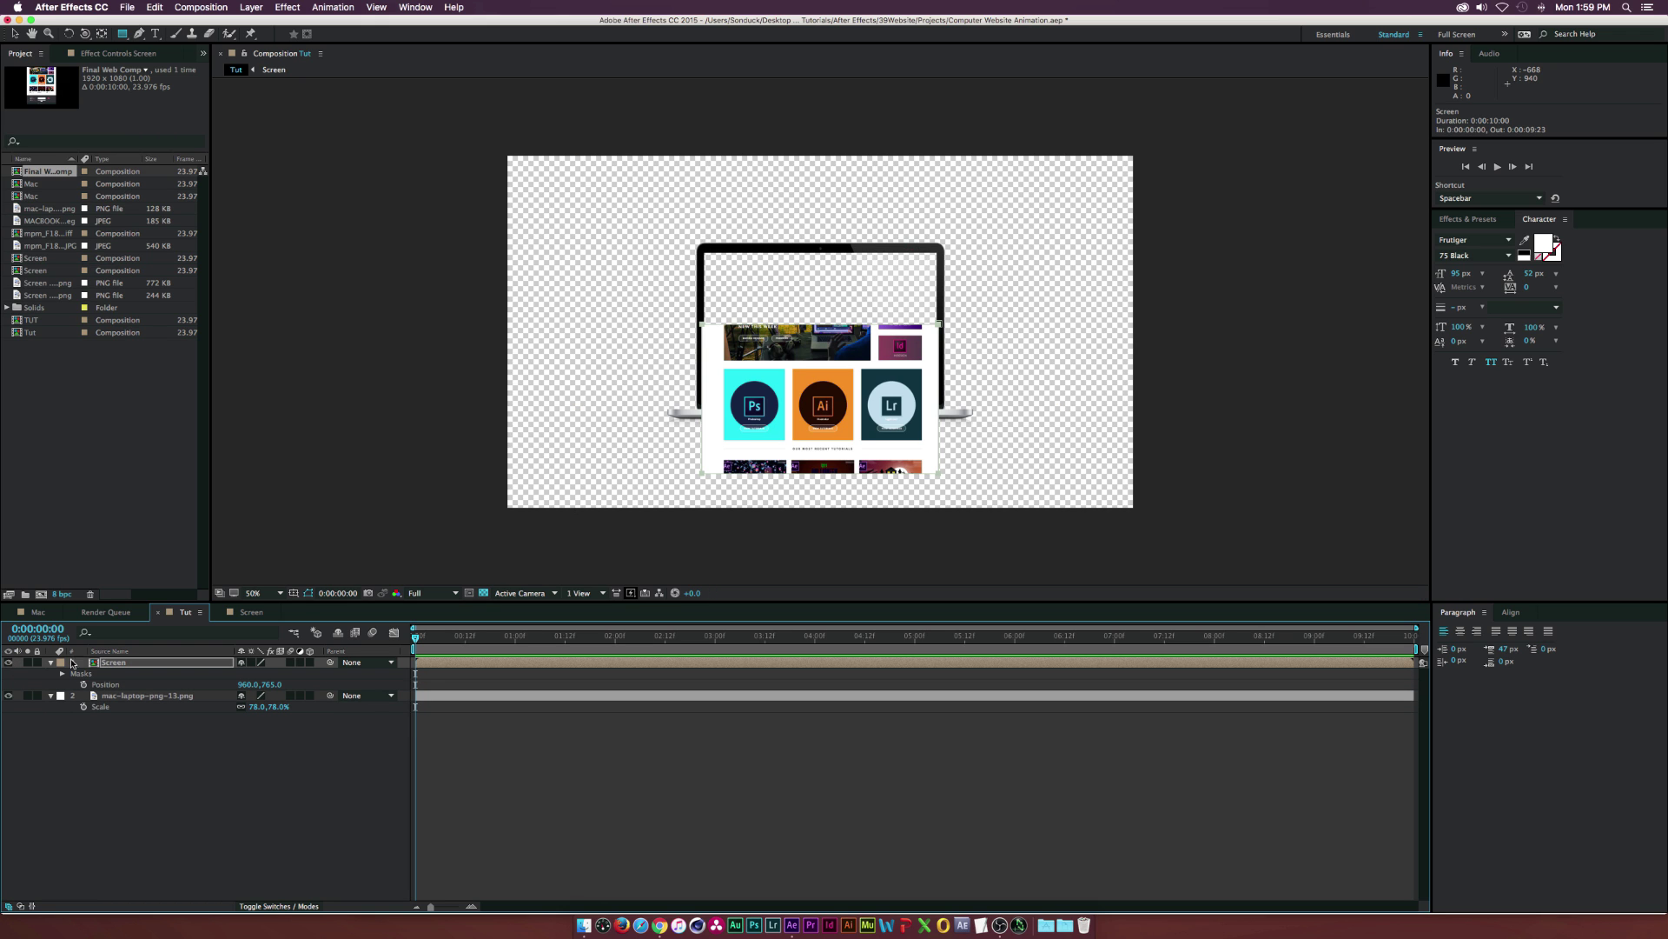
Move the Screen layer to position 960, 543 and place it beneath the laptop layer
drag(271, 691, 115, 700)
click(128, 775)
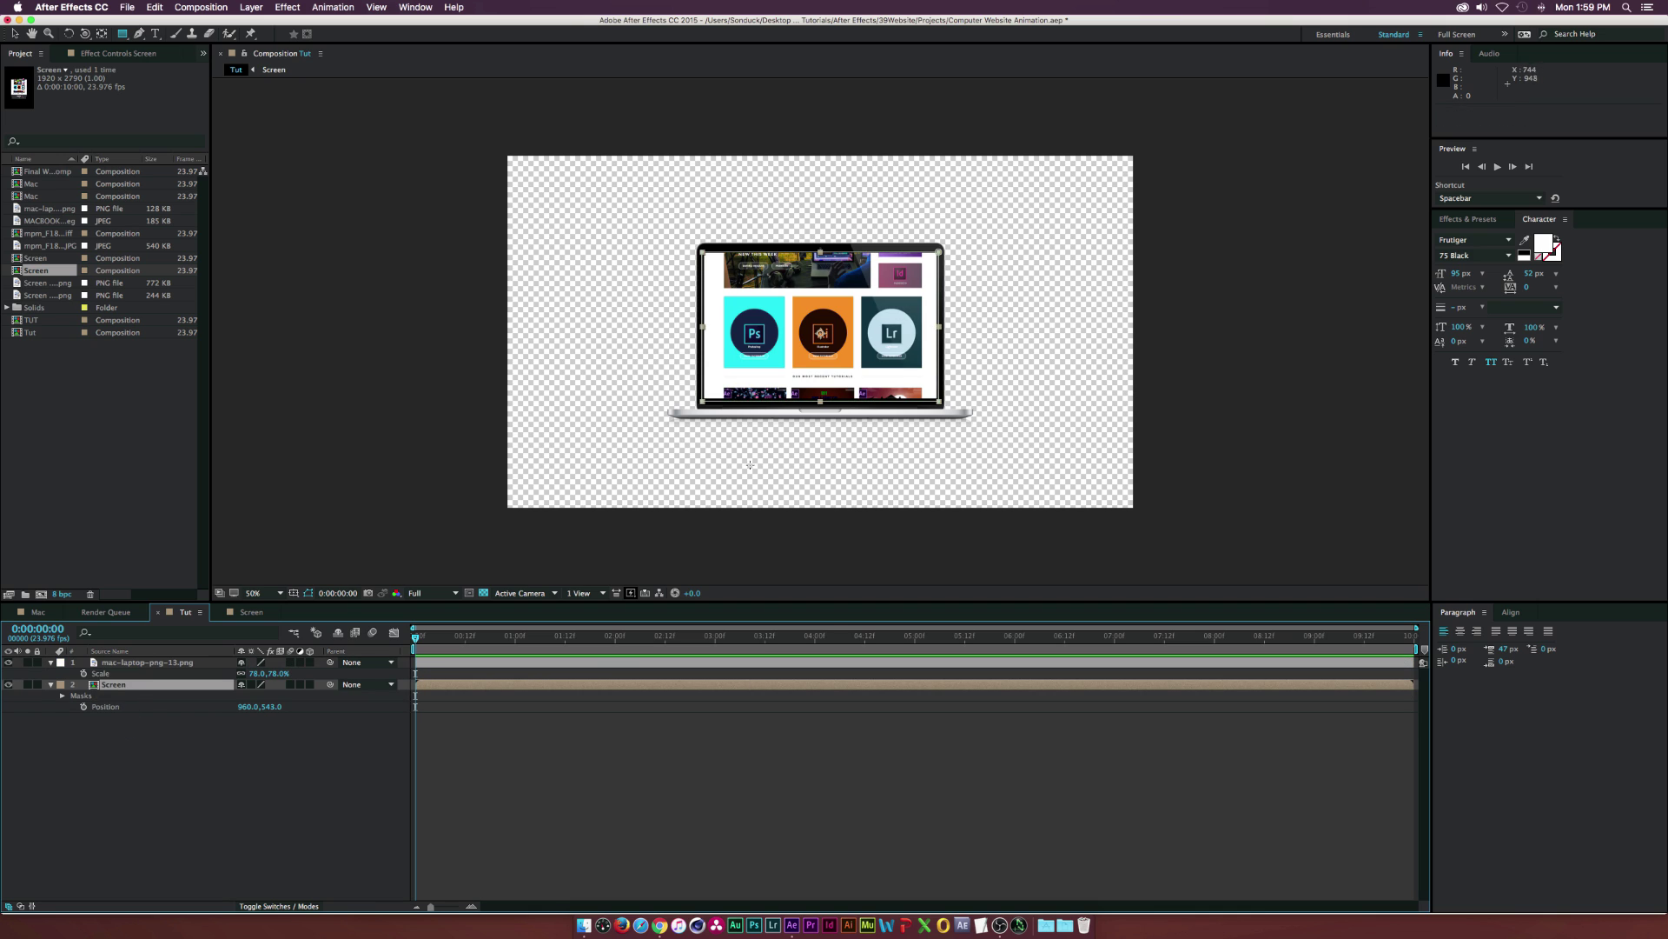
click(186, 762)
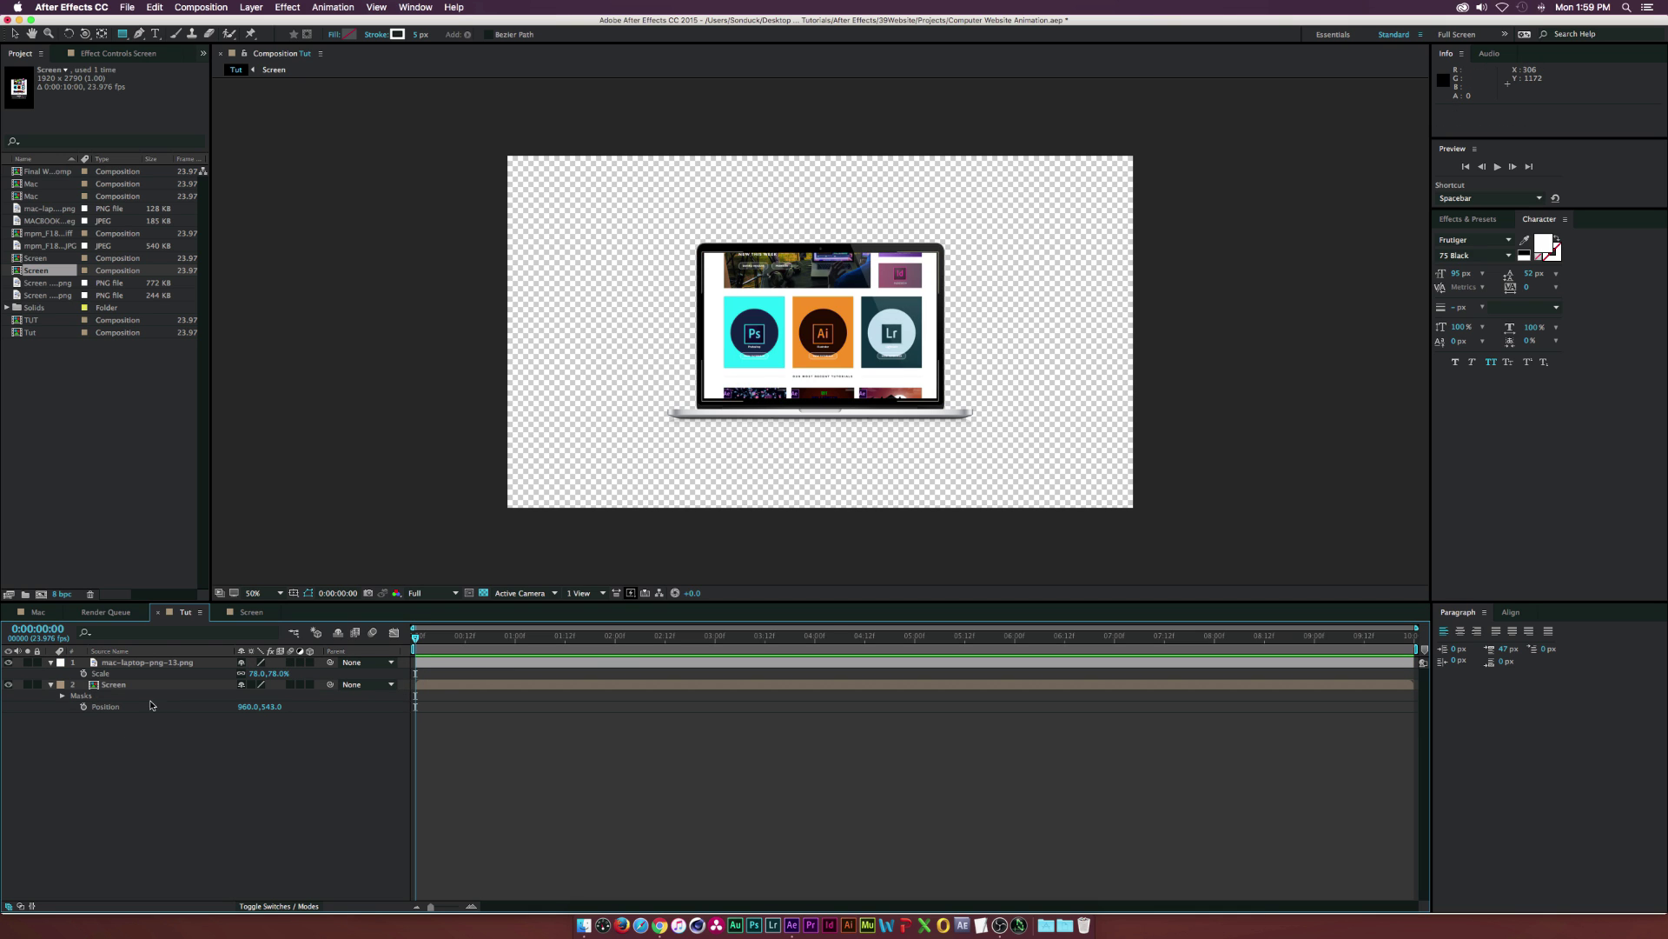
In the Screen composition, move the website screenshots together to 963, 2135.6 and 960, 1658, checking the page top's alignment in Tut
click(248, 615)
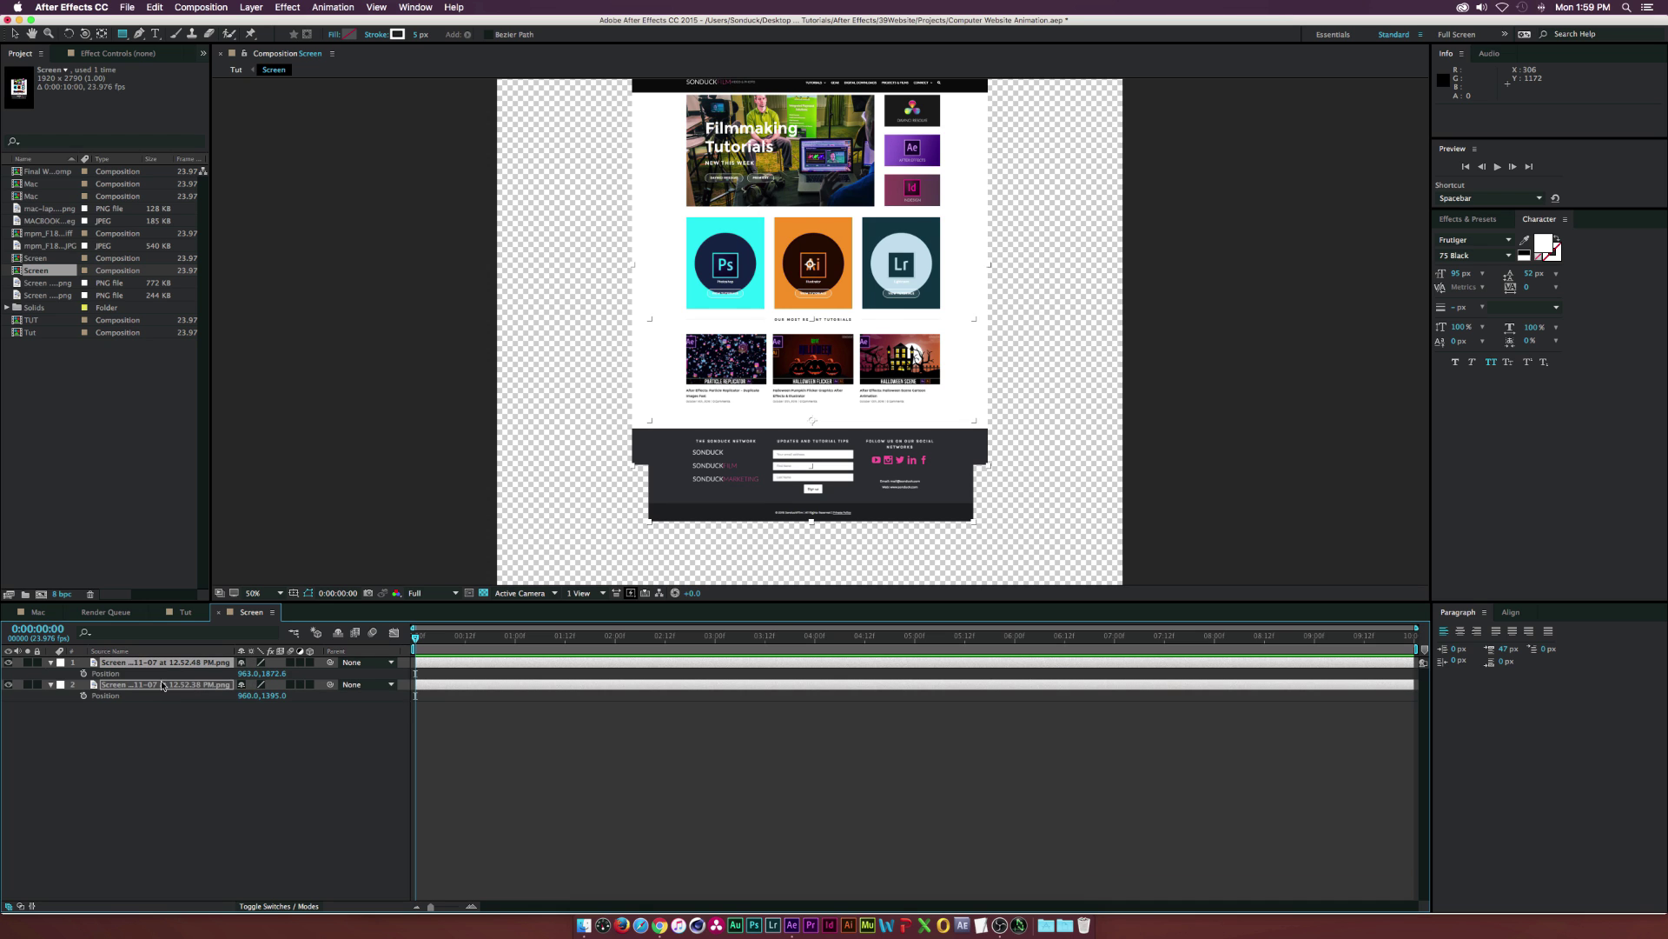
drag(277, 673, 492, 667)
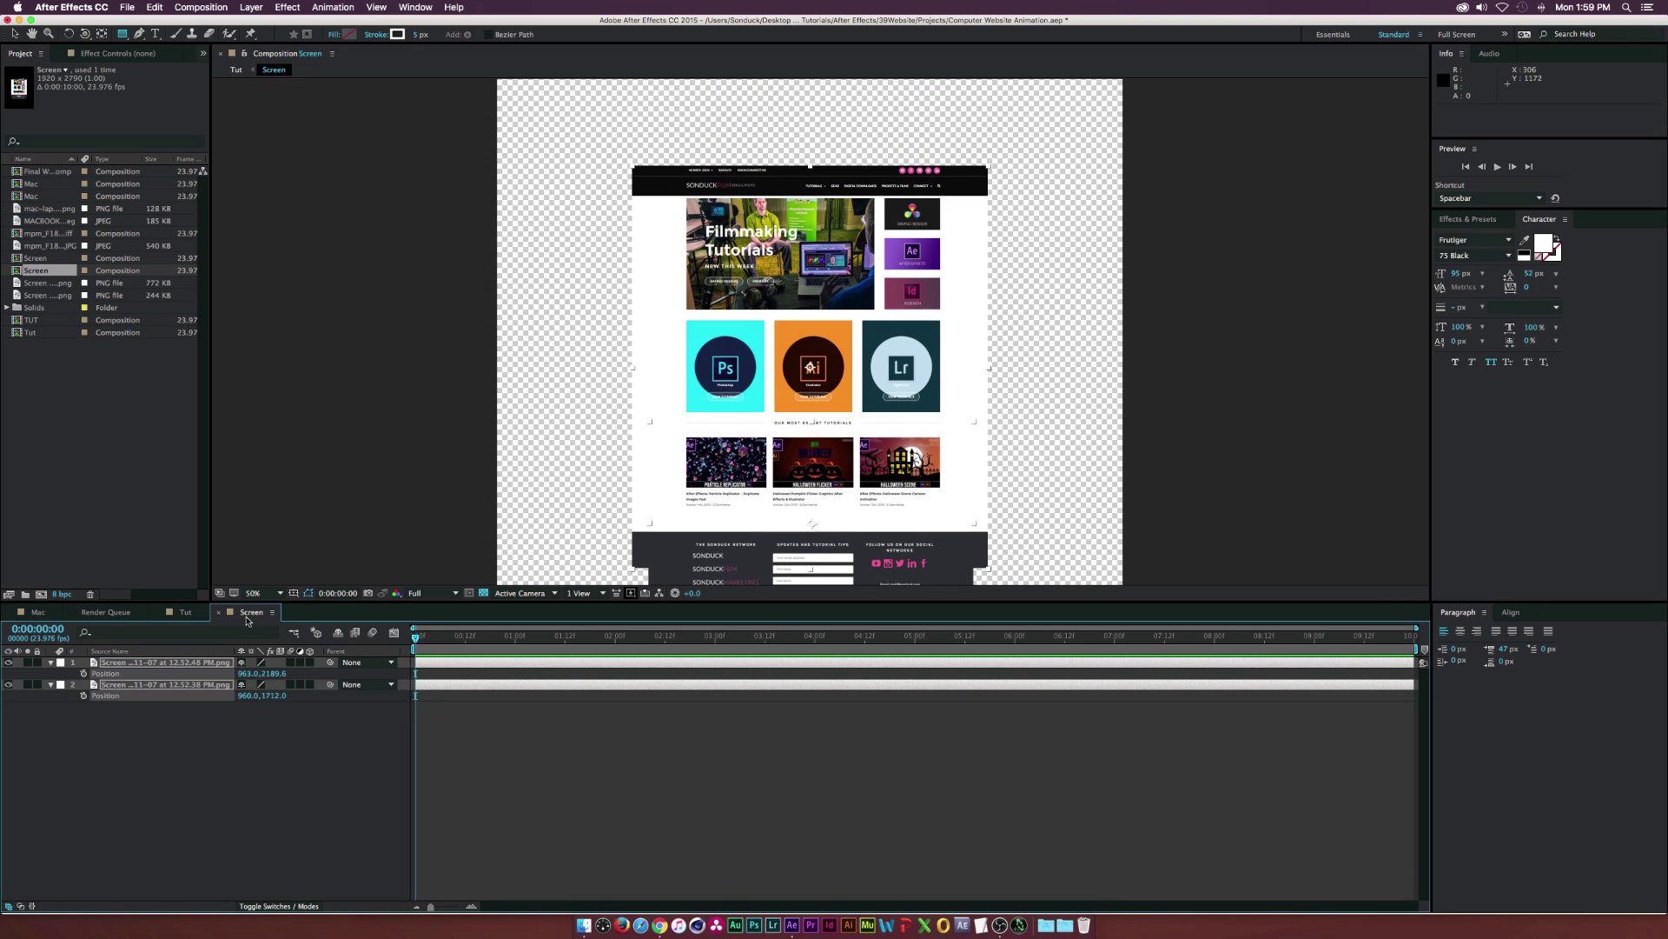
click(187, 611)
click(255, 613)
drag(268, 672, 236, 672)
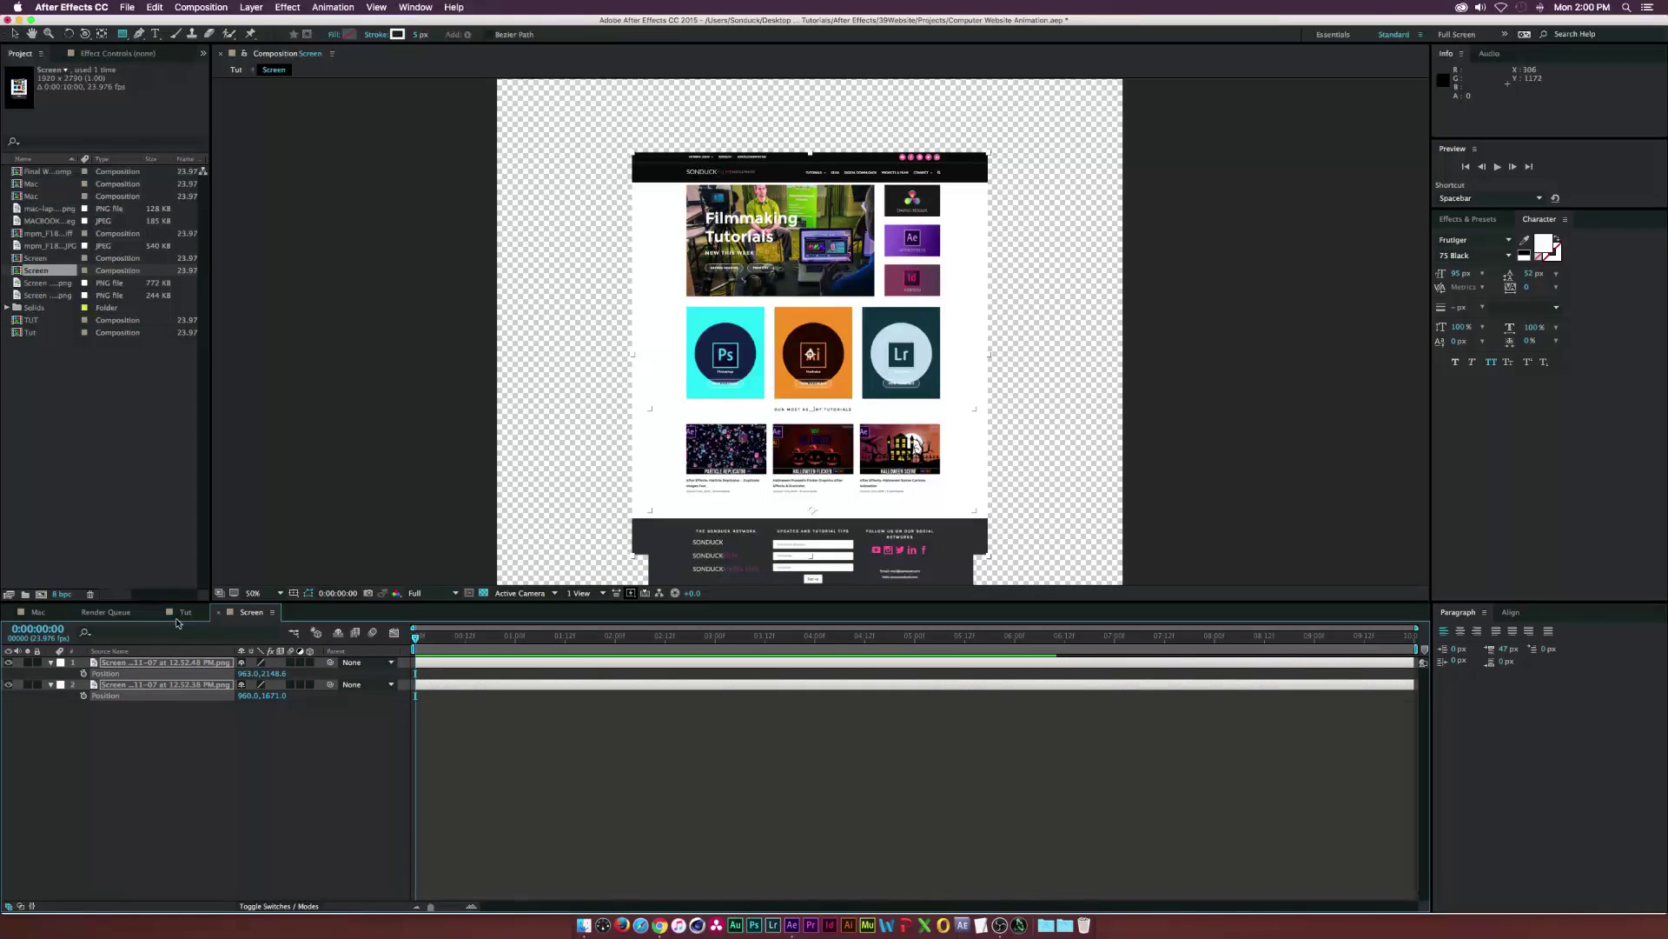
click(184, 612)
click(250, 613)
drag(269, 672, 250, 672)
click(185, 612)
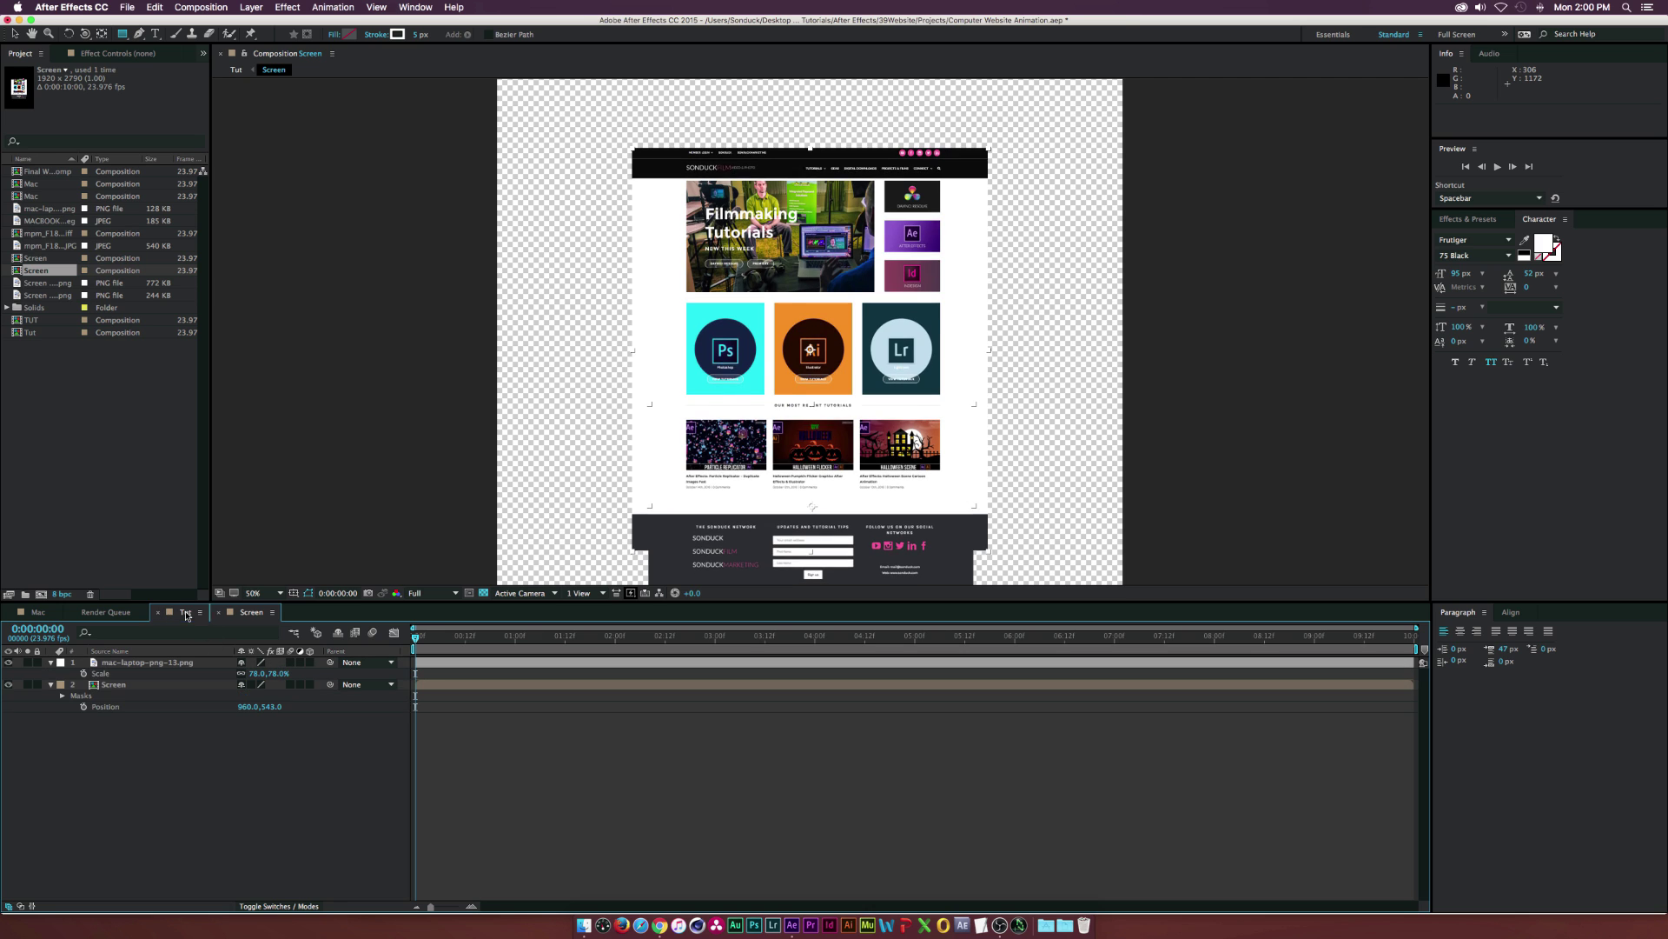
Add a null object to the Screen composition and parent both website screenshot layers to it
click(236, 615)
click(251, 7)
mouse_move(275, 26)
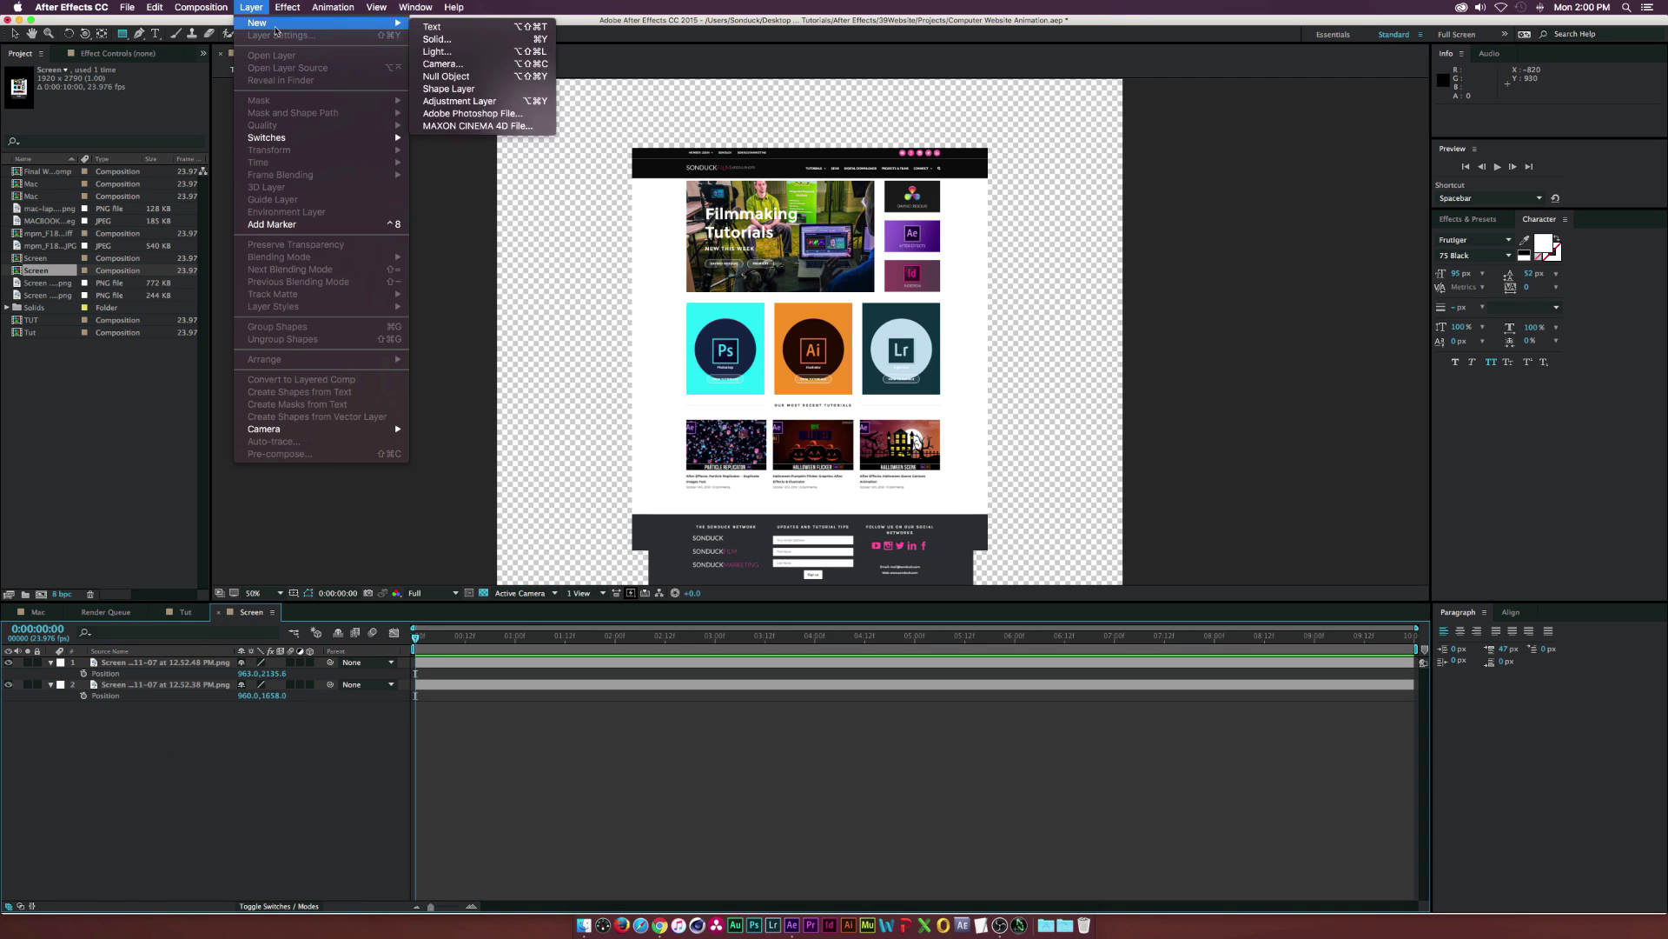
key(super+alt+shift+y)
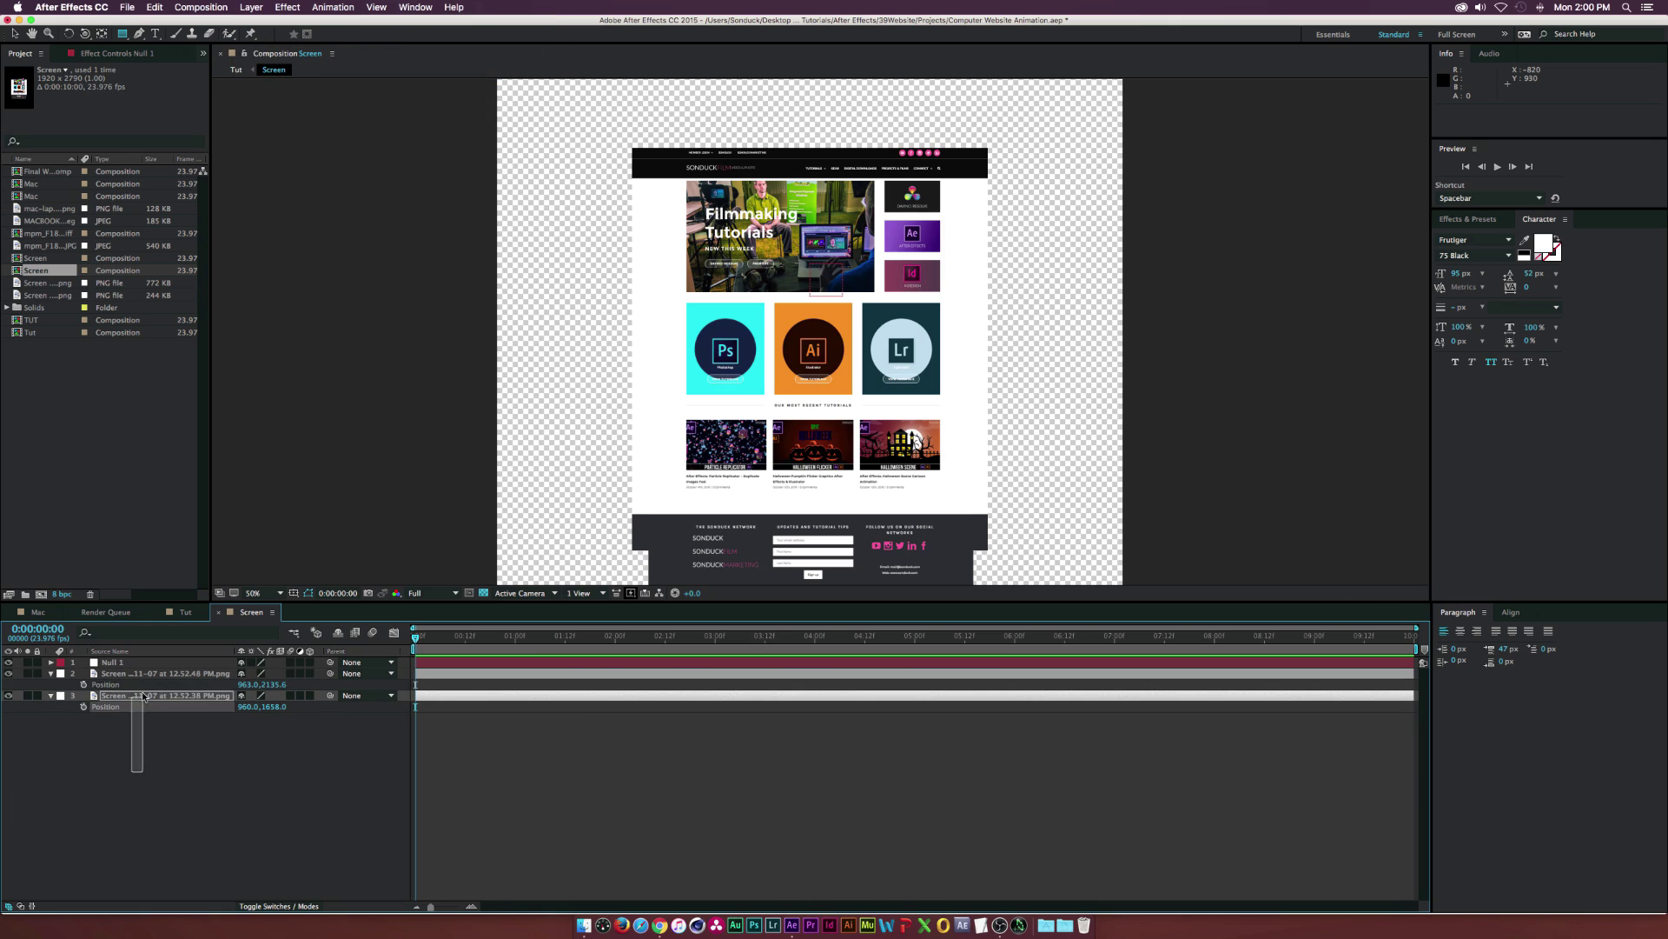
drag(150, 735, 211, 683)
drag(330, 673, 176, 668)
Set a position keyframe at 960, 1395 on the null at 1 second
key(p)
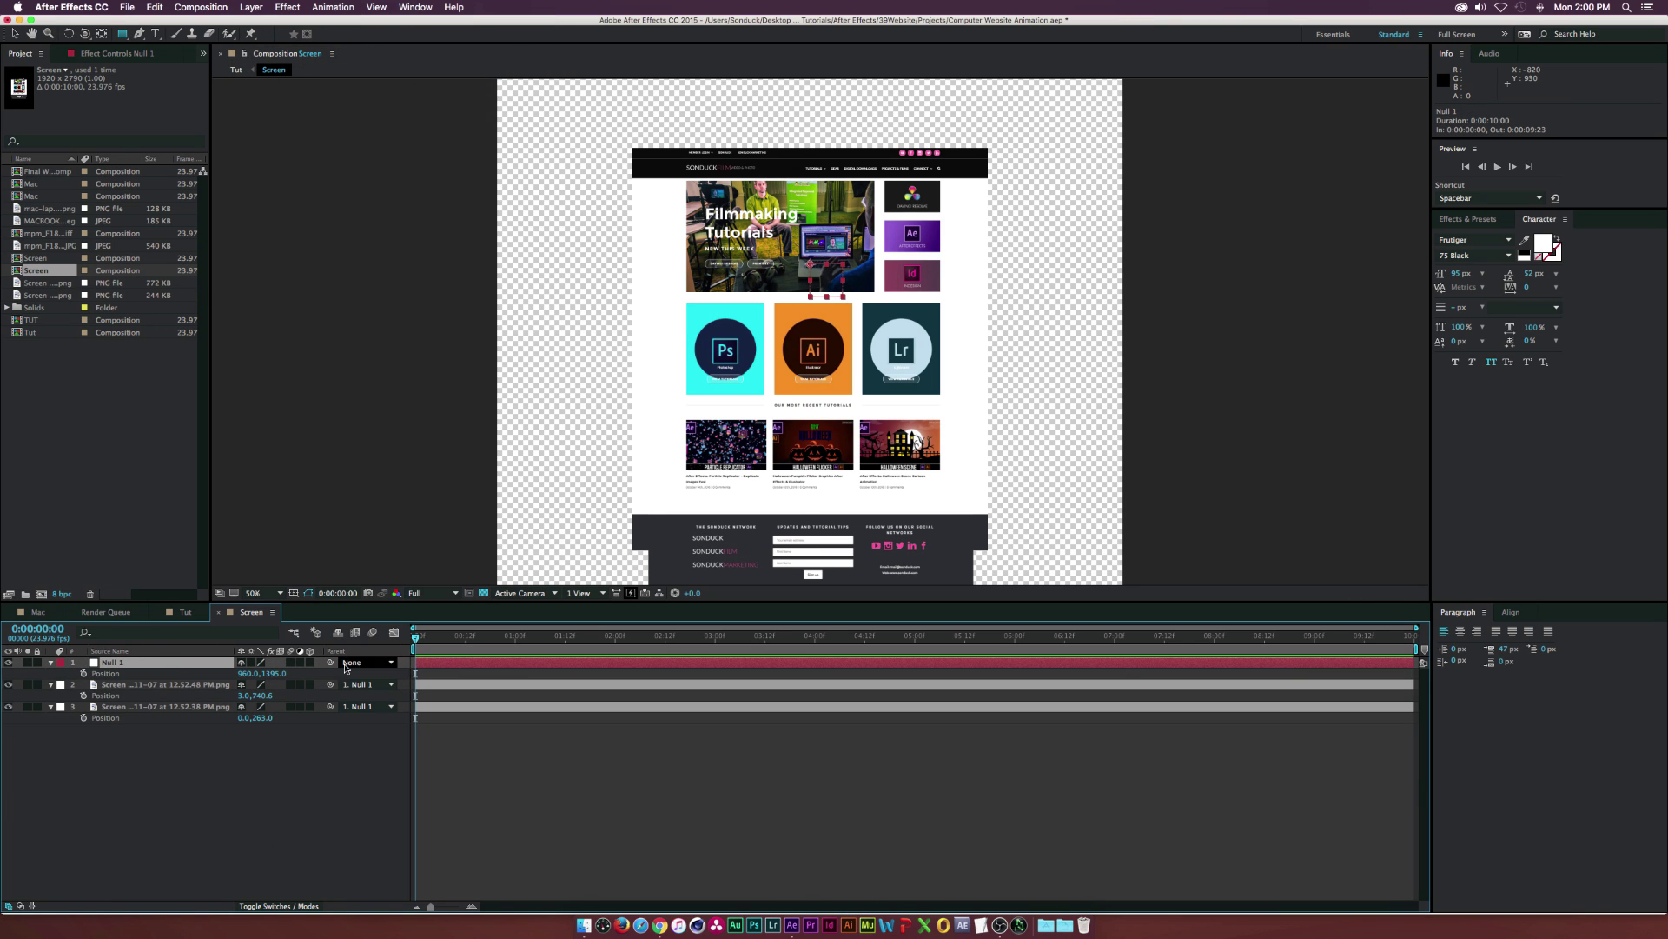
drag(472, 639, 515, 639)
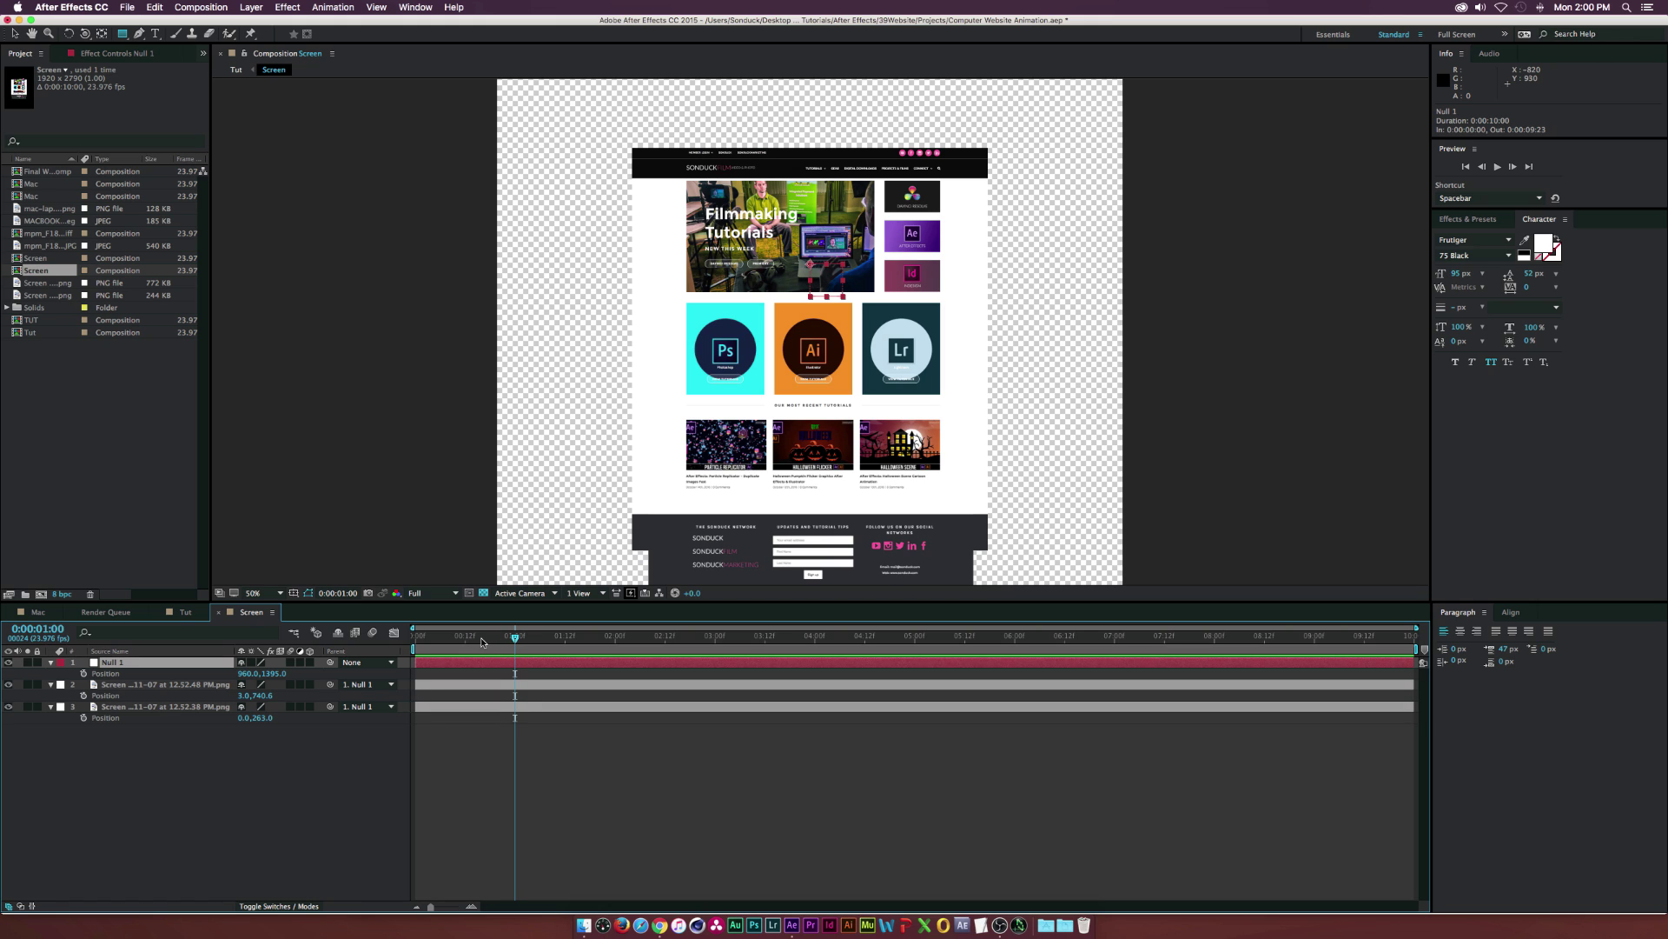
click(84, 673)
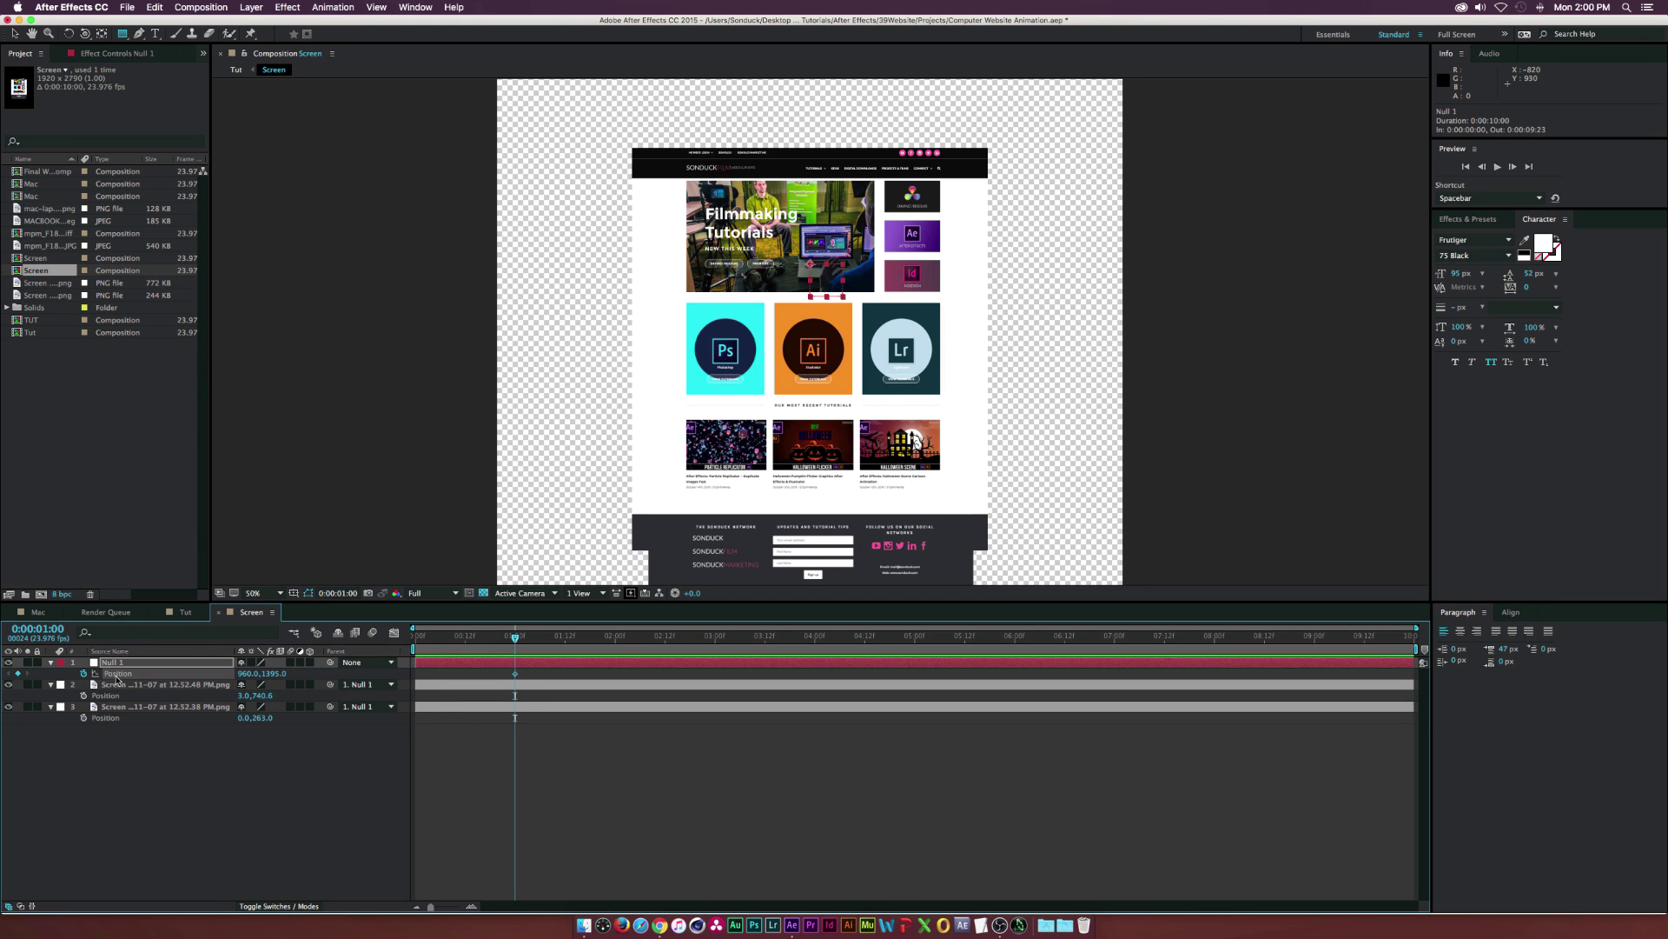
At 5 seconds, keyframe the null's position at 960, 607, and check the scroll in the Tut composition back to the start
drag(726, 637, 918, 648)
drag(266, 679, 122, 667)
click(186, 612)
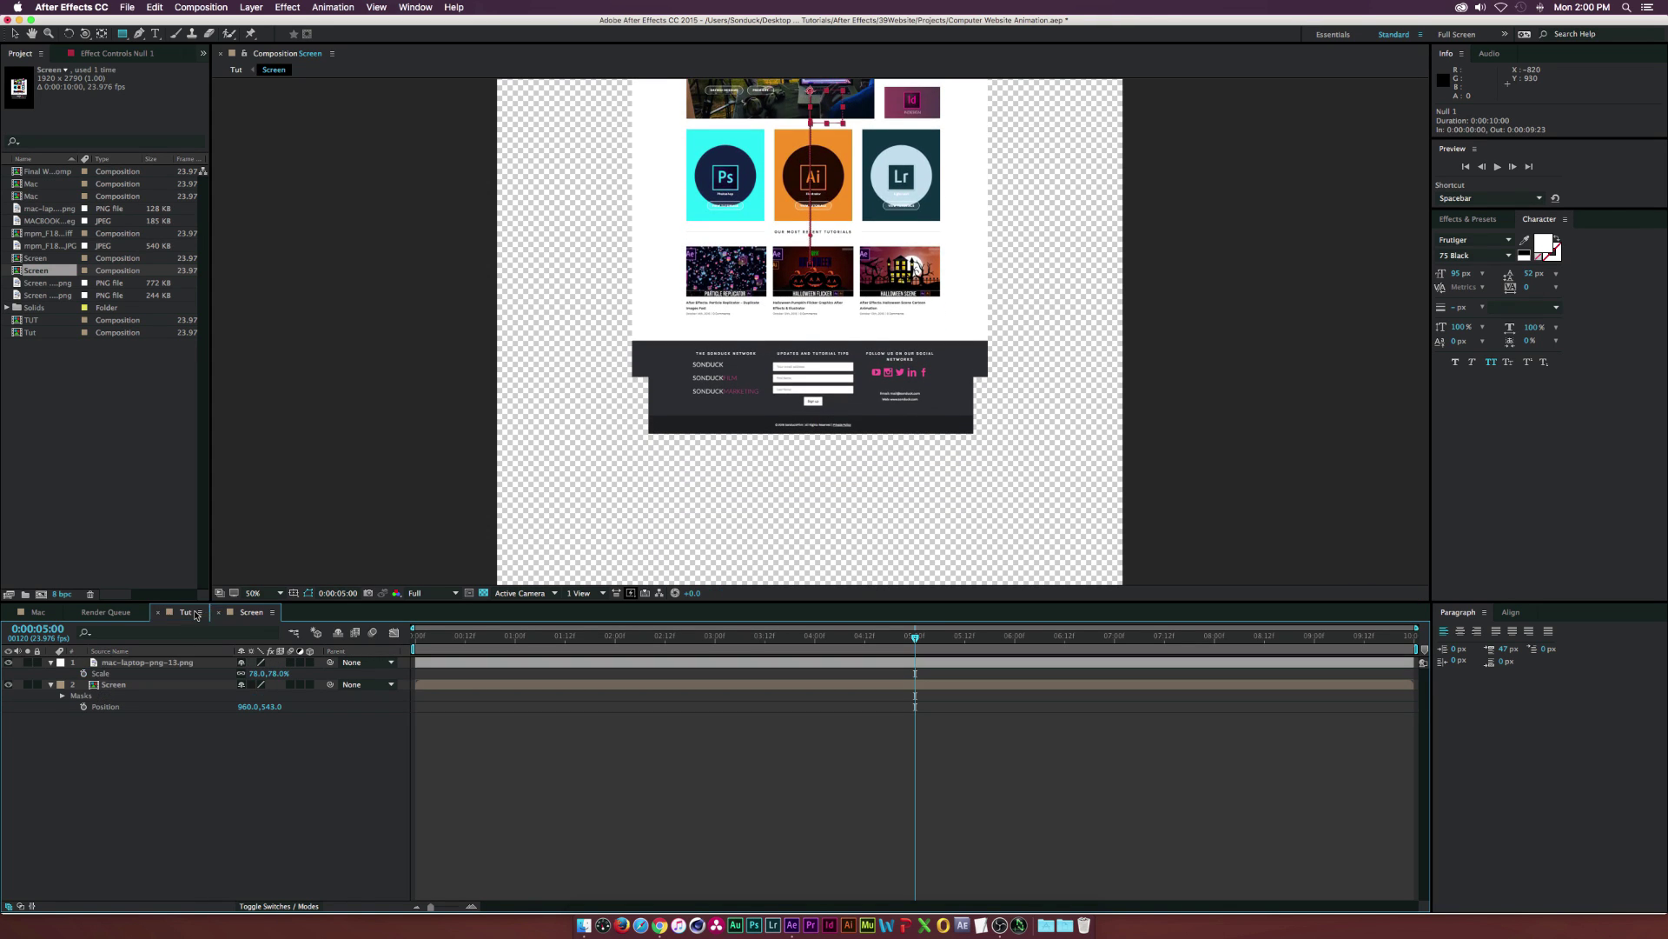
click(251, 612)
drag(264, 674, 244, 675)
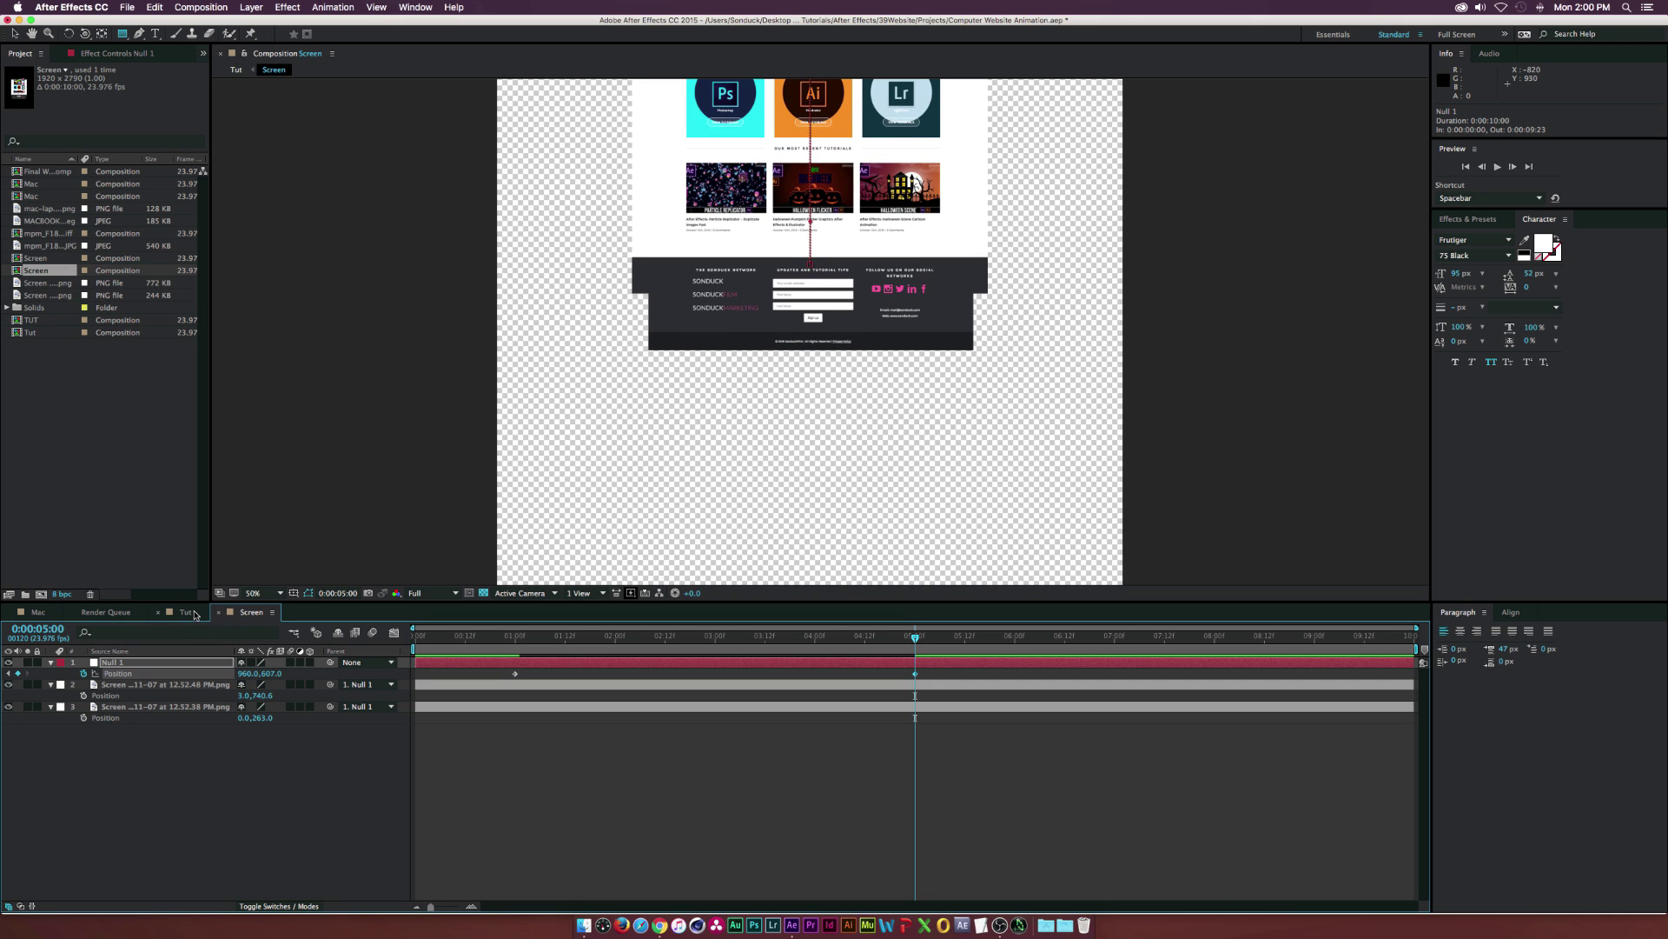
click(186, 613)
drag(919, 652, 404, 652)
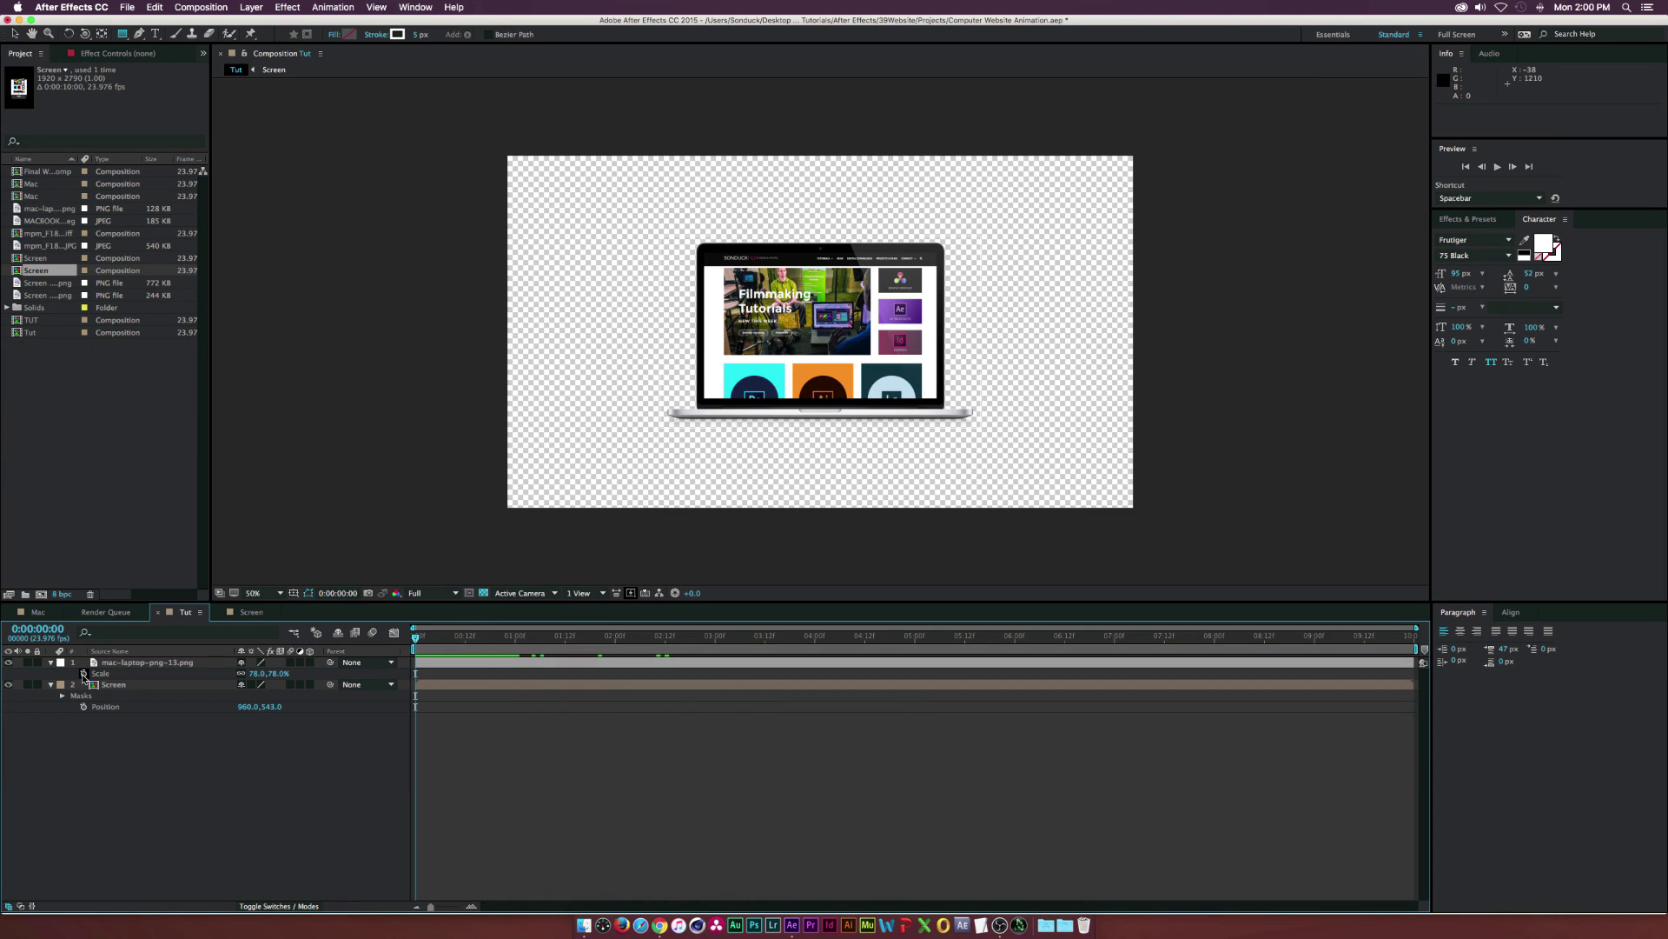
Pre-compose the laptop and Screen layers into a new composition named Mac
click(51, 663)
click(50, 674)
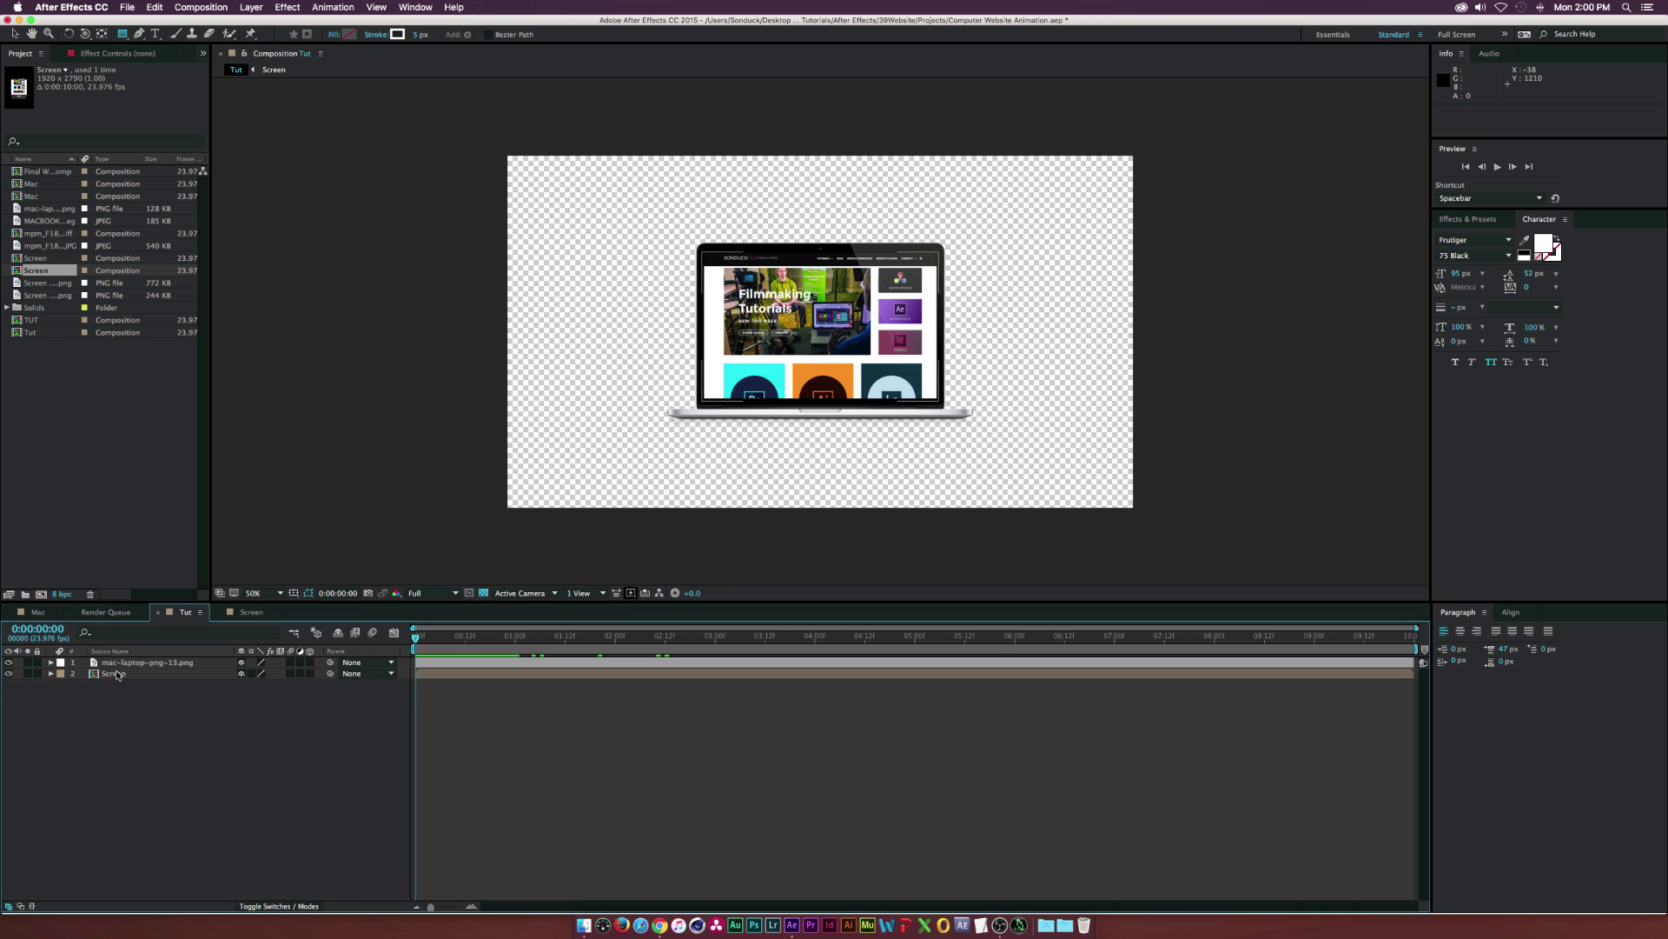
click(118, 673)
shift+click(120, 663)
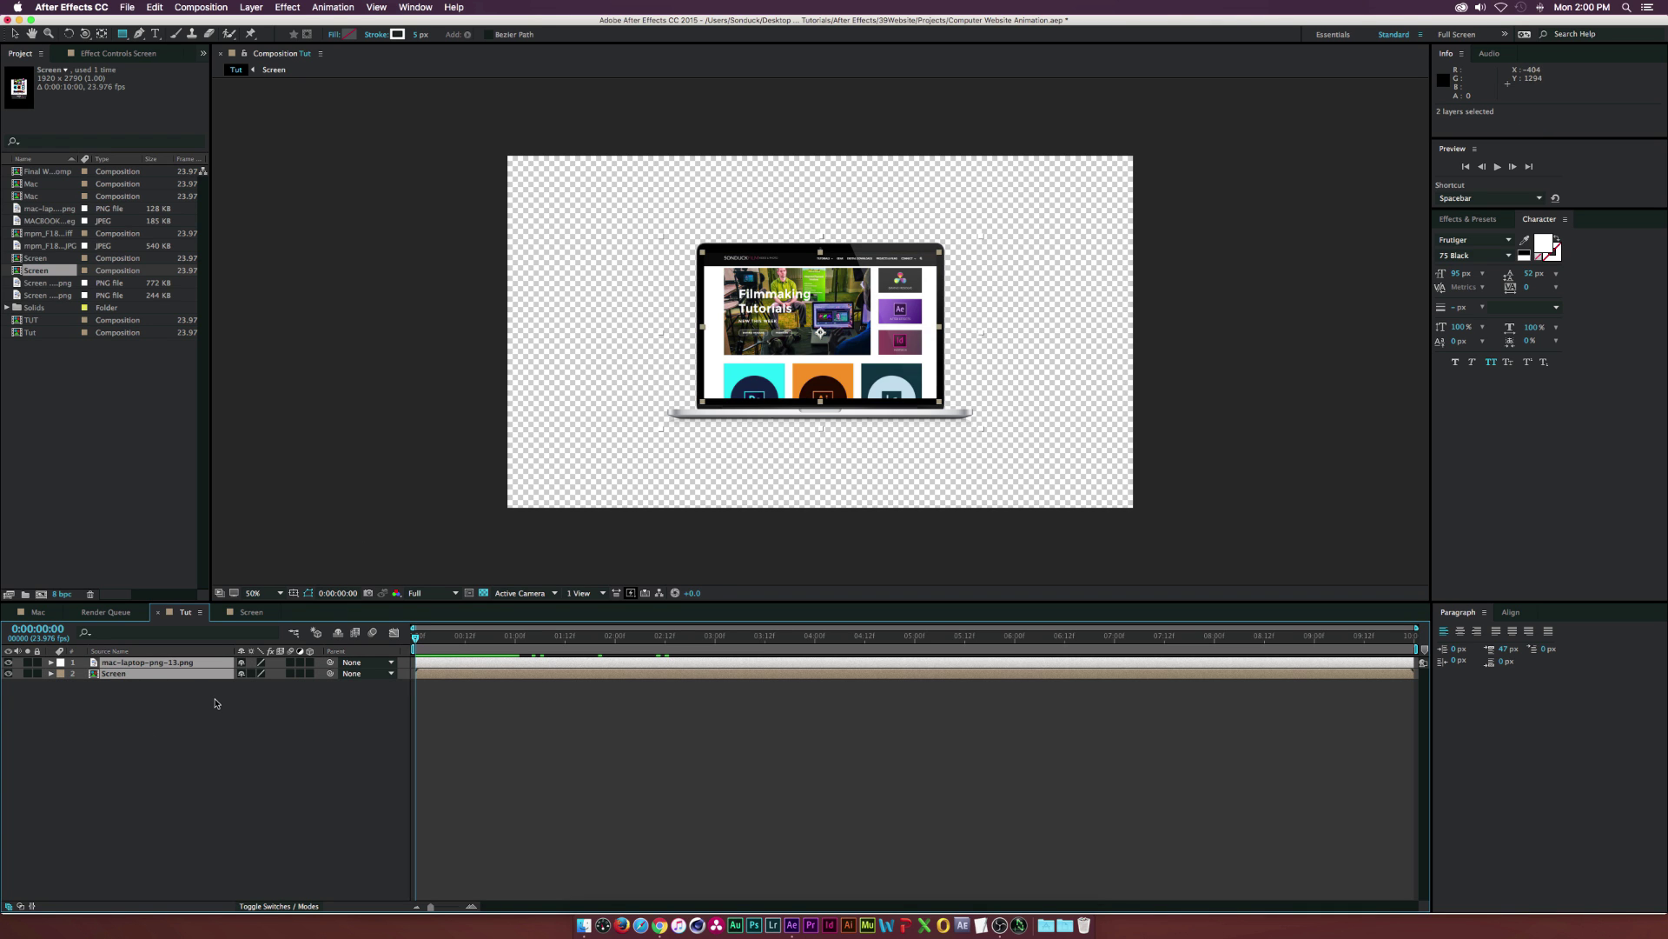
key(super+shift+c)
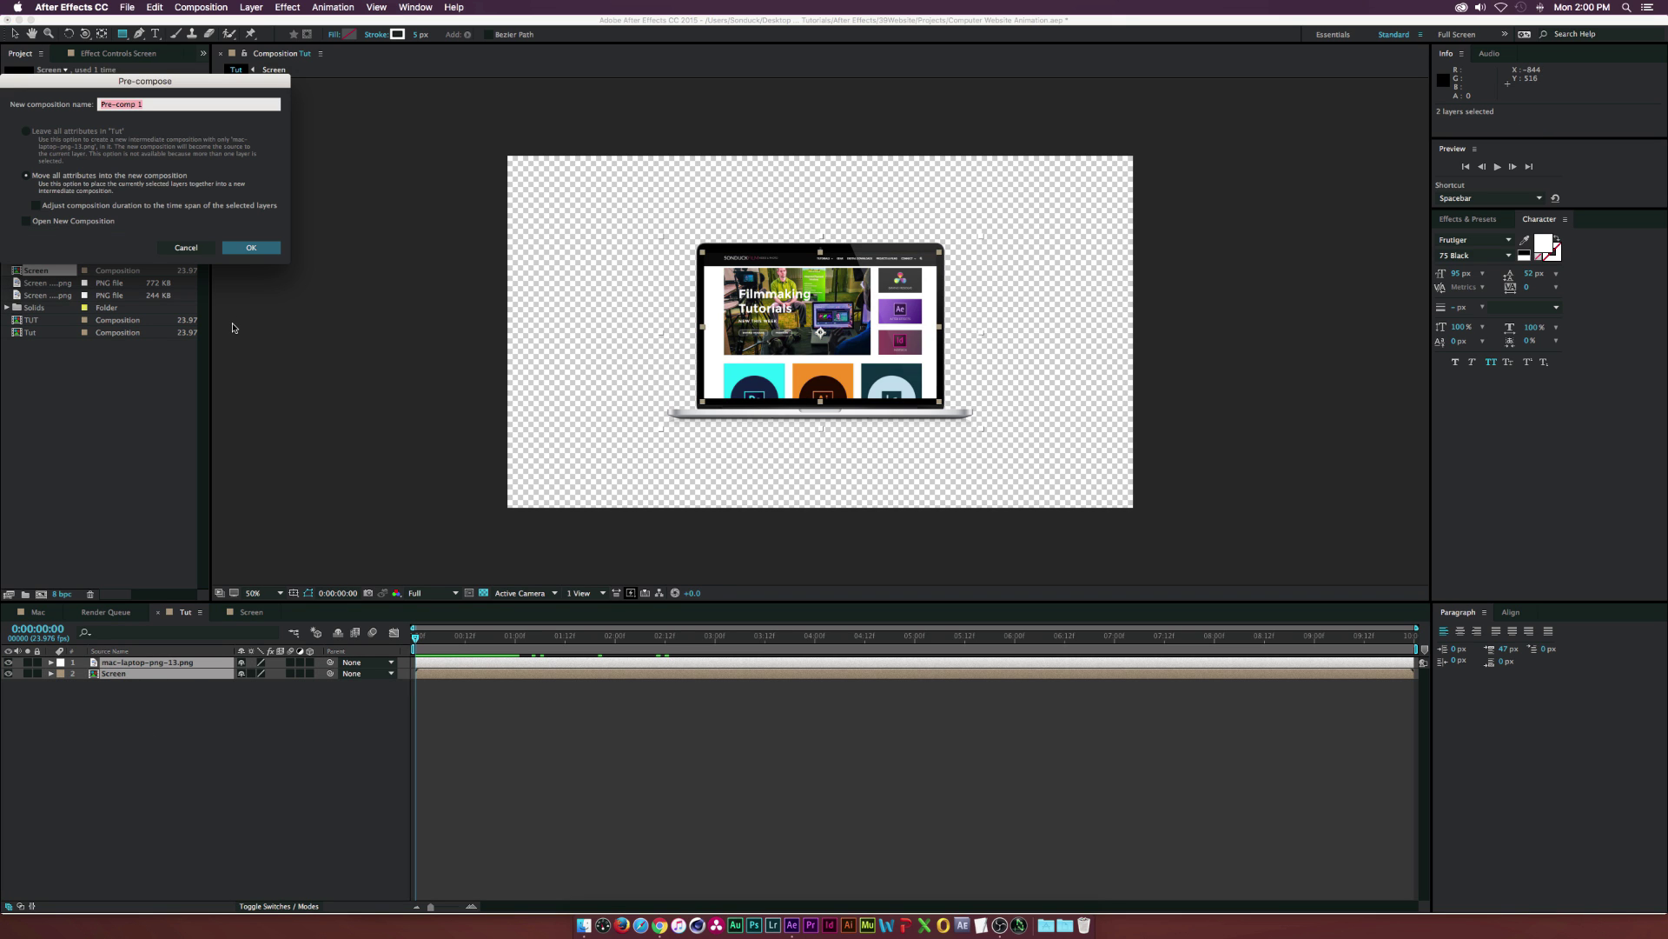
text(Mac)
key(Return)
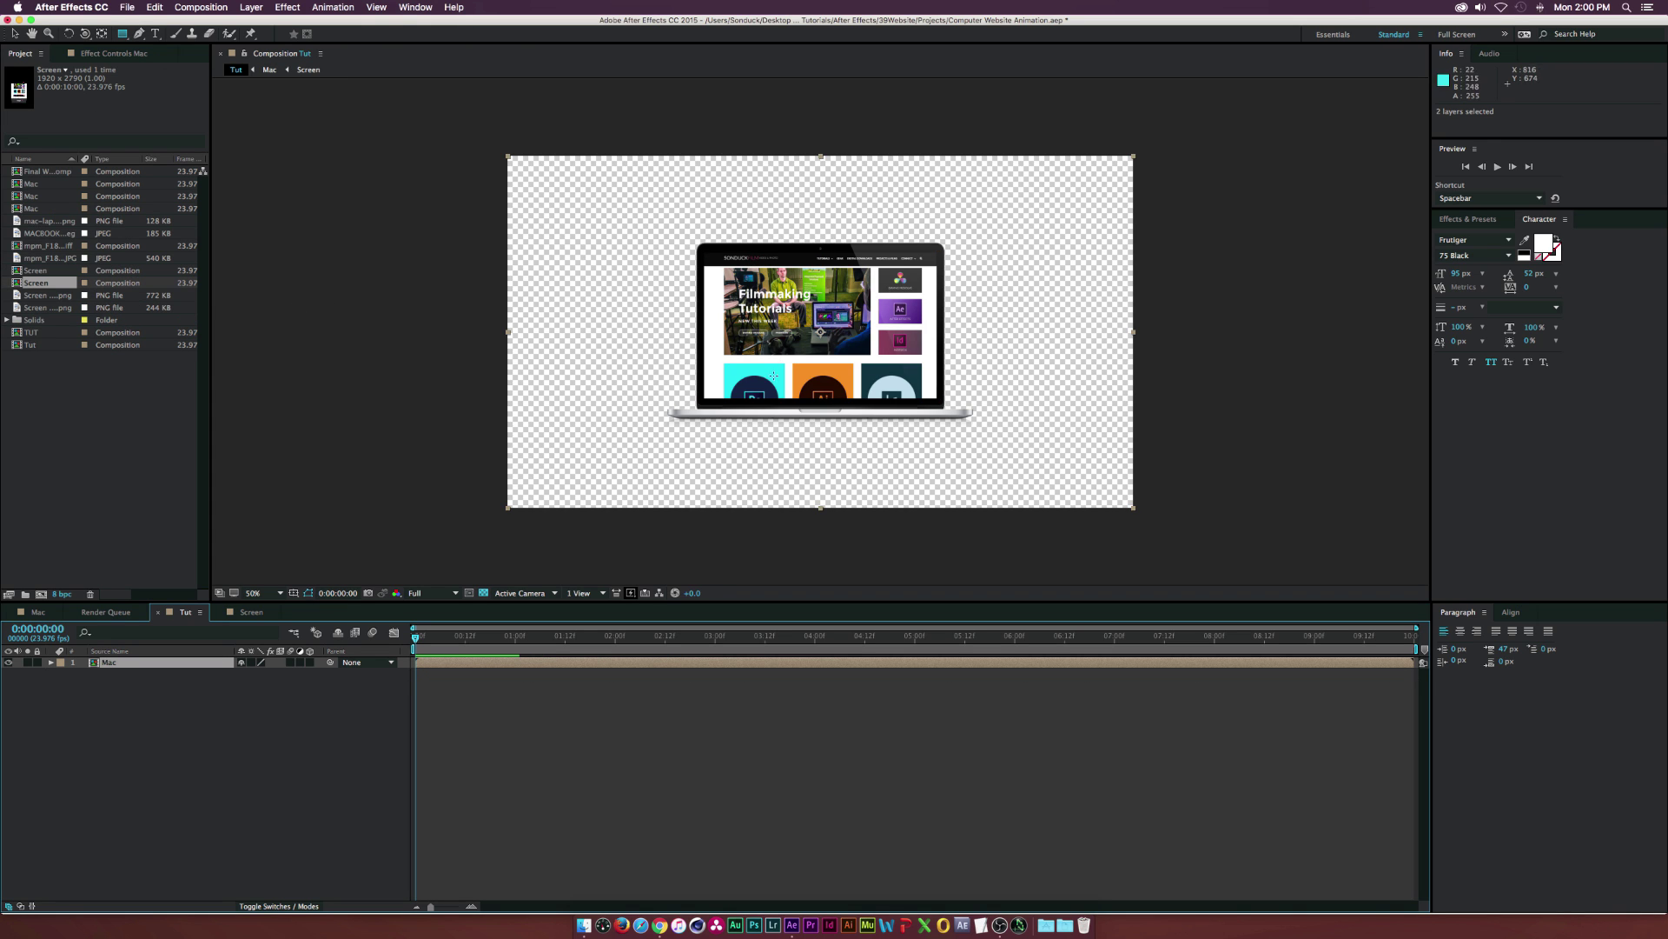
Create a black 1920 x 1080 px solid named BG and place it beneath the Mac layer
click(15, 33)
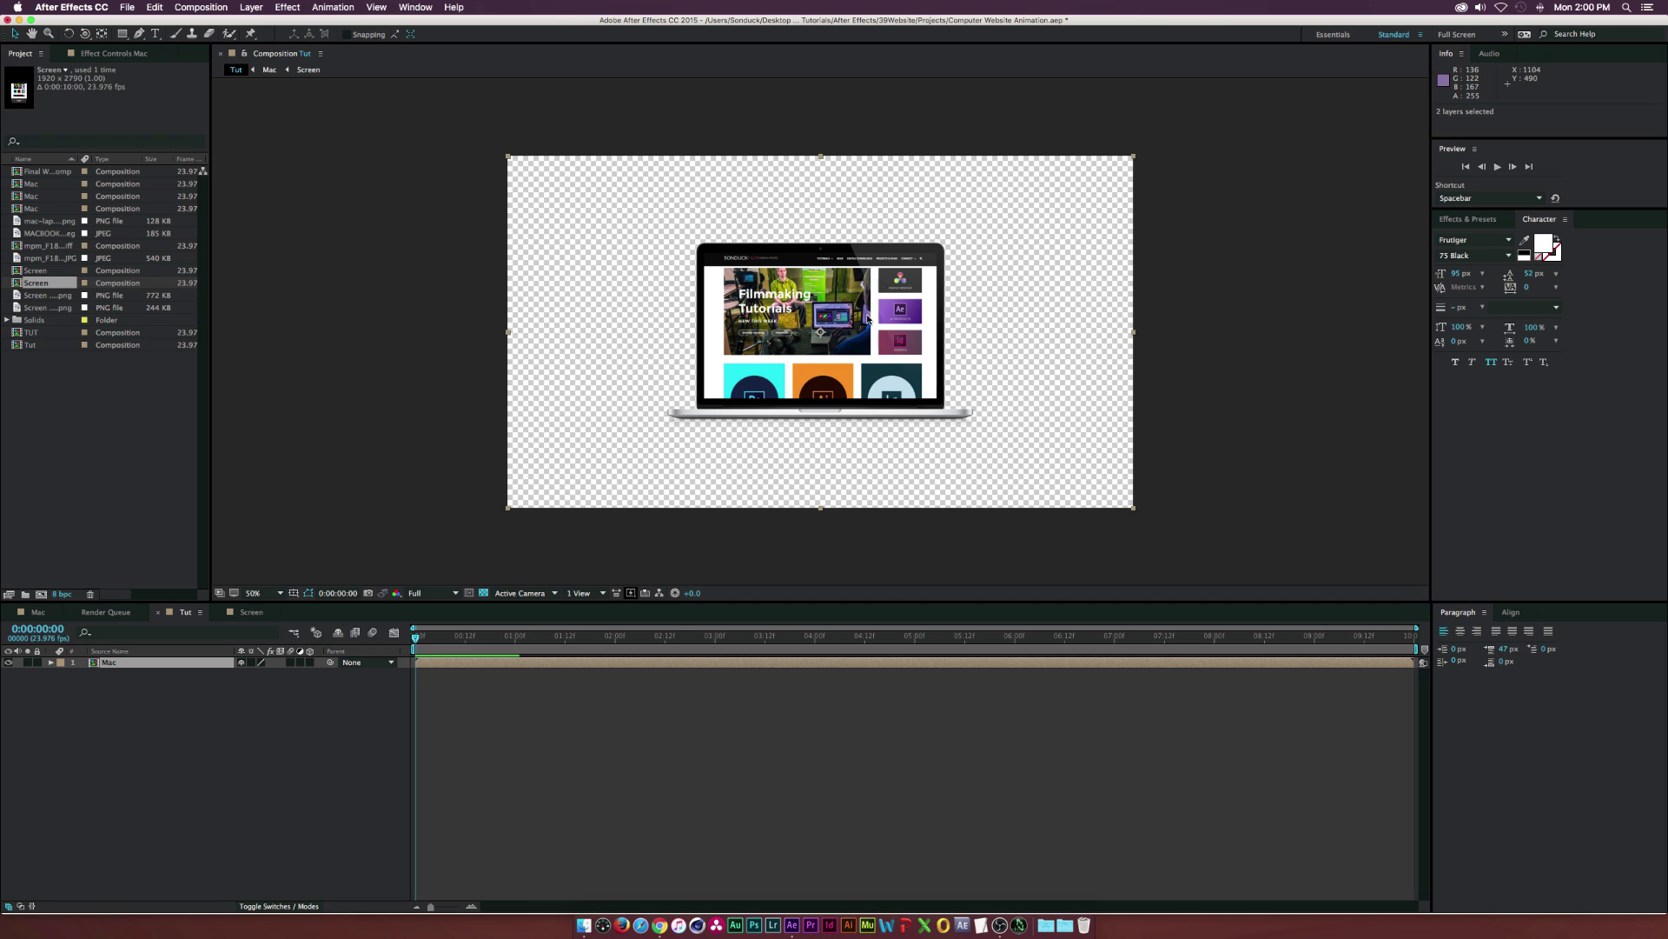
click(287, 708)
click(251, 7)
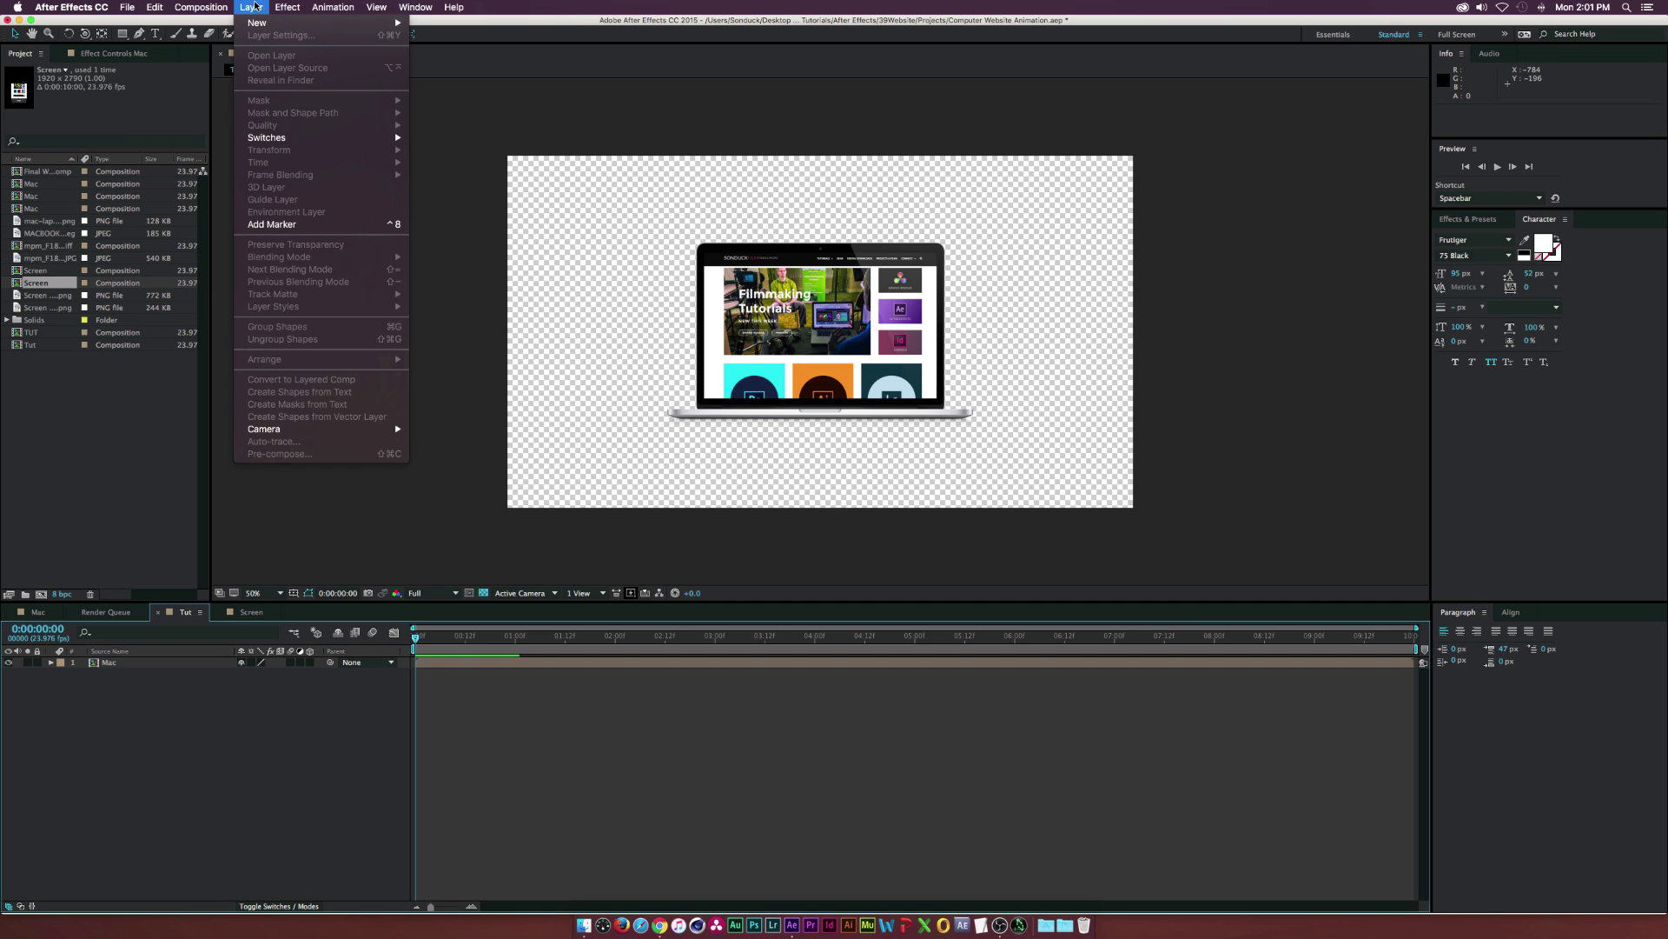
mouse_move(271, 21)
click(438, 34)
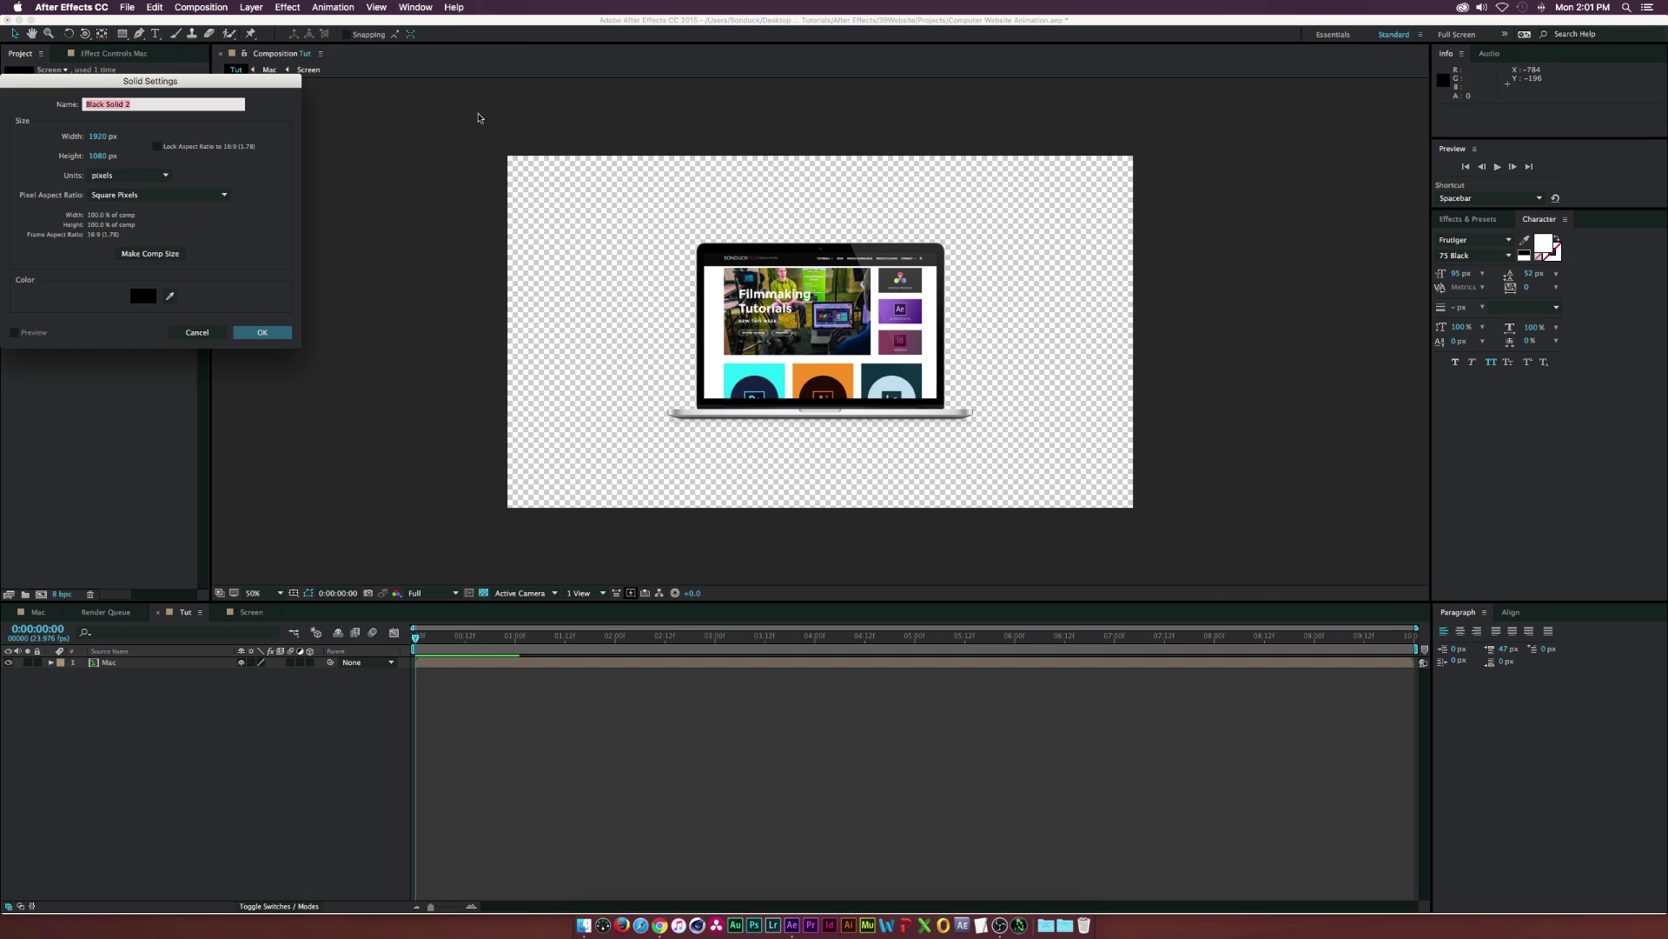
drag(115, 89, 317, 113)
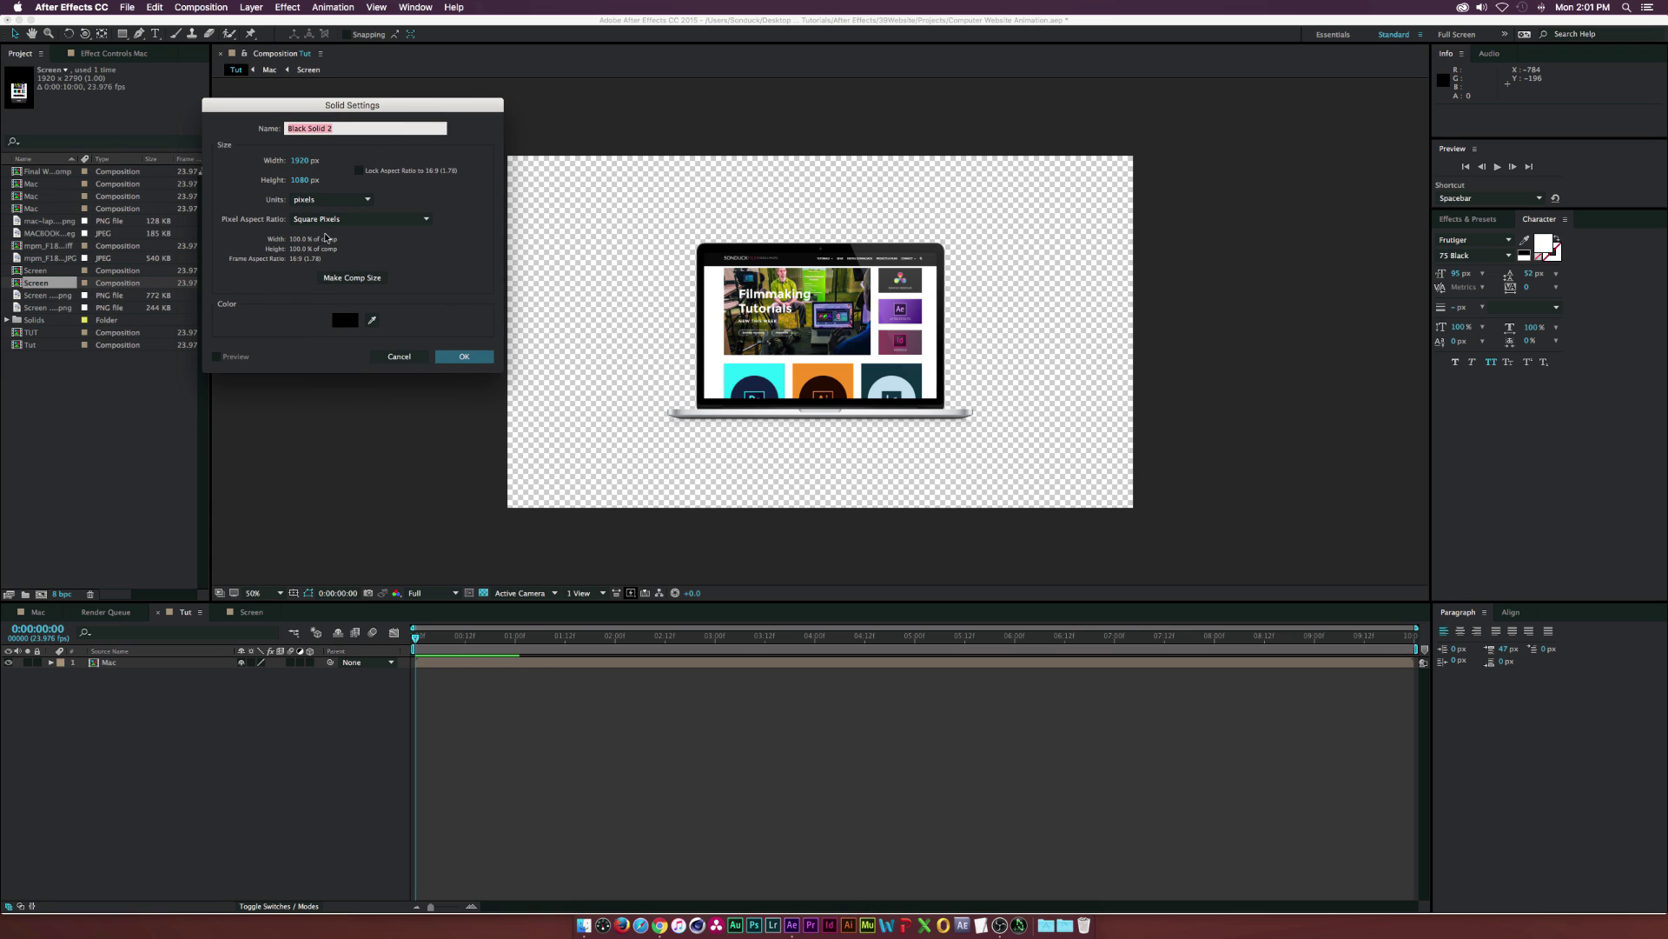
text(BG)
key(Return)
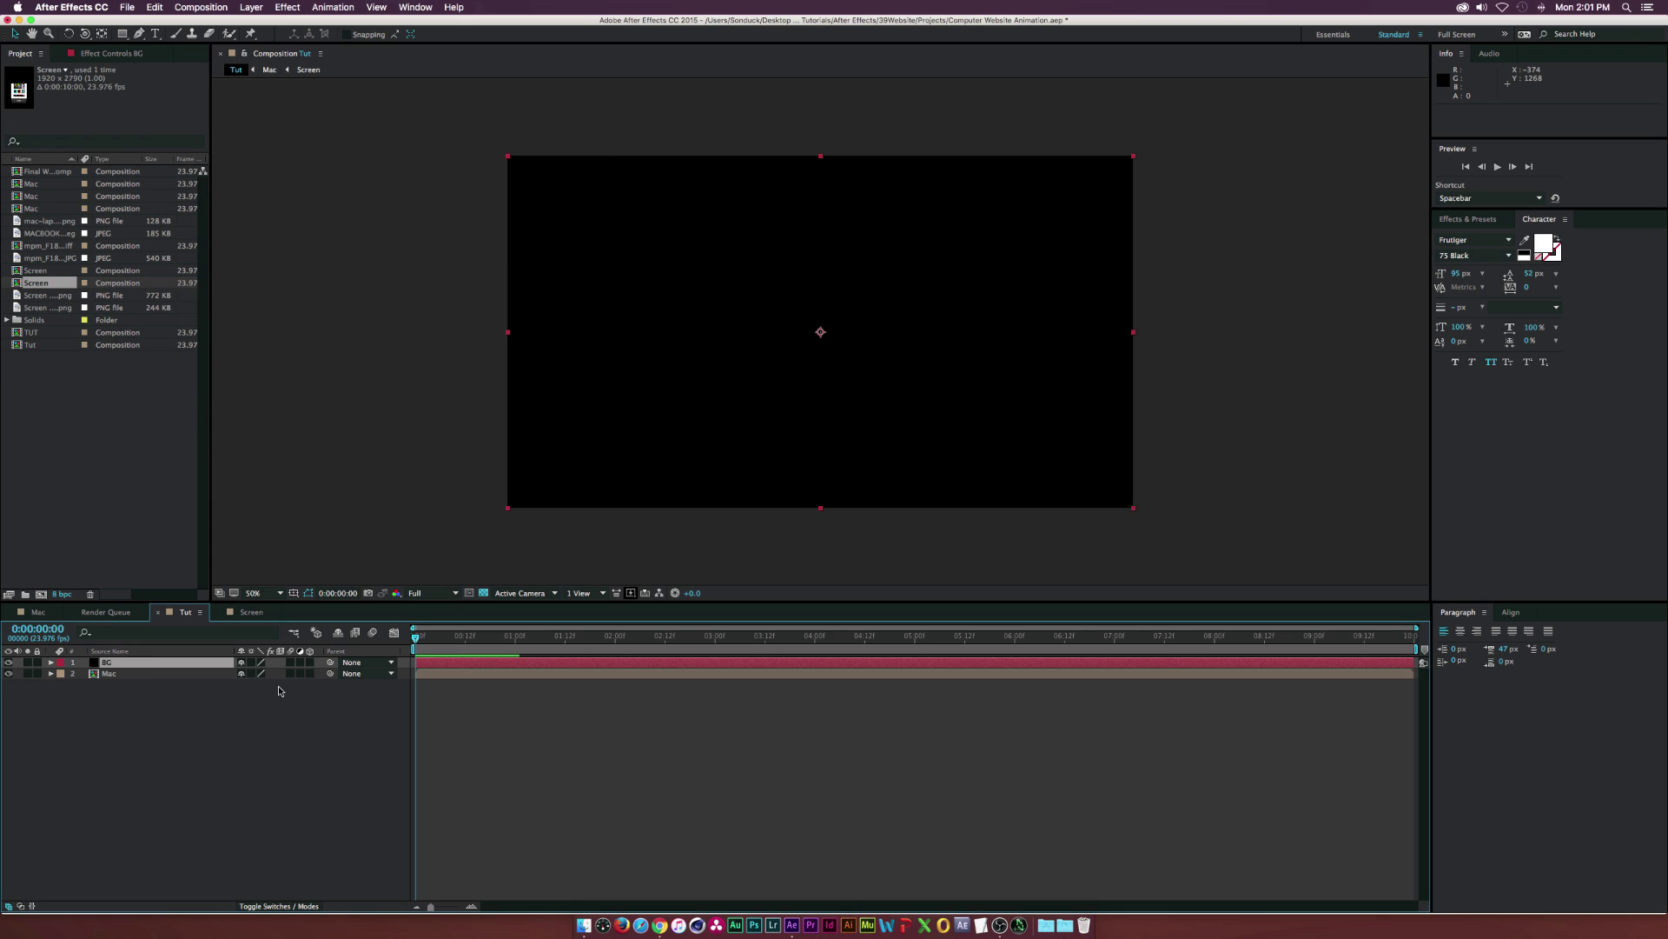
drag(150, 659, 149, 693)
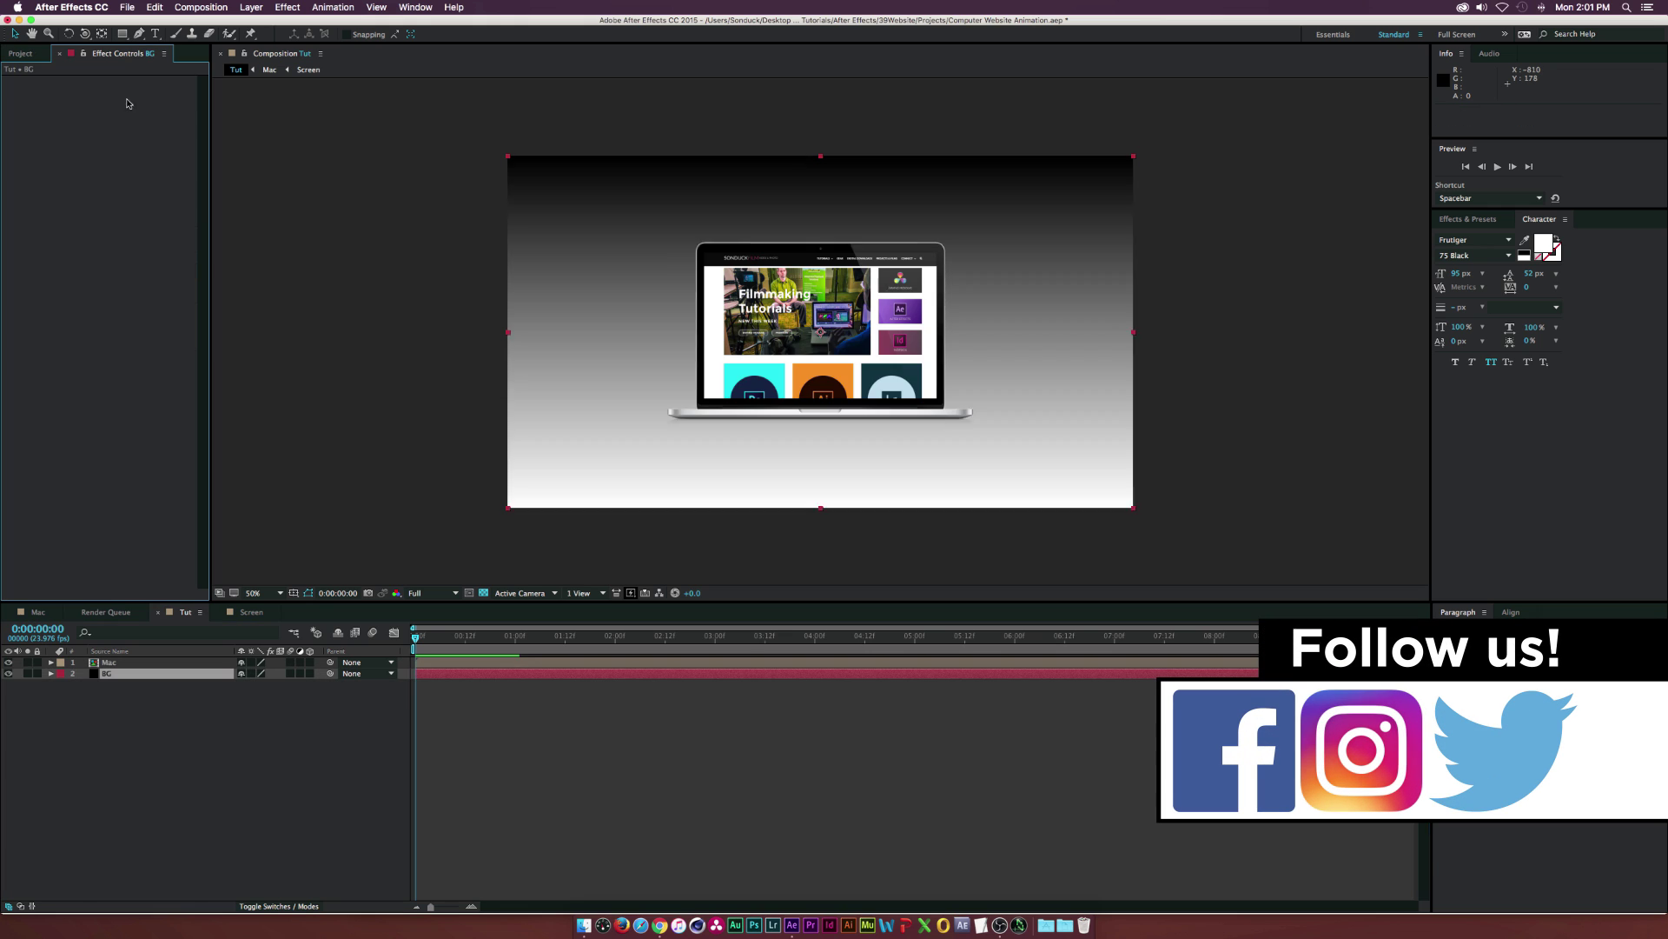
Apply the Gradient Ramp effect to the BG solid
click(302, 6)
mouse_move(396, 167)
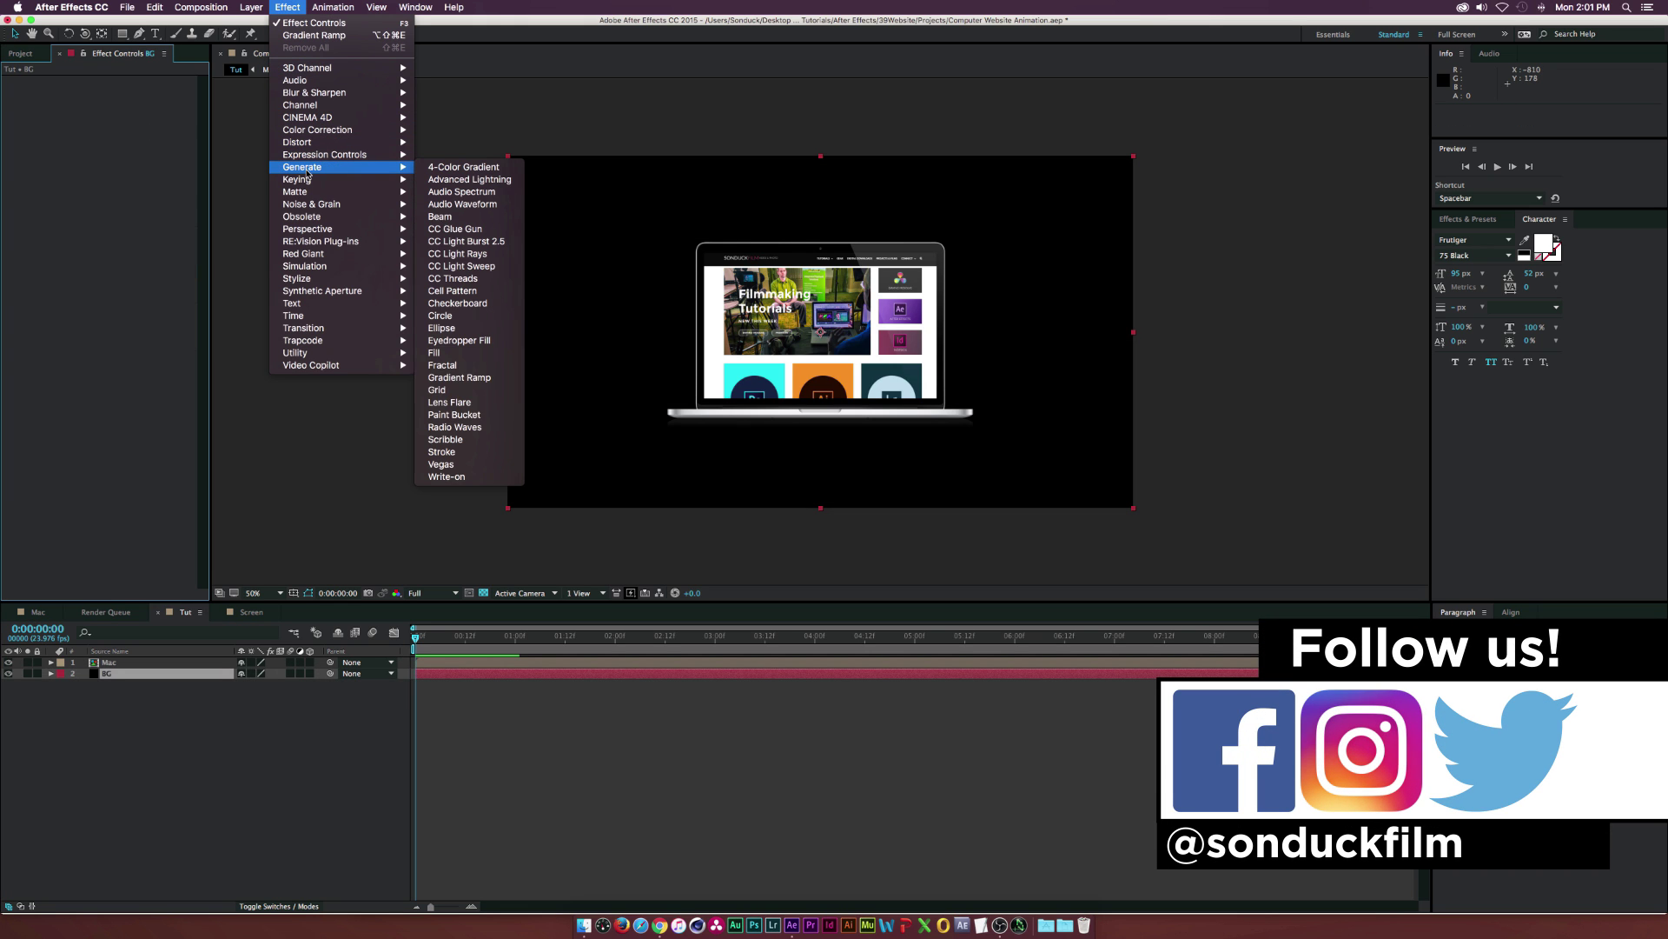
click(469, 377)
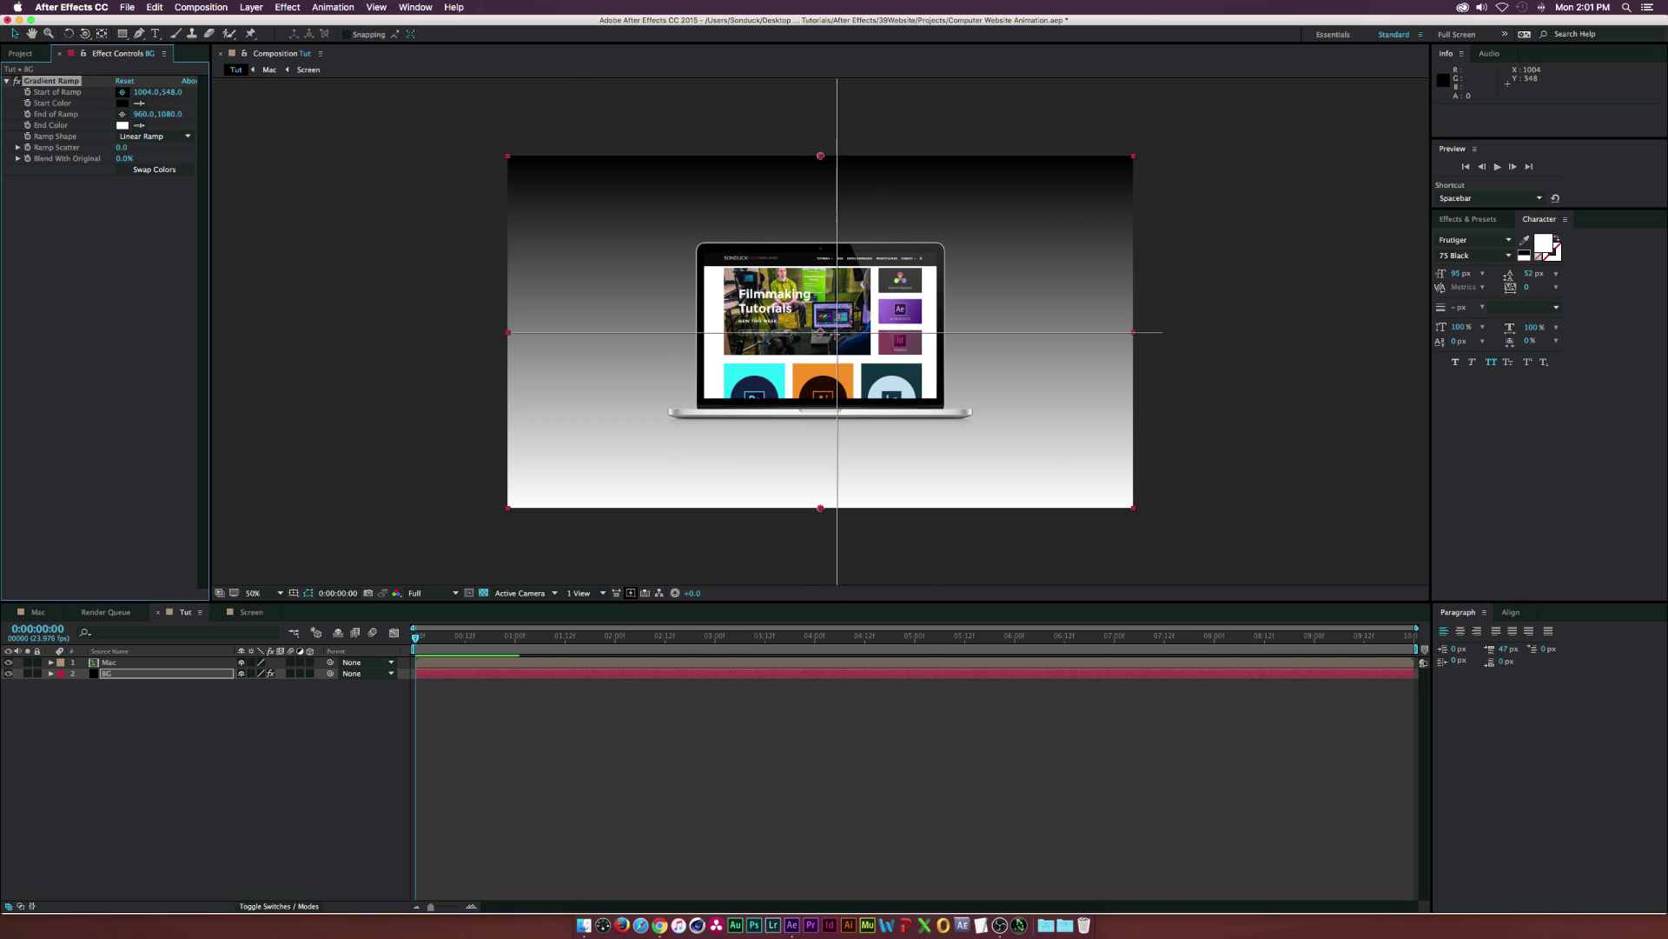
Place the gradient's start point at 958, 538 and set the ramp shape to Radial Ramp
click(819, 332)
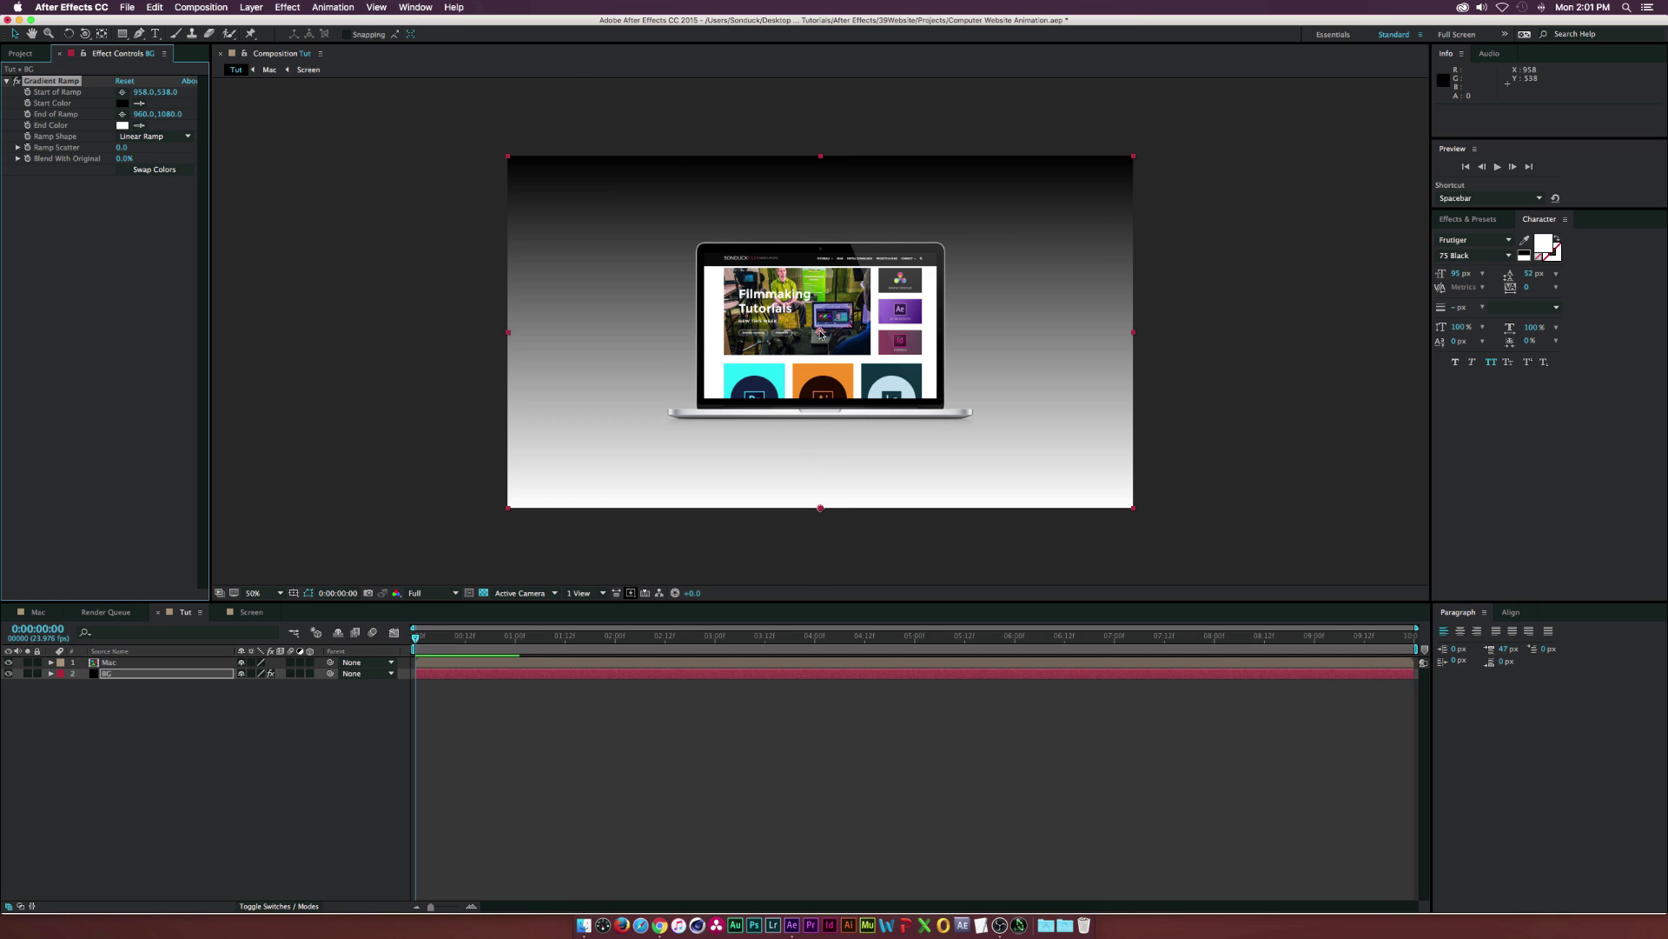
click(153, 137)
click(152, 163)
Set the gradient's start color to red C44013
click(121, 103)
drag(193, 231, 193, 260)
click(136, 131)
drag(137, 131, 161, 138)
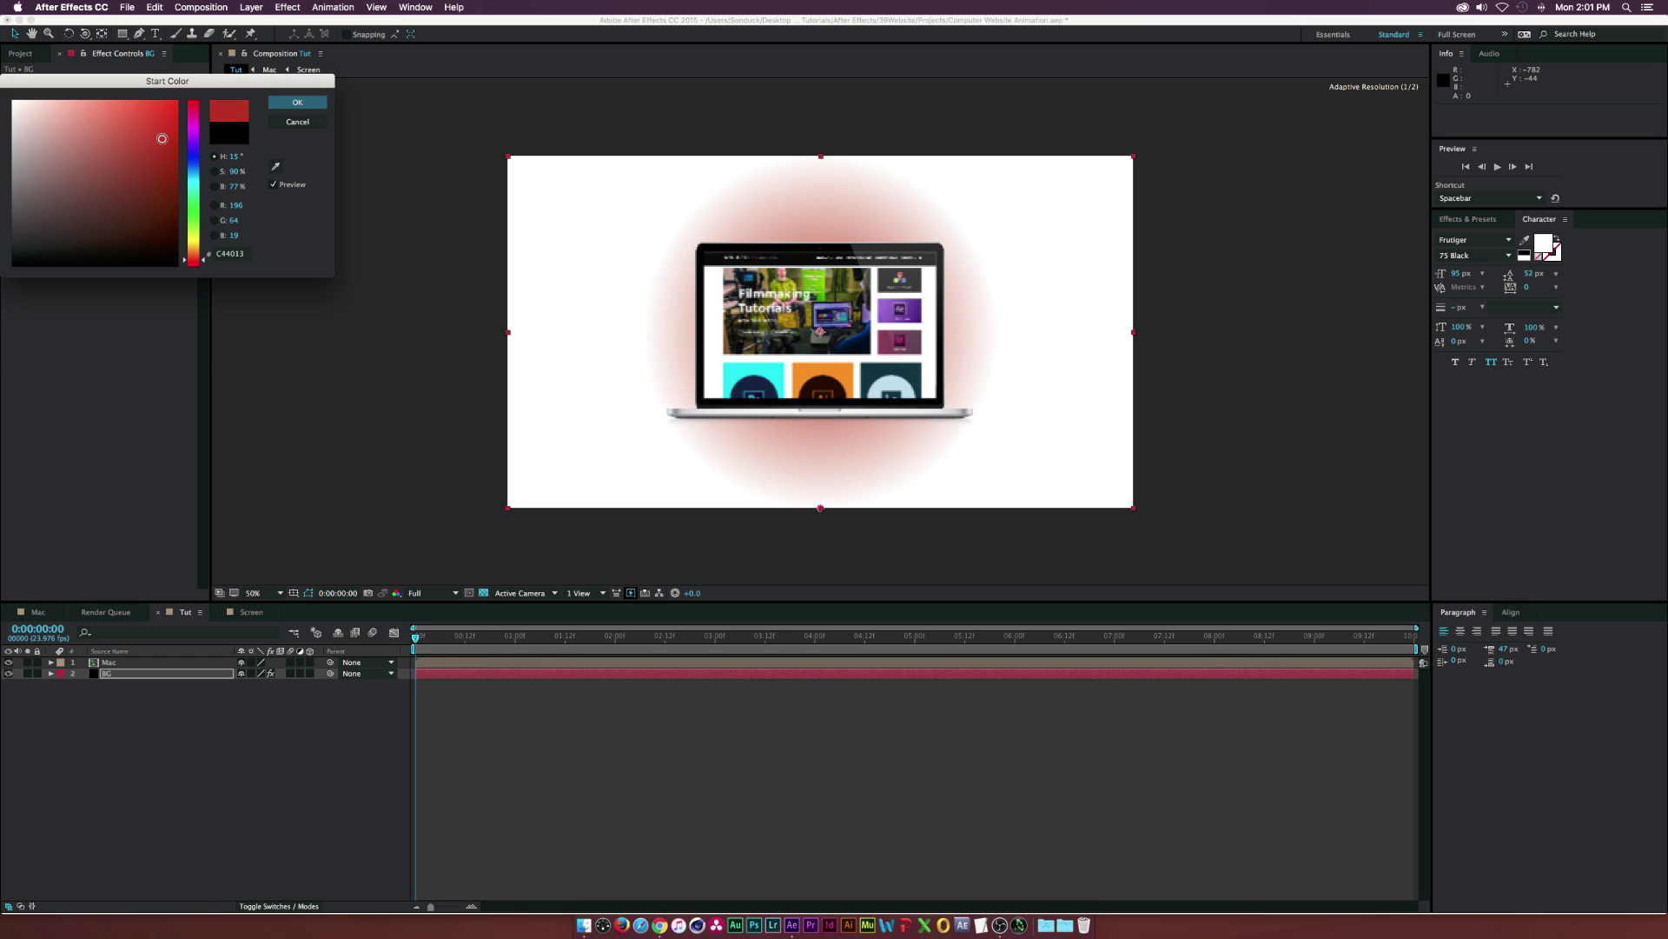
click(292, 102)
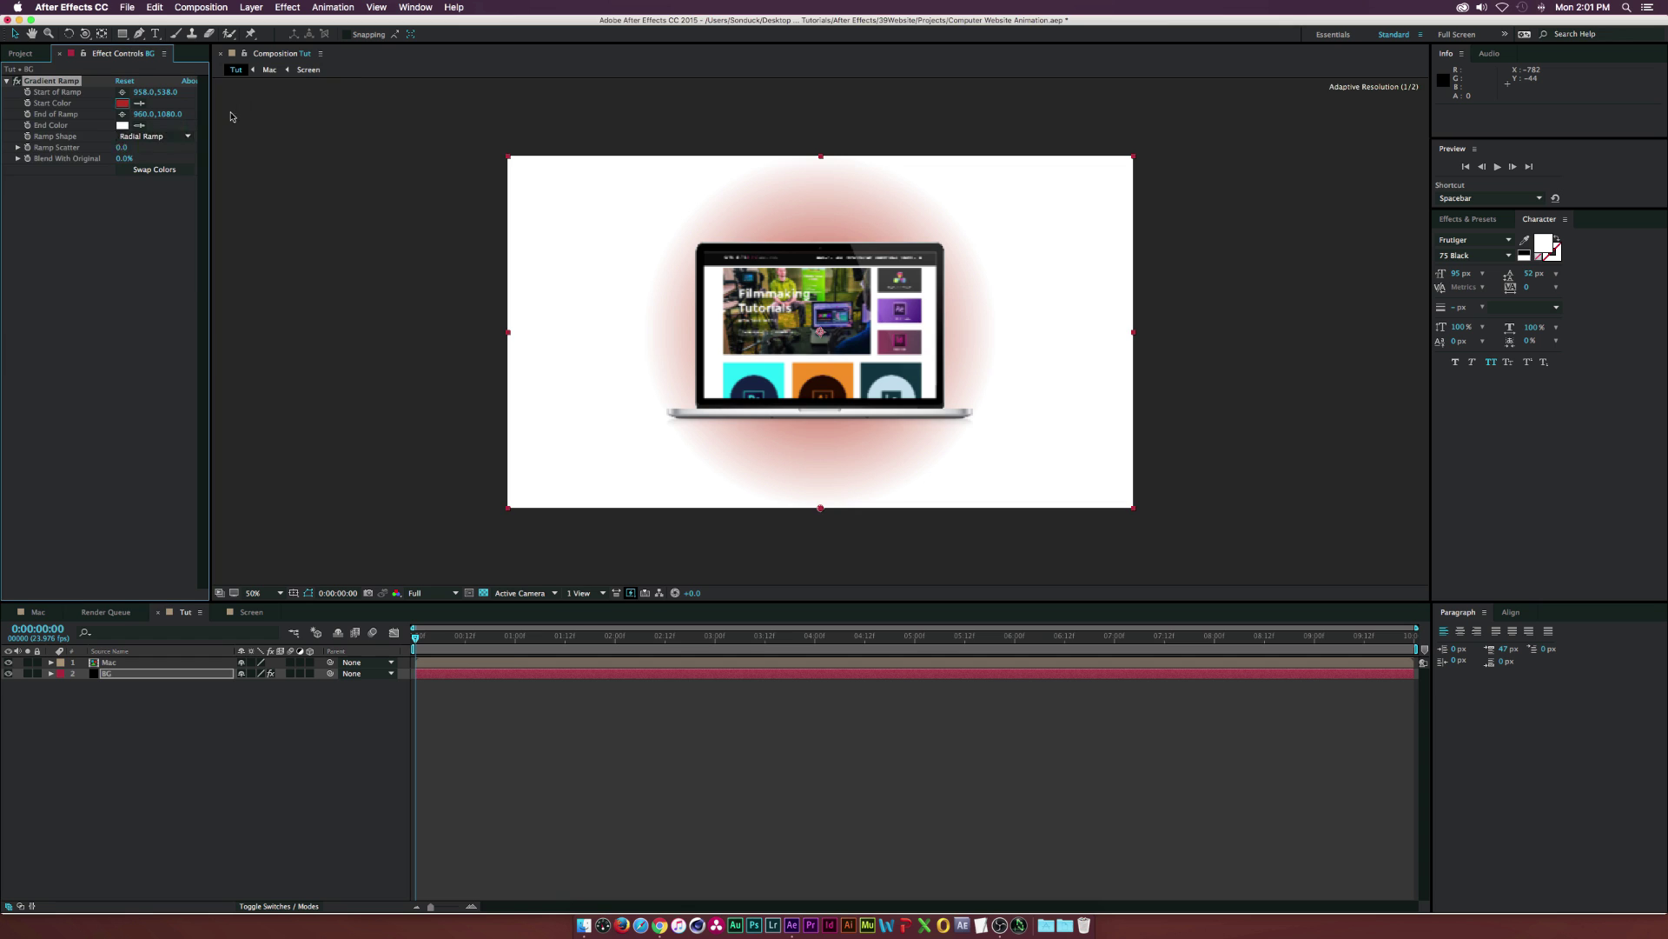
click(123, 122)
drag(192, 183, 193, 256)
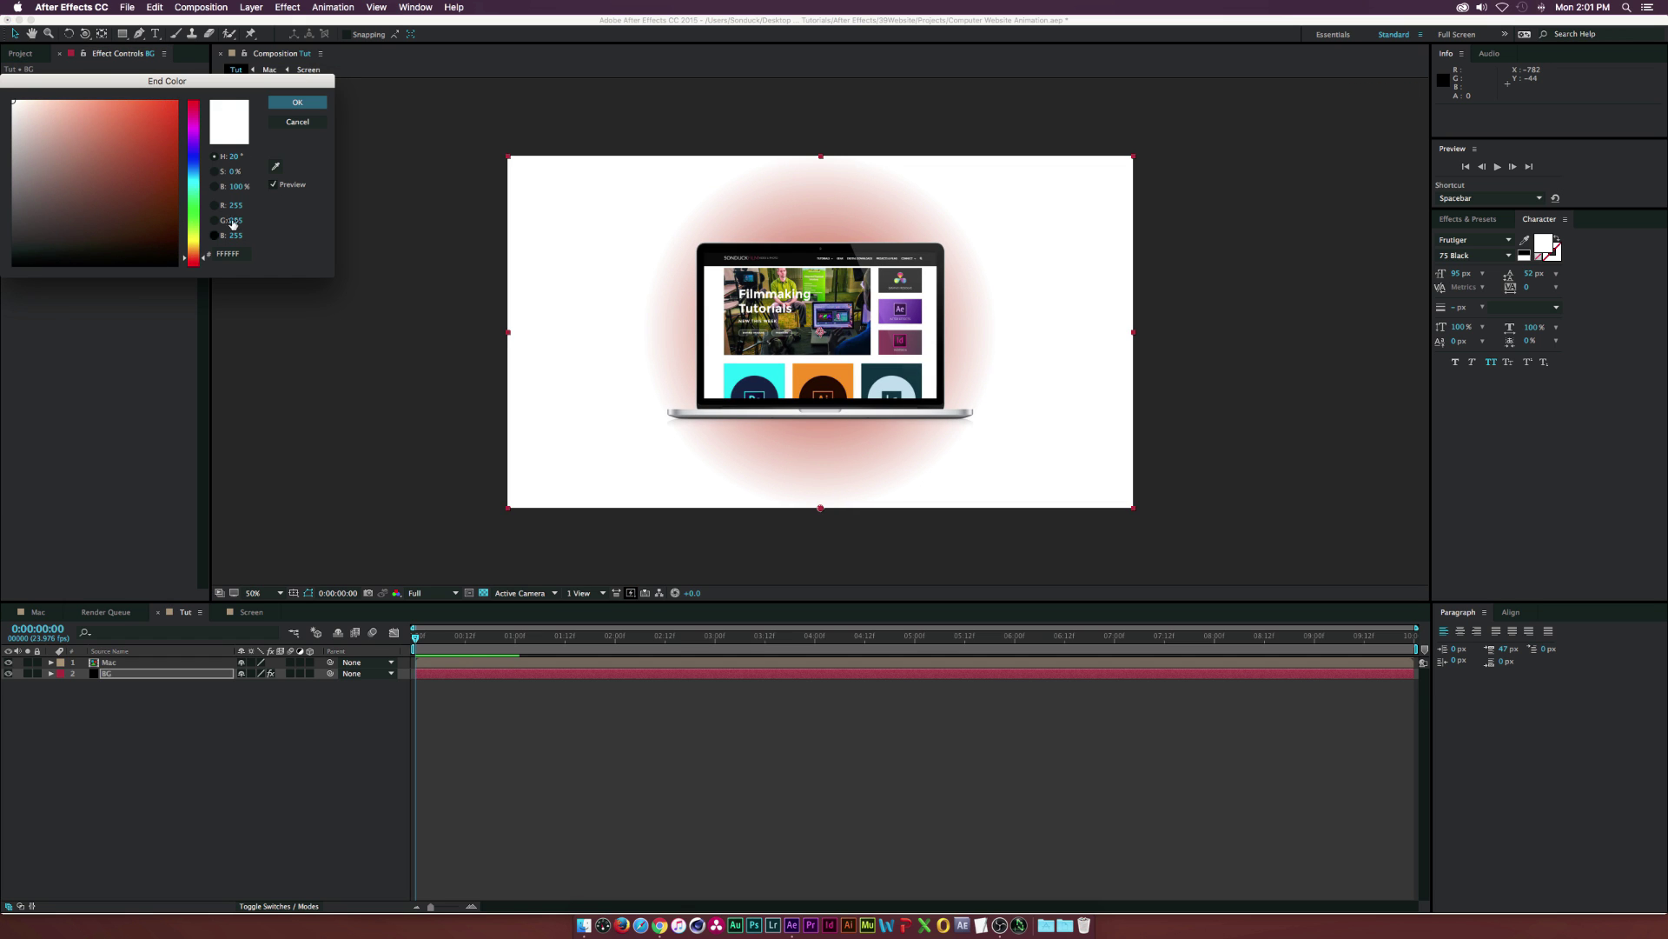
click(299, 118)
Sample the red start color for the gradient's end color and darken it to 64230D
click(137, 125)
click(122, 102)
click(121, 126)
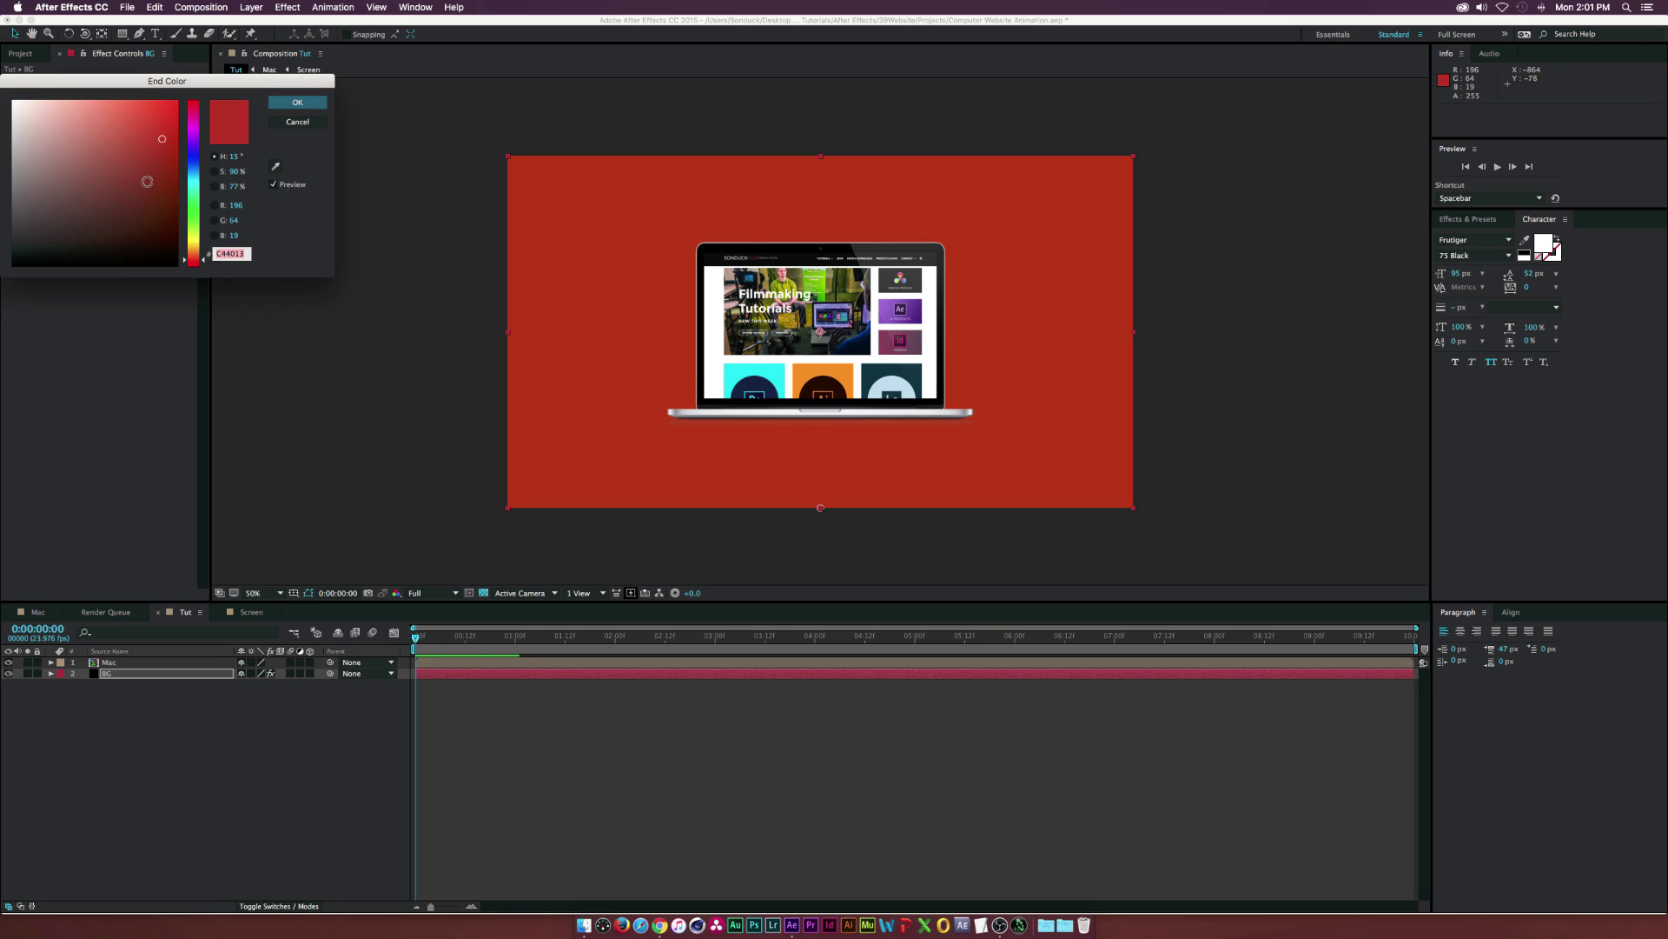
drag(165, 141, 156, 202)
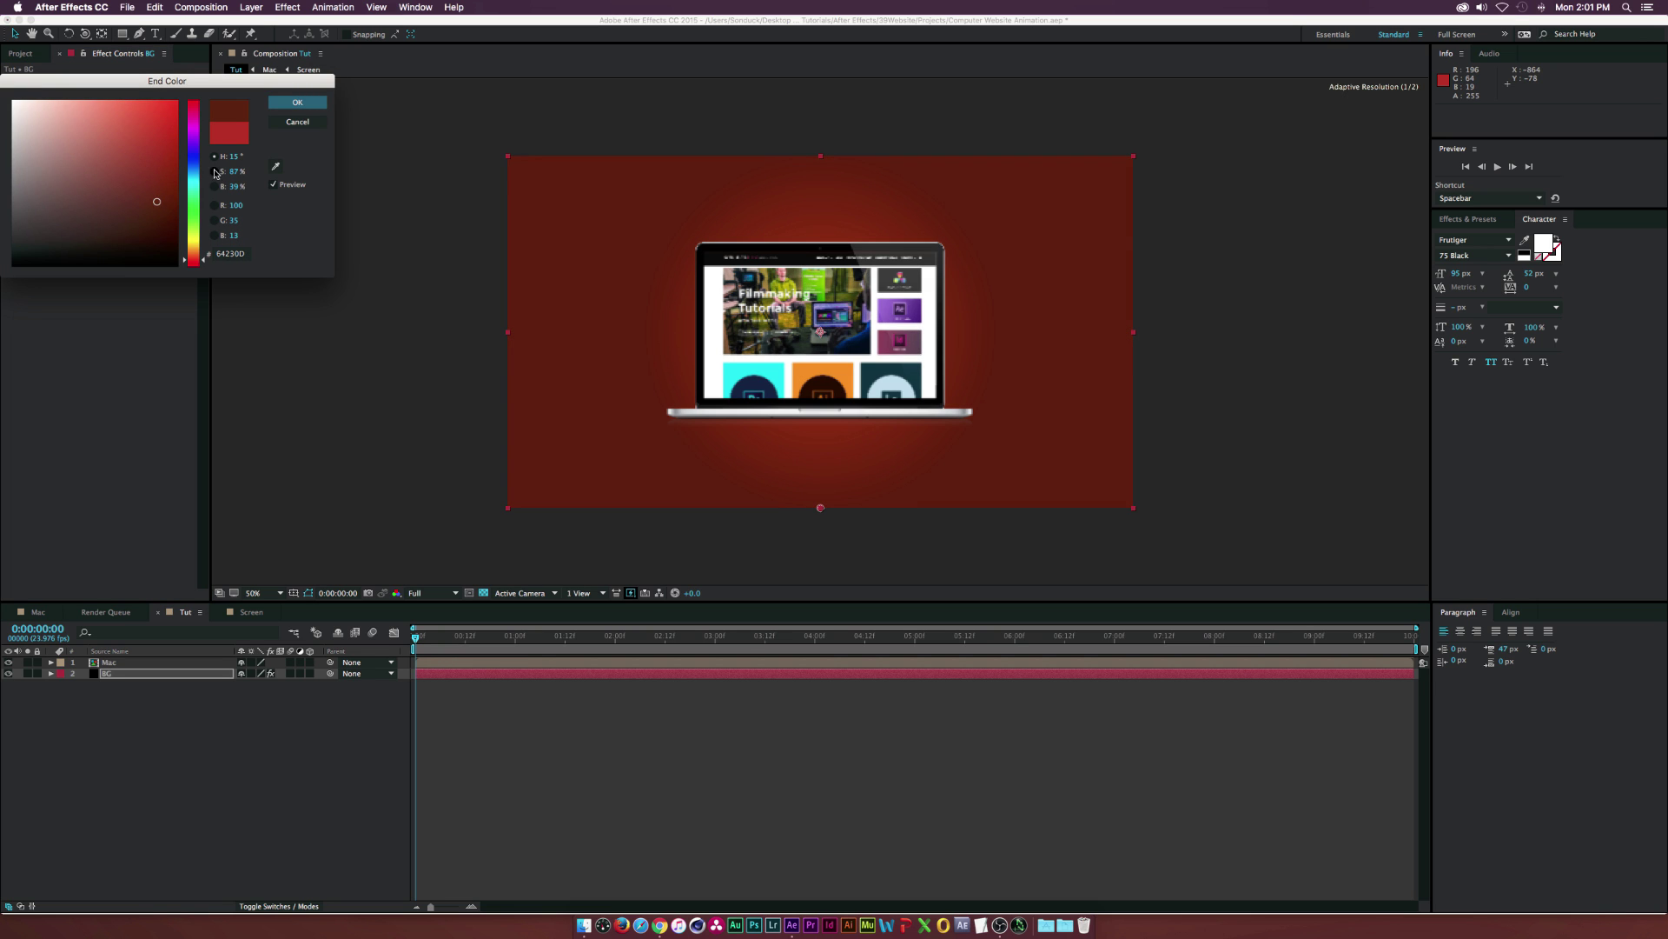
click(297, 102)
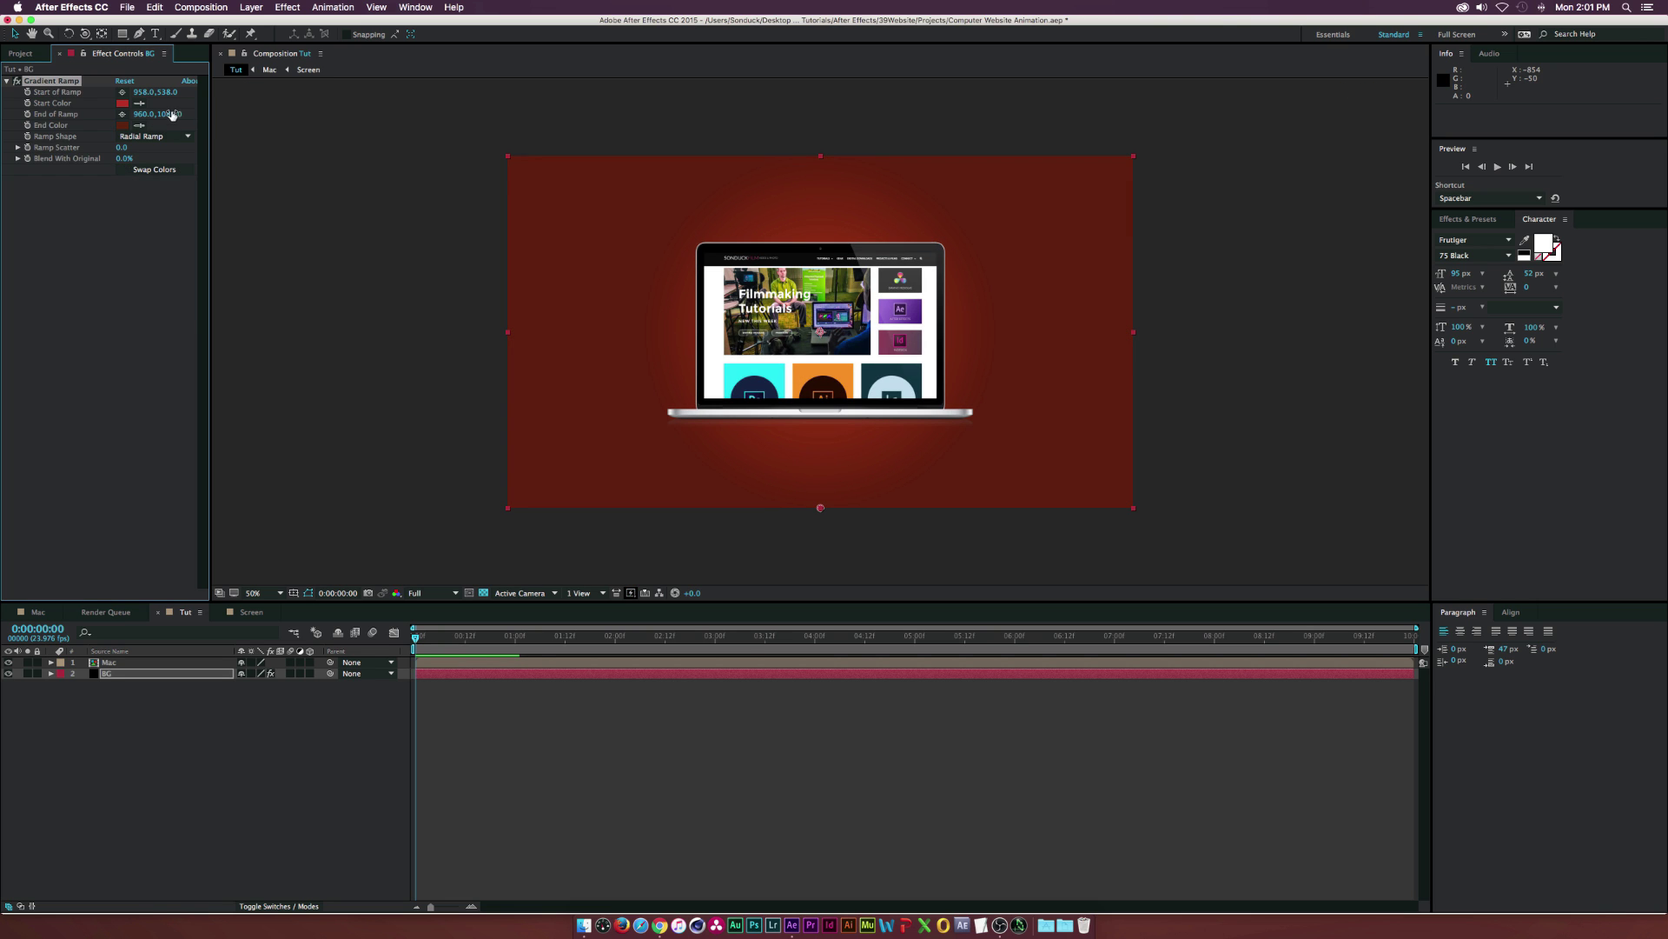
Extend the gradient's end point down to about 960, 1490 and set its start color to orange C48113
drag(181, 113, 417, 123)
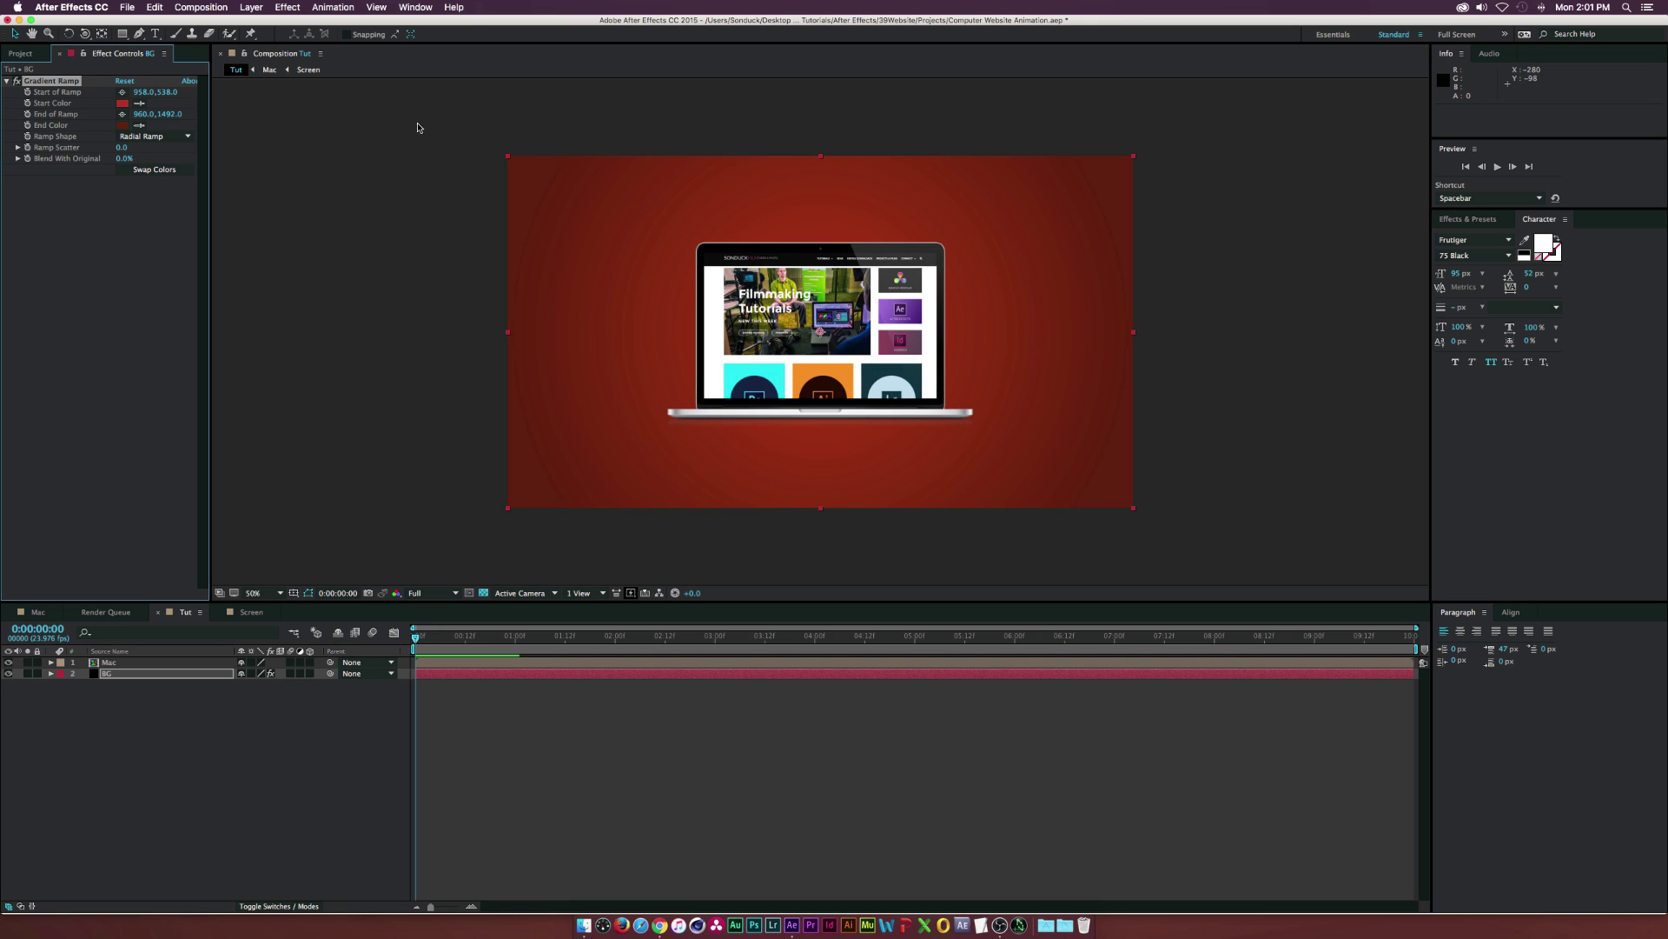
click(122, 103)
drag(199, 263, 199, 252)
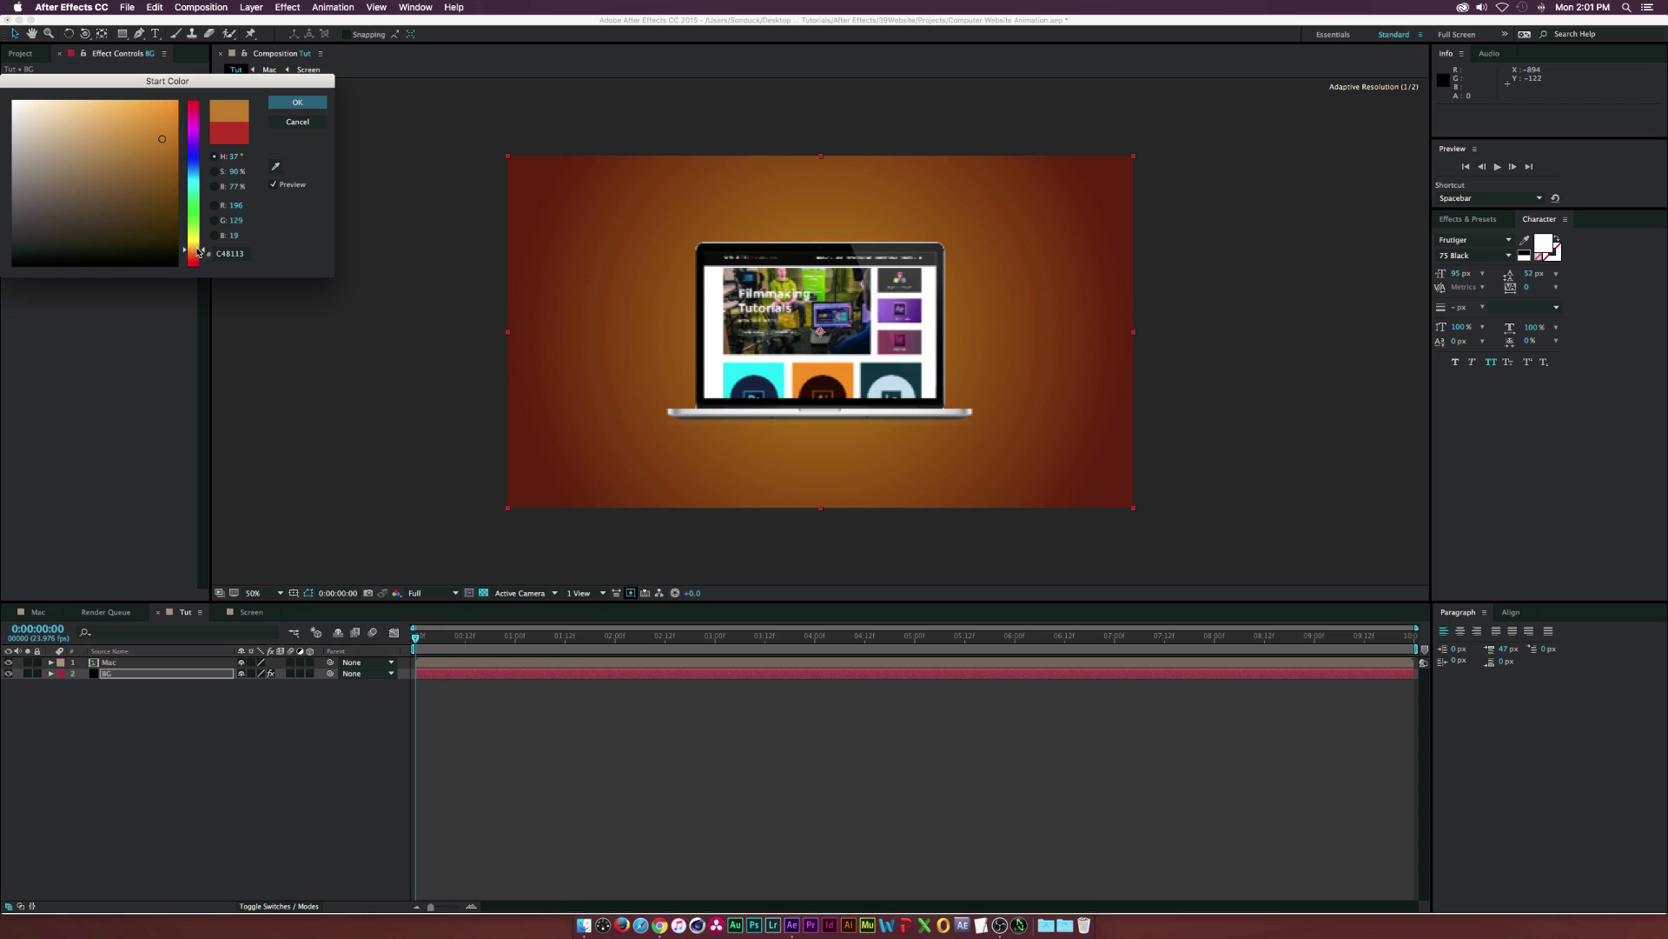
click(287, 103)
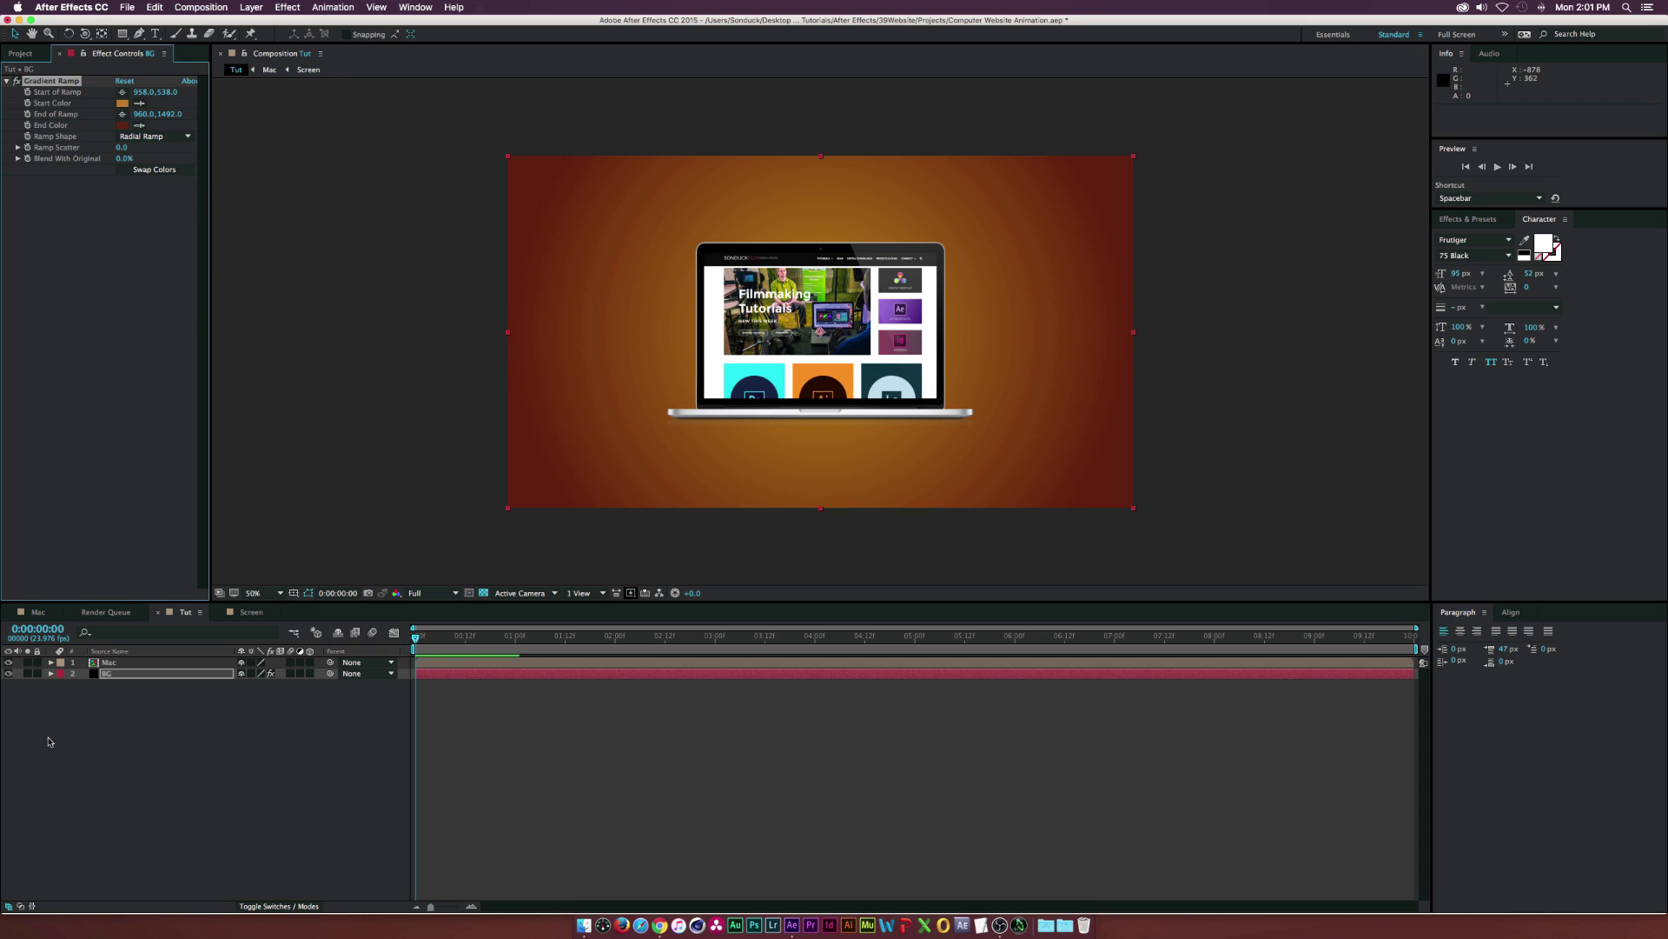
click(274, 788)
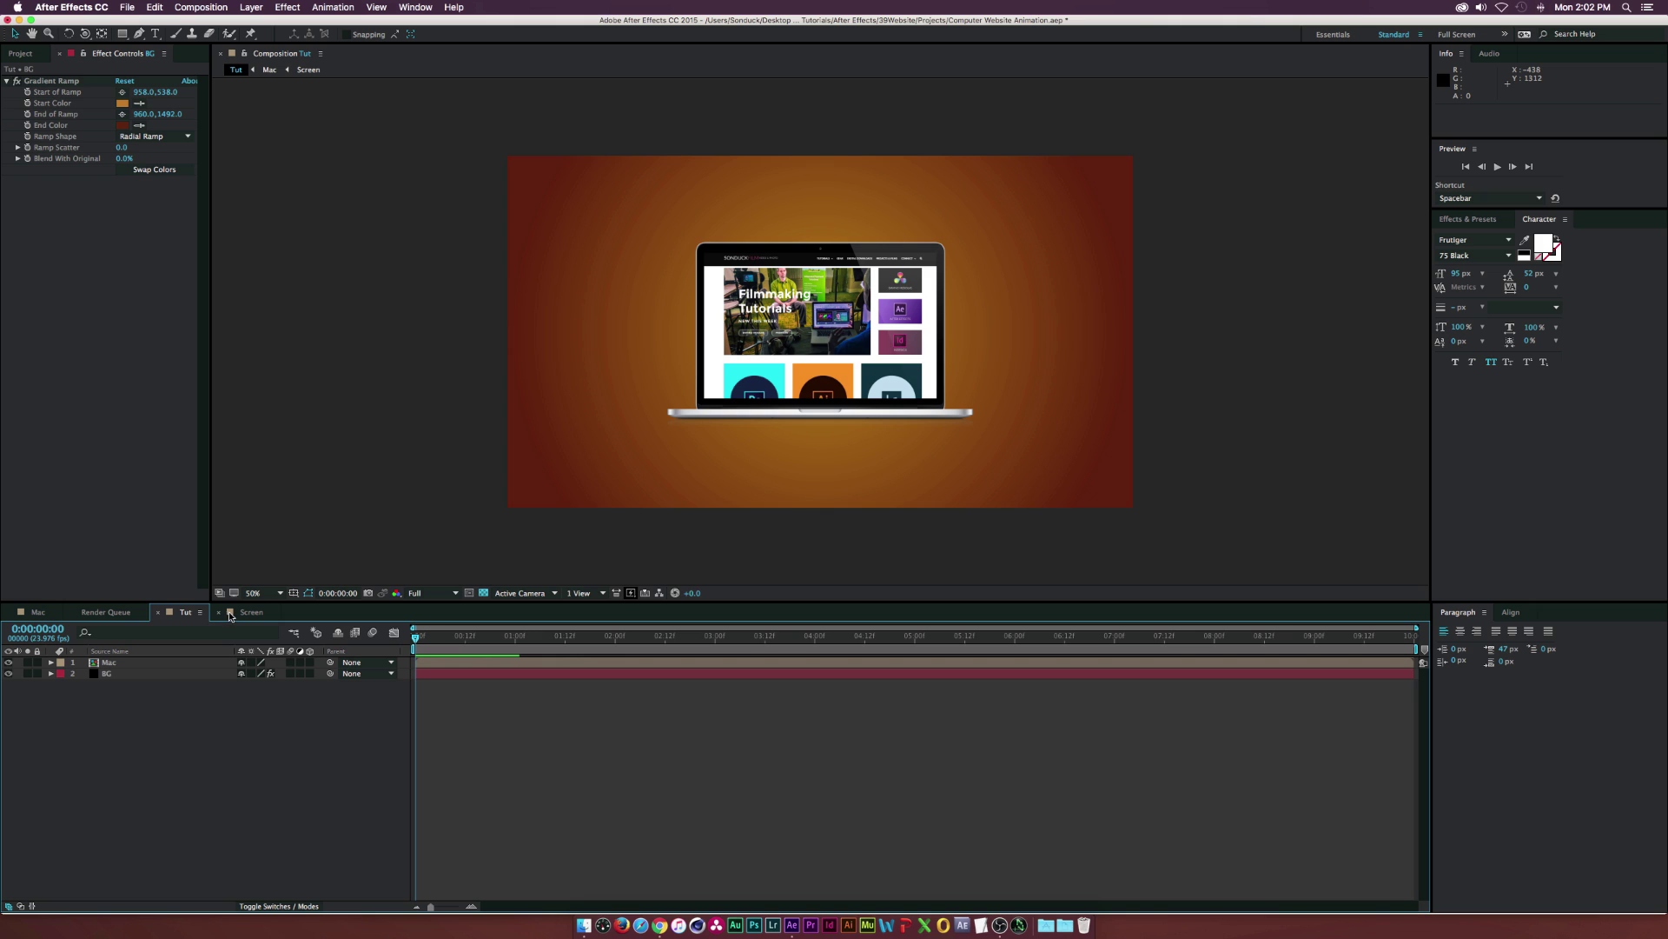
Duplicate the BG layer and mask the copy with a full-width rectangle from about 762 px down past the frame's lower edge
click(165, 674)
key(super+d)
drag(124, 39, 271, 84)
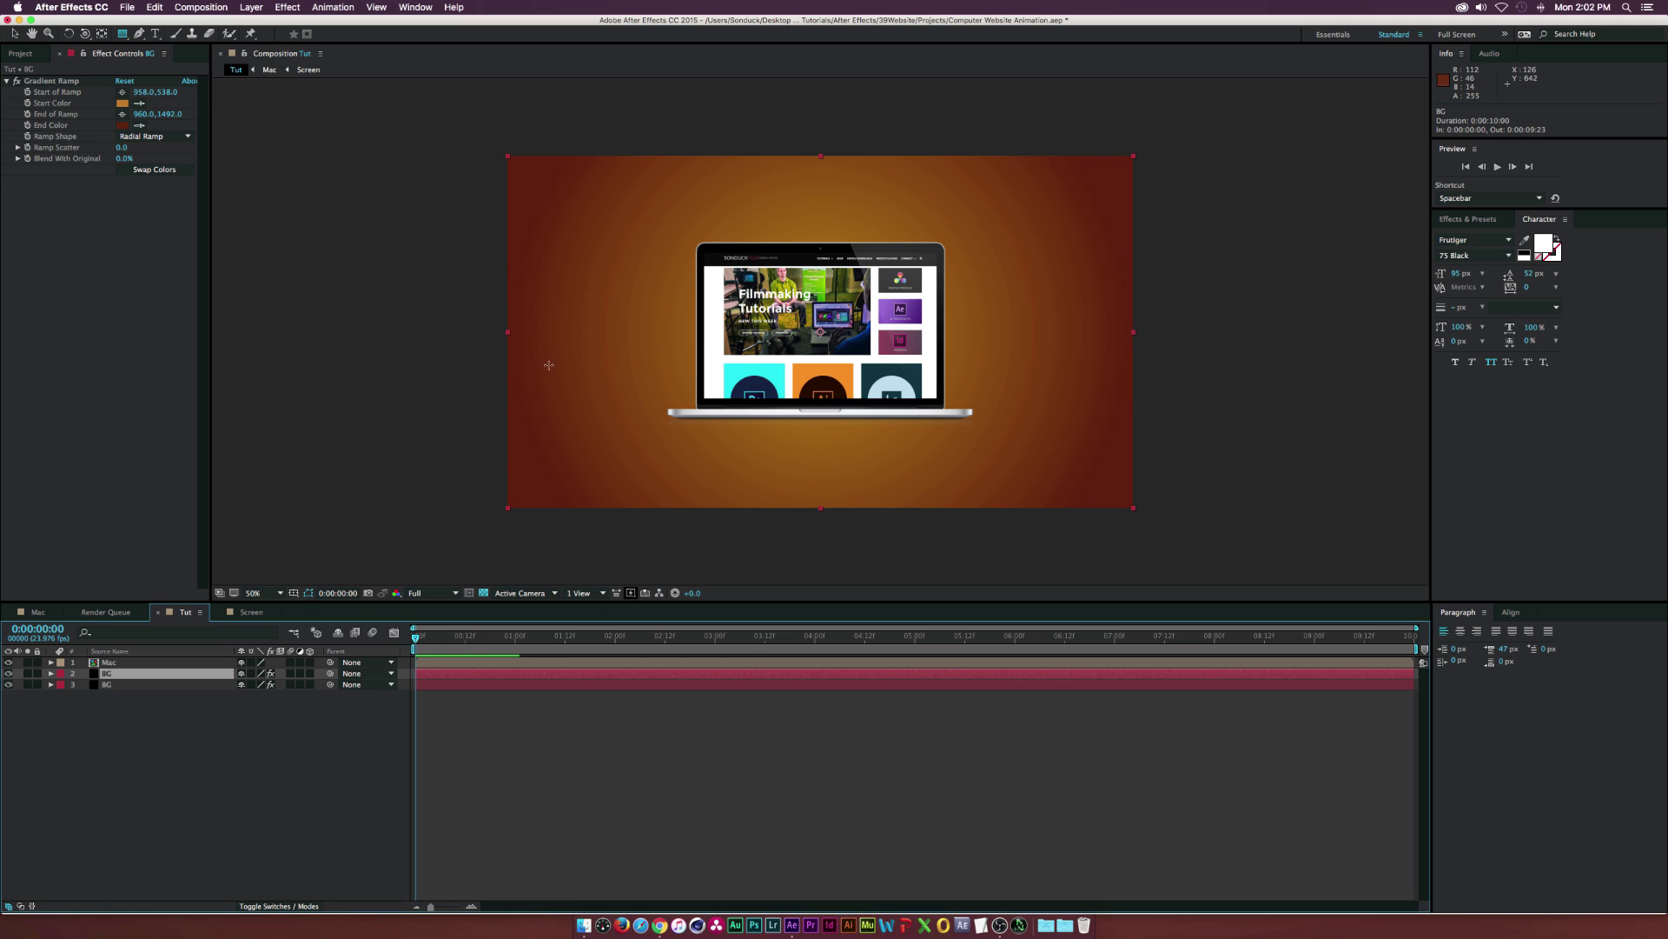
drag(483, 404, 1149, 530)
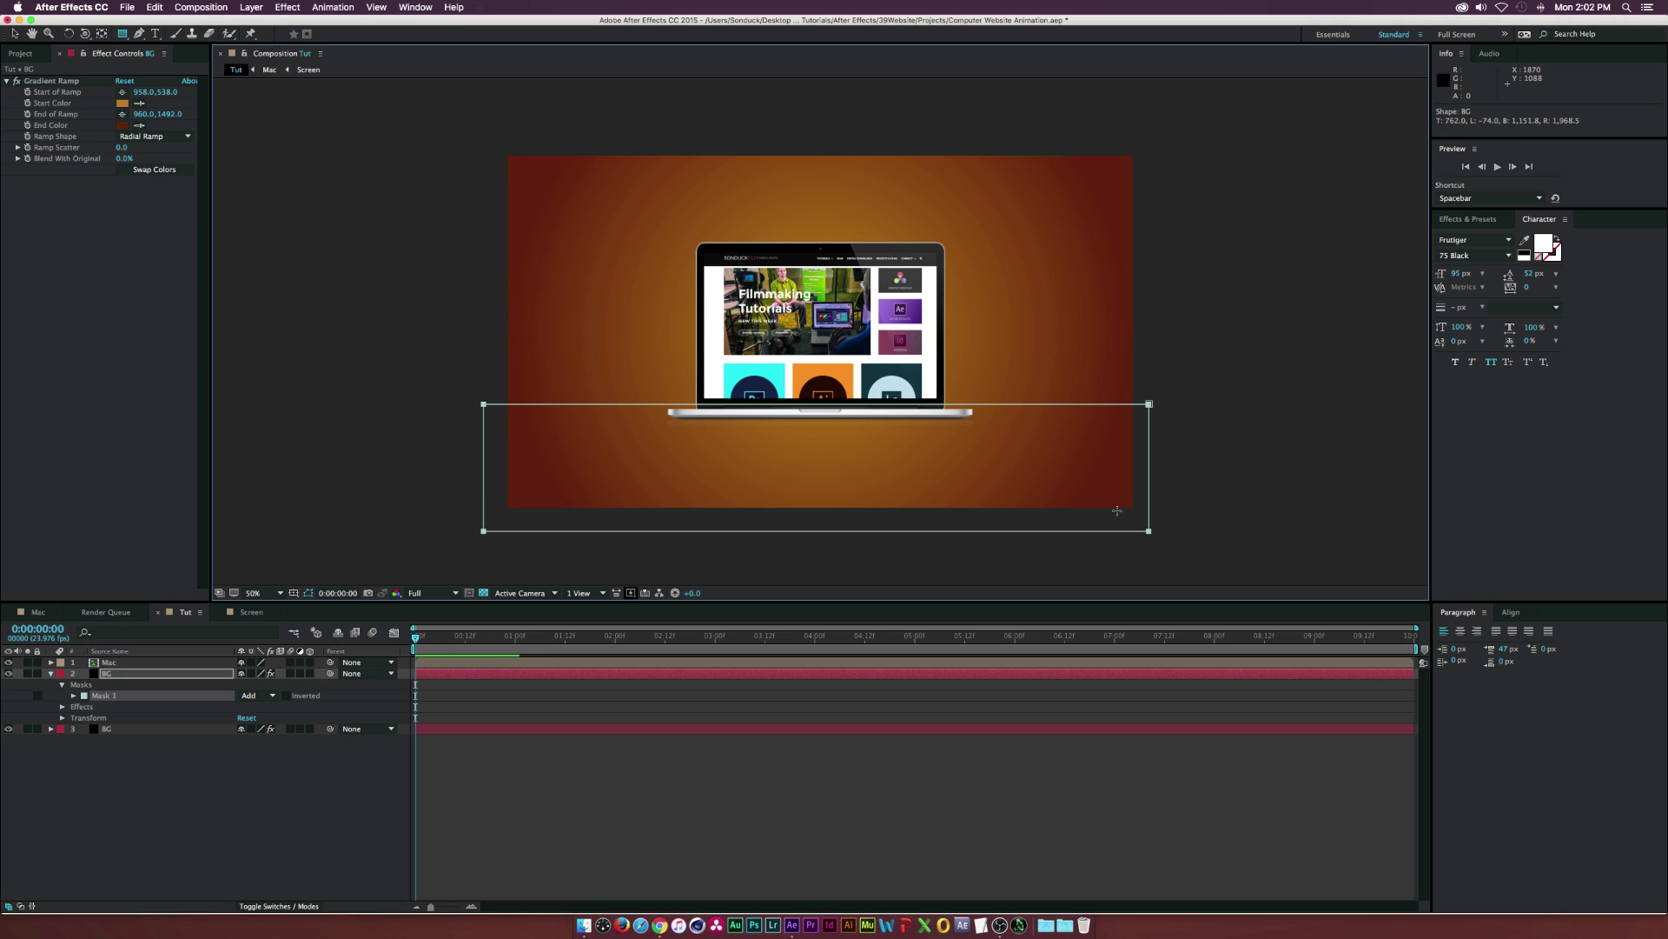
key(v)
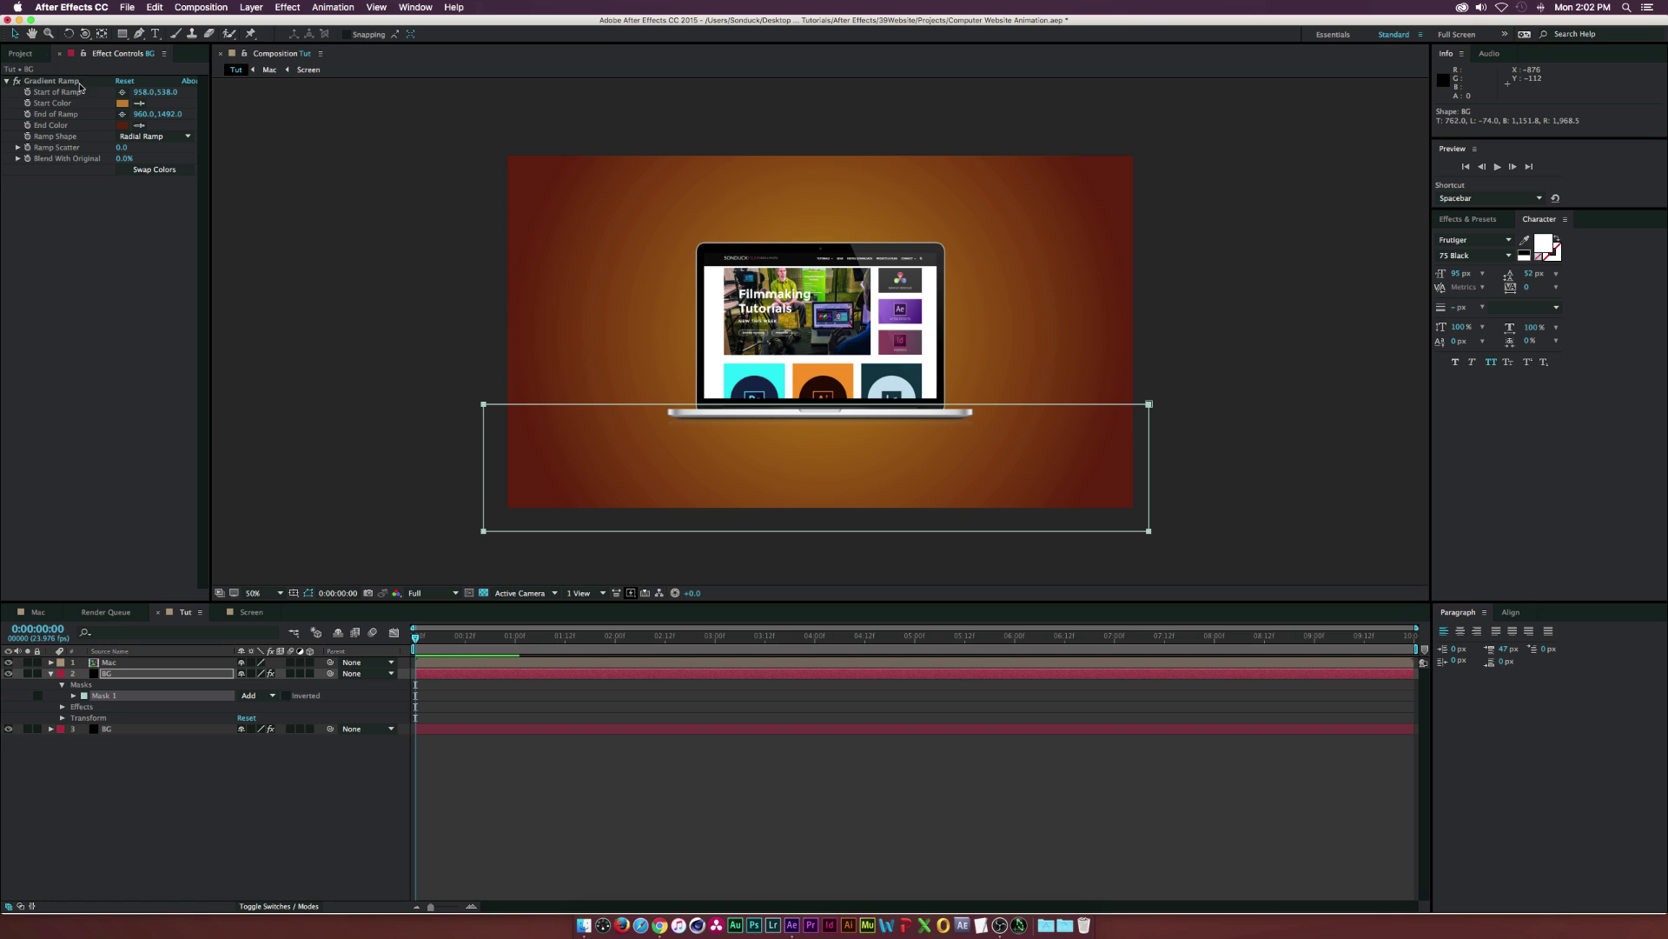
Darken the masked BG copy's gradient with end color 421607 and start color A36B0E
click(122, 125)
click(160, 224)
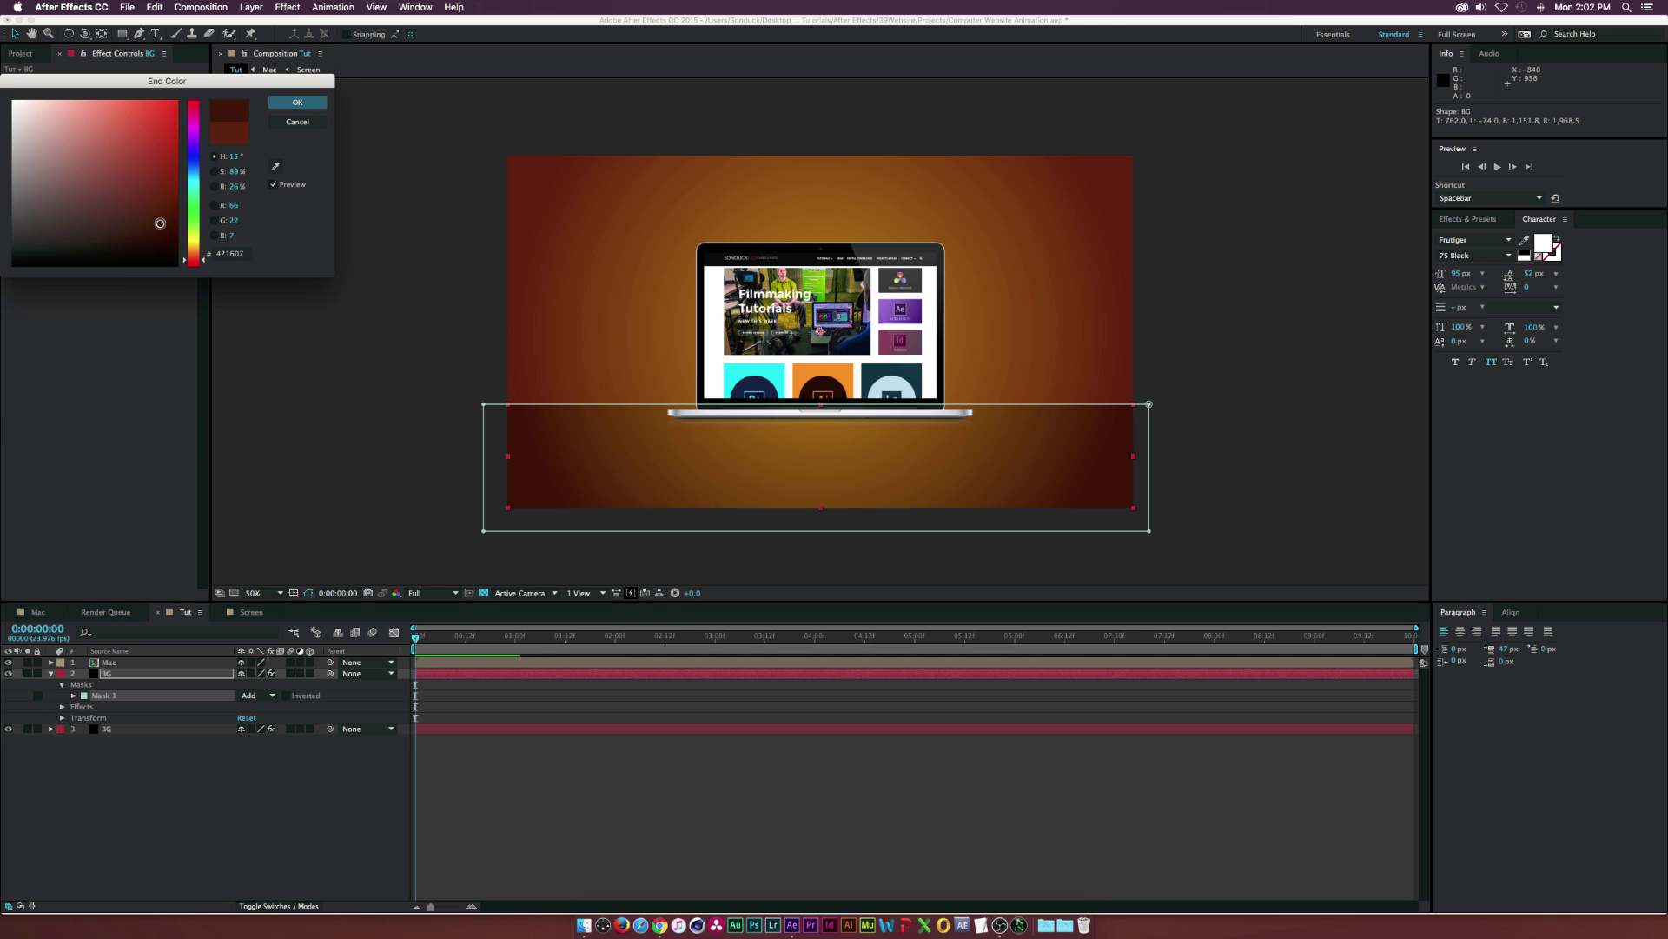
click(297, 101)
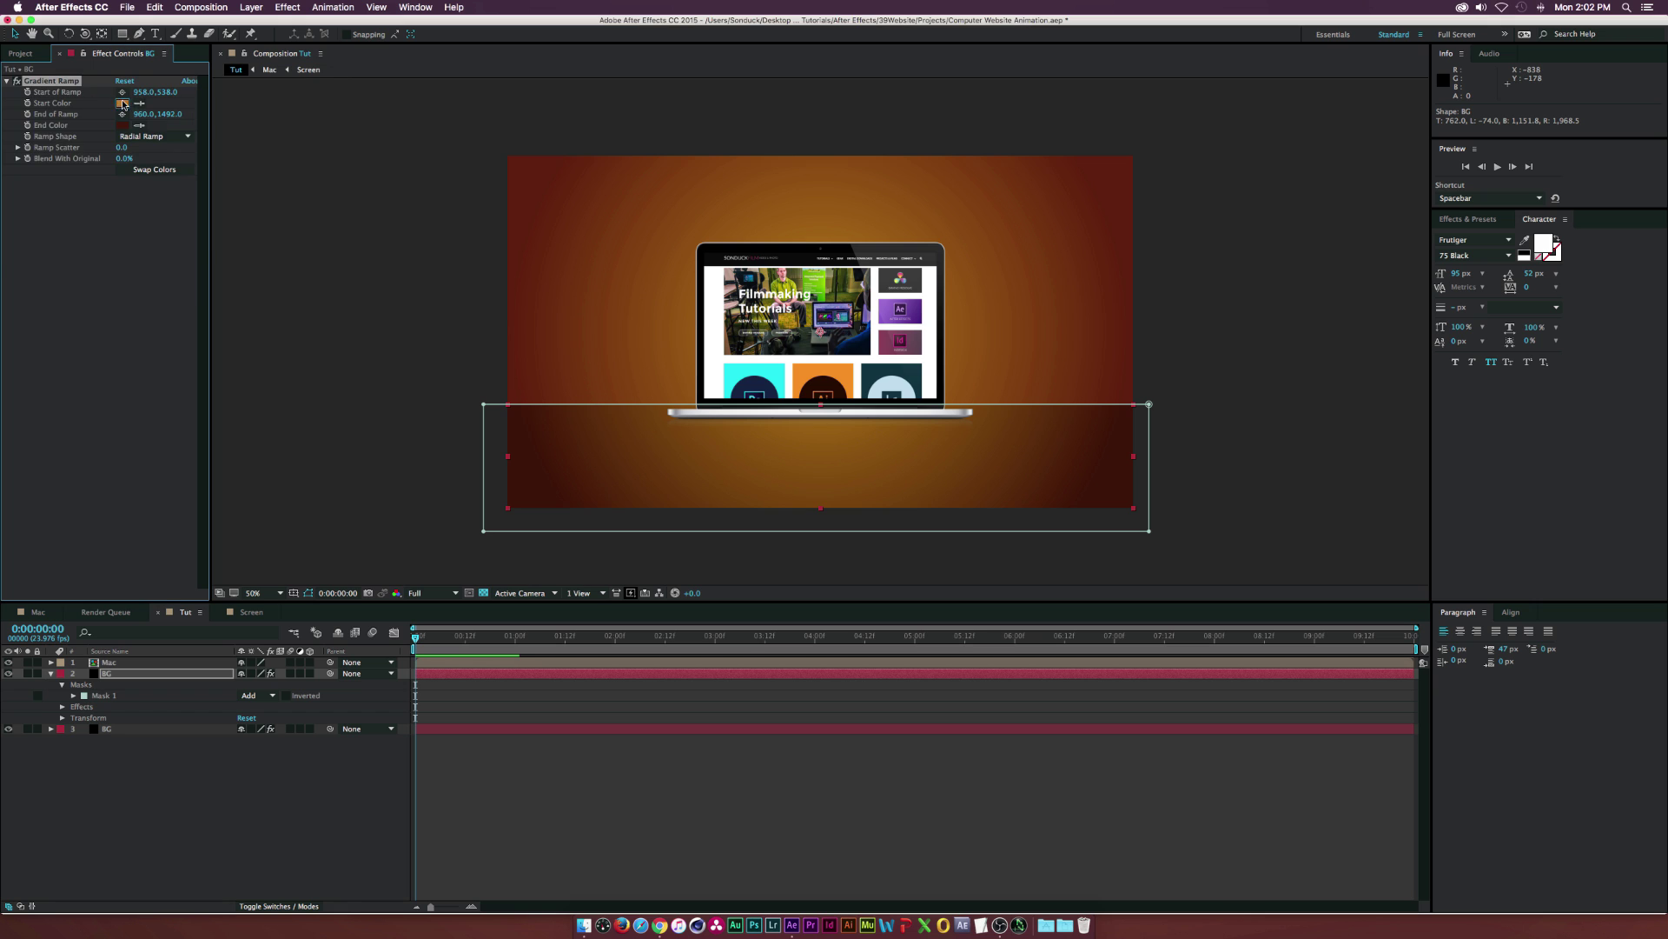
click(123, 104)
drag(165, 144, 163, 161)
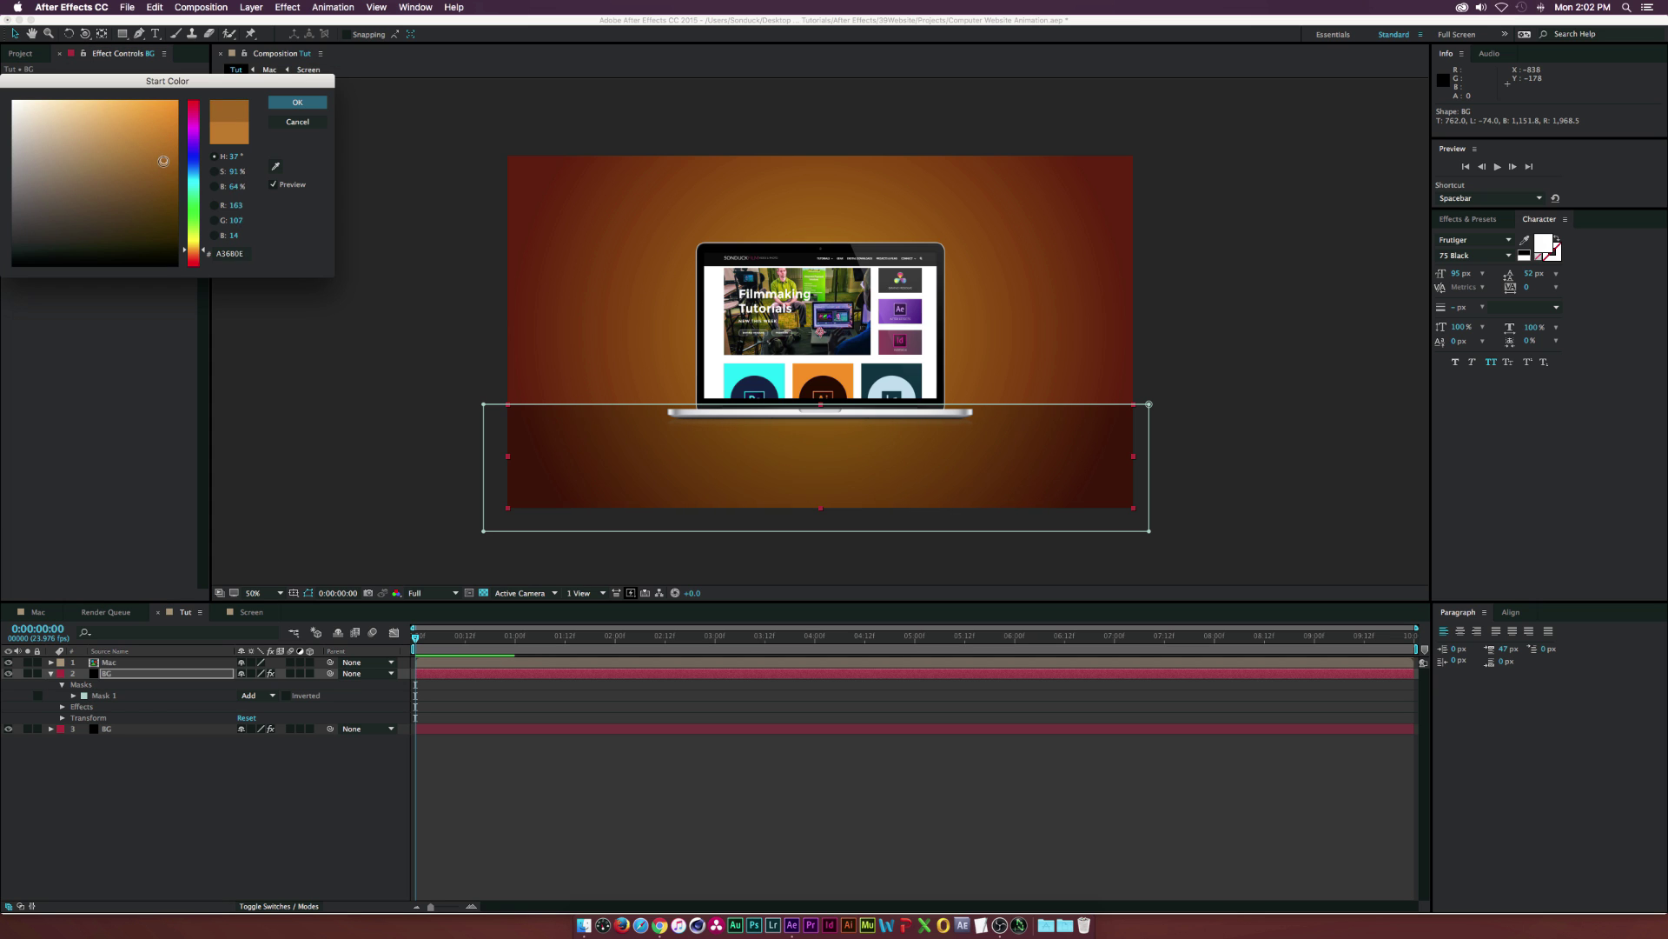
click(297, 102)
click(262, 830)
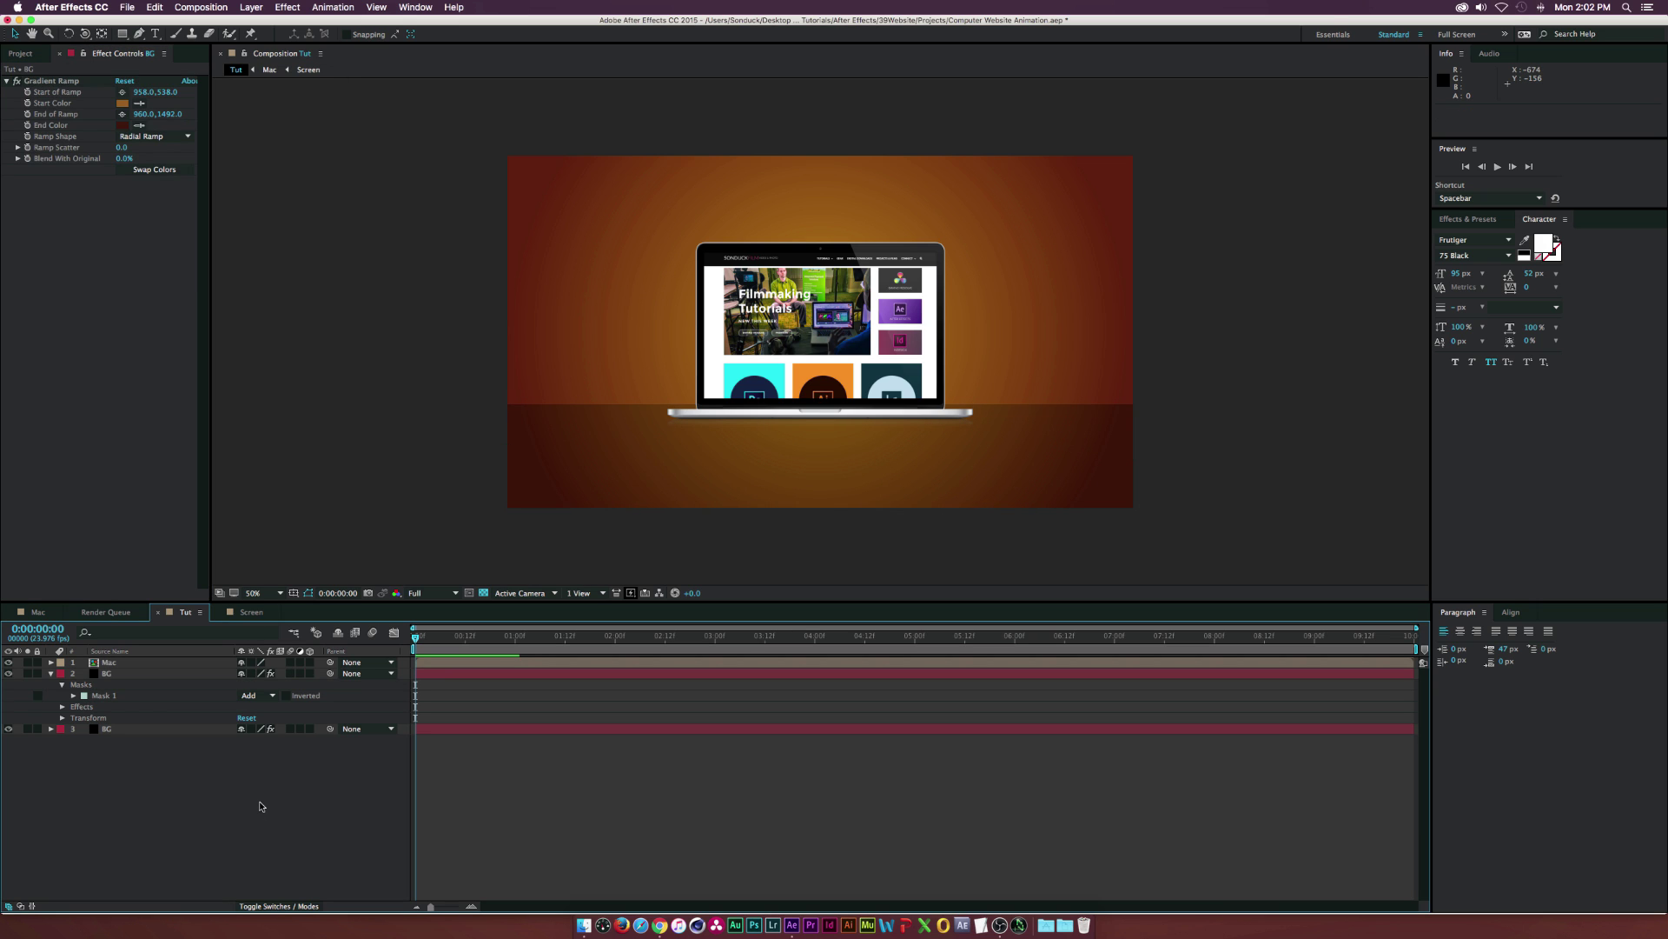
Move the Mac layer horizontally to position 554, 540
click(667, 421)
click(261, 136)
click(190, 424)
click(872, 381)
drag(872, 380, 725, 381)
Apply a Drop Shadow effect to the Mac layer with its direction set to 180°
click(288, 7)
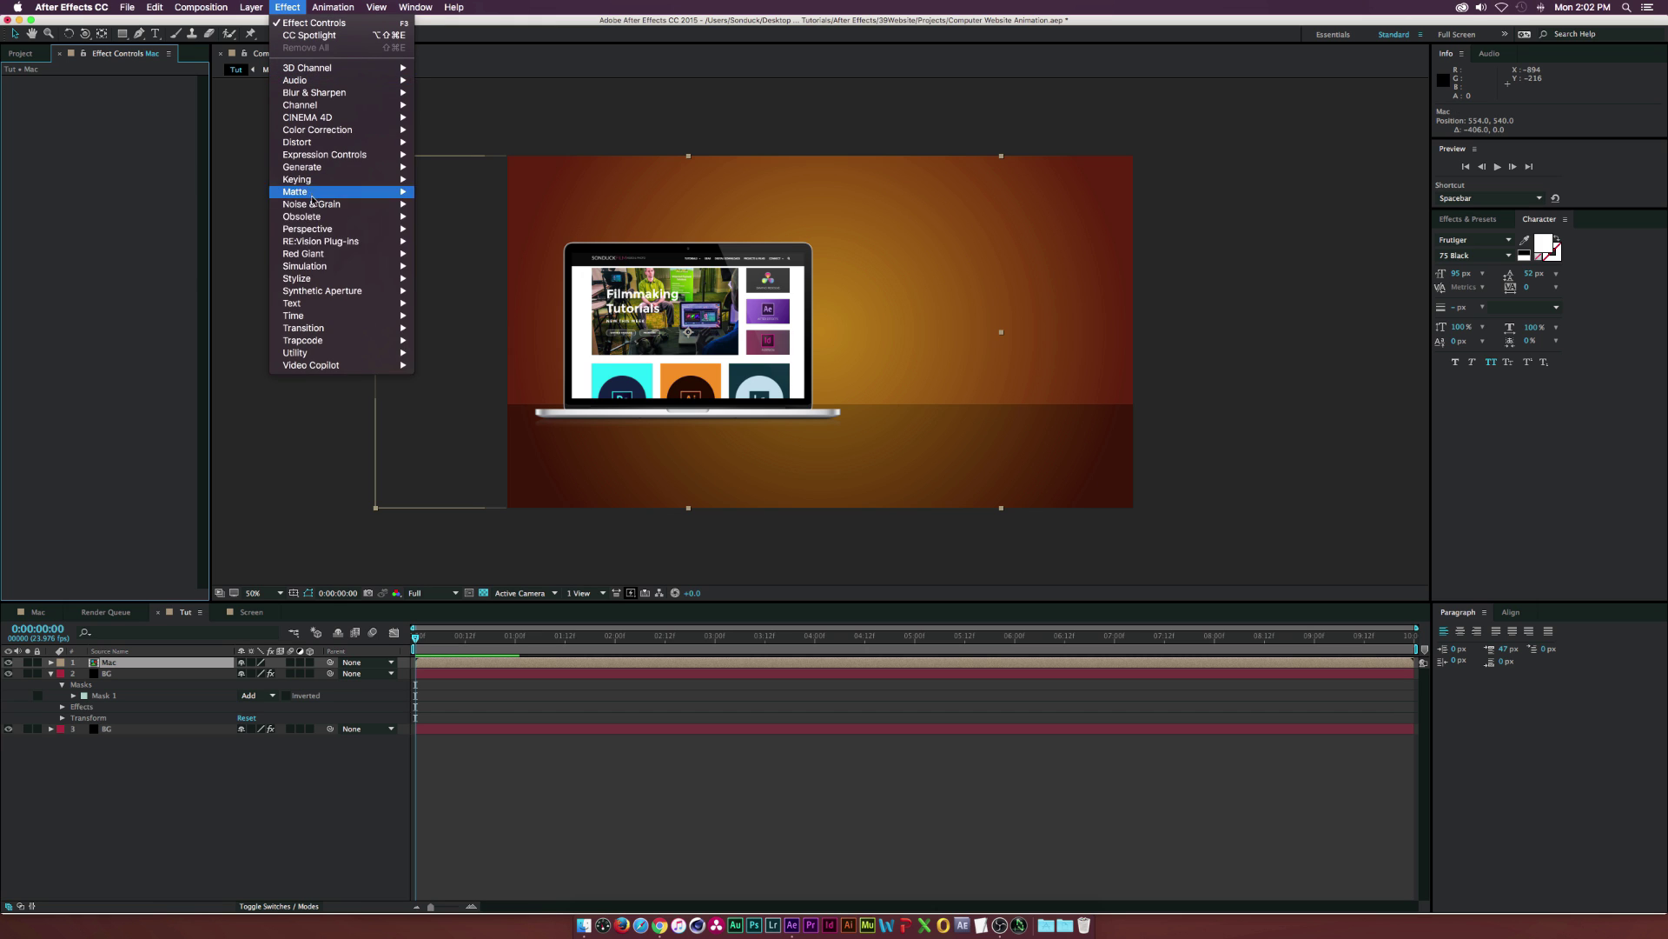
mouse_move(365, 229)
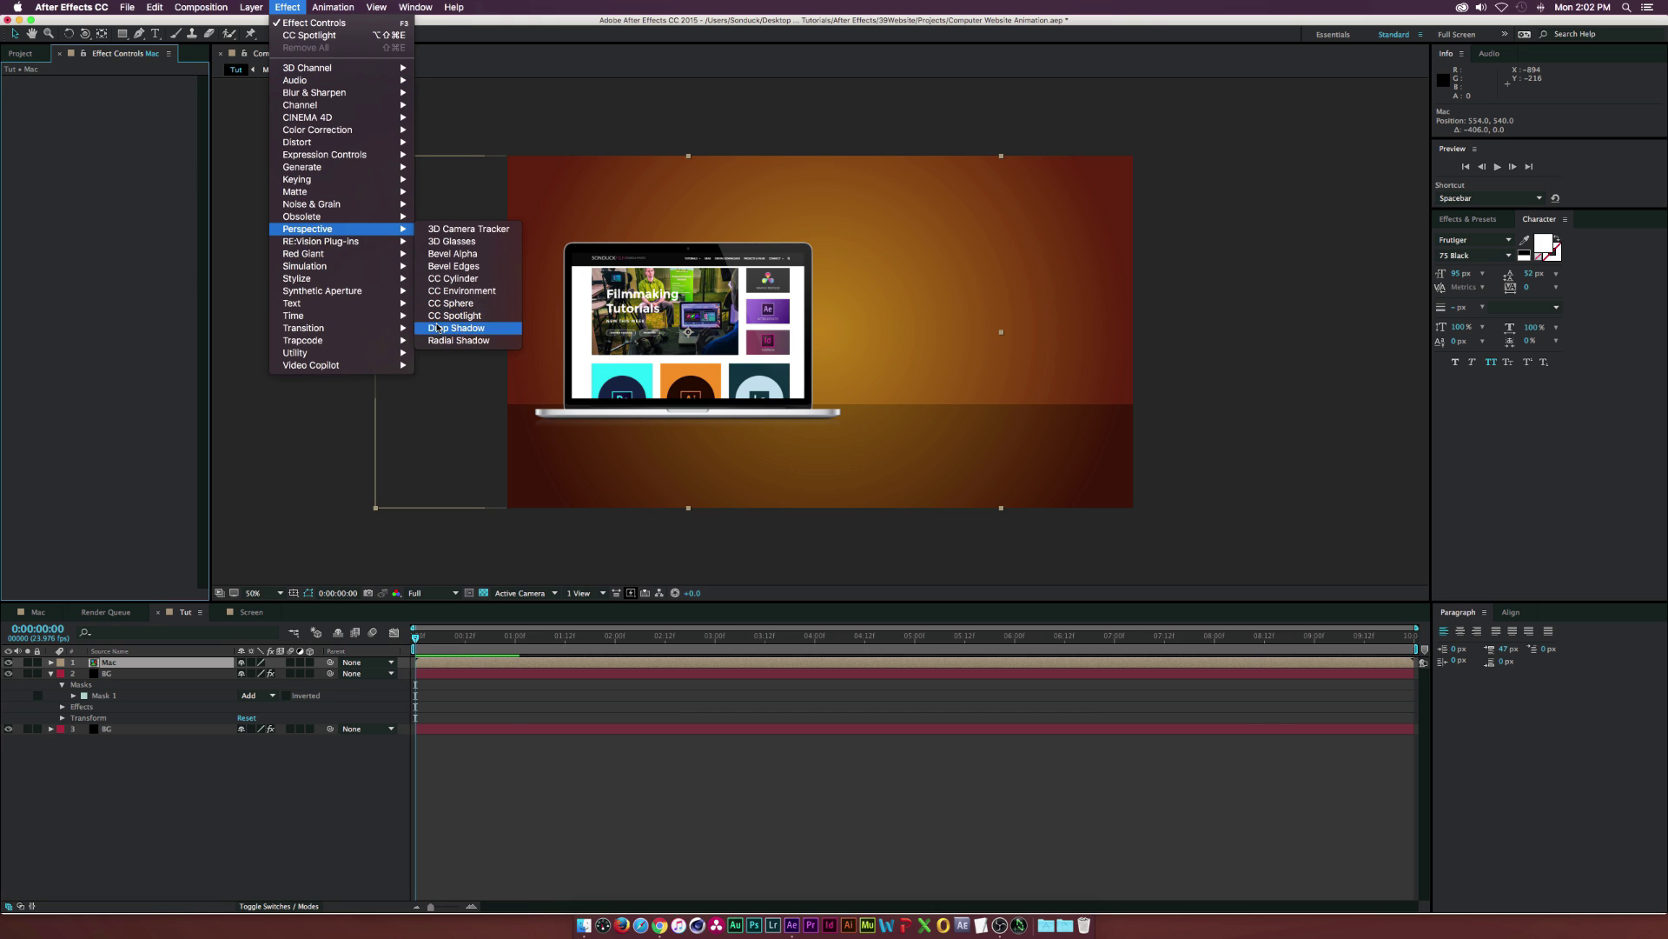
click(437, 328)
click(137, 114)
text(180)
key(Return)
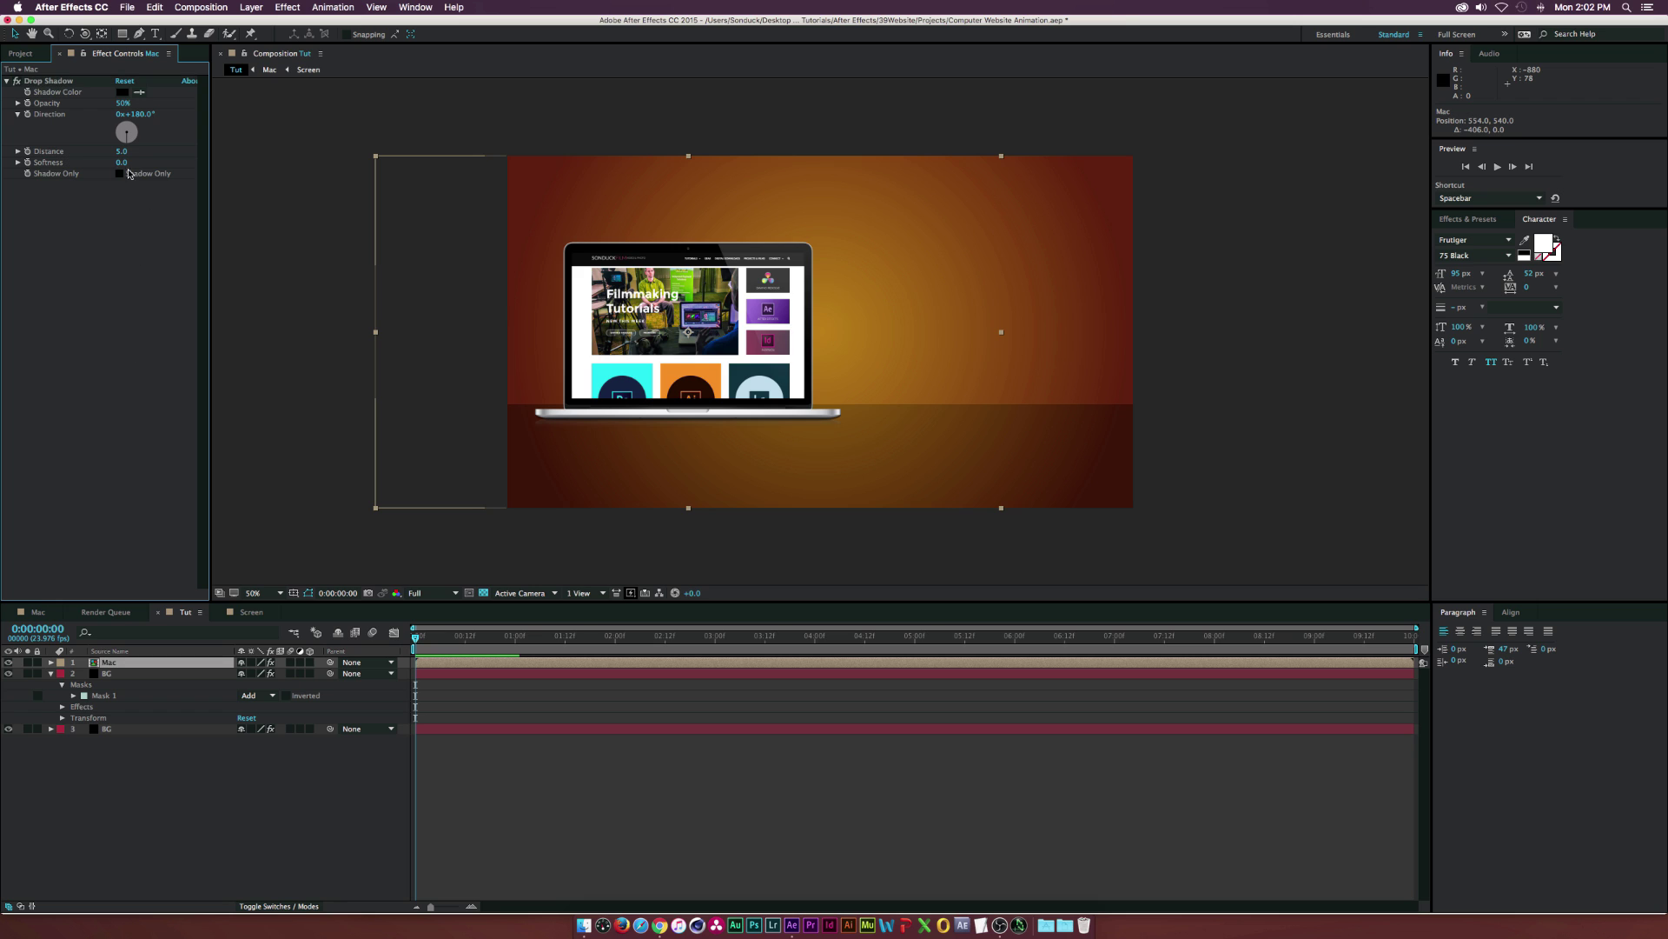
Set the shadow's distance to 15, softness to 33 and opacity to 67%, and compare the laptop with and without it
drag(123, 153, 148, 166)
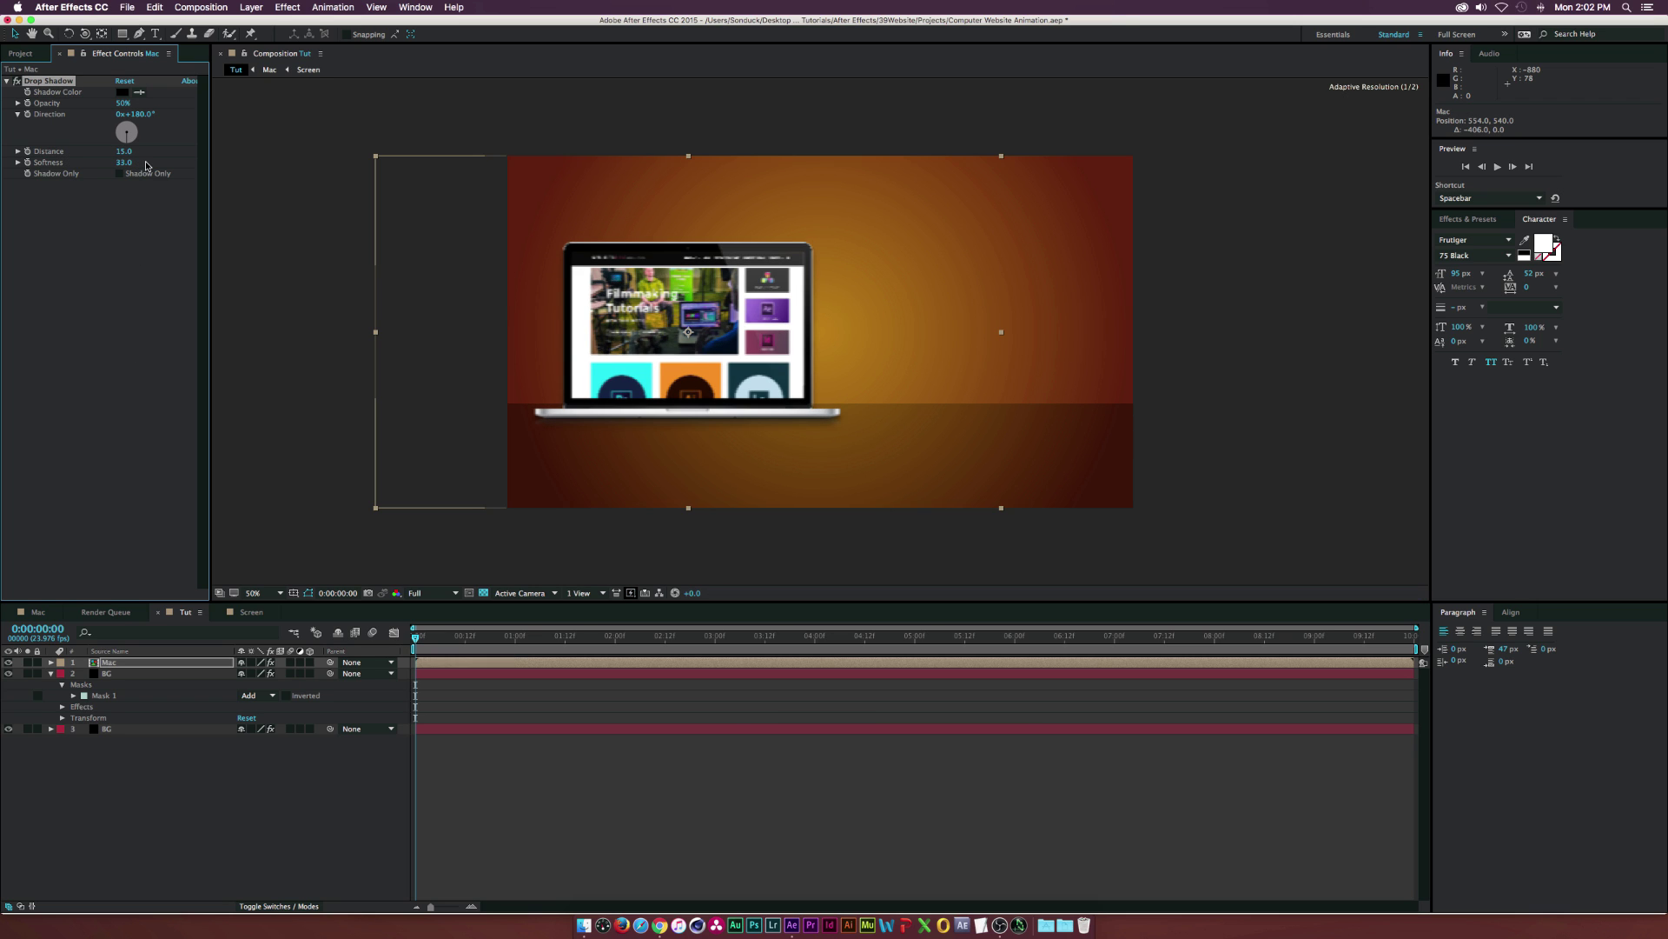
drag(122, 102, 141, 102)
click(18, 82)
click(19, 81)
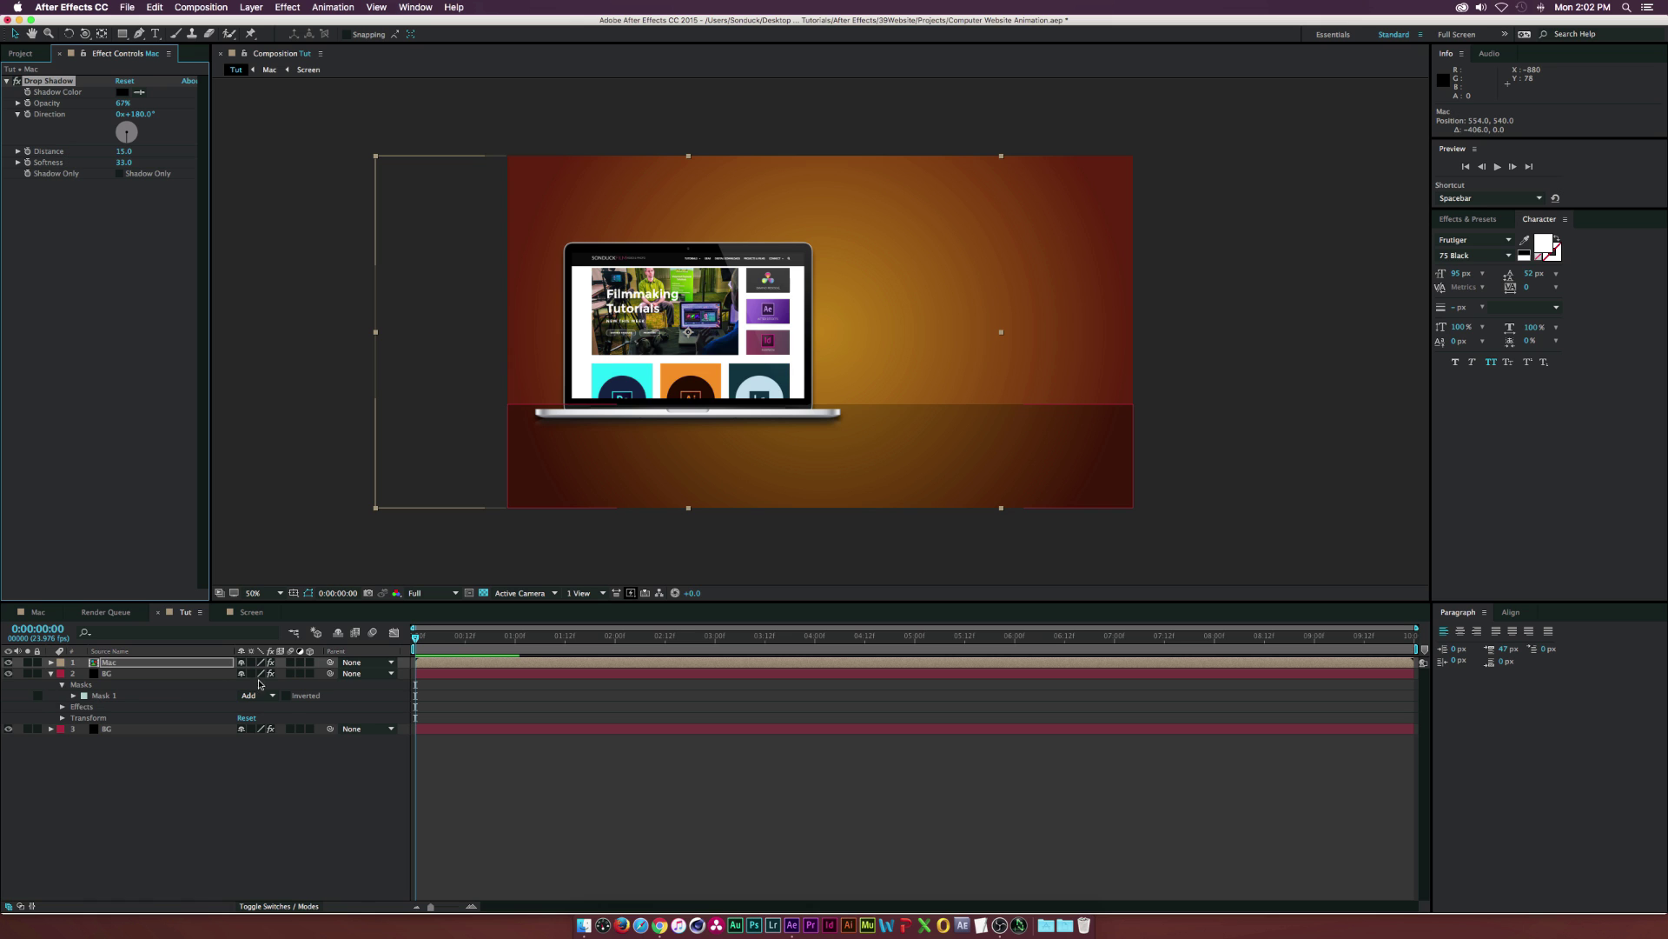
Scale the Mac layer to 118% and reposition it at about 598, 568
key(s)
drag(251, 673, 264, 674)
drag(671, 347, 690, 359)
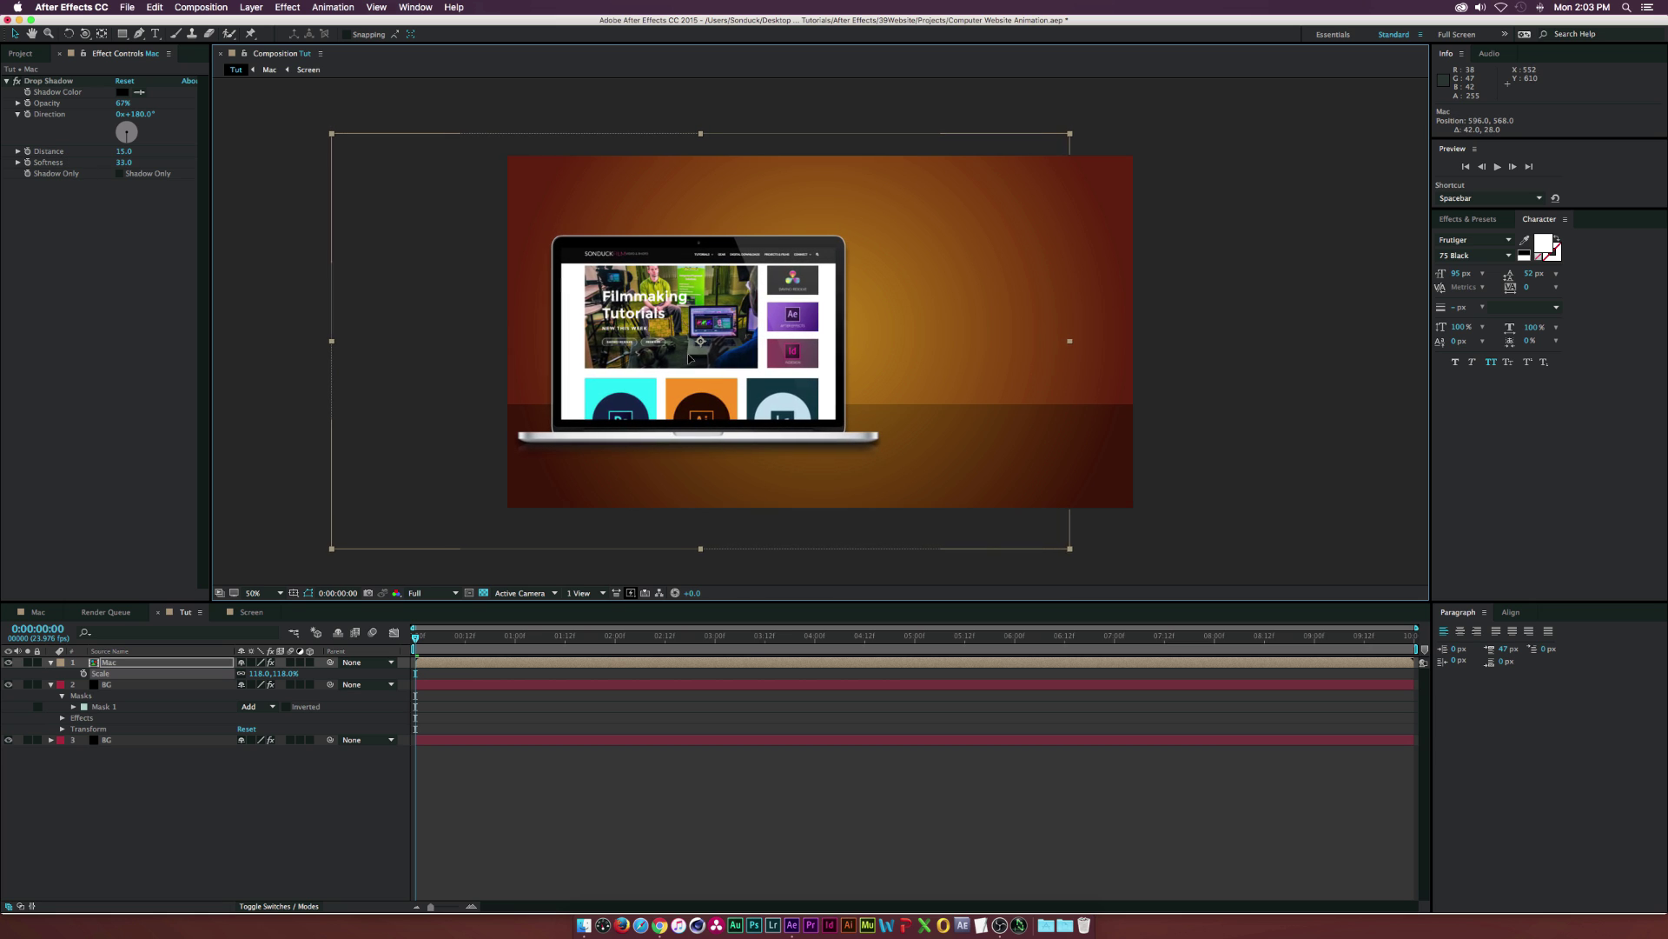
Keyframe the Mac layer's position from -602, 568 at 0 seconds to 598, 568 at 1 second, easing the last keyframe
key(p)
click(137, 664)
drag(467, 639, 515, 639)
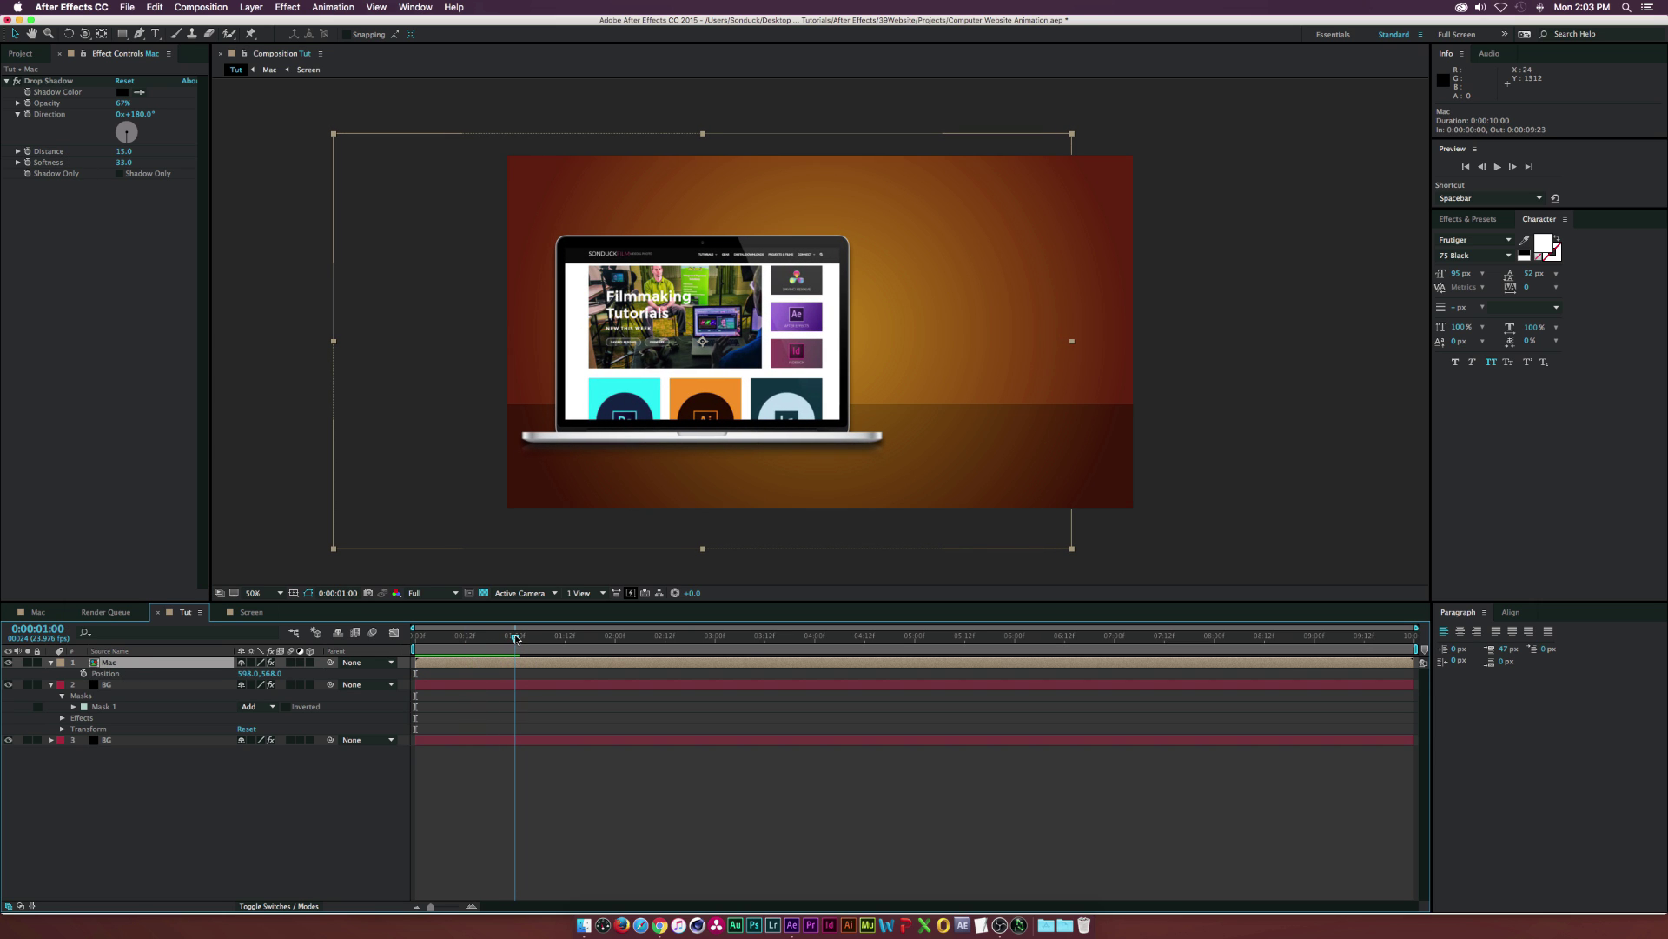
key(Home)
drag(249, 674, 180, 678)
drag(494, 670, 594, 678)
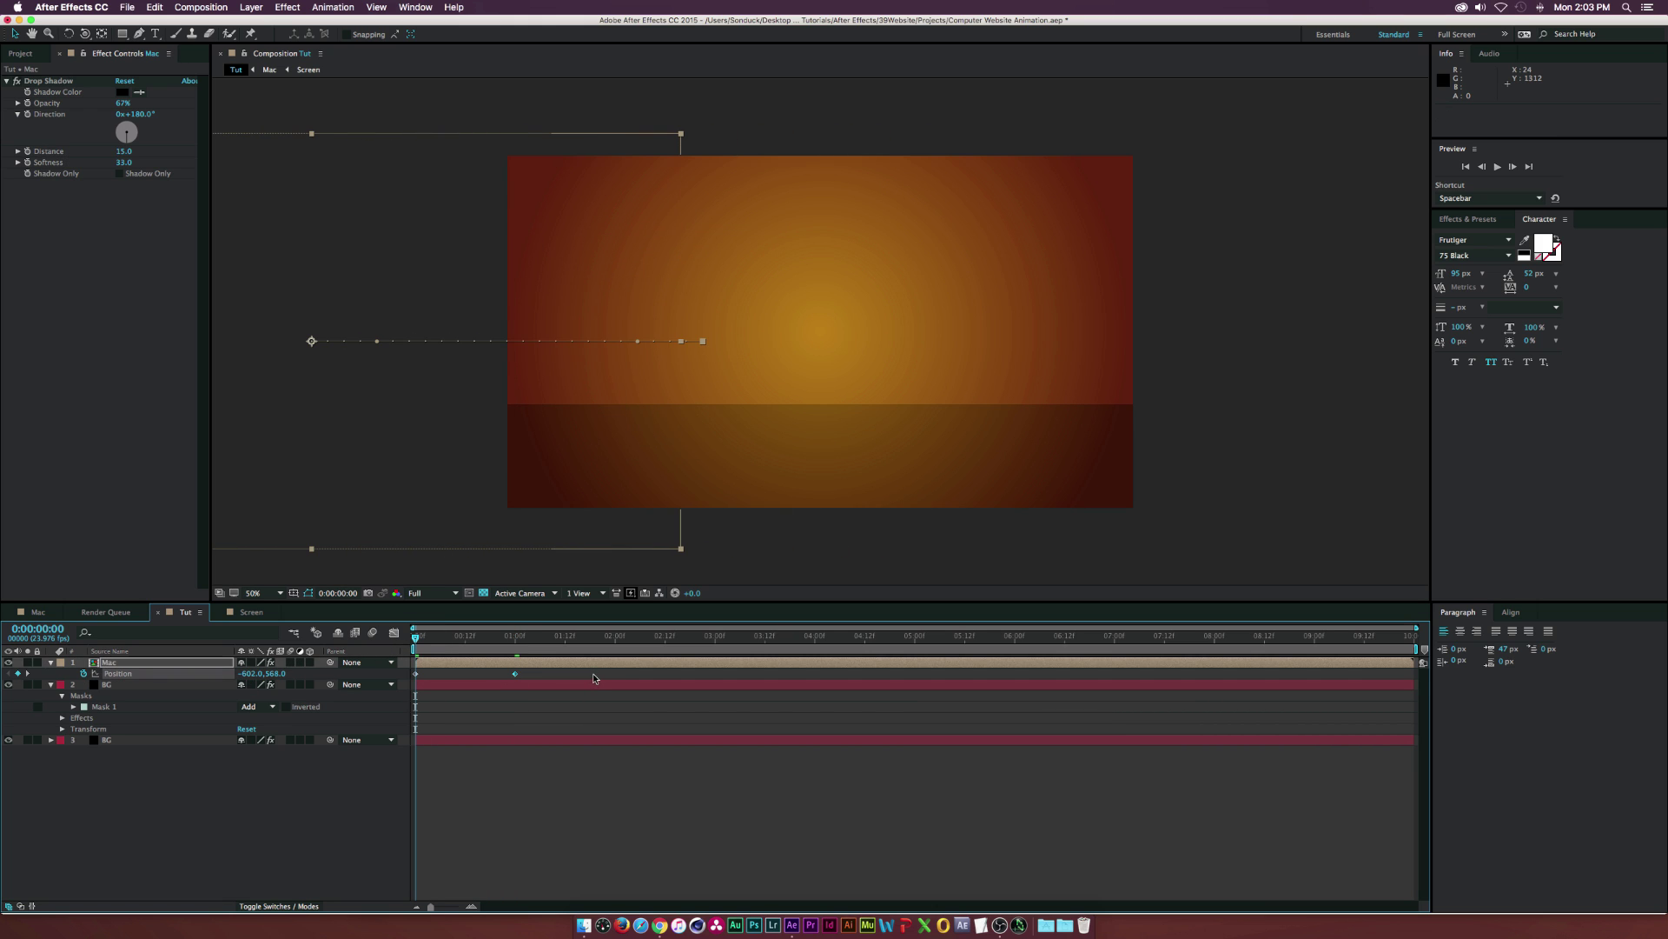
click(401, 648)
At 0:00:01:11, draw a rectangle shape of about 654 x 220 px beside the laptop with no fill
drag(526, 639, 562, 639)
click(124, 34)
drag(127, 38, 161, 45)
drag(891, 276, 1104, 348)
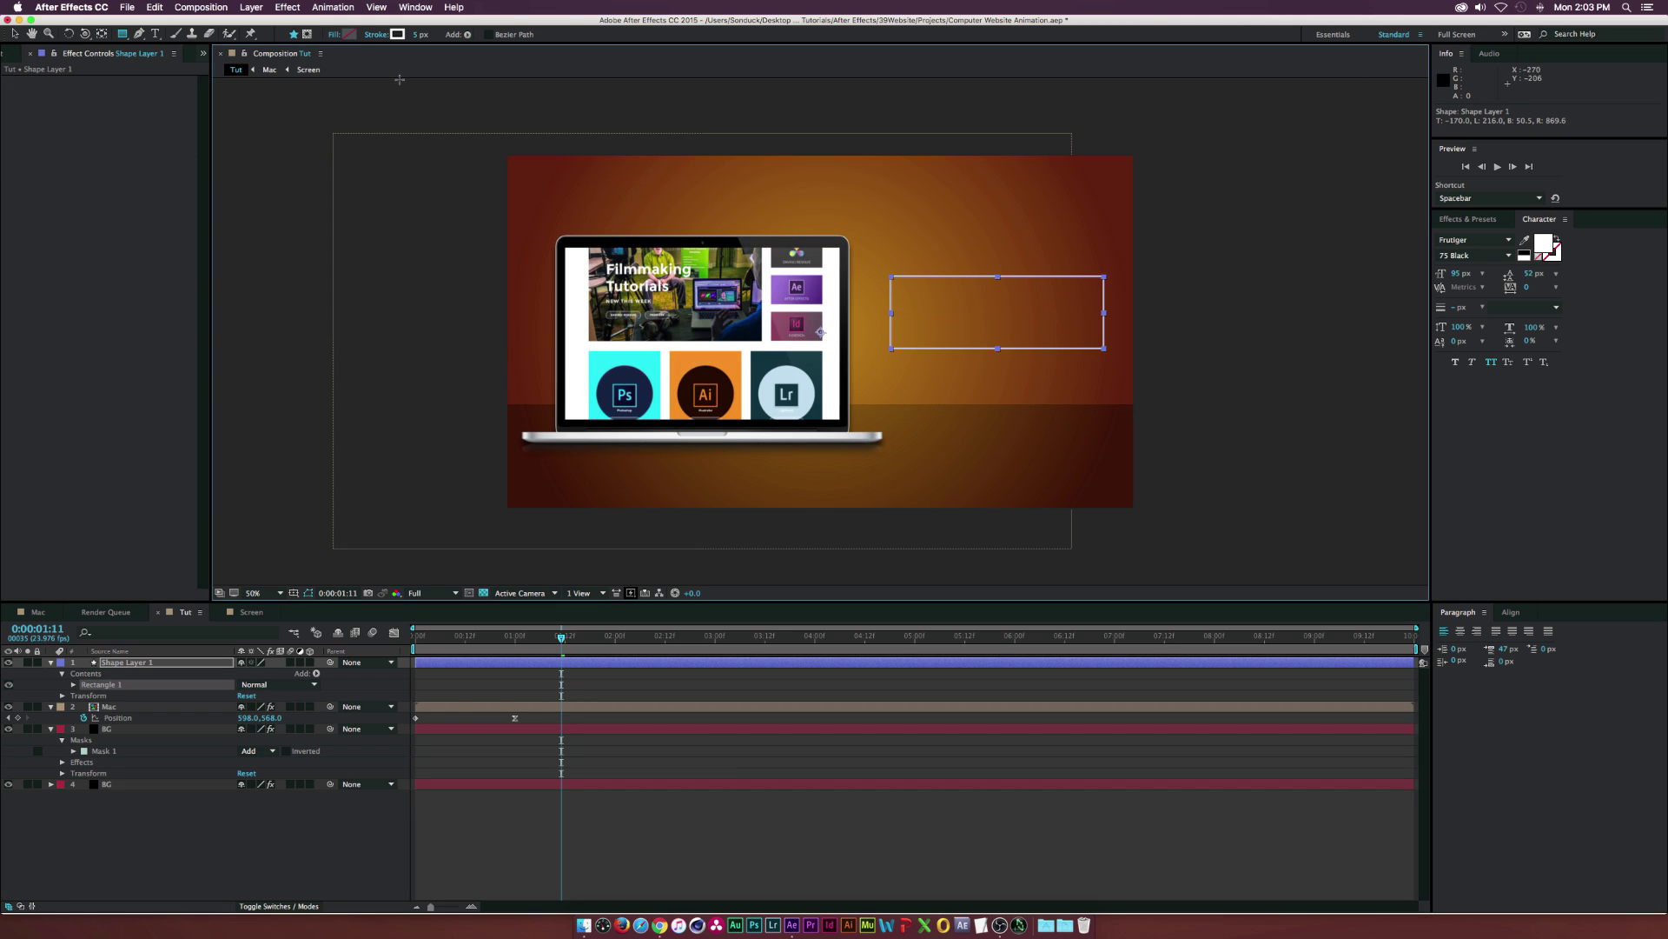
click(332, 35)
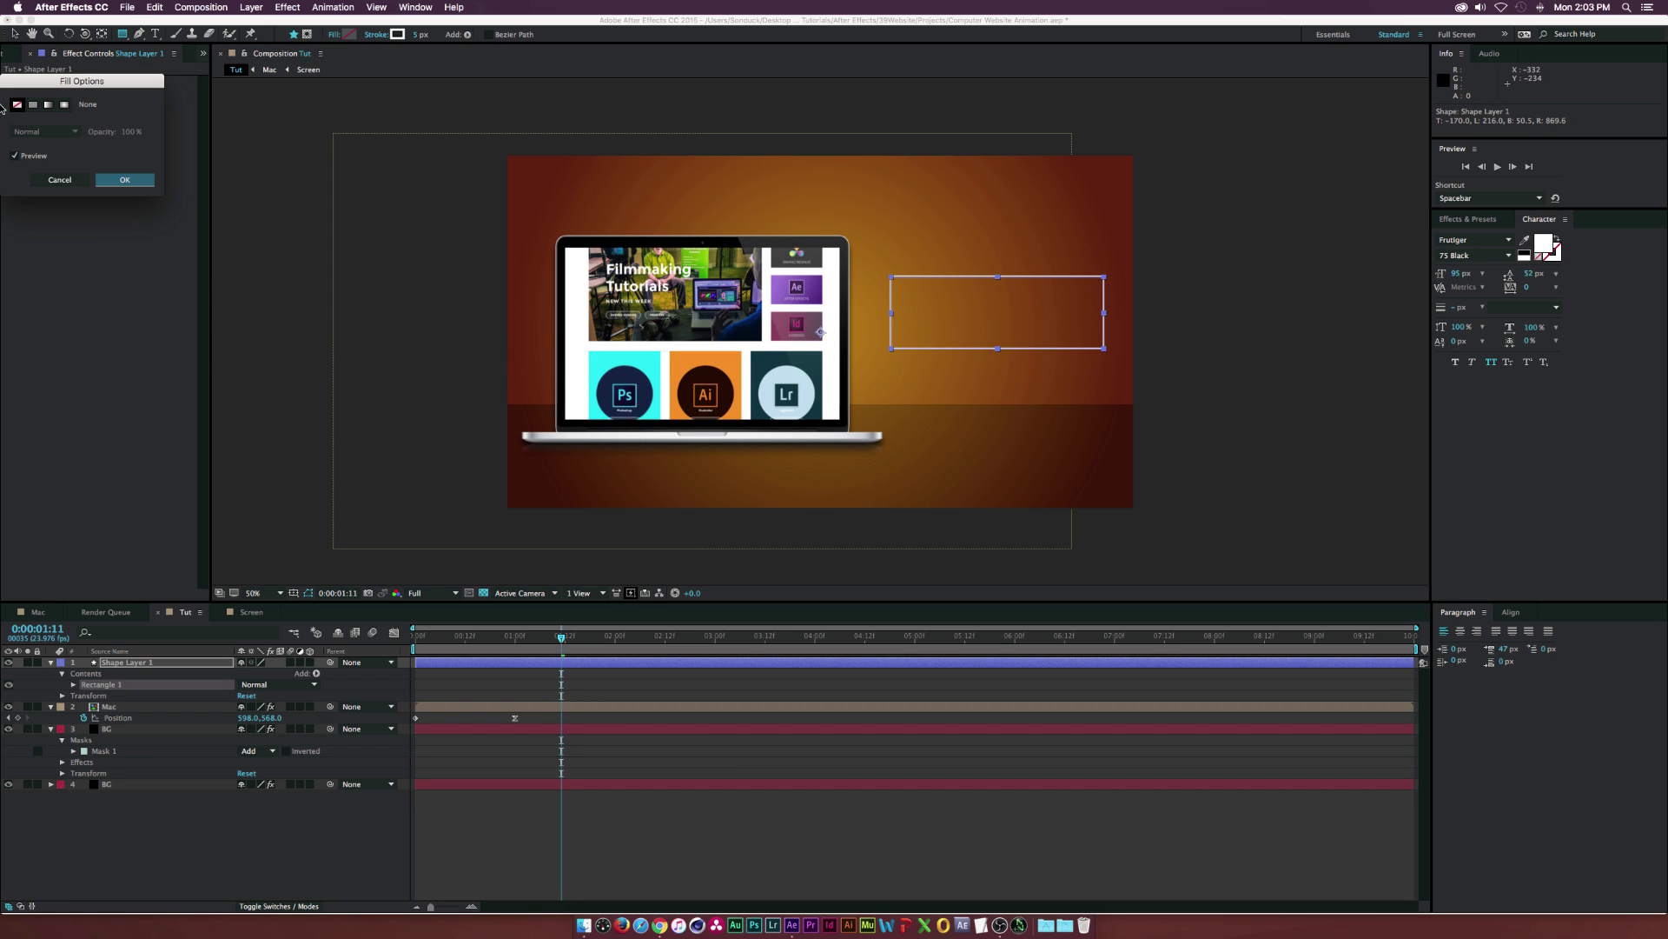
click(124, 180)
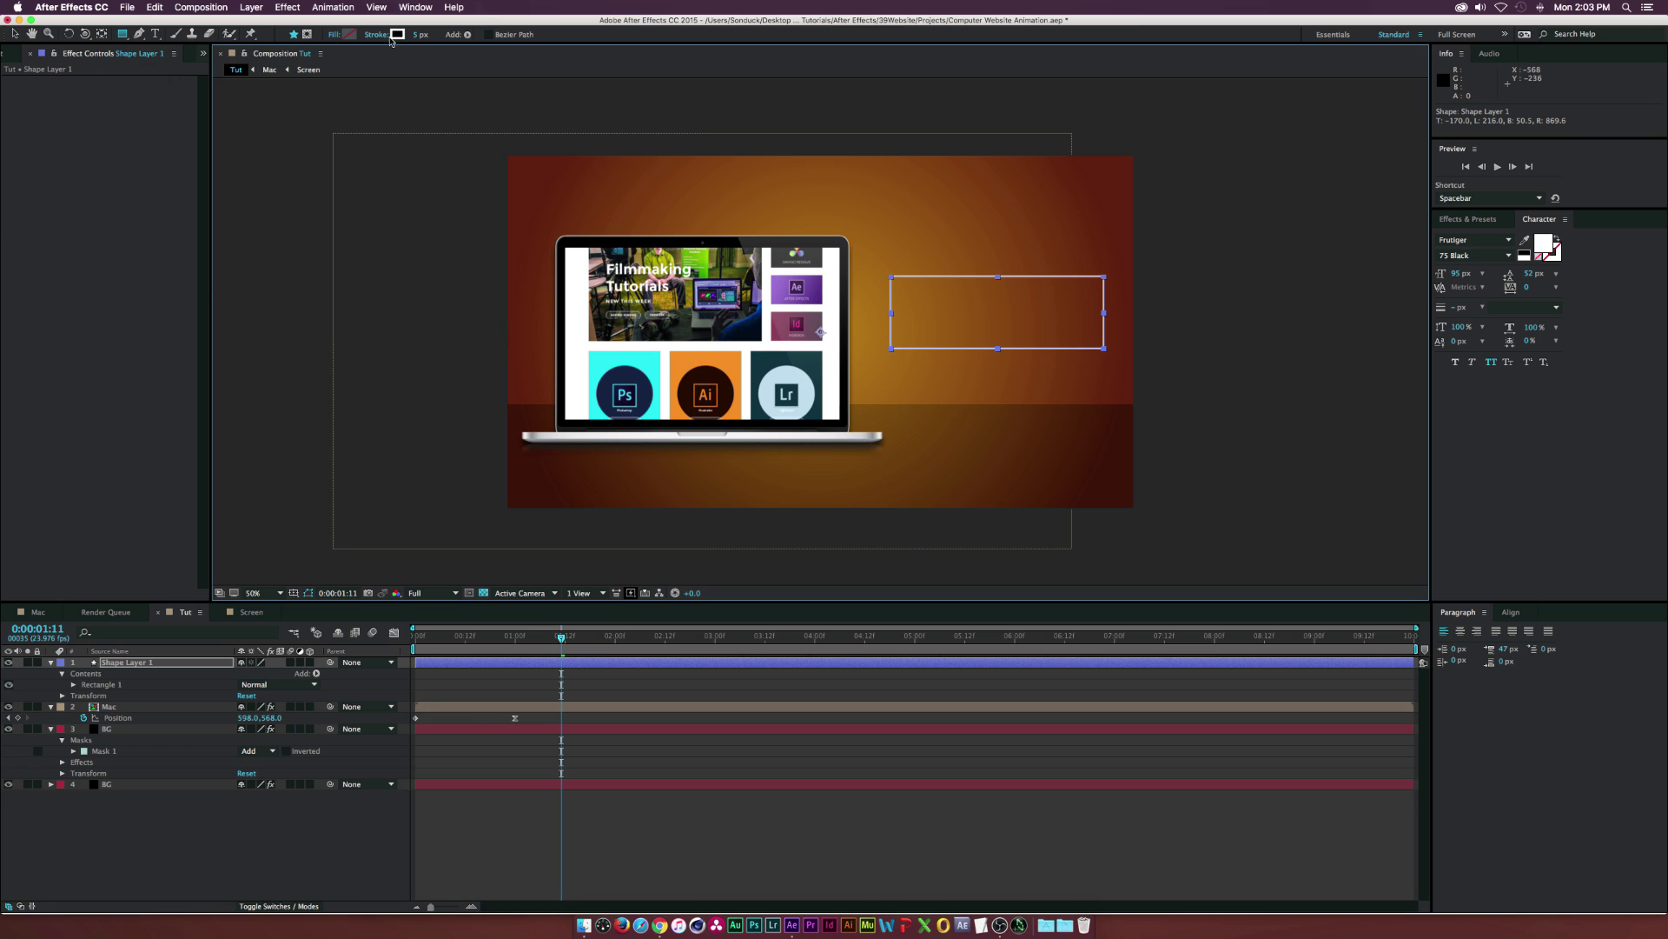
Give the rectangle a thin white stroke
click(396, 35)
click(297, 102)
drag(421, 36, 429, 36)
click(418, 35)
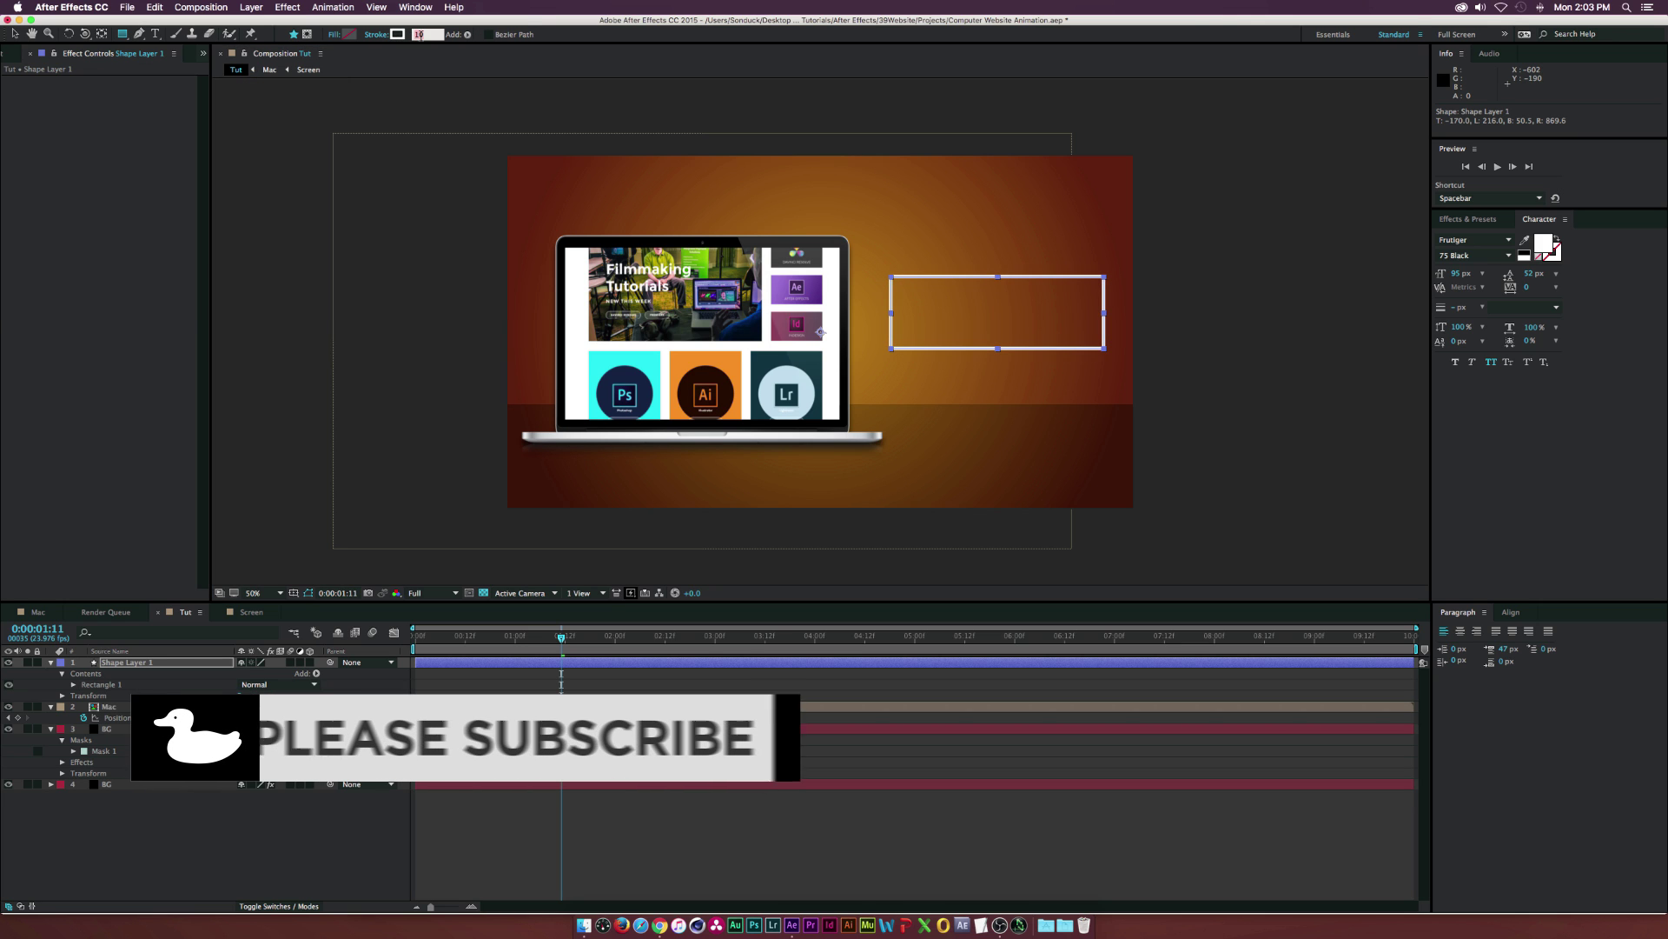
text(6)
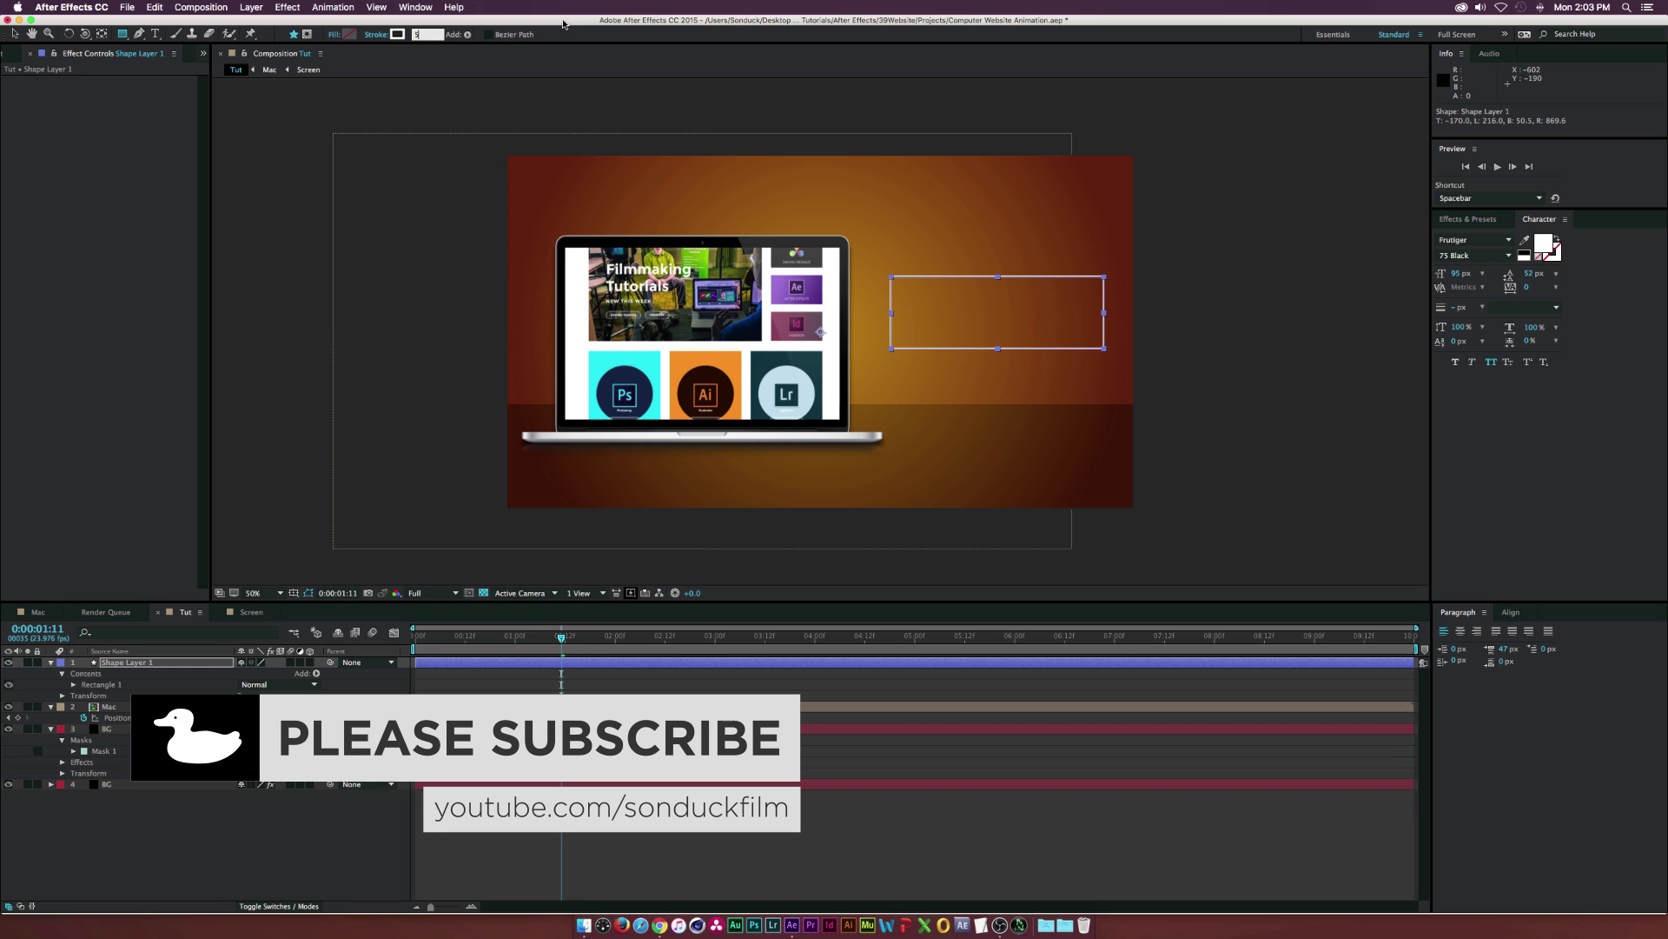
text(v)
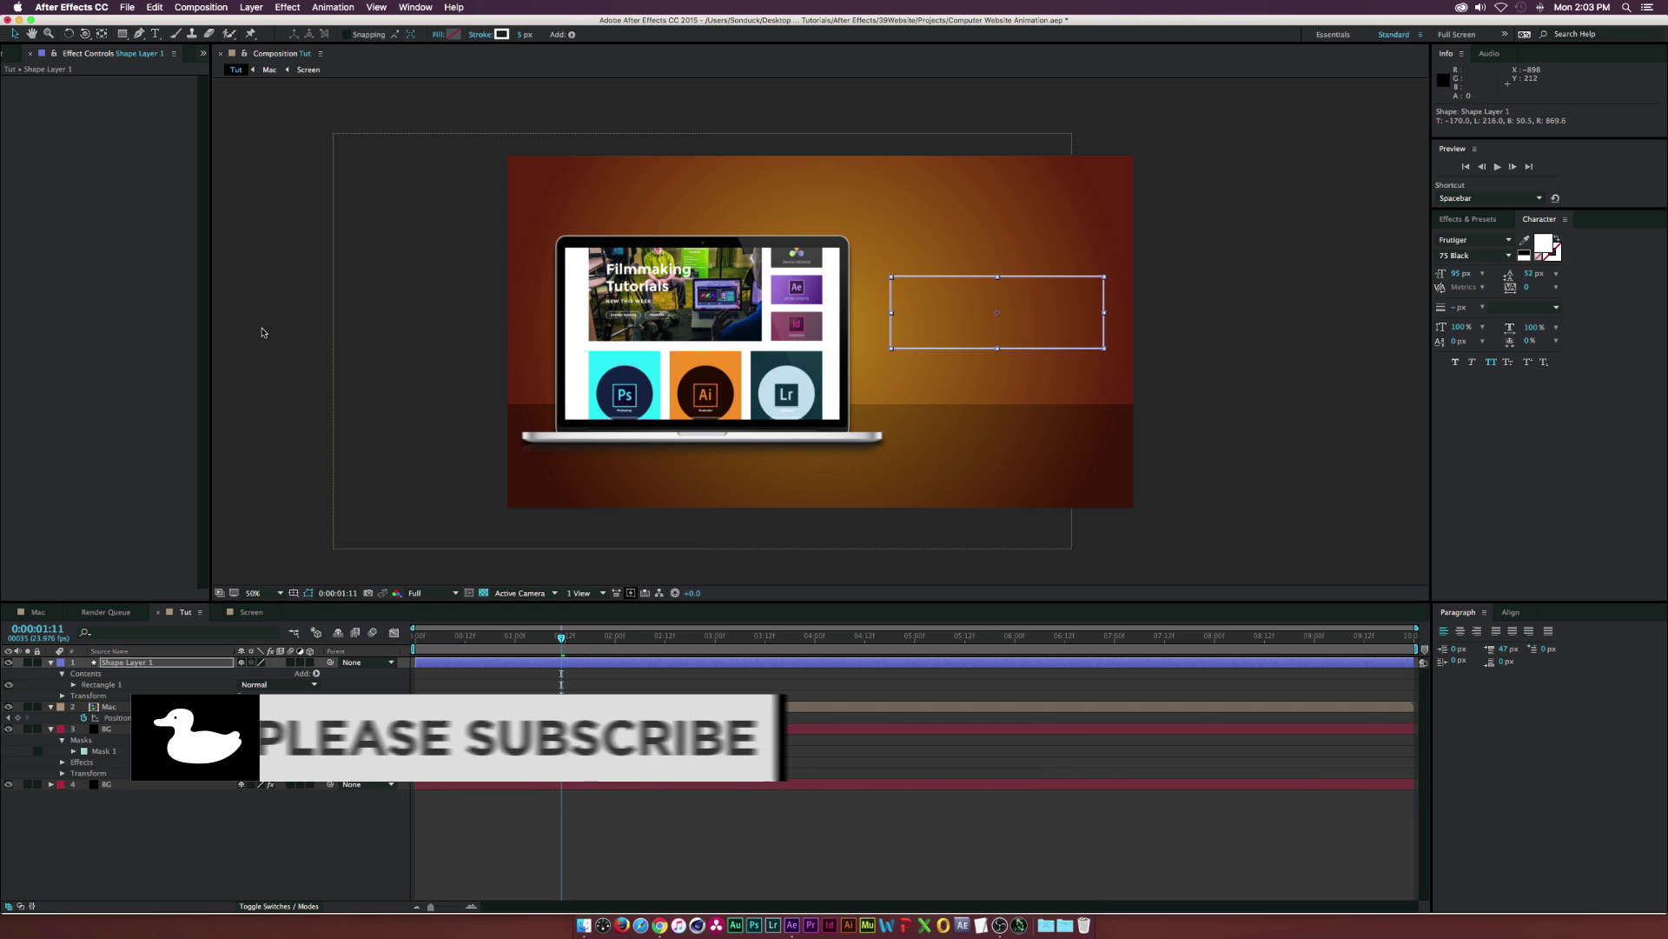
Add Trim Paths to the rectangle, go to 0:00:01:07 and expand the Trim Paths properties
click(316, 673)
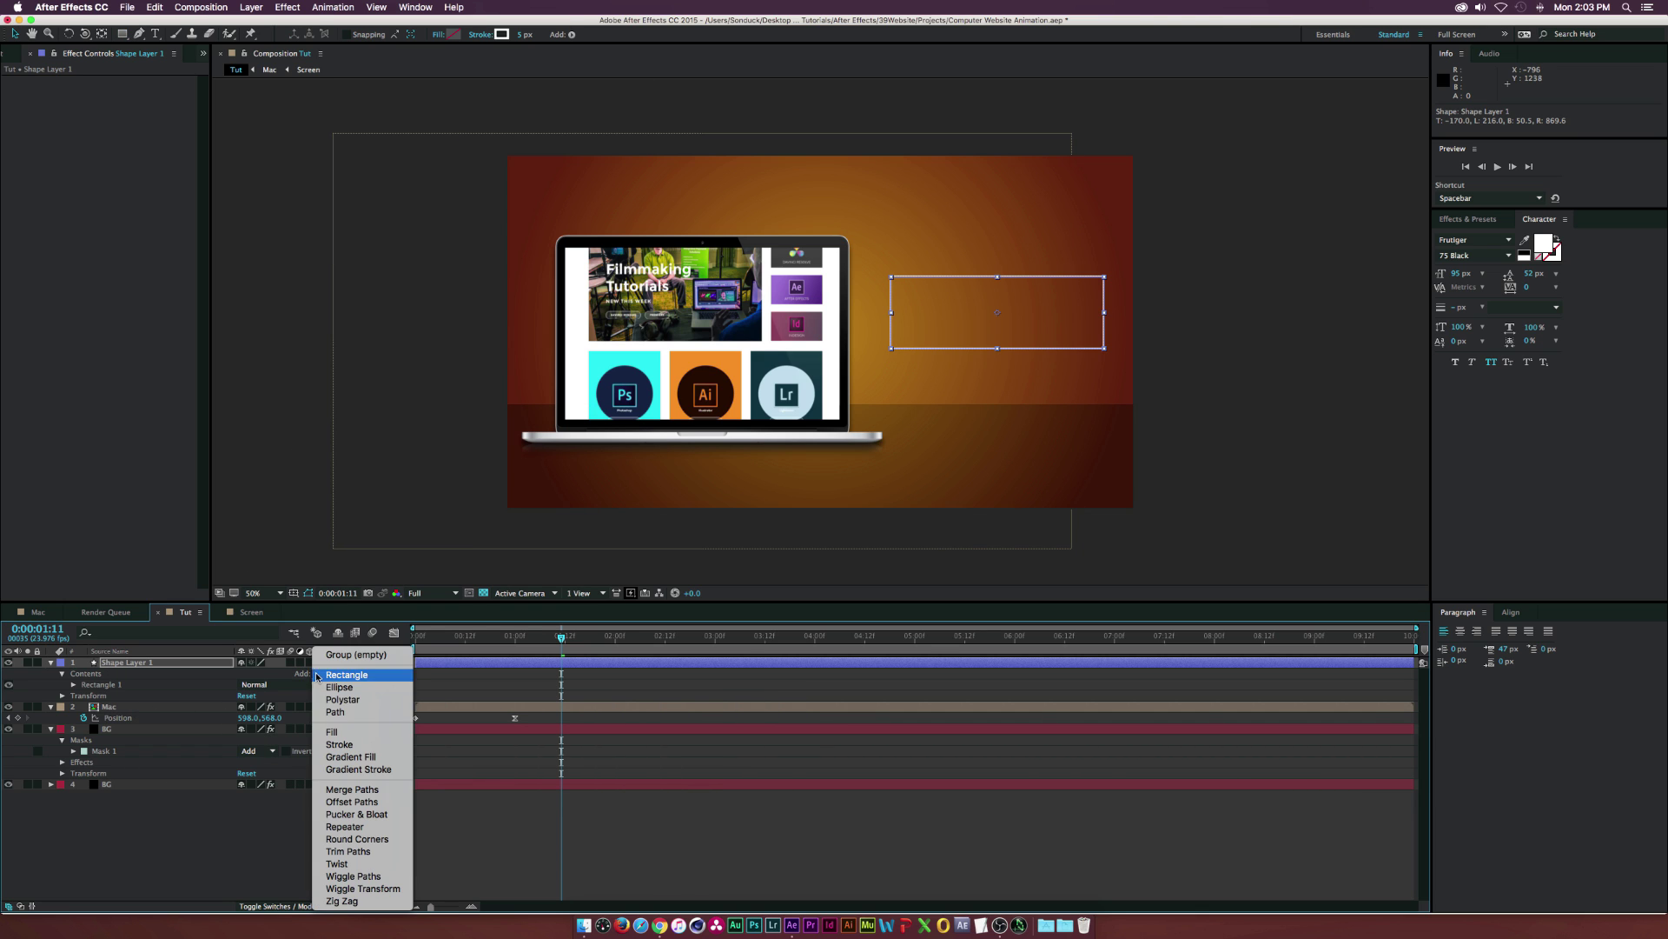
click(349, 850)
drag(549, 645, 545, 645)
click(85, 707)
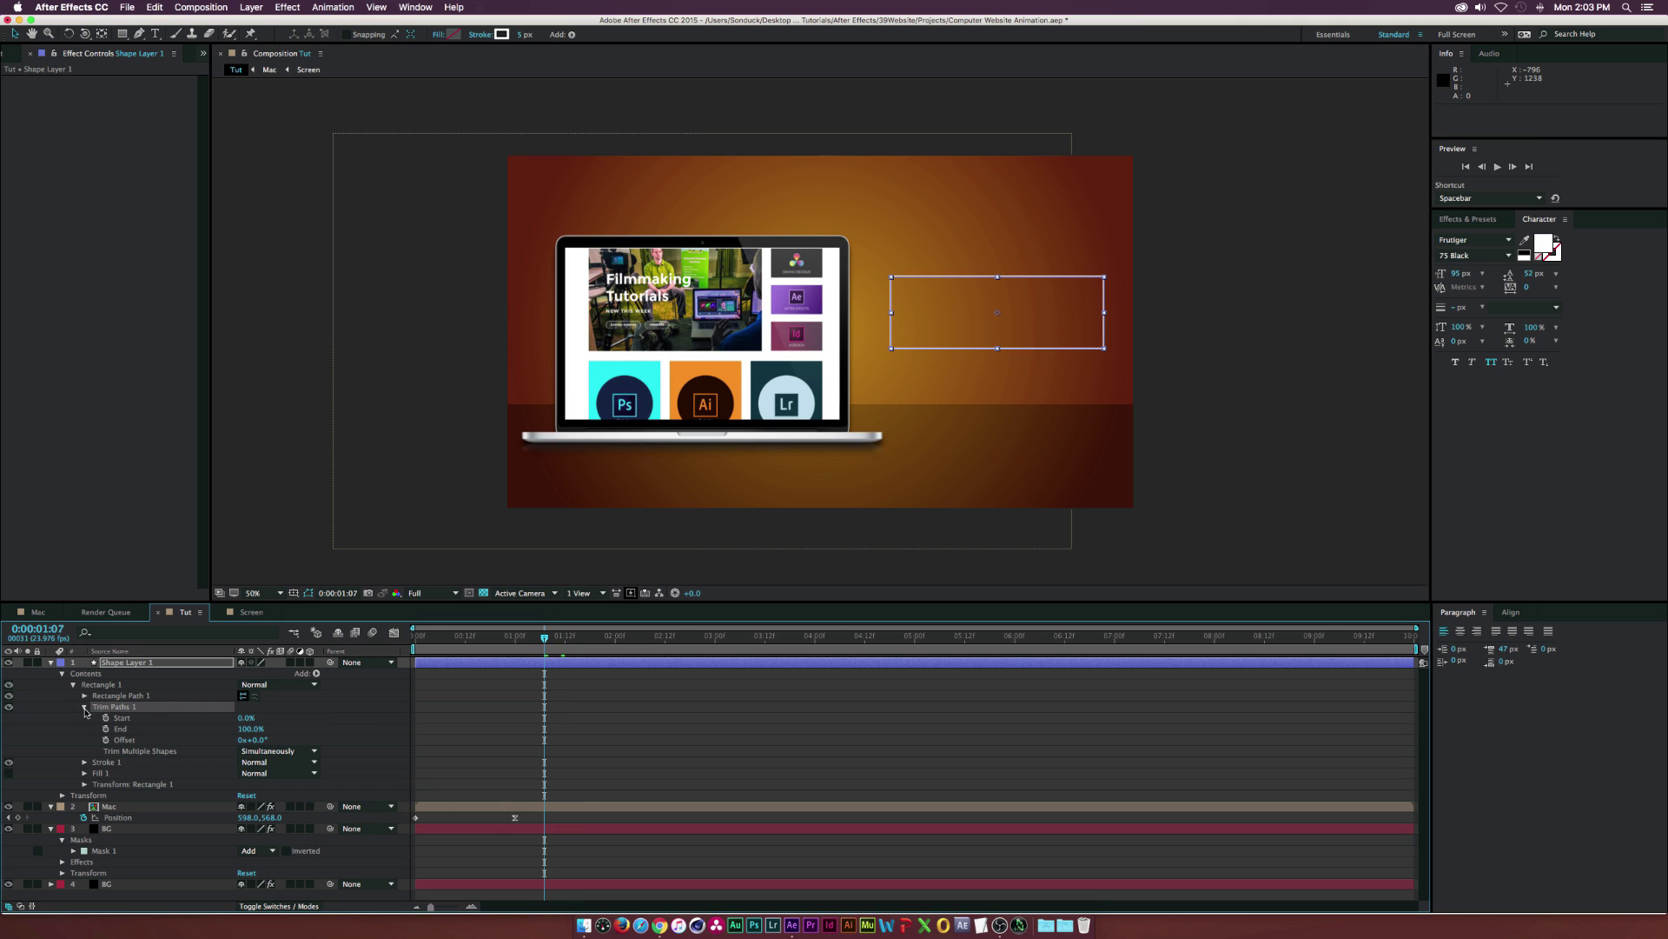
Keyframe the Trim Paths start from 100% at 0:00:01:07 to 0% at 0:00:02:08
click(105, 718)
drag(545, 718, 648, 718)
drag(247, 718, 313, 718)
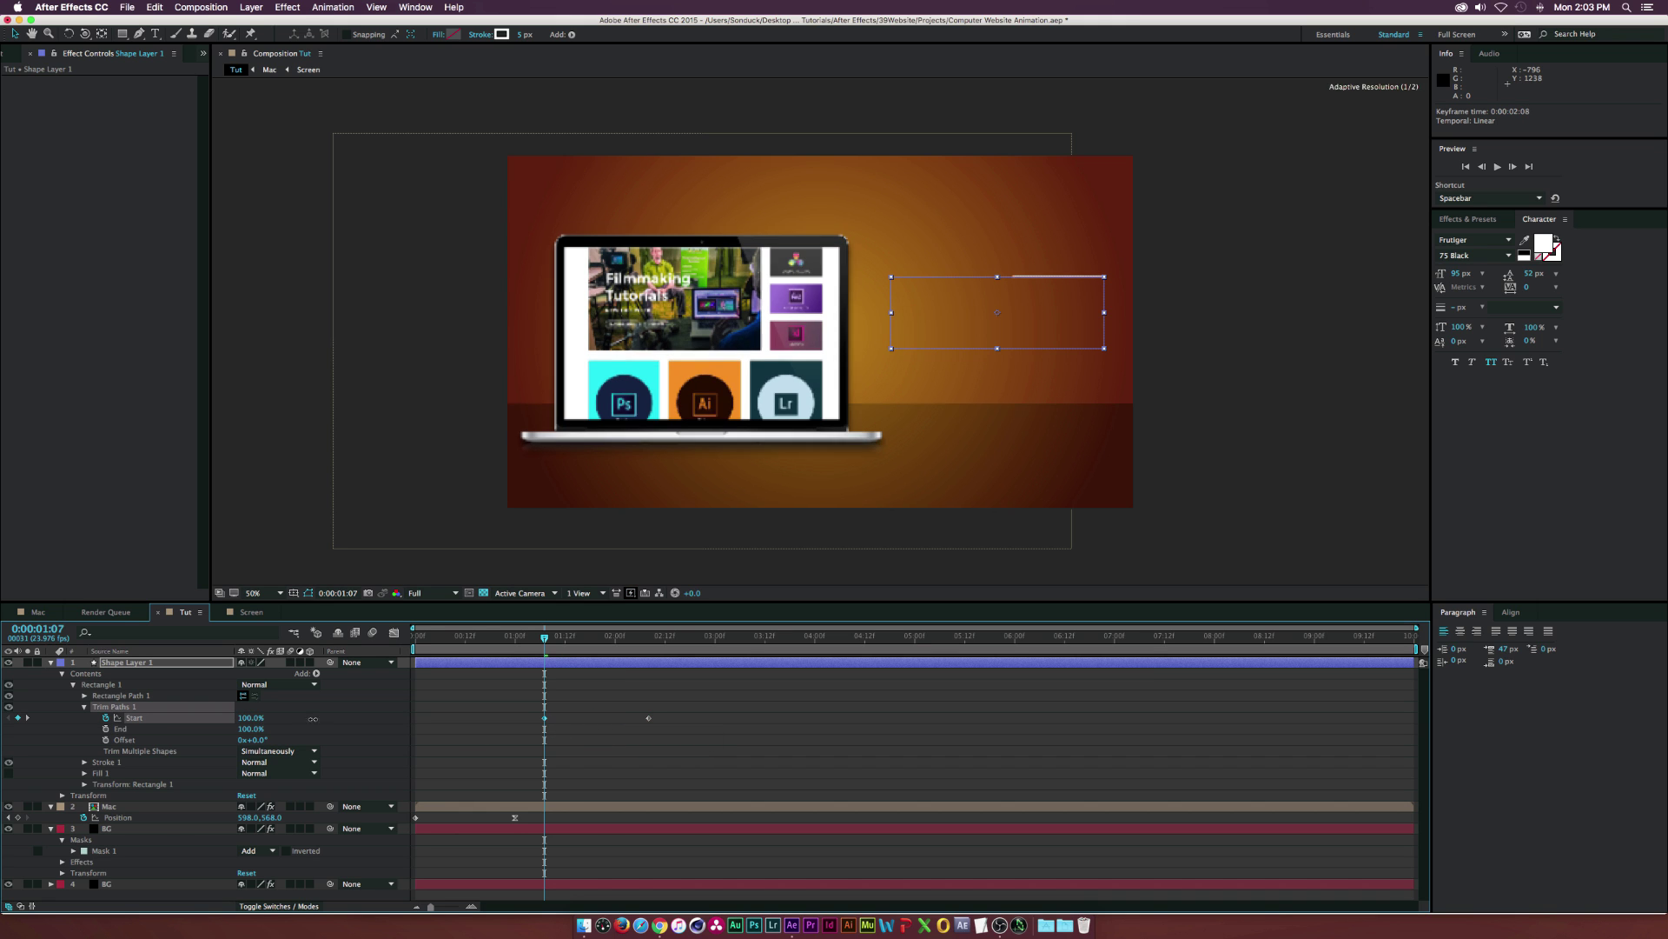
Preview the outline animation, Easy Ease the final Trim Paths start keyframe and go to 0:00:02:16
key(space)
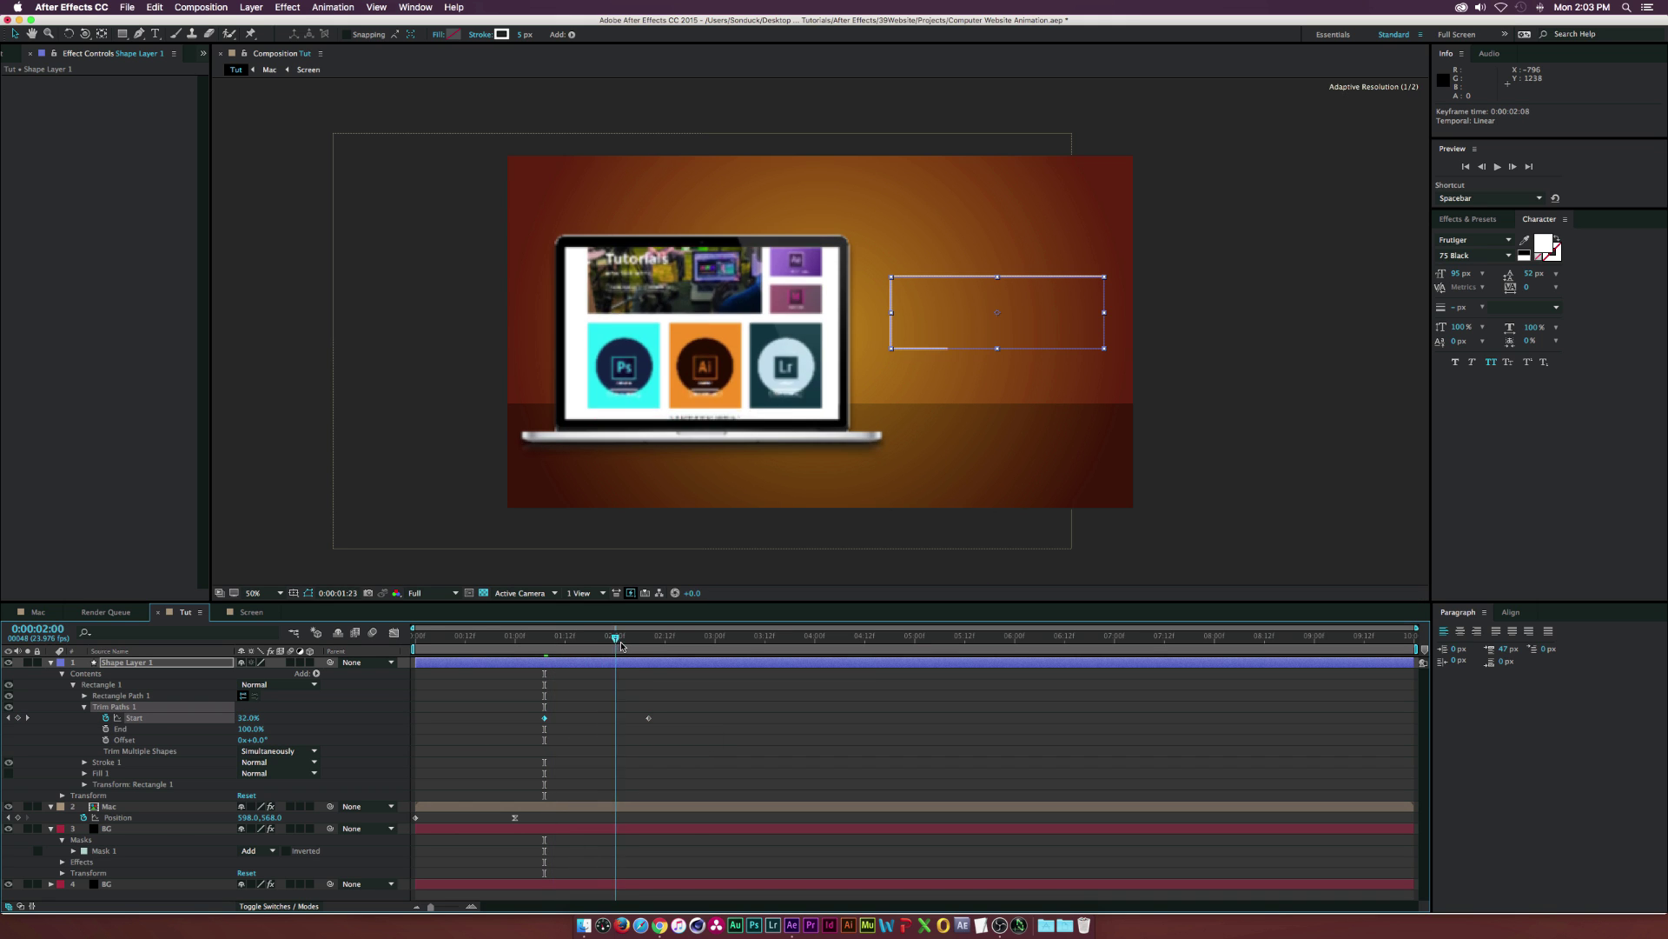
drag(678, 708, 588, 748)
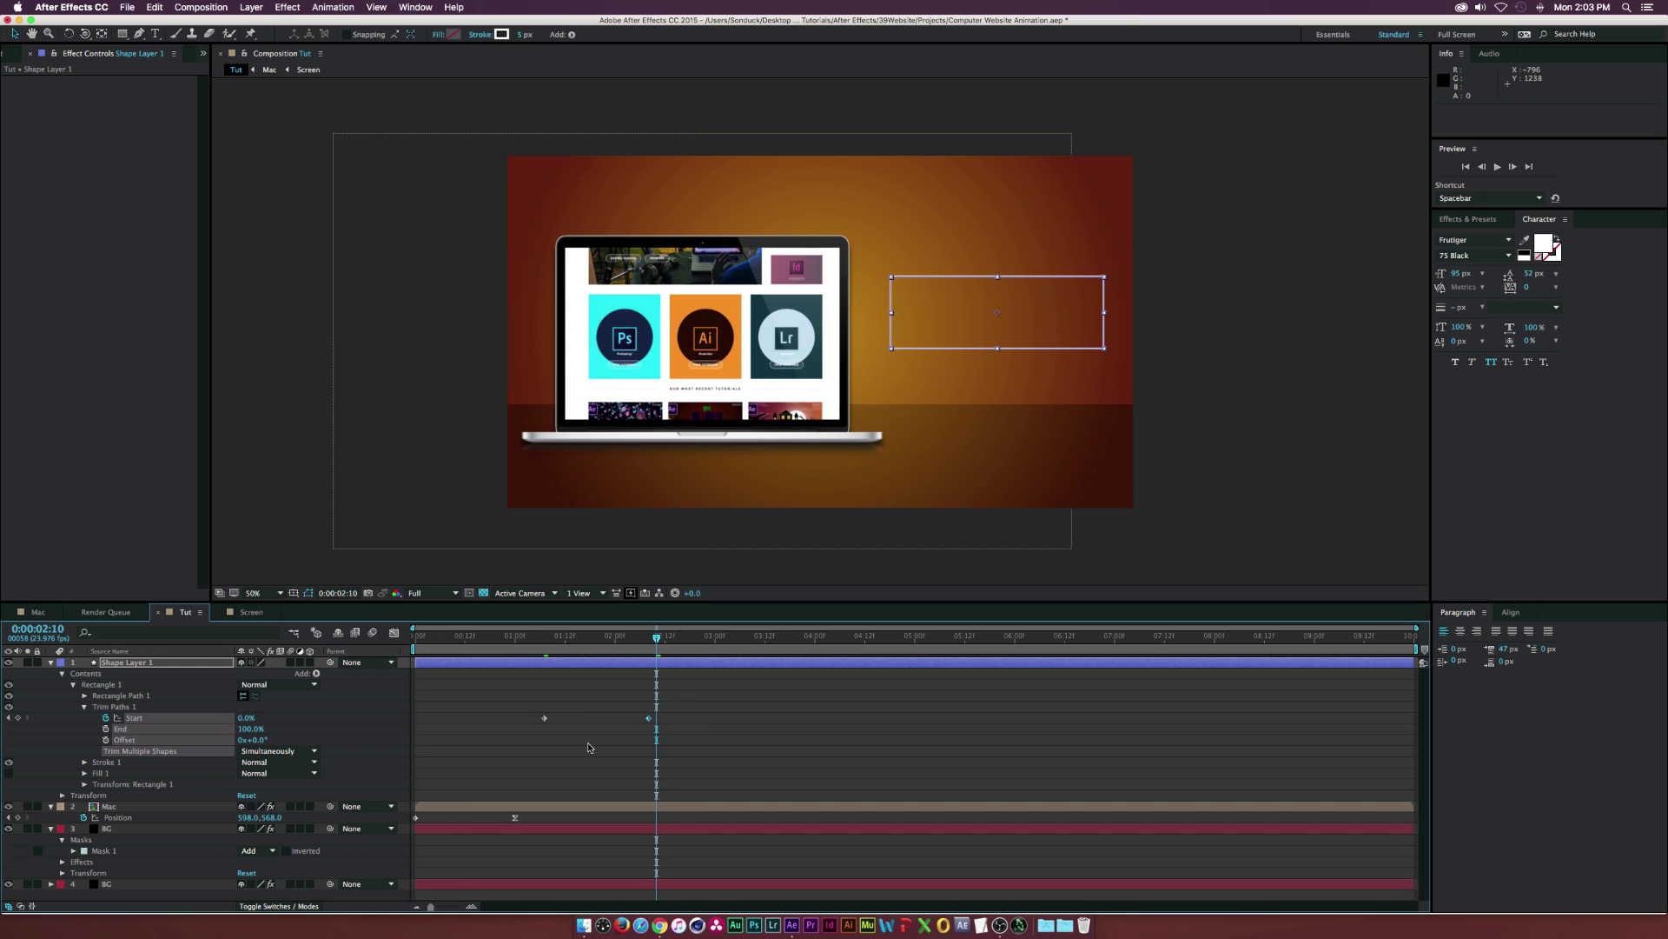
drag(606, 638, 682, 638)
click(498, 504)
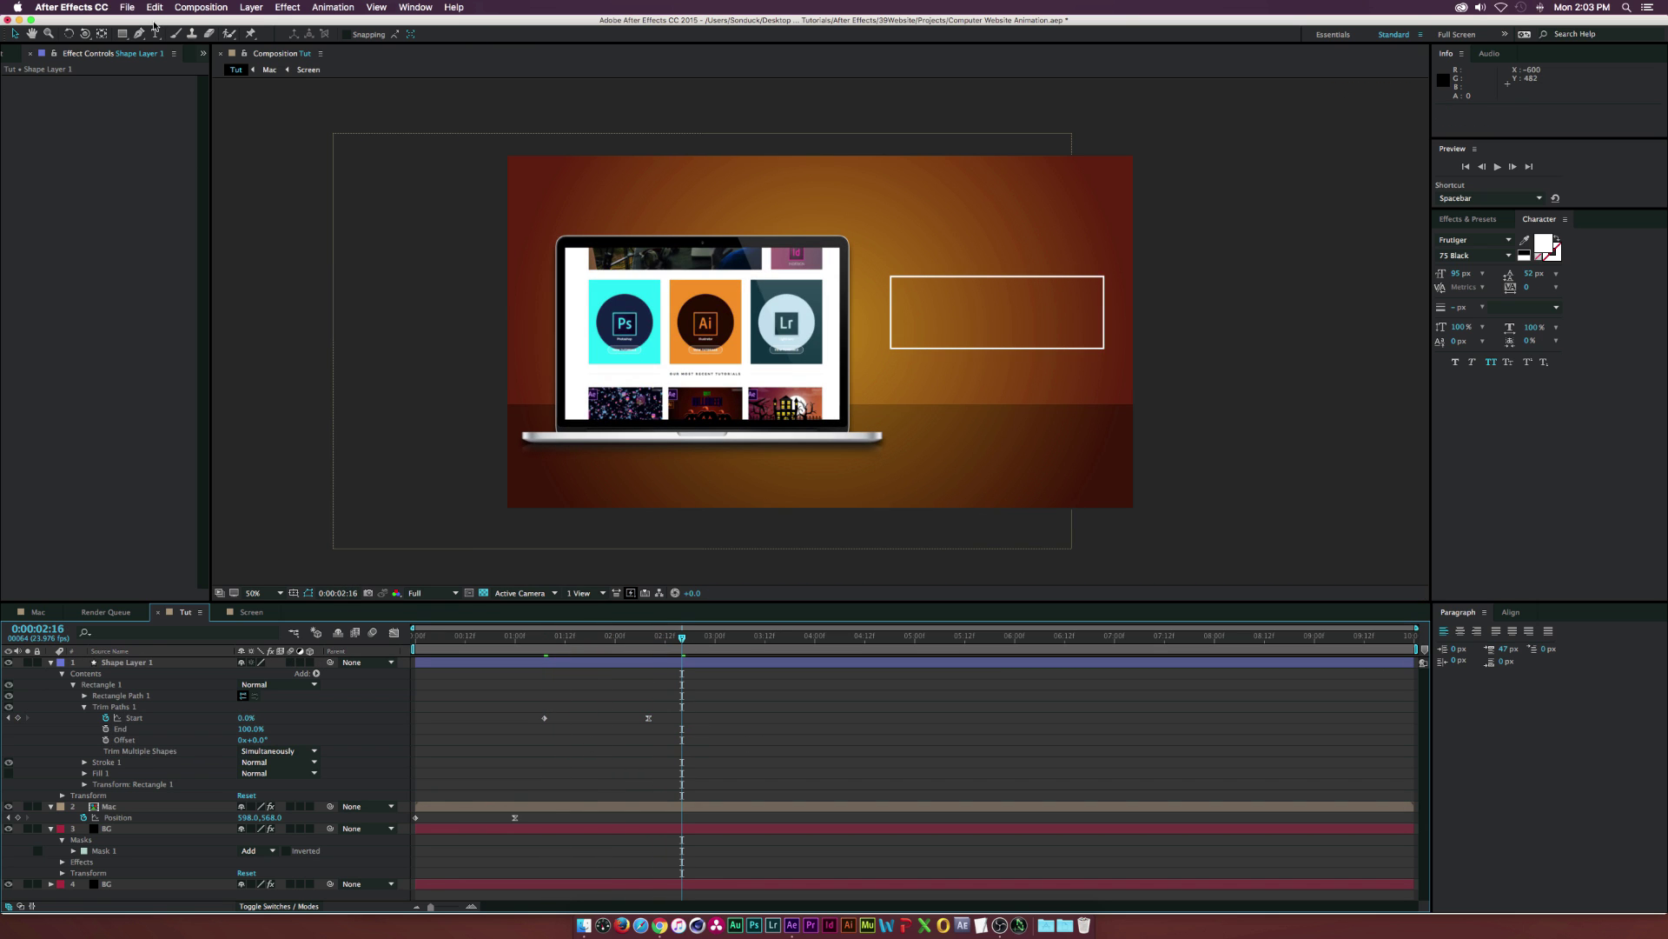
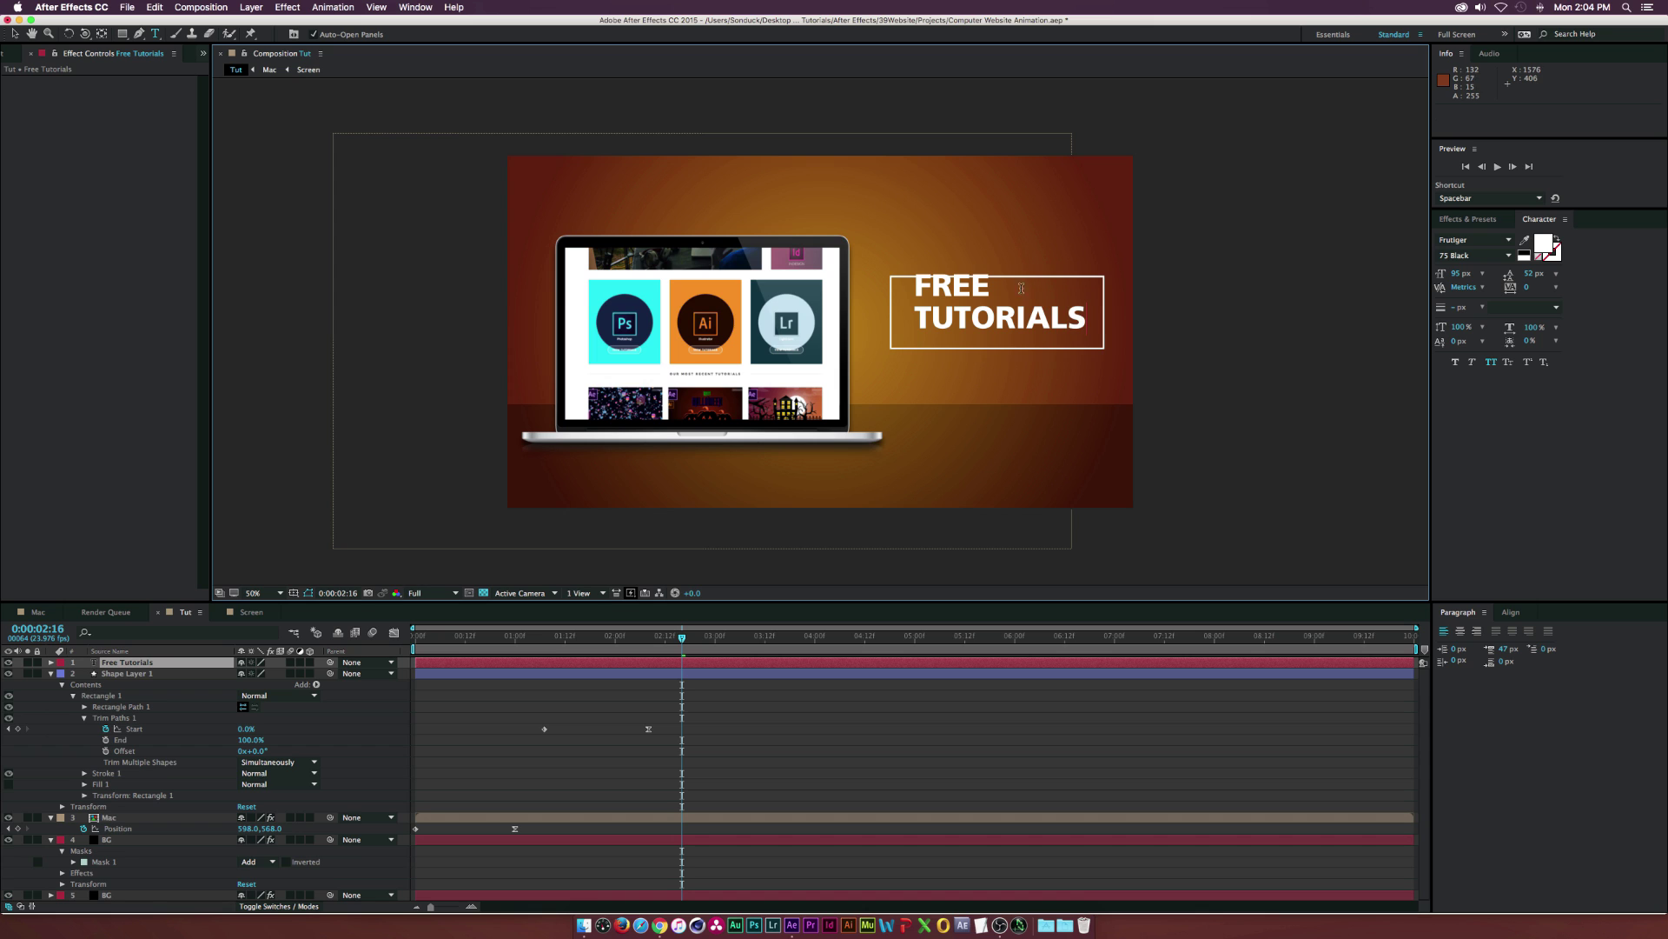
Set the word TUTORIALS in the FREE TUTORIALS text to 55 Roman and move the text inside the outlined box
key(shift+End)
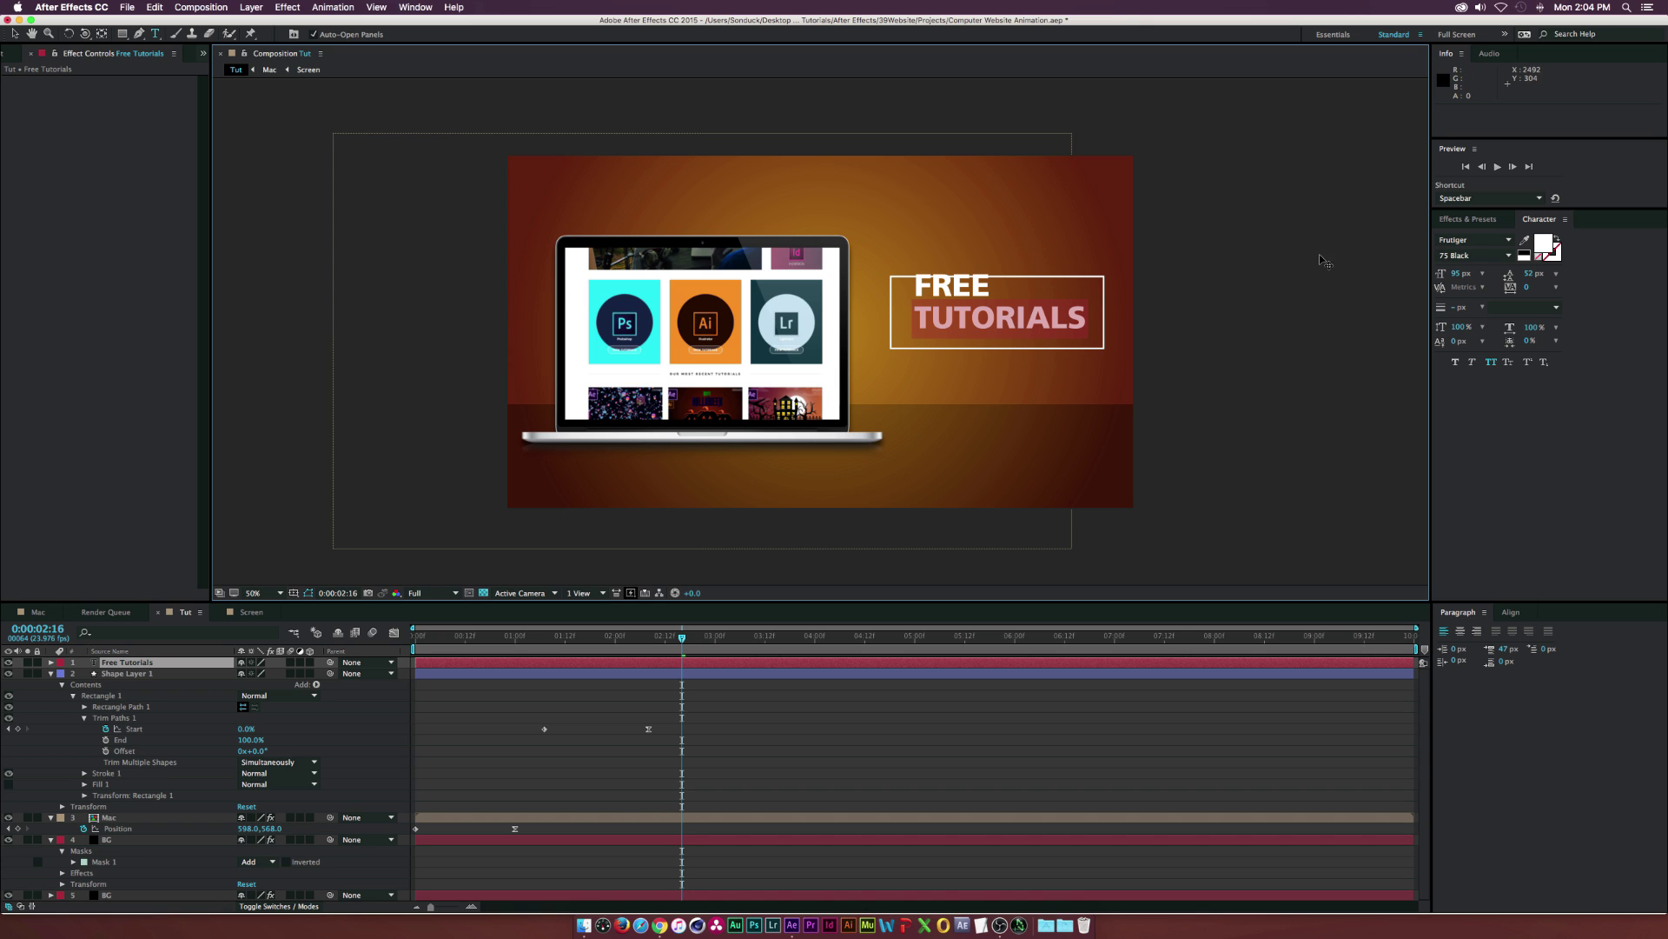
click(1475, 255)
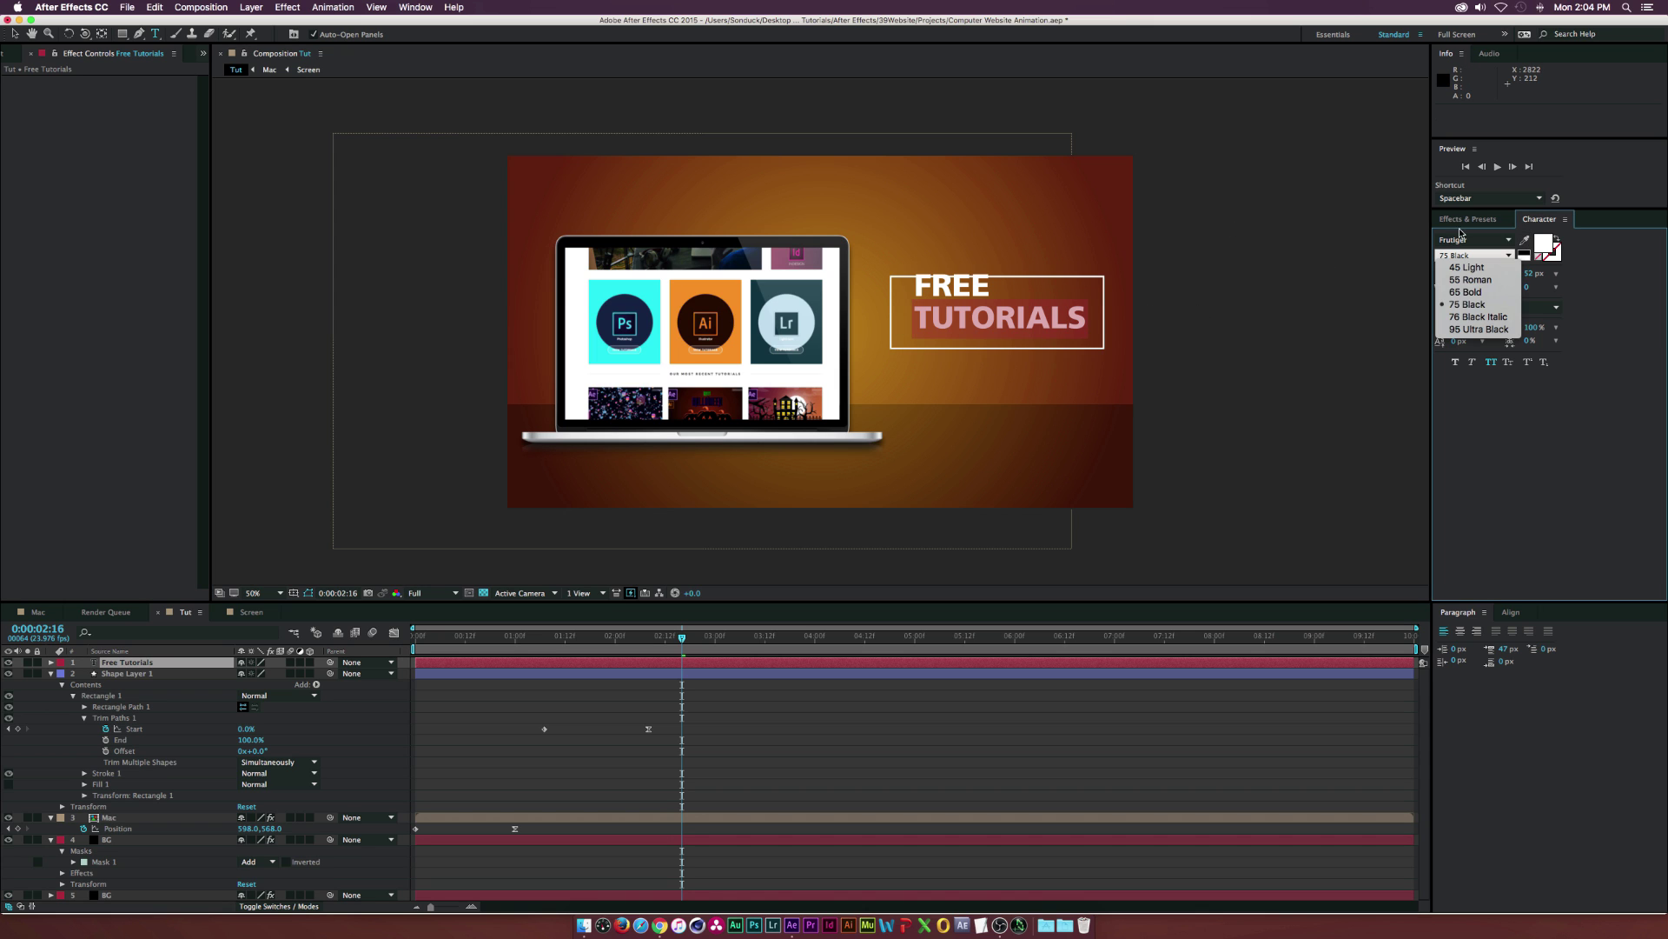
click(1489, 280)
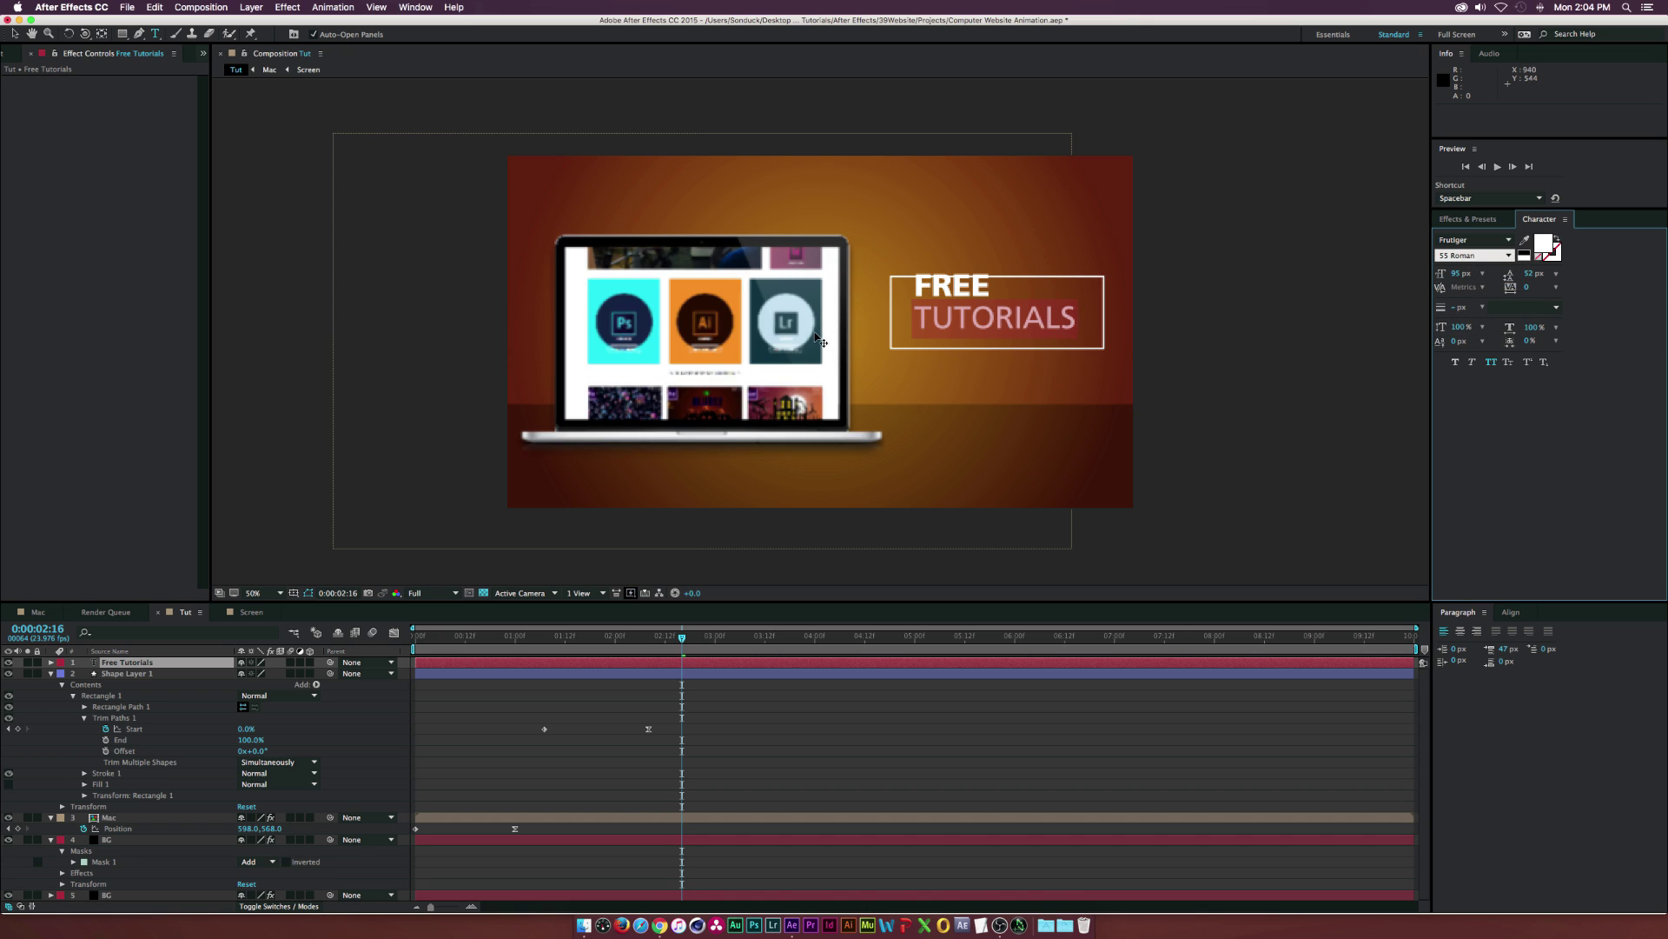
click(946, 288)
drag(941, 318, 1047, 318)
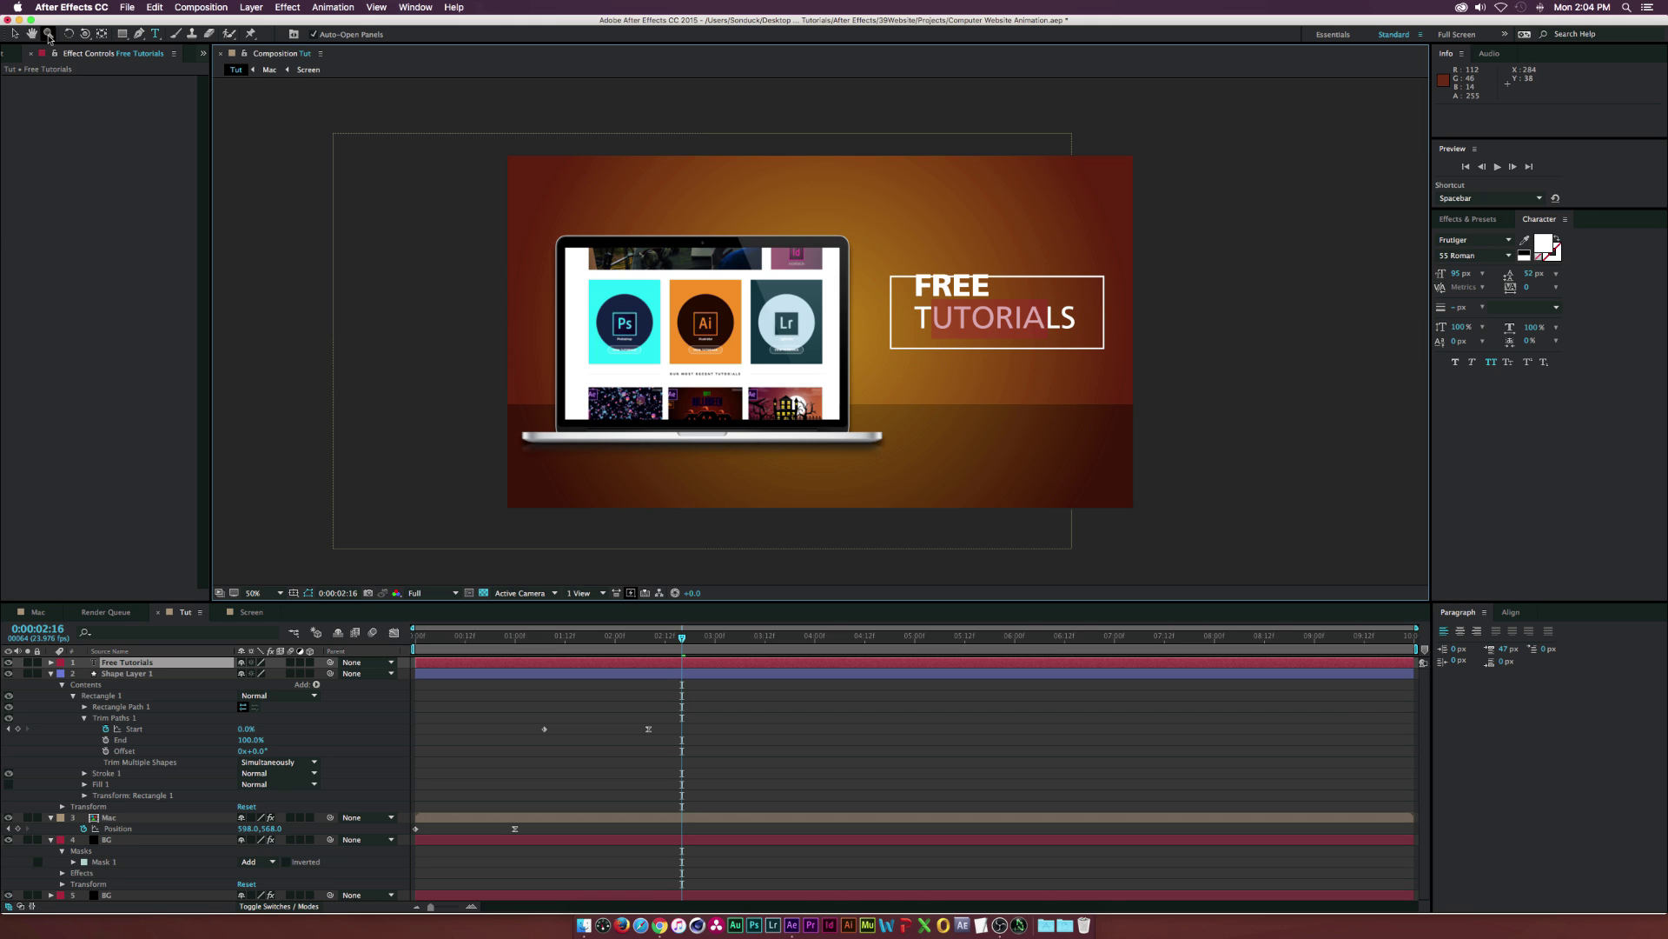
key(Escape)
drag(953, 296, 914, 325)
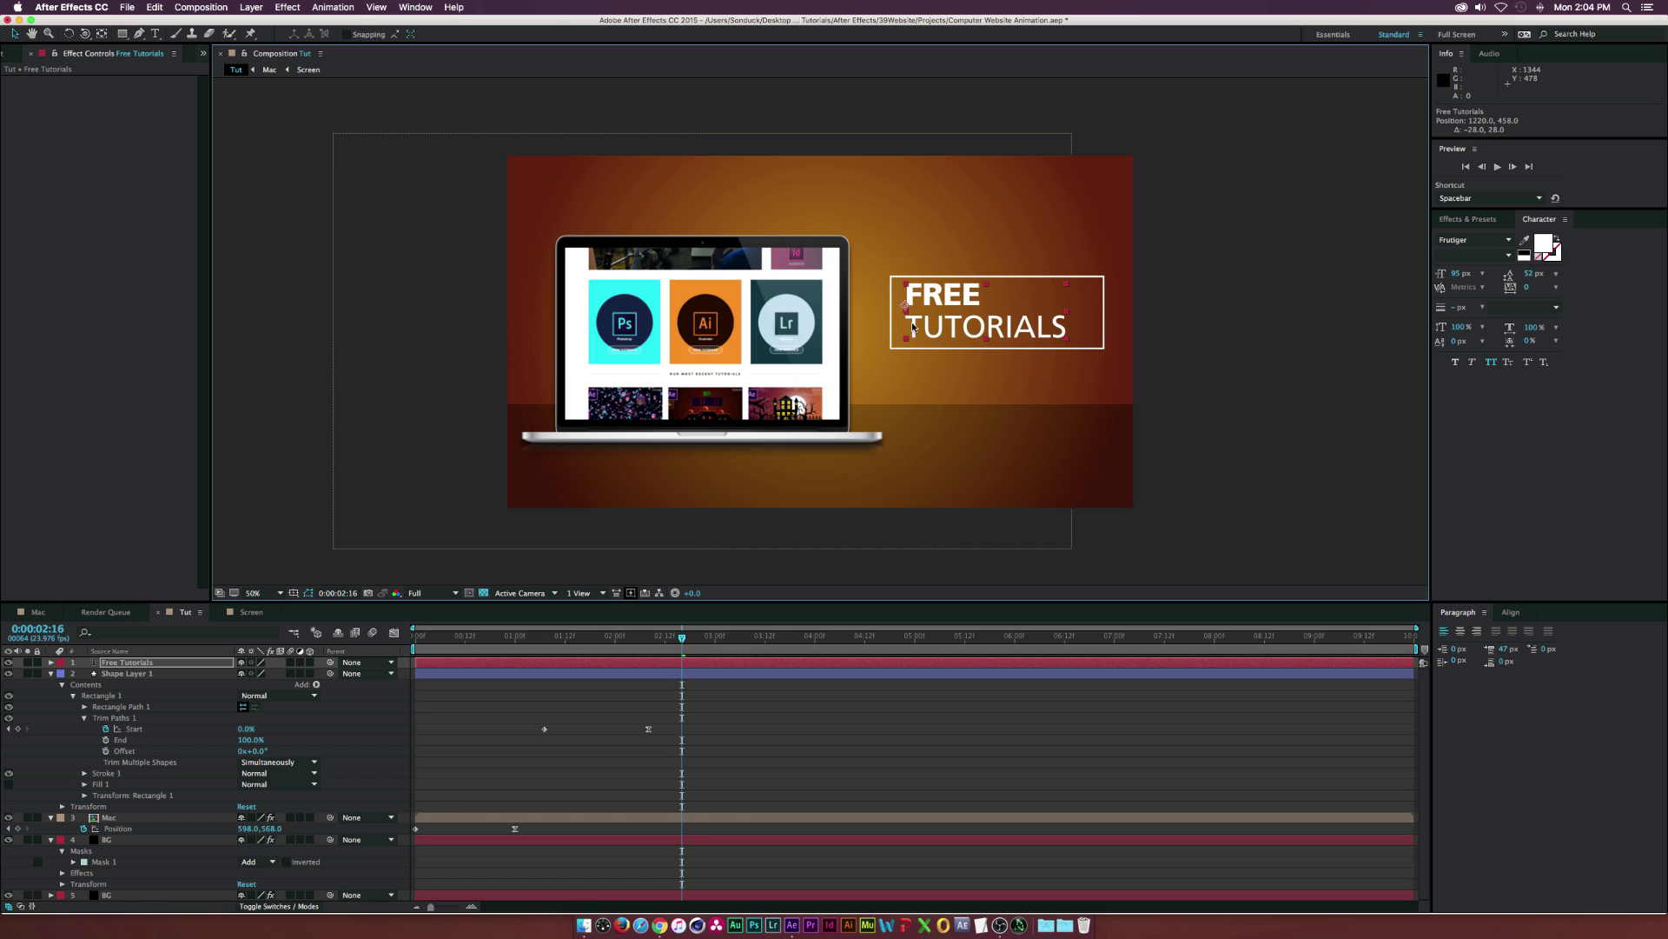
Collapse the outline layer and align it and the text layer to each other's horizontal and vertical centers
click(52, 674)
click(120, 671)
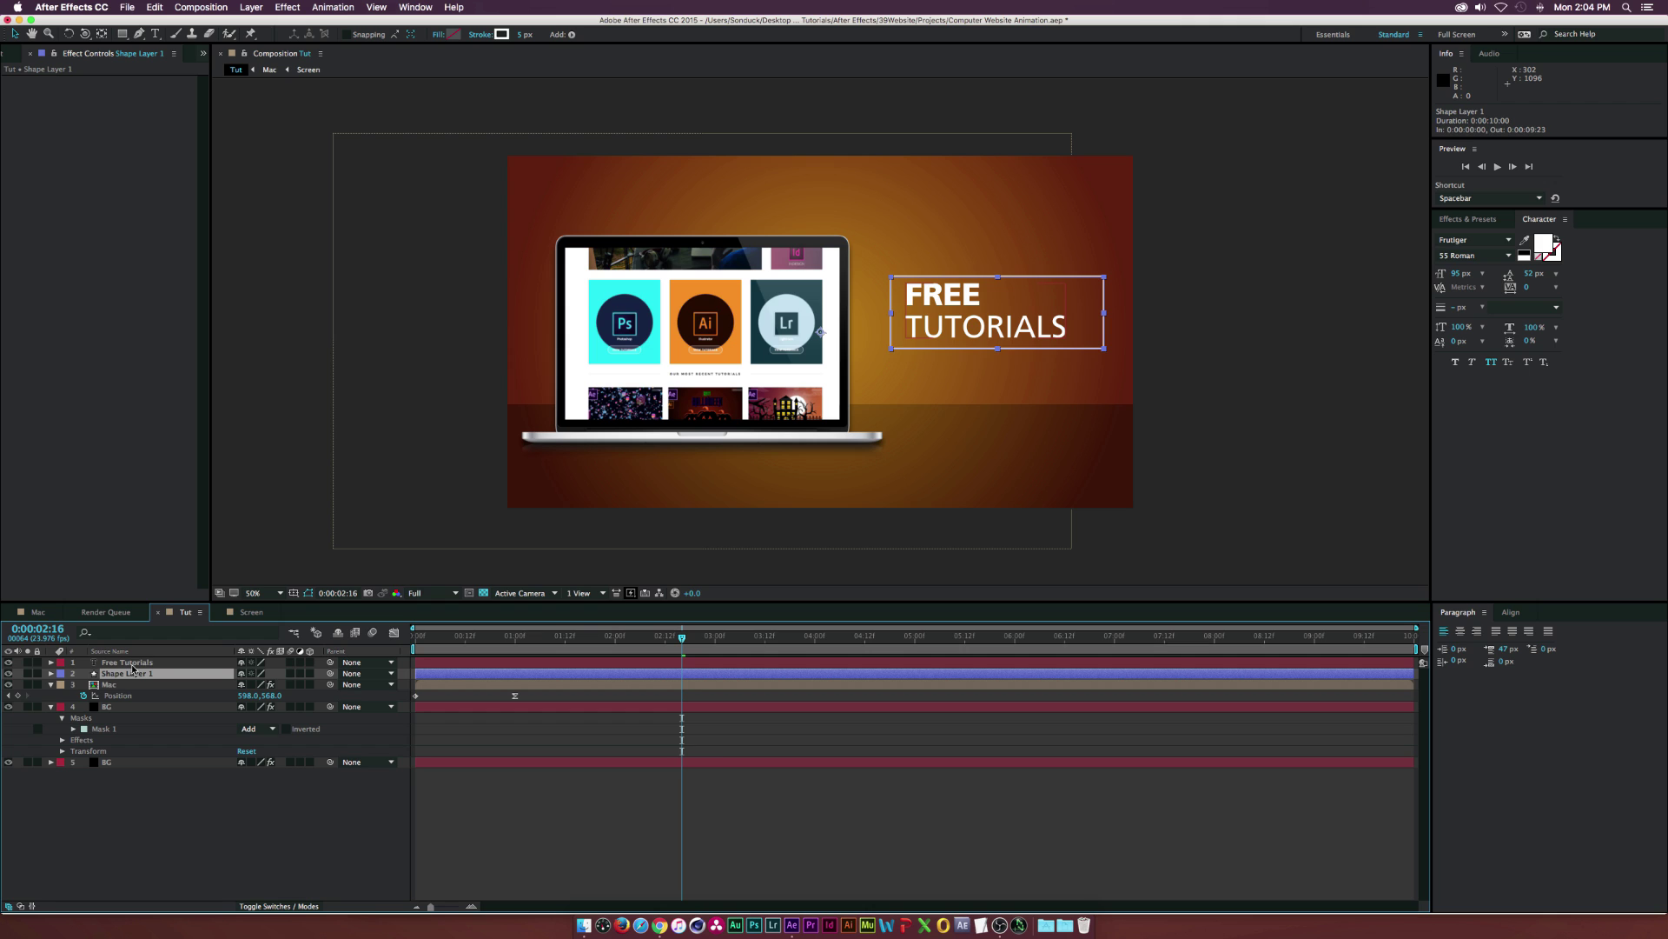
shift+click(123, 663)
click(1511, 615)
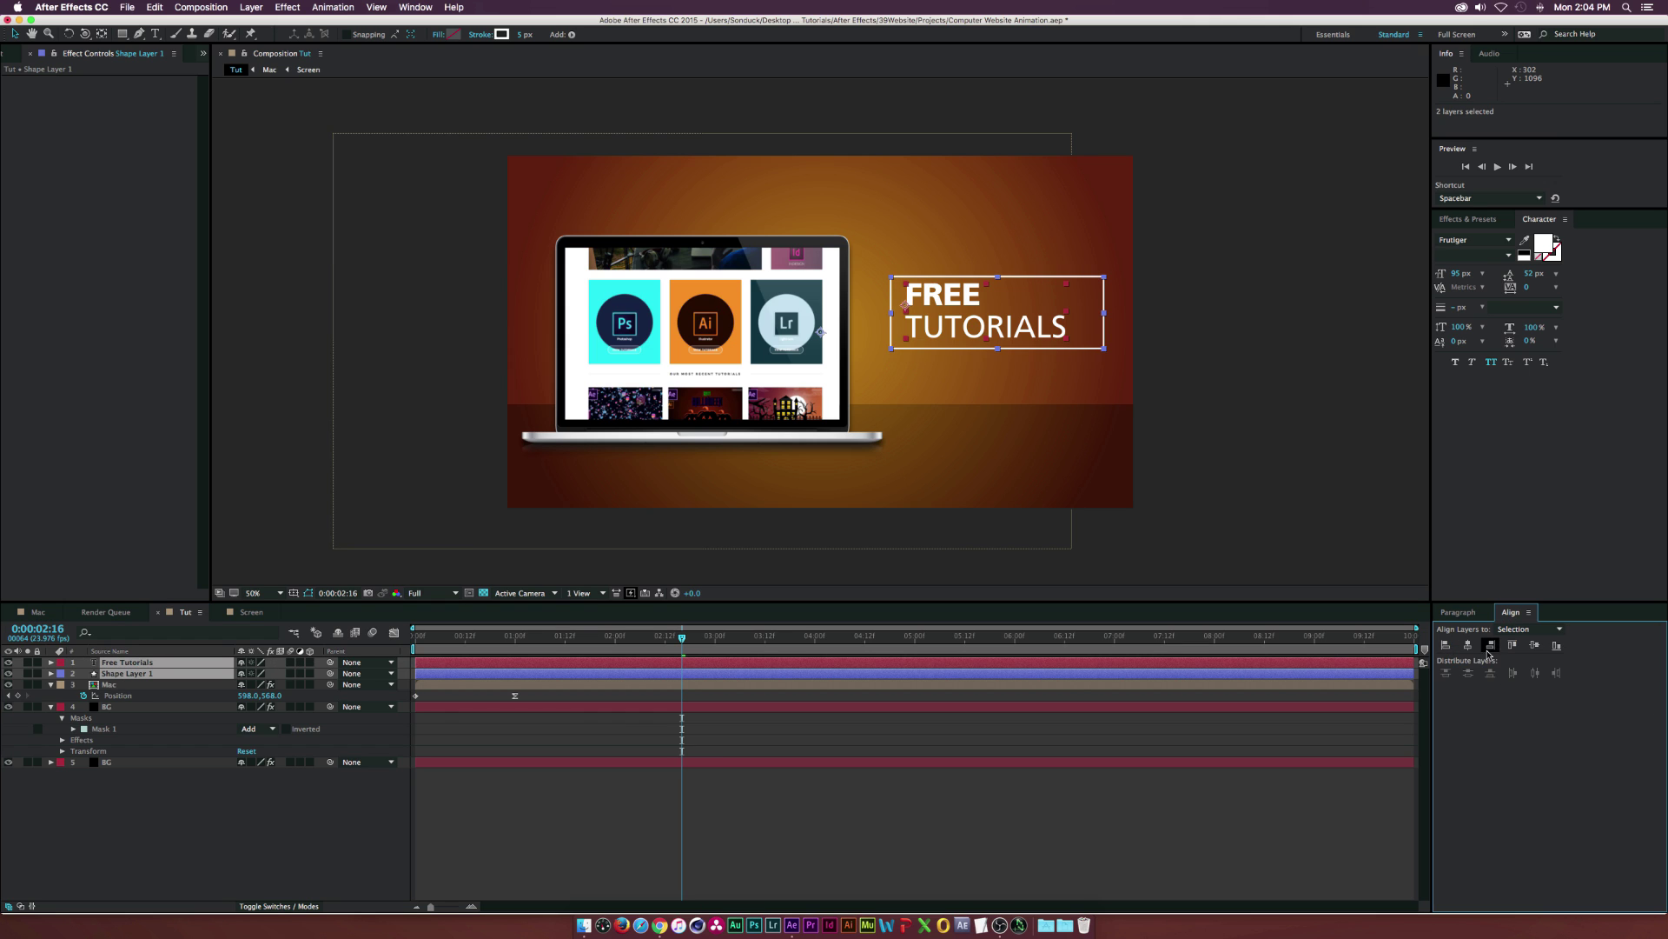
click(1468, 645)
click(1534, 645)
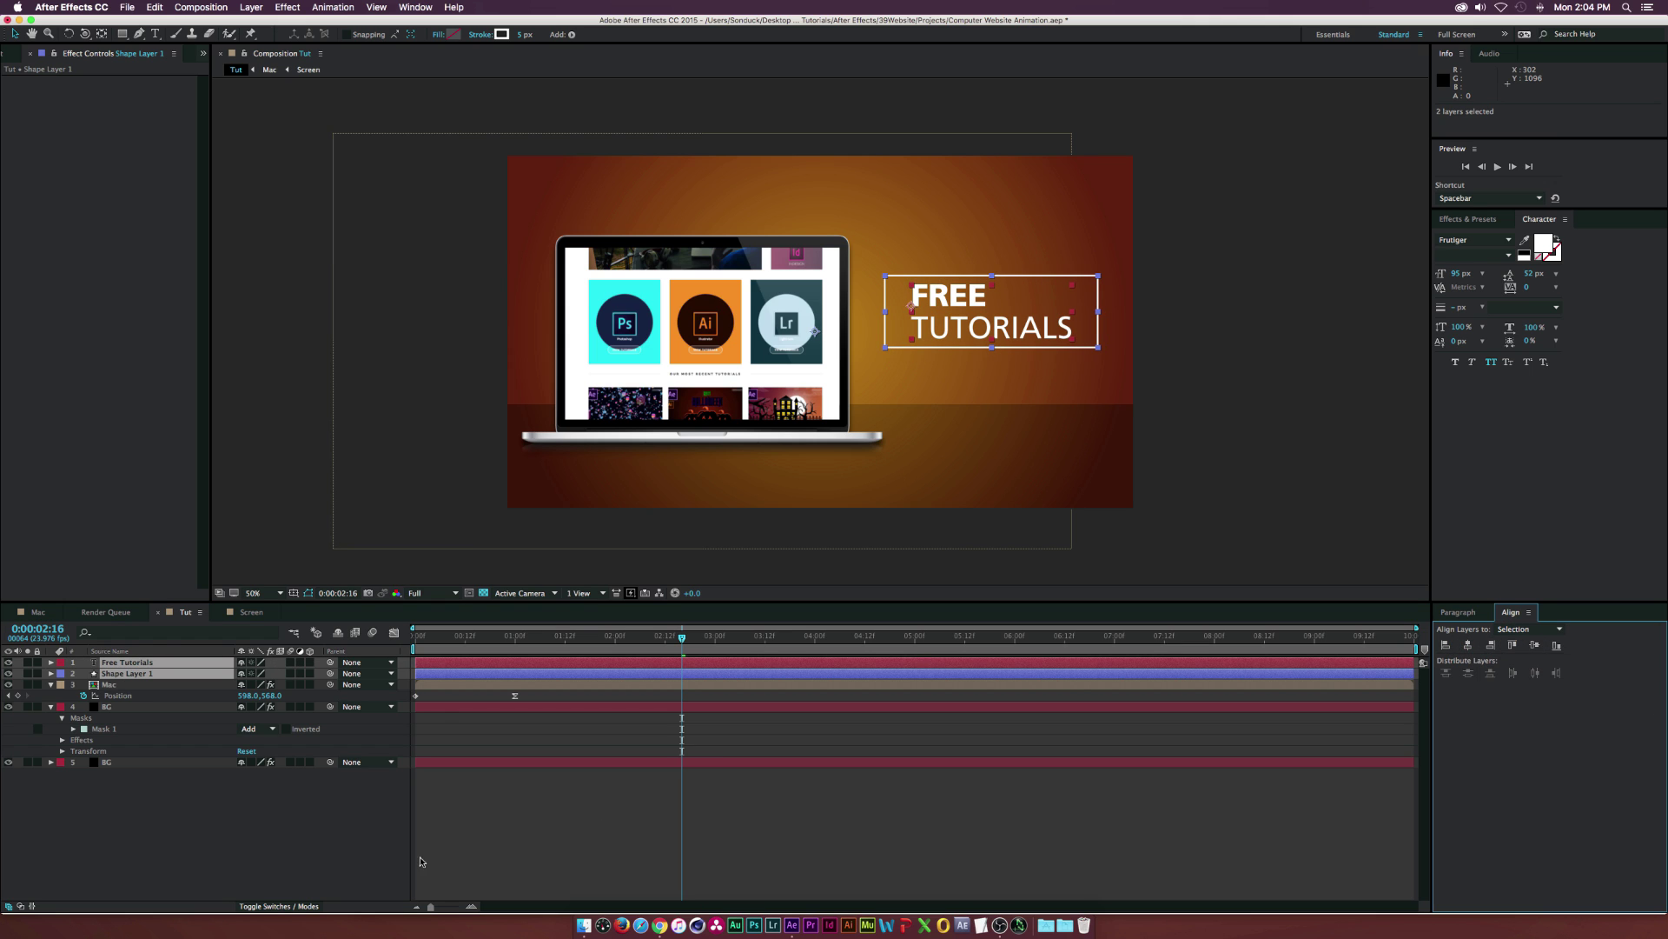
Move the Free Tutorials text horizontally about 34 px toward the laptop, keeping it inside the box
click(247, 772)
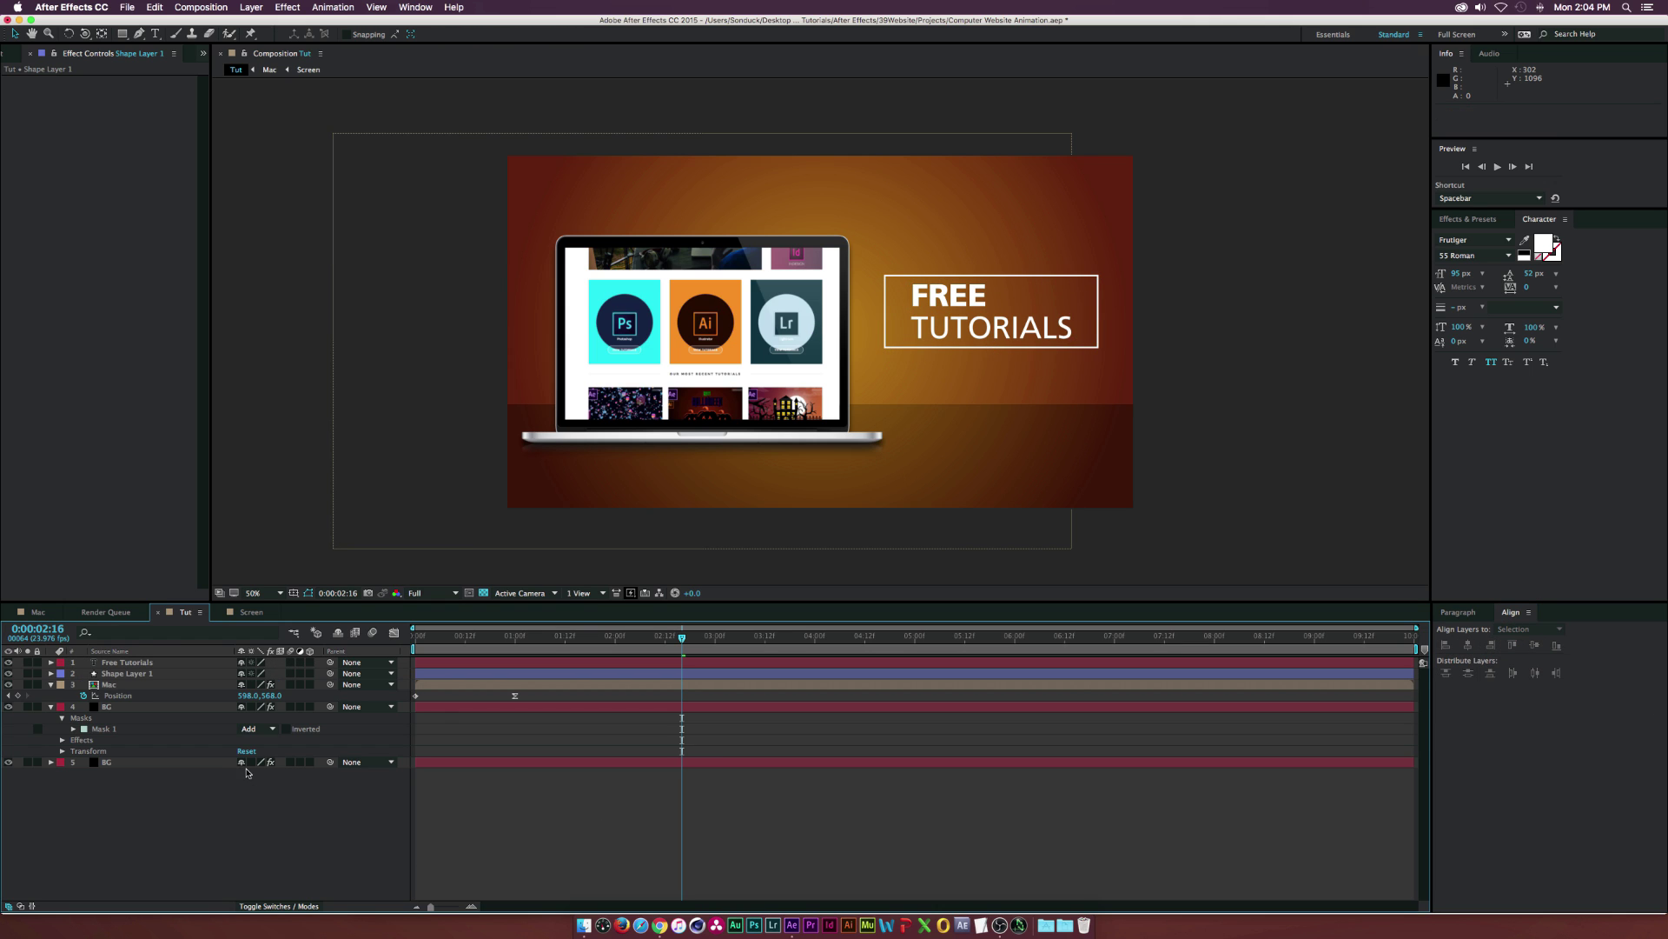
click(122, 663)
drag(986, 331, 975, 332)
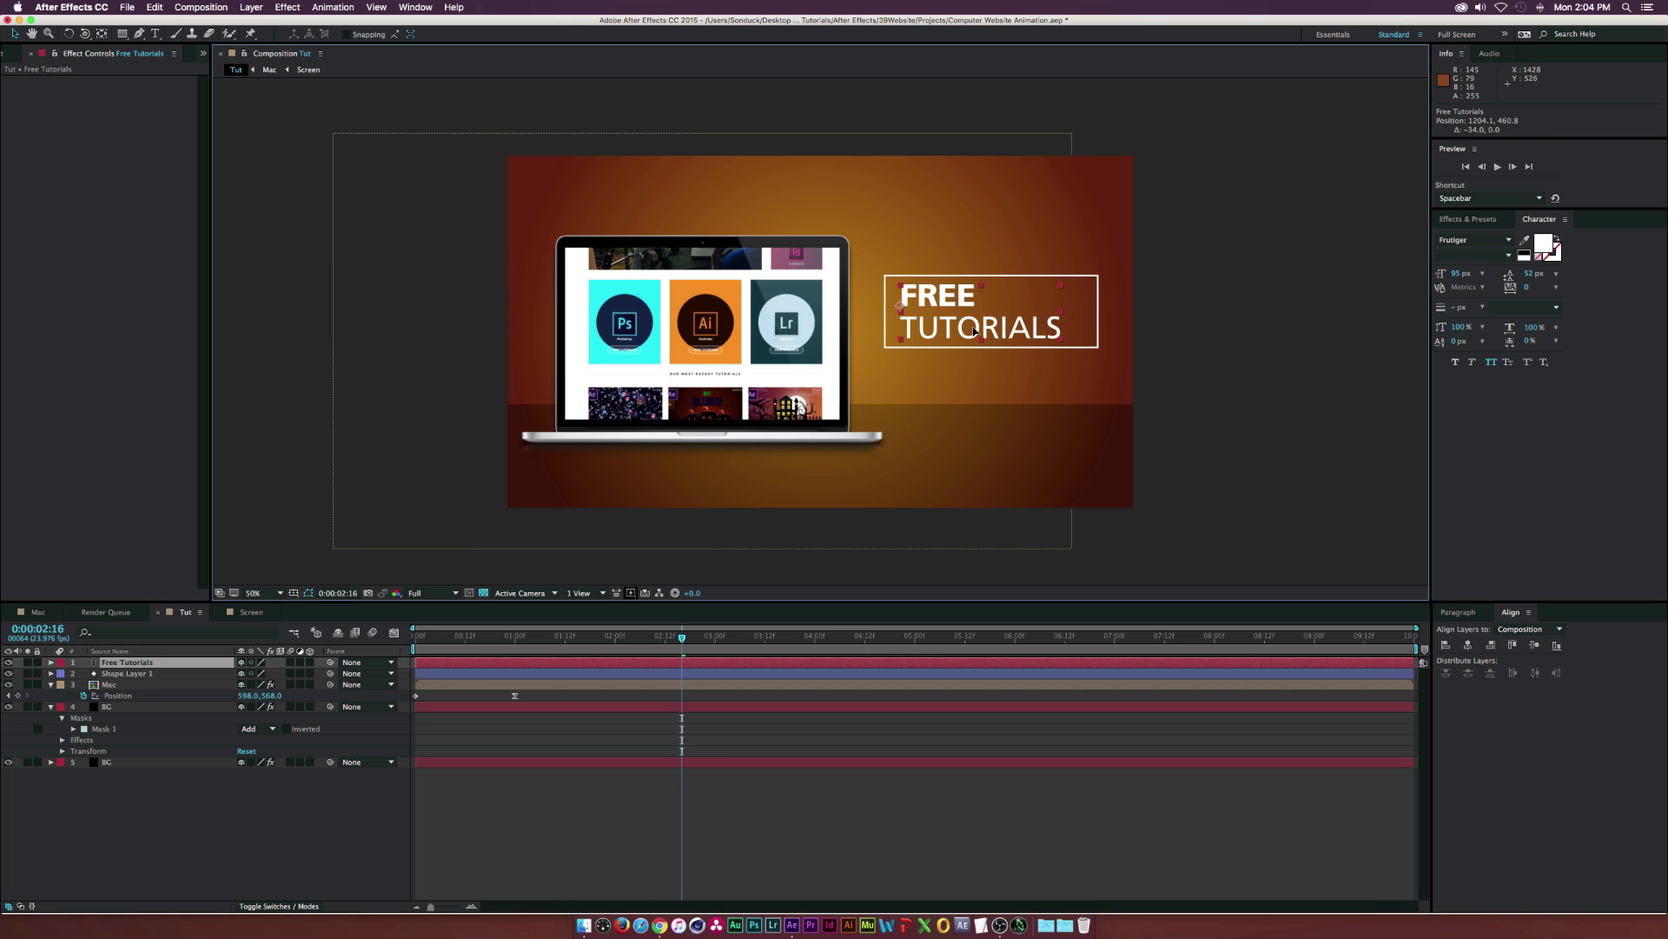
click(396, 198)
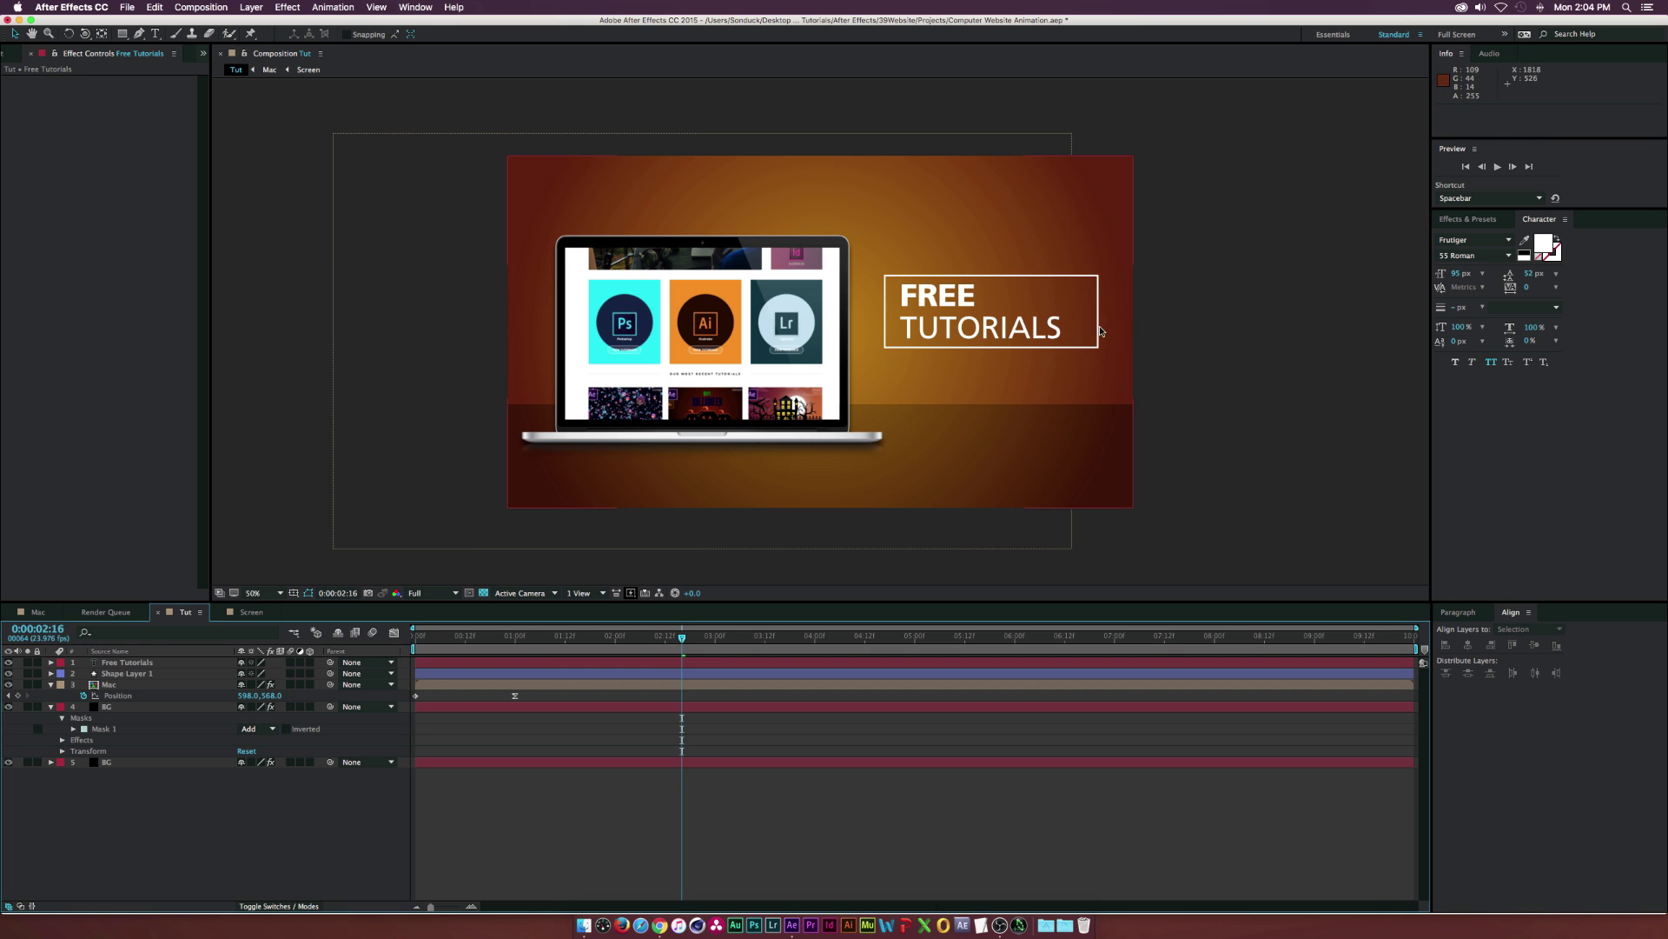
Apply the Straight In By Word text animation preset to the Free Tutorials layer at 0:00:02:16
click(130, 663)
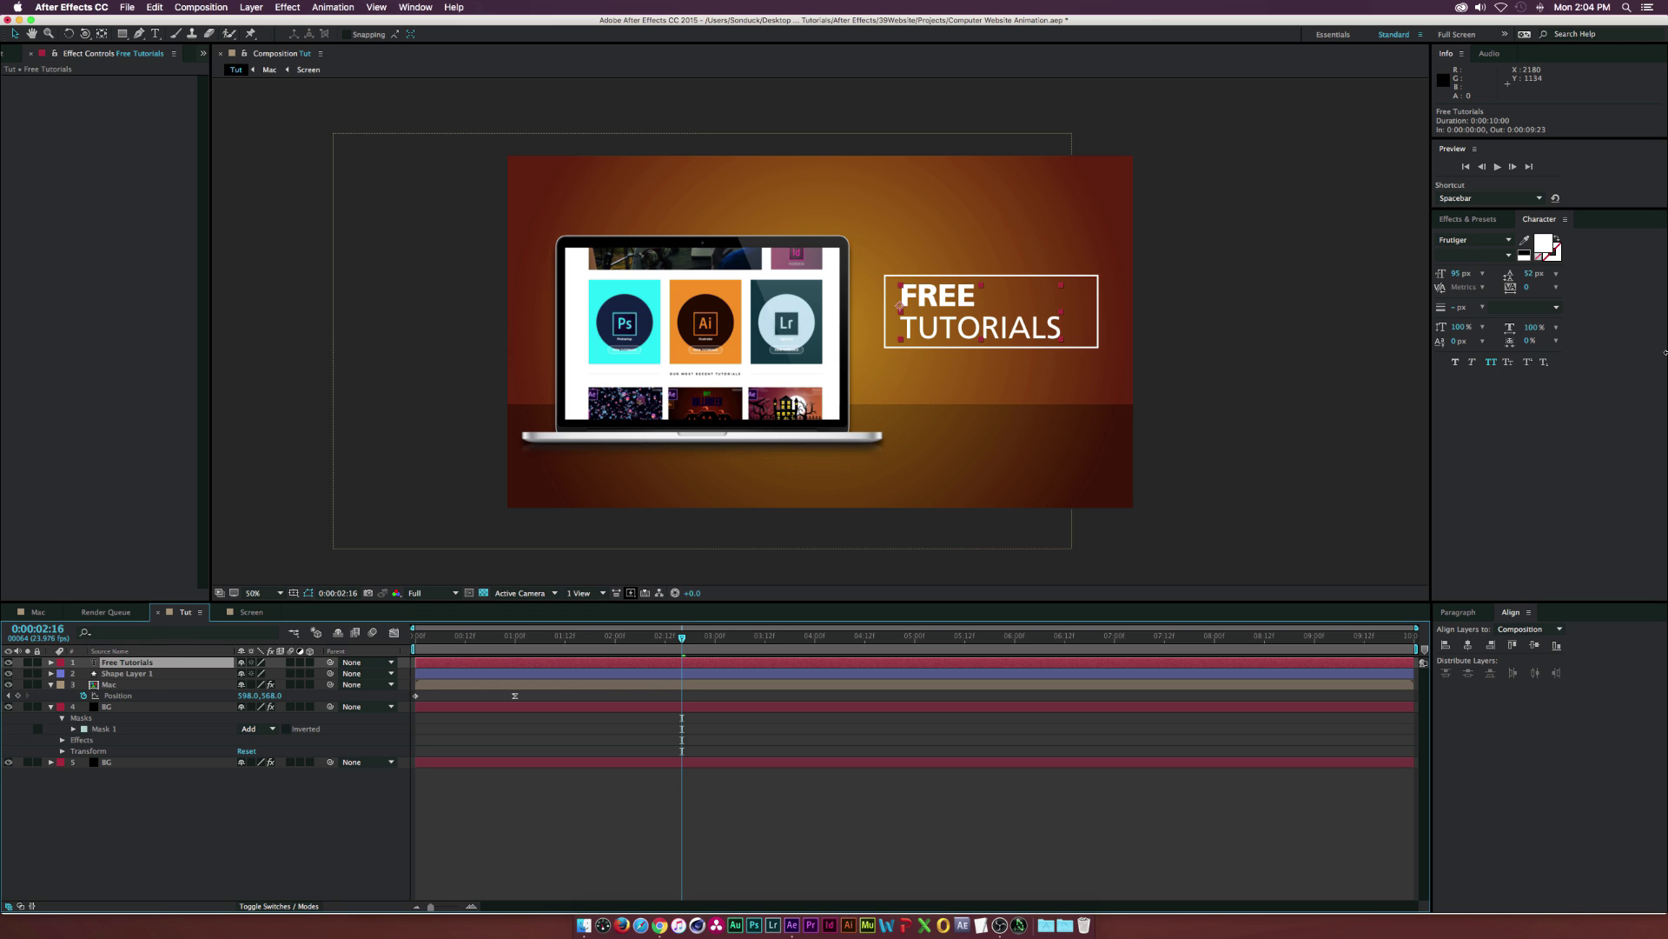
click(1477, 219)
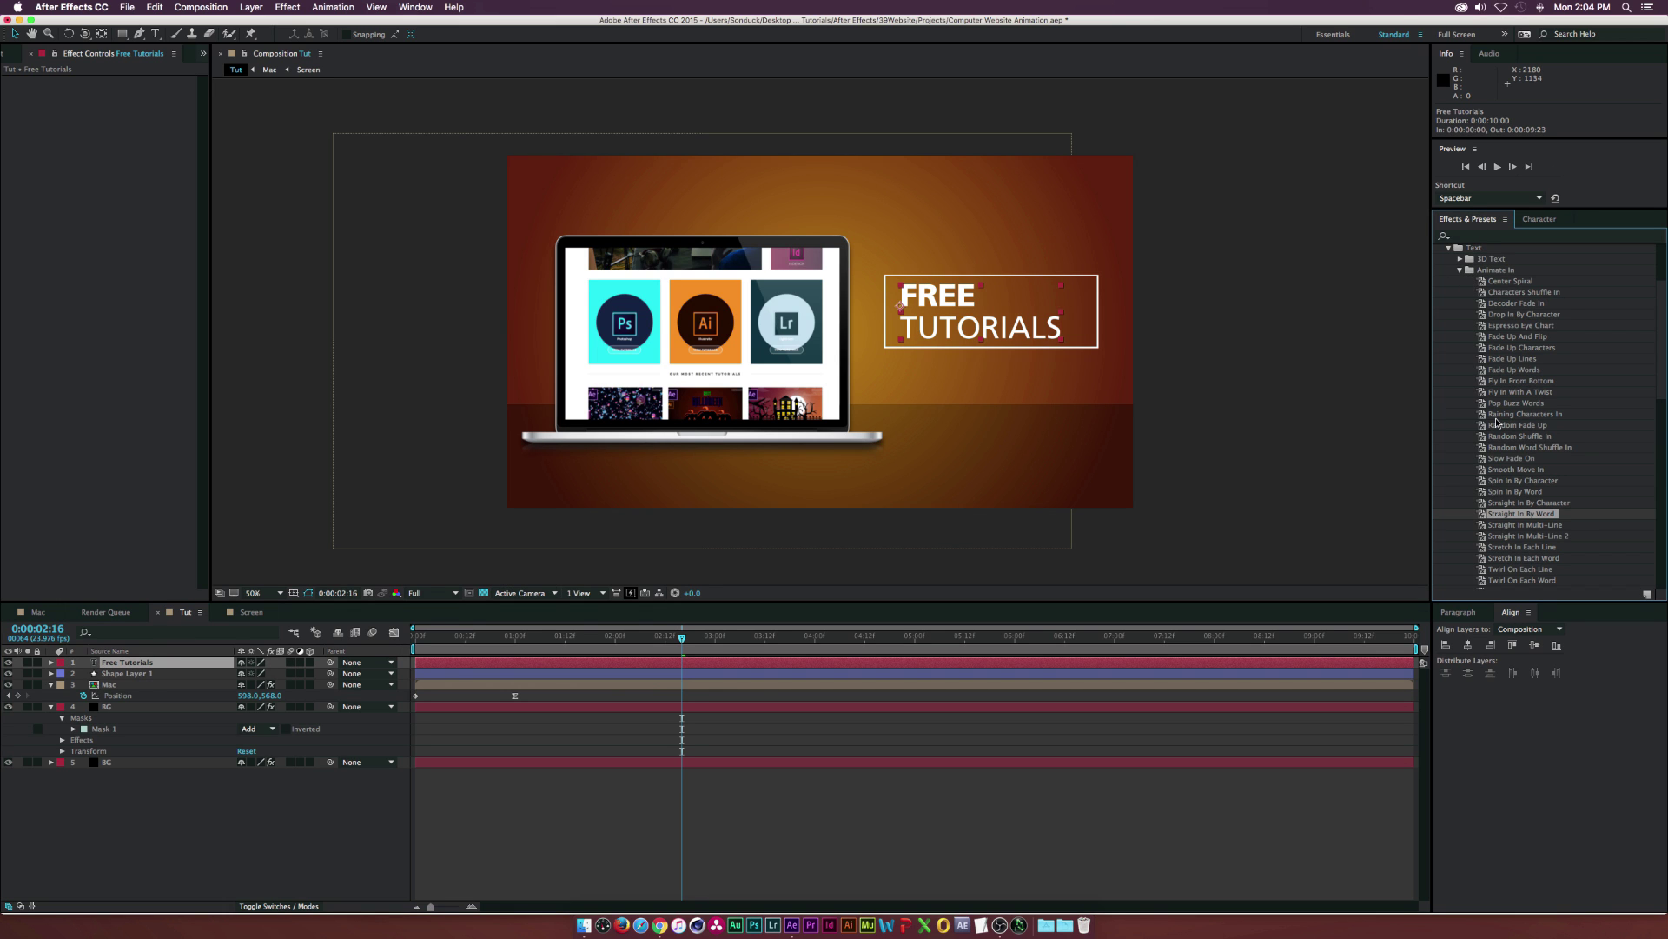
scroll(1478, 295, up, 5)
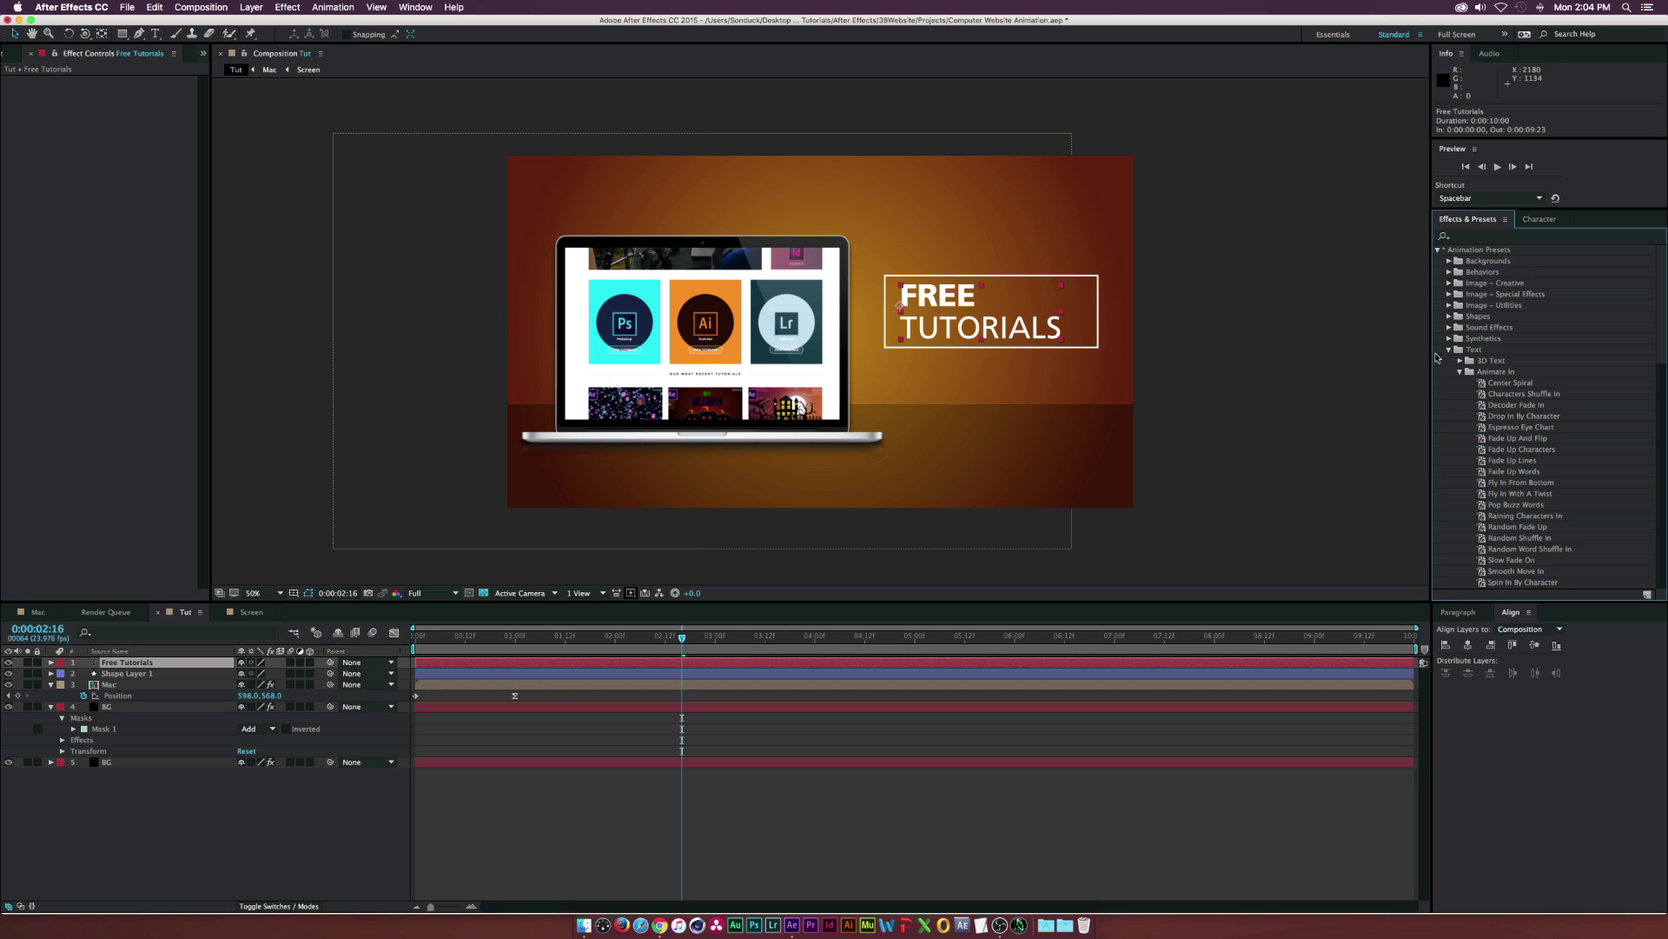
scroll(1489, 377, down, 3)
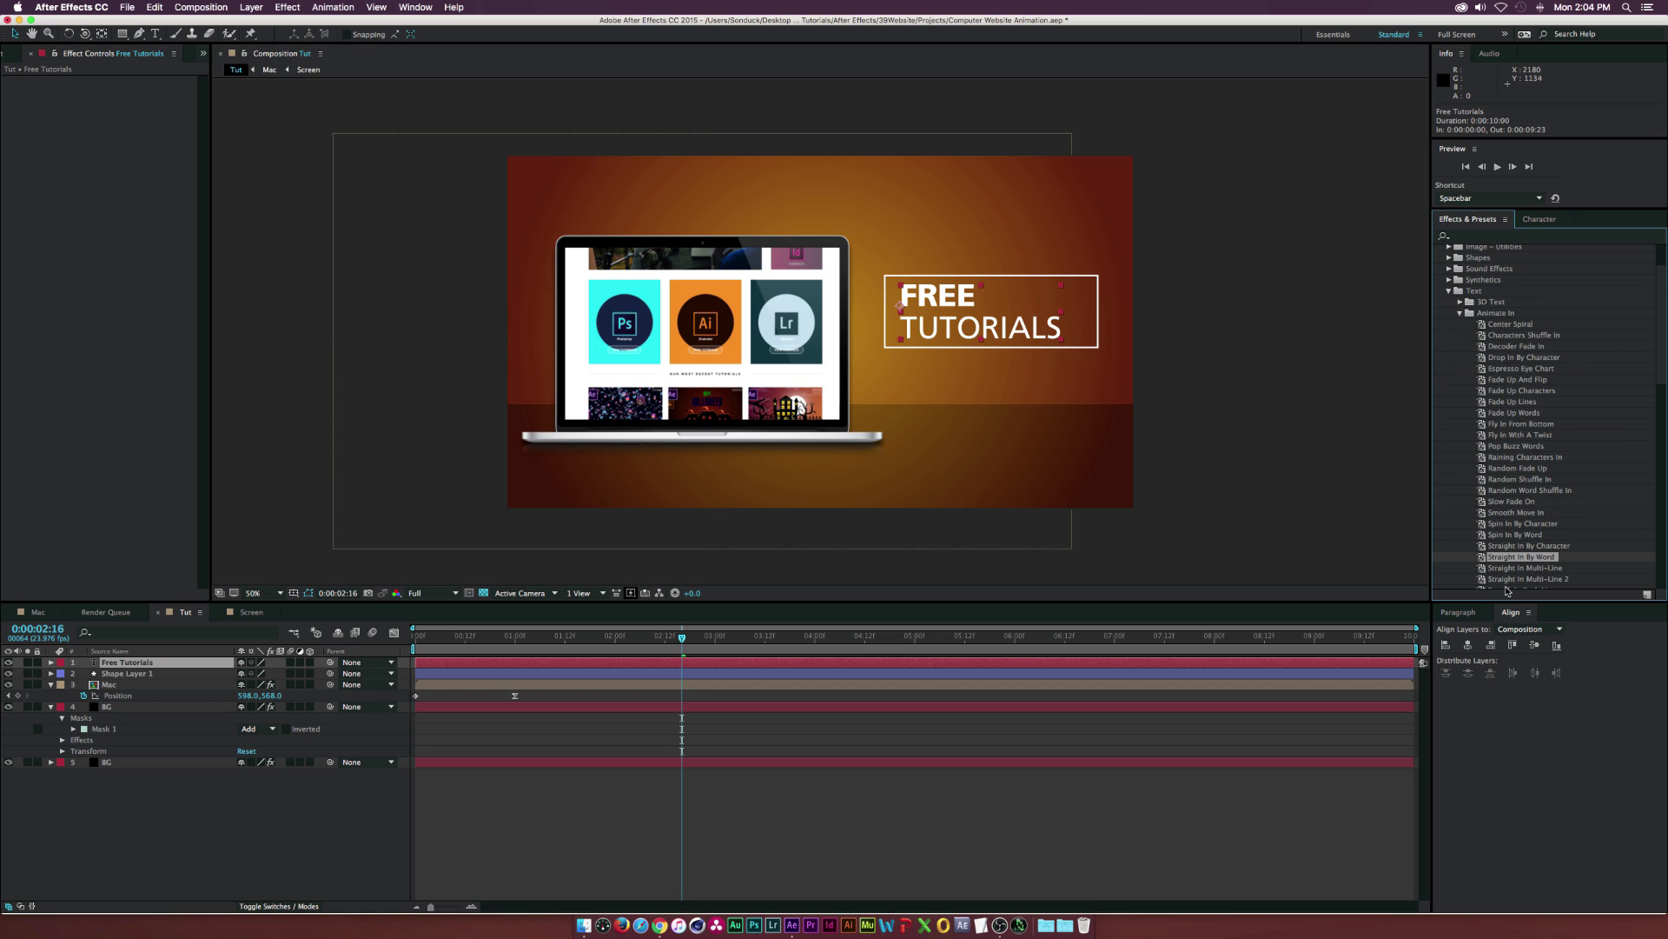
drag(1508, 560, 131, 663)
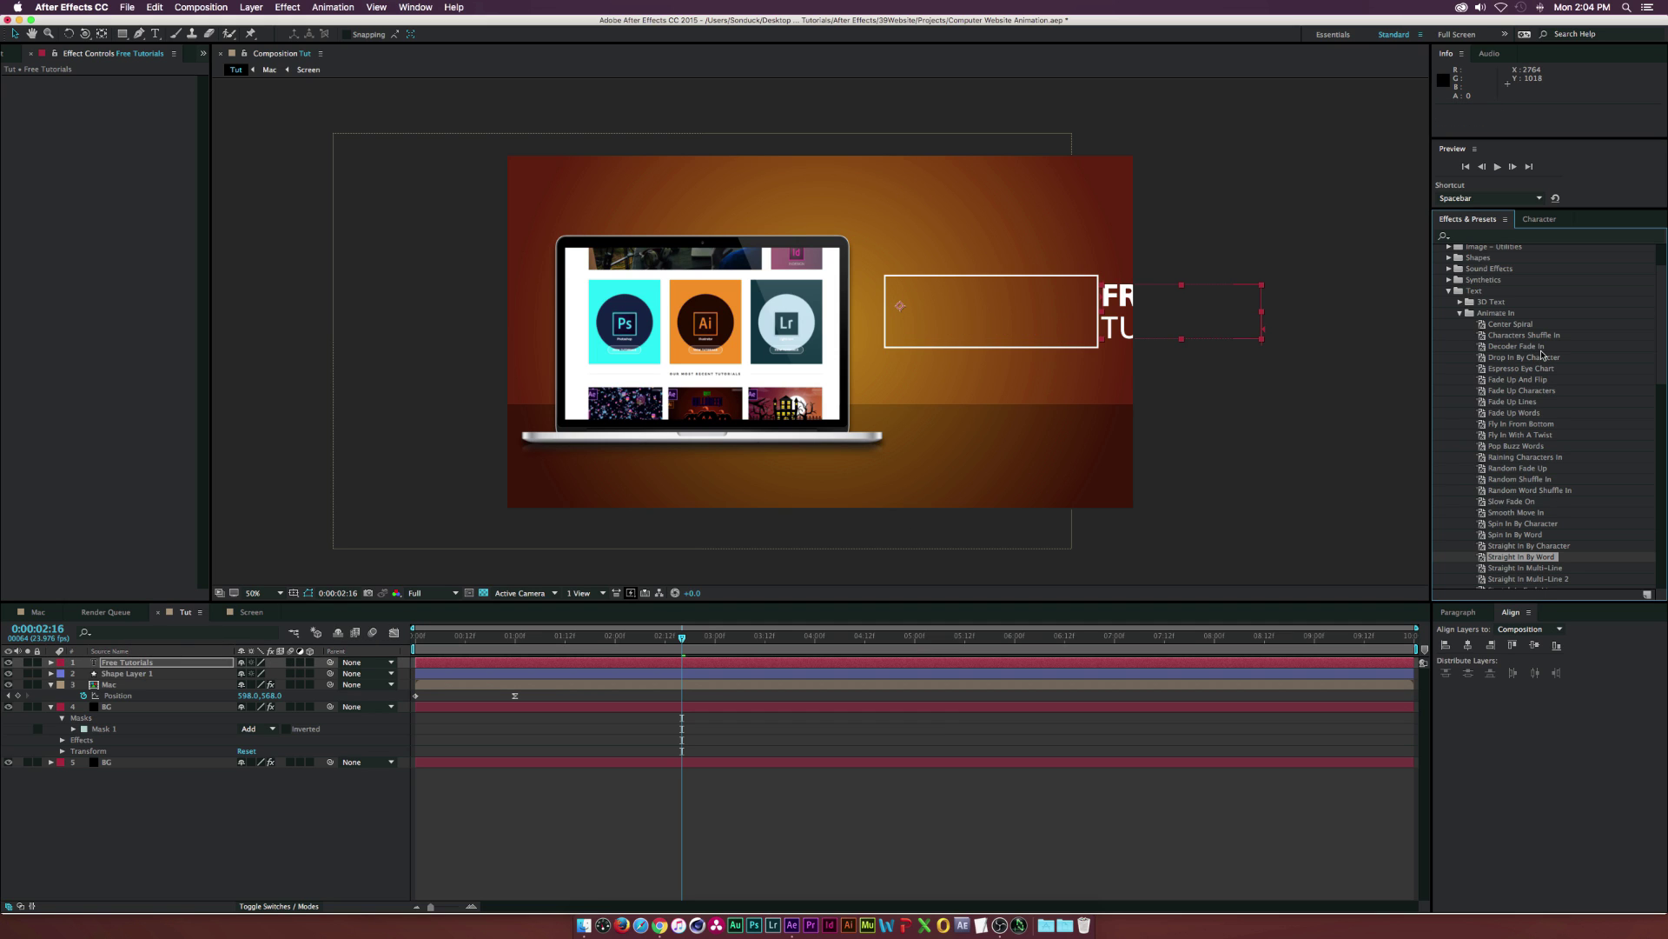
Reveal the text layer's animated properties, scrub the entrance and set the animator's Position to 751.0, 0.0
click(105, 663)
key(u)
key(u)
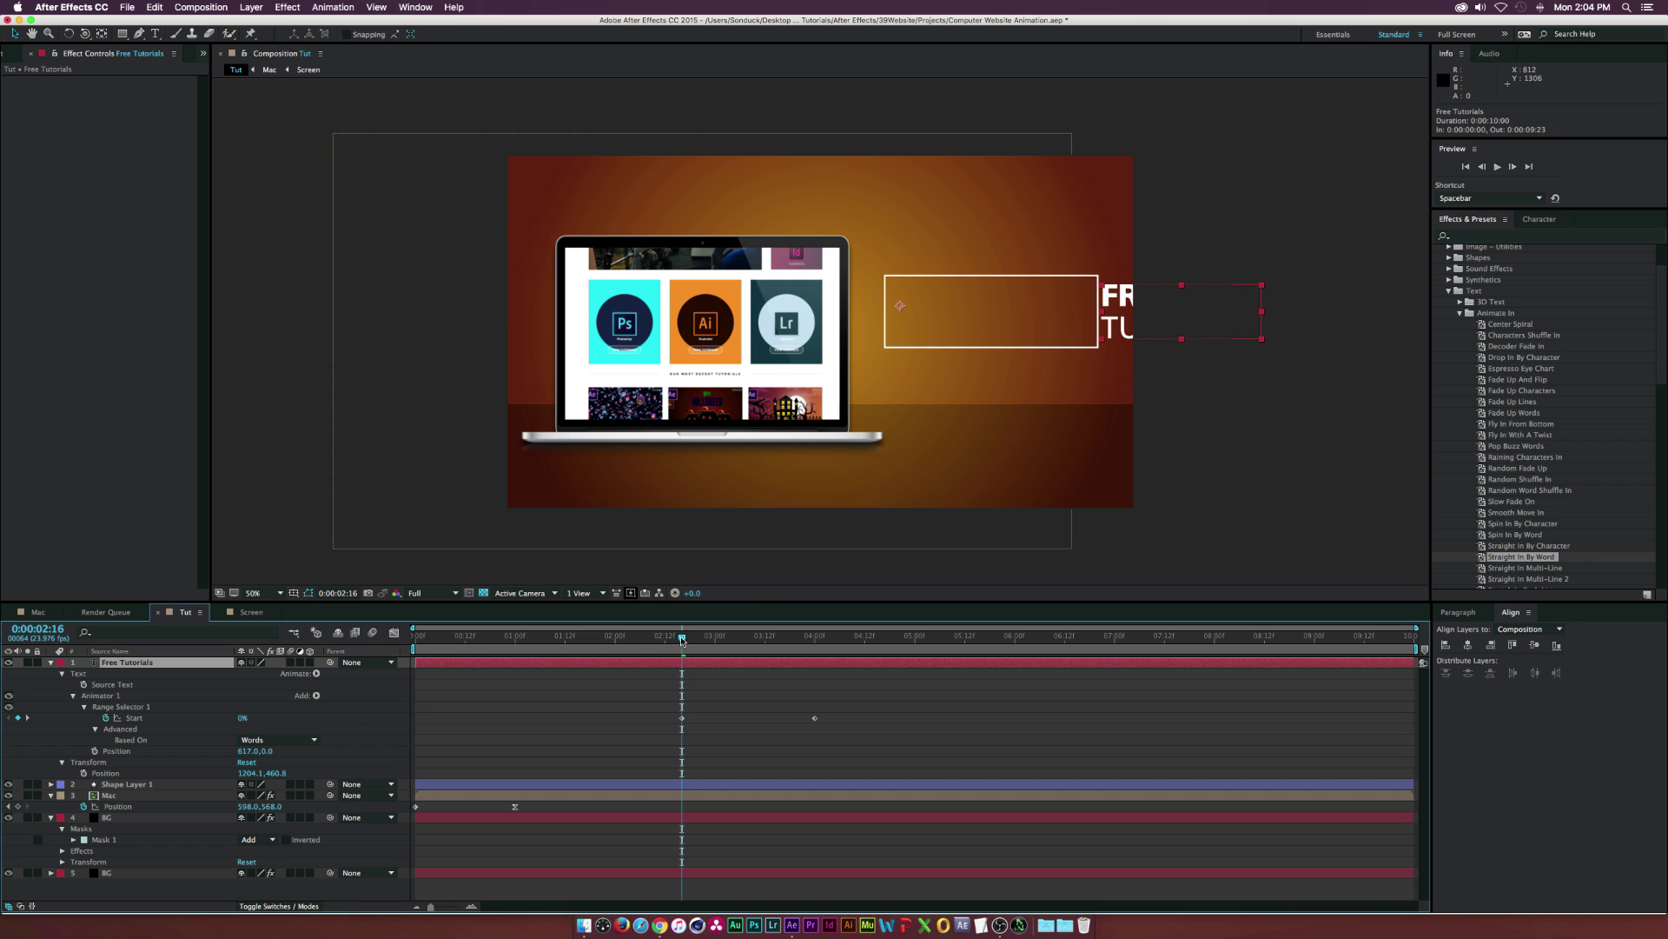
drag(688, 642, 790, 640)
drag(686, 641, 670, 641)
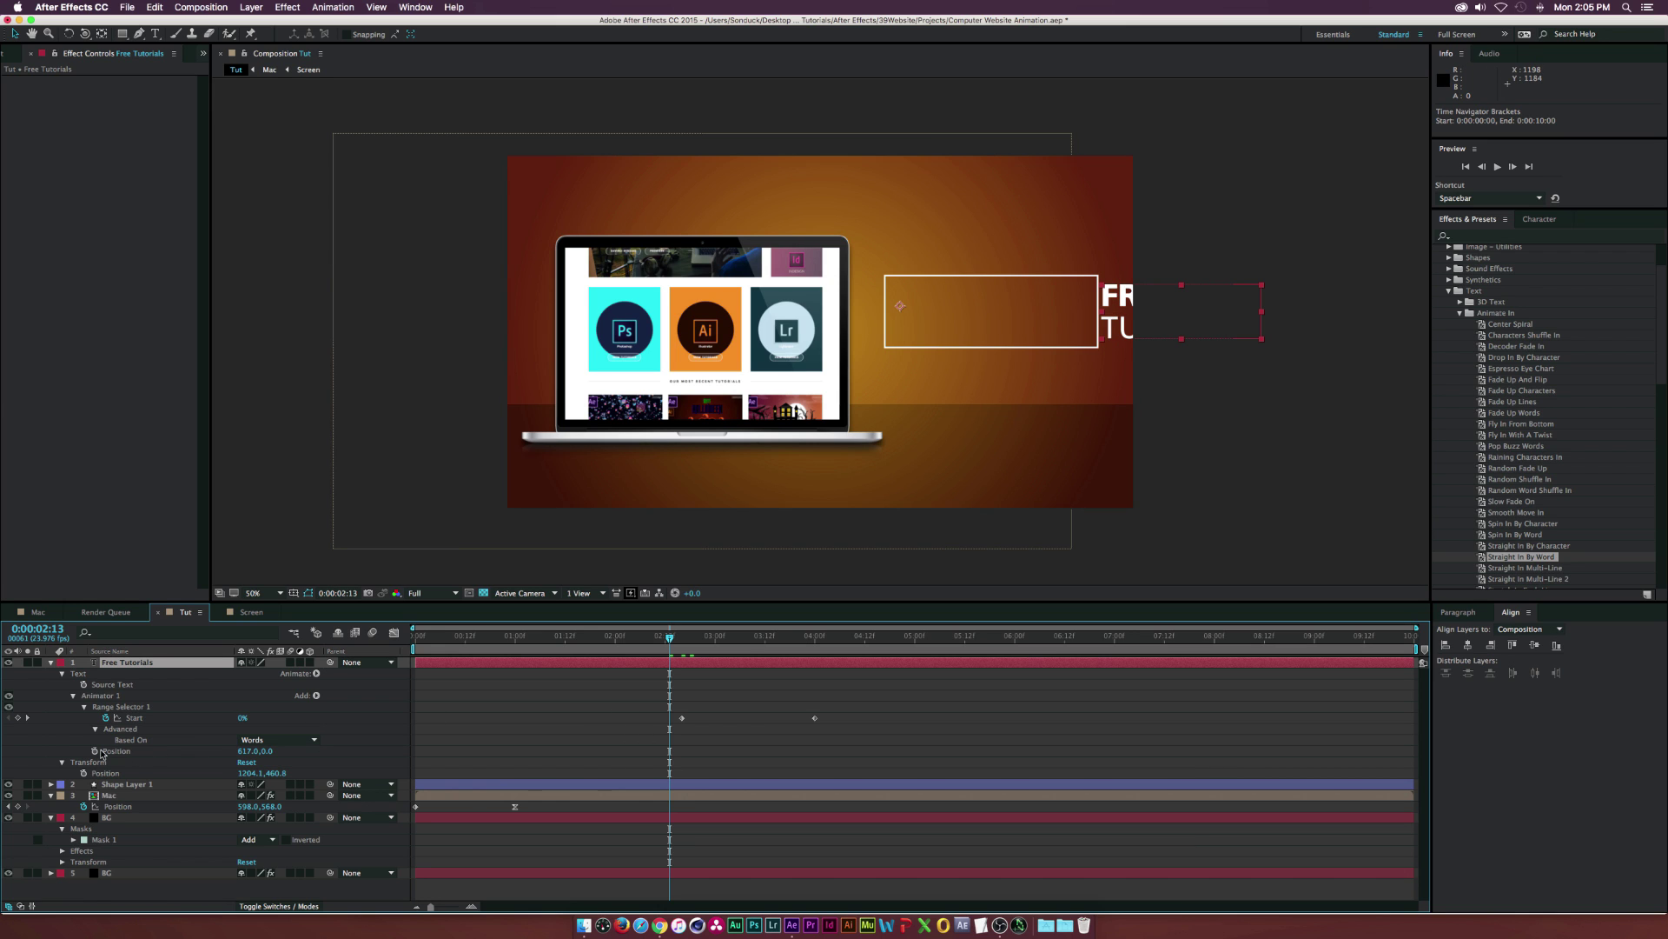
drag(241, 755, 280, 755)
Easy Ease the last text Range Selector keyframe, shift the pair earlier to start at 0:00:01:11 with closer spacing, and preview it
drag(670, 641, 874, 644)
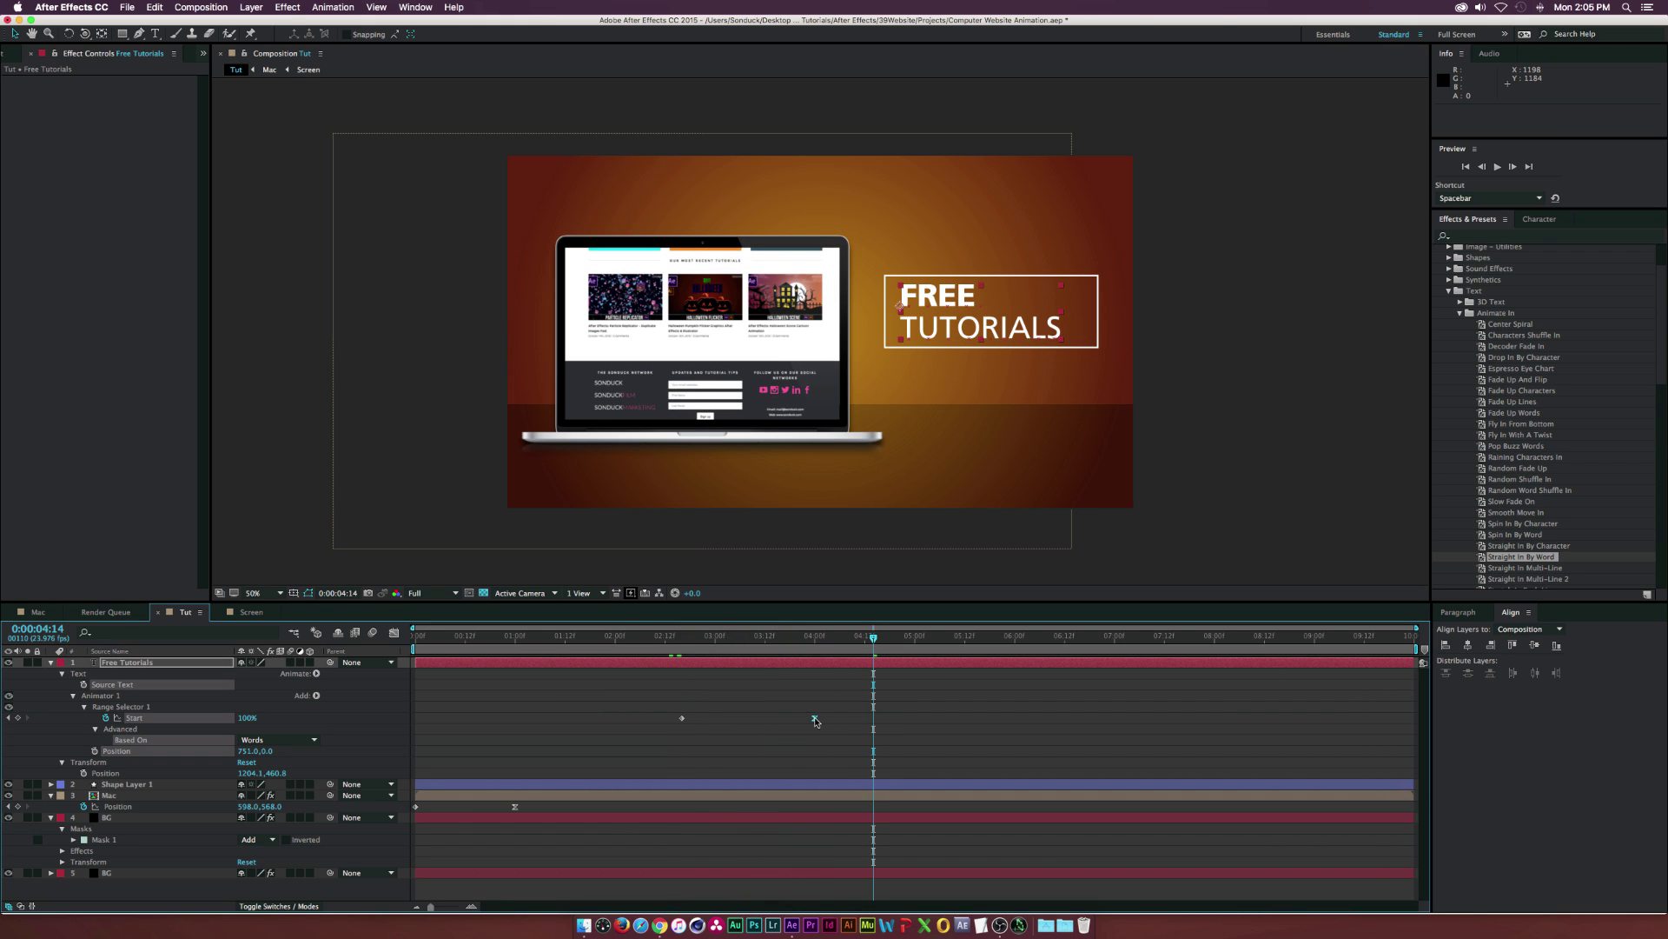
drag(815, 720, 639, 719)
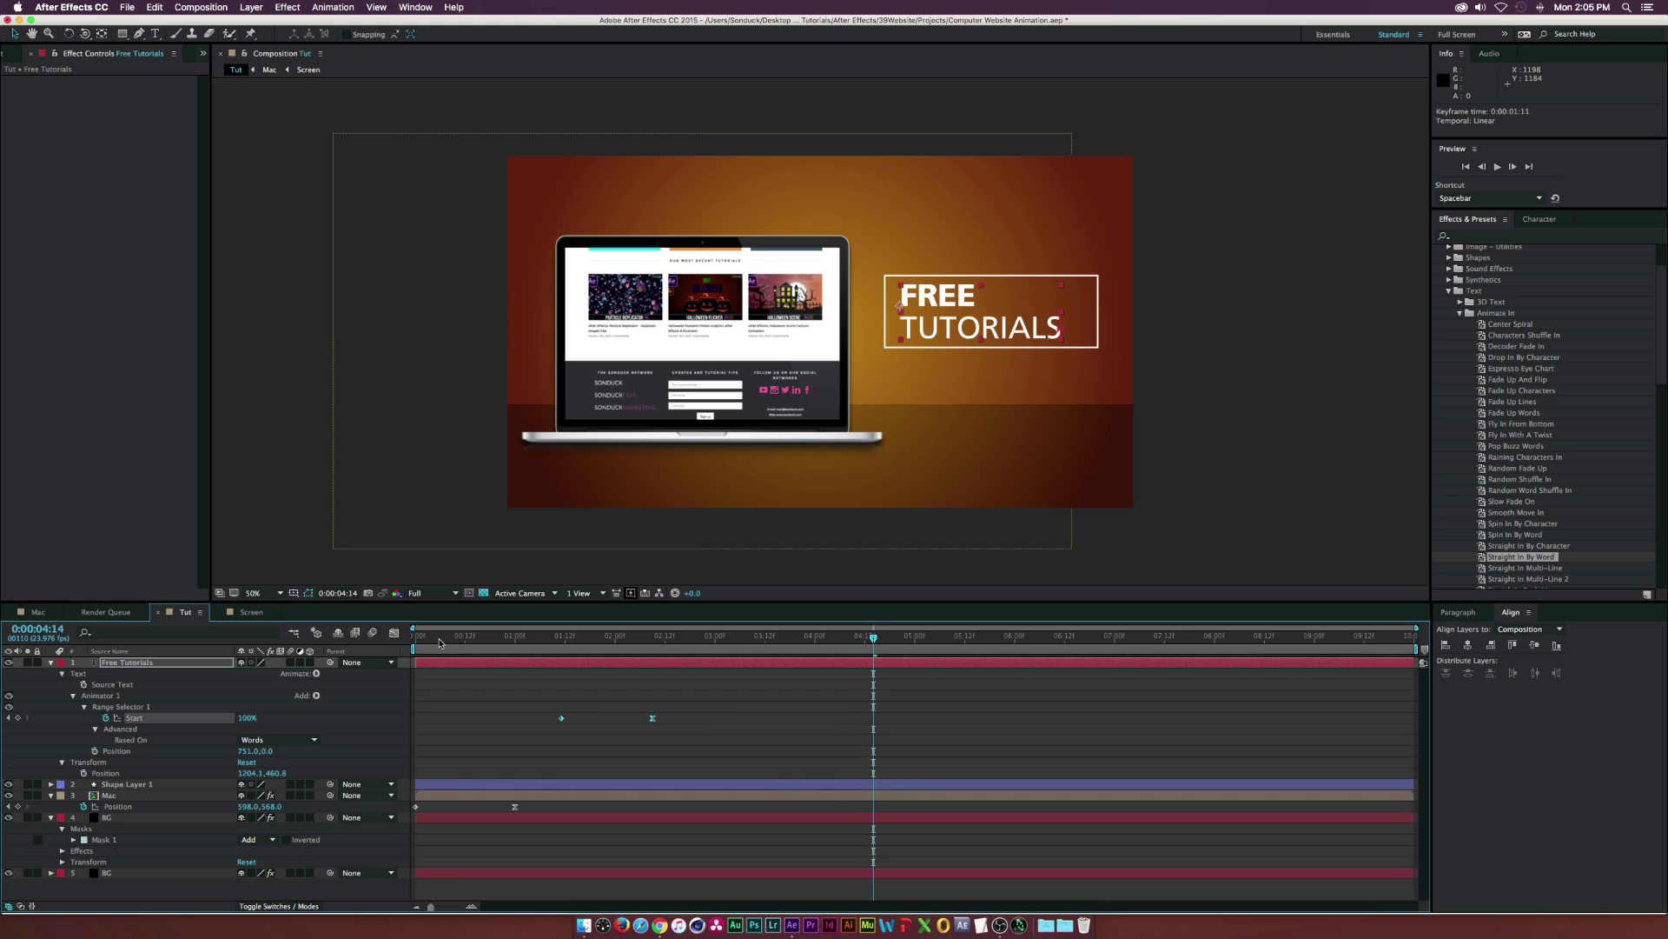
drag(553, 643, 699, 651)
key(space)
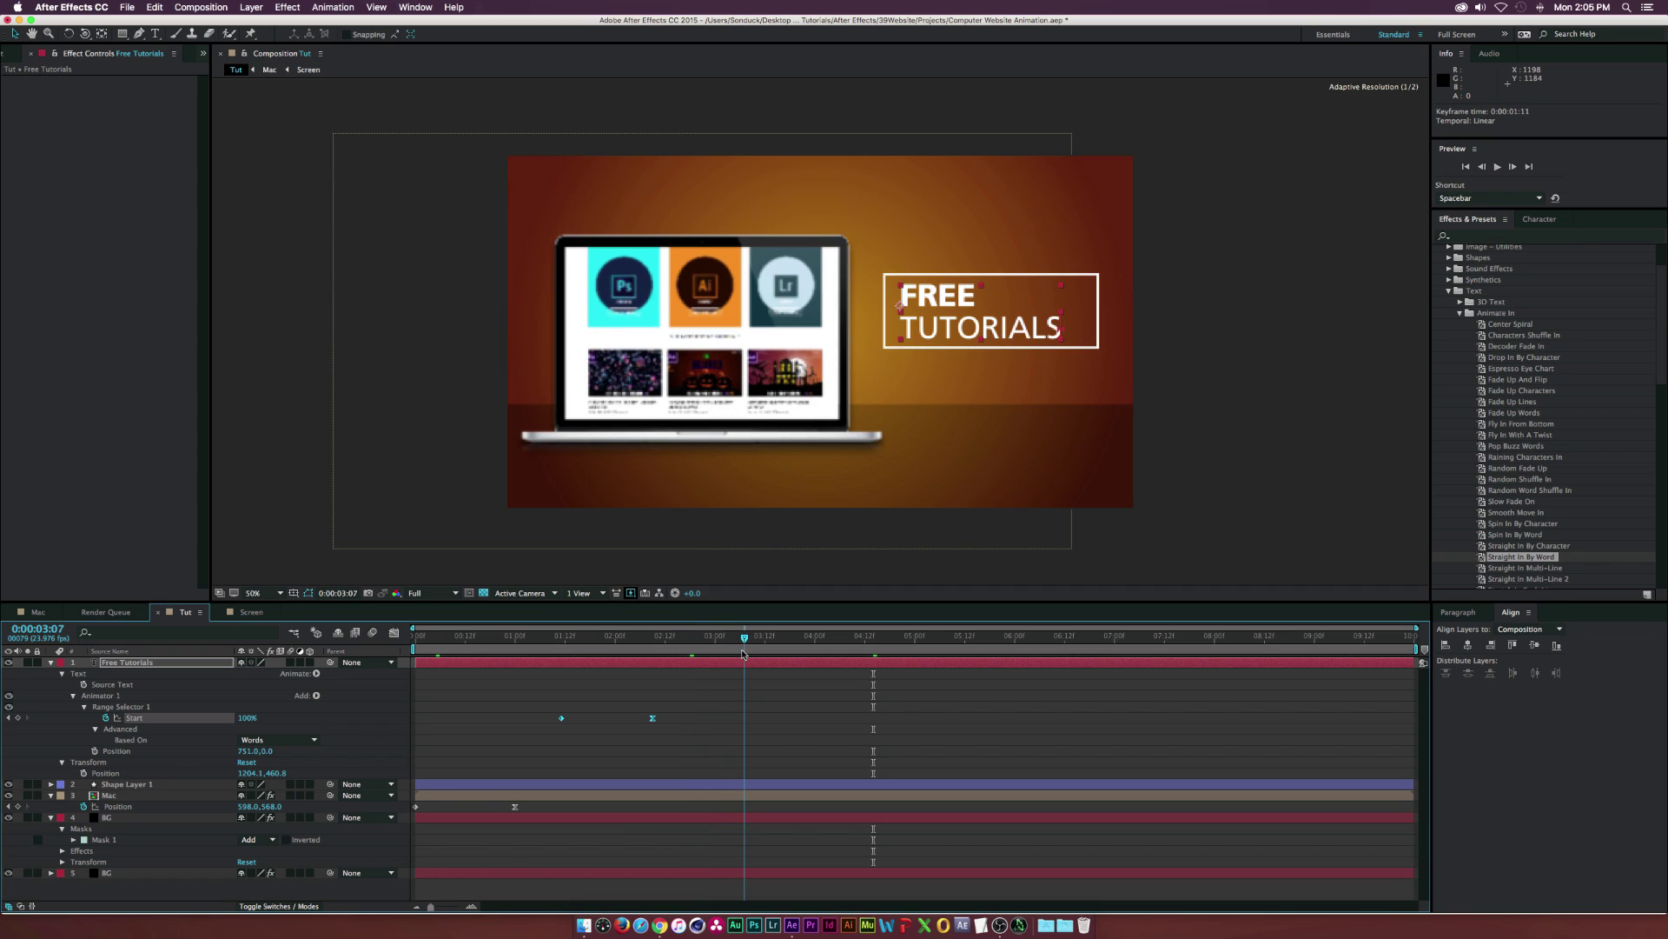
Collapse all layers and enable motion blur for the Tut composition and its Free Tutorials, Shape Layer 1 and Mac layers
key(ctrl+grave)
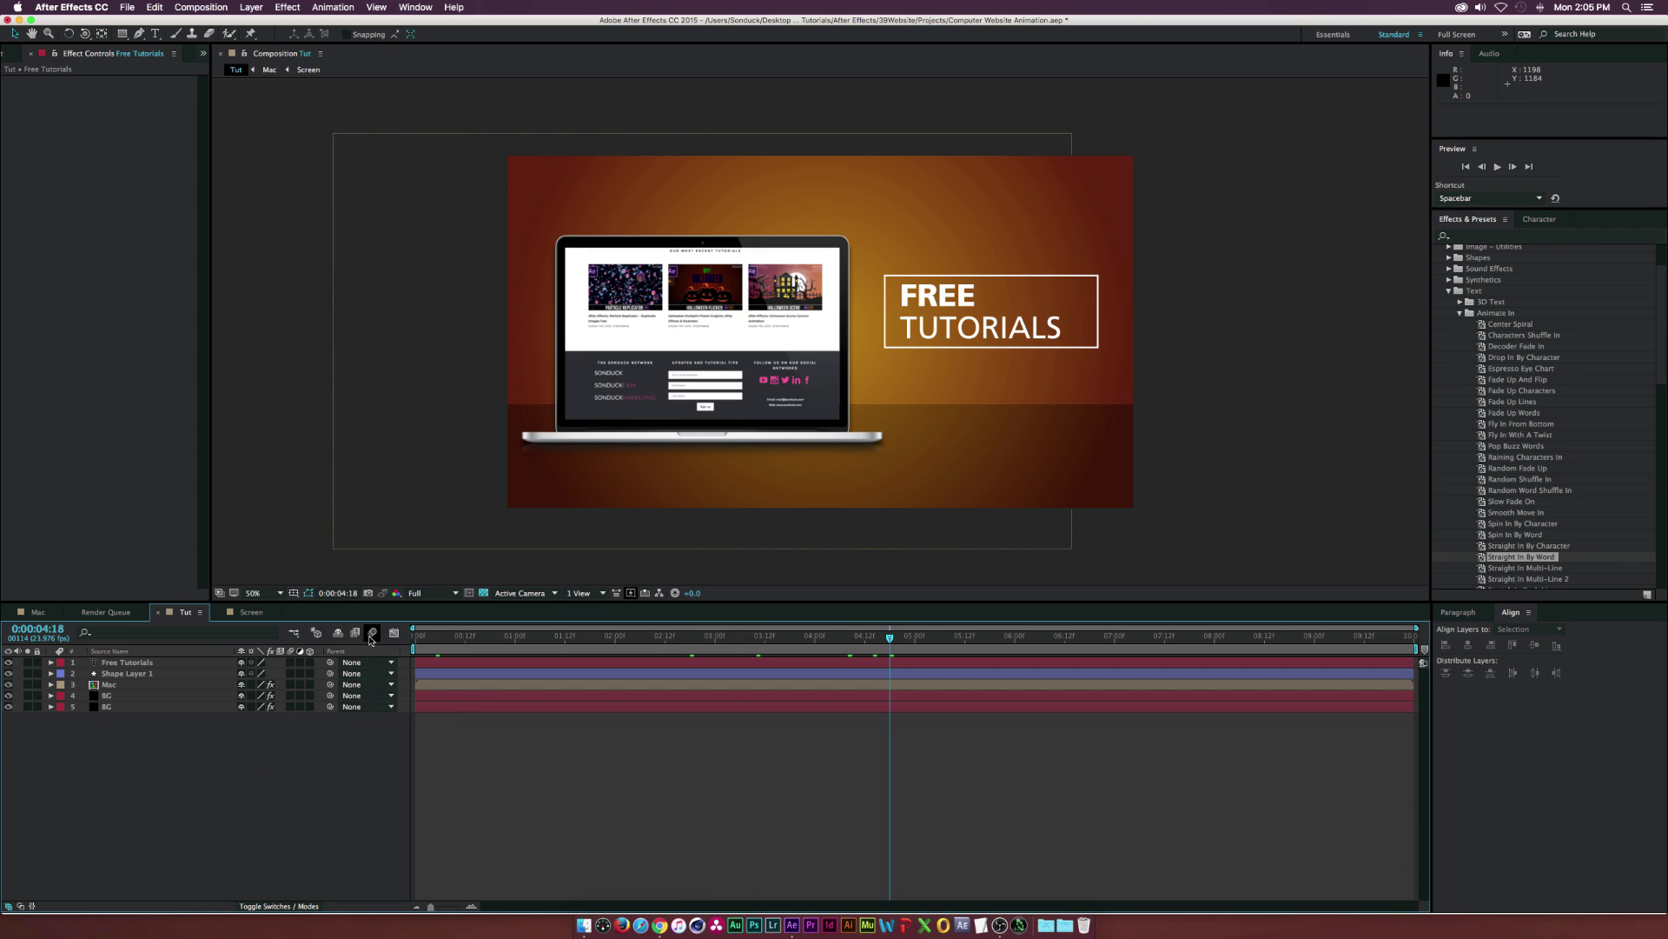
click(373, 631)
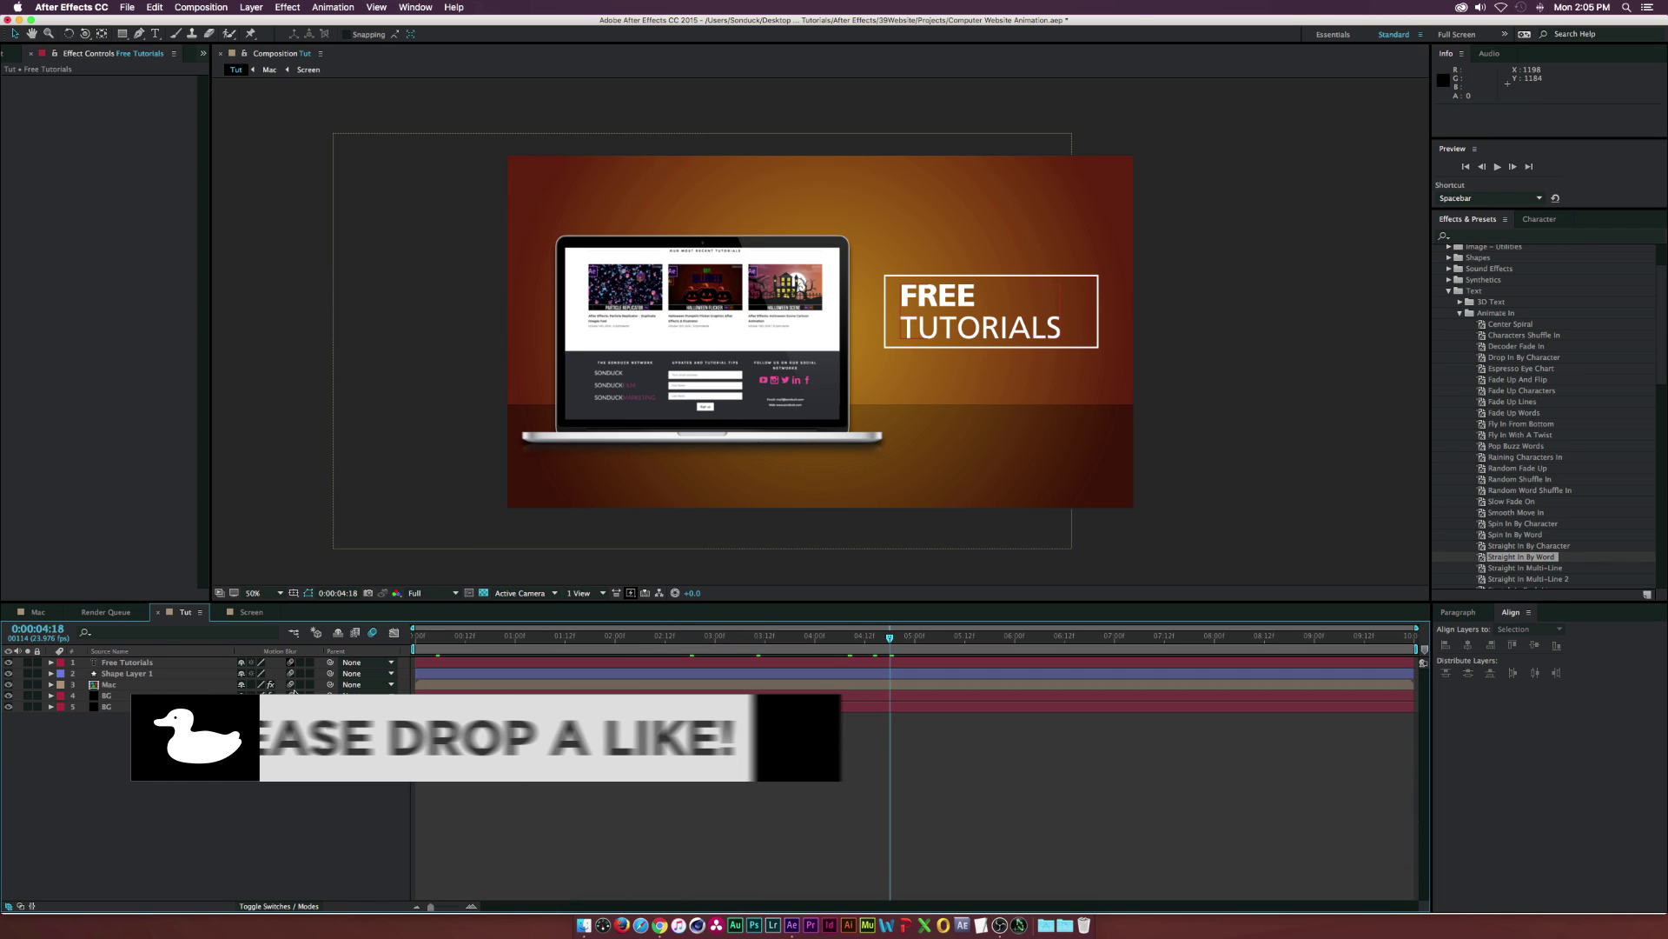
drag(297, 662, 296, 685)
Open the nested Mac and Screen compositions and turn on motion blur for their layers
double_click(111, 684)
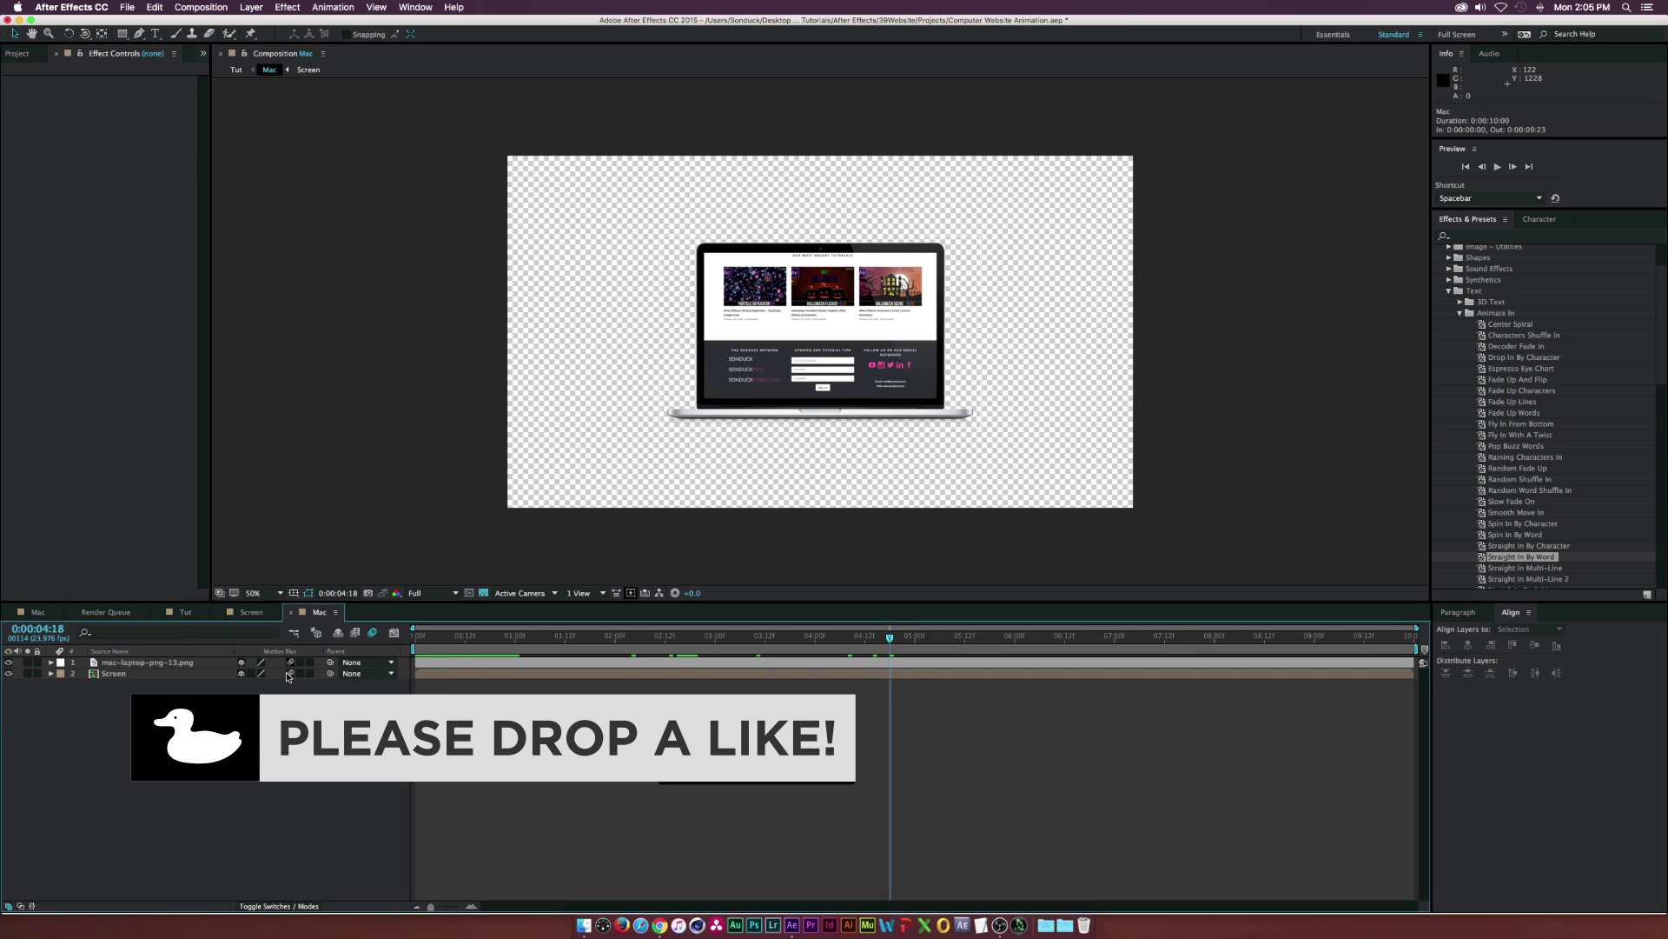
double_click(183, 673)
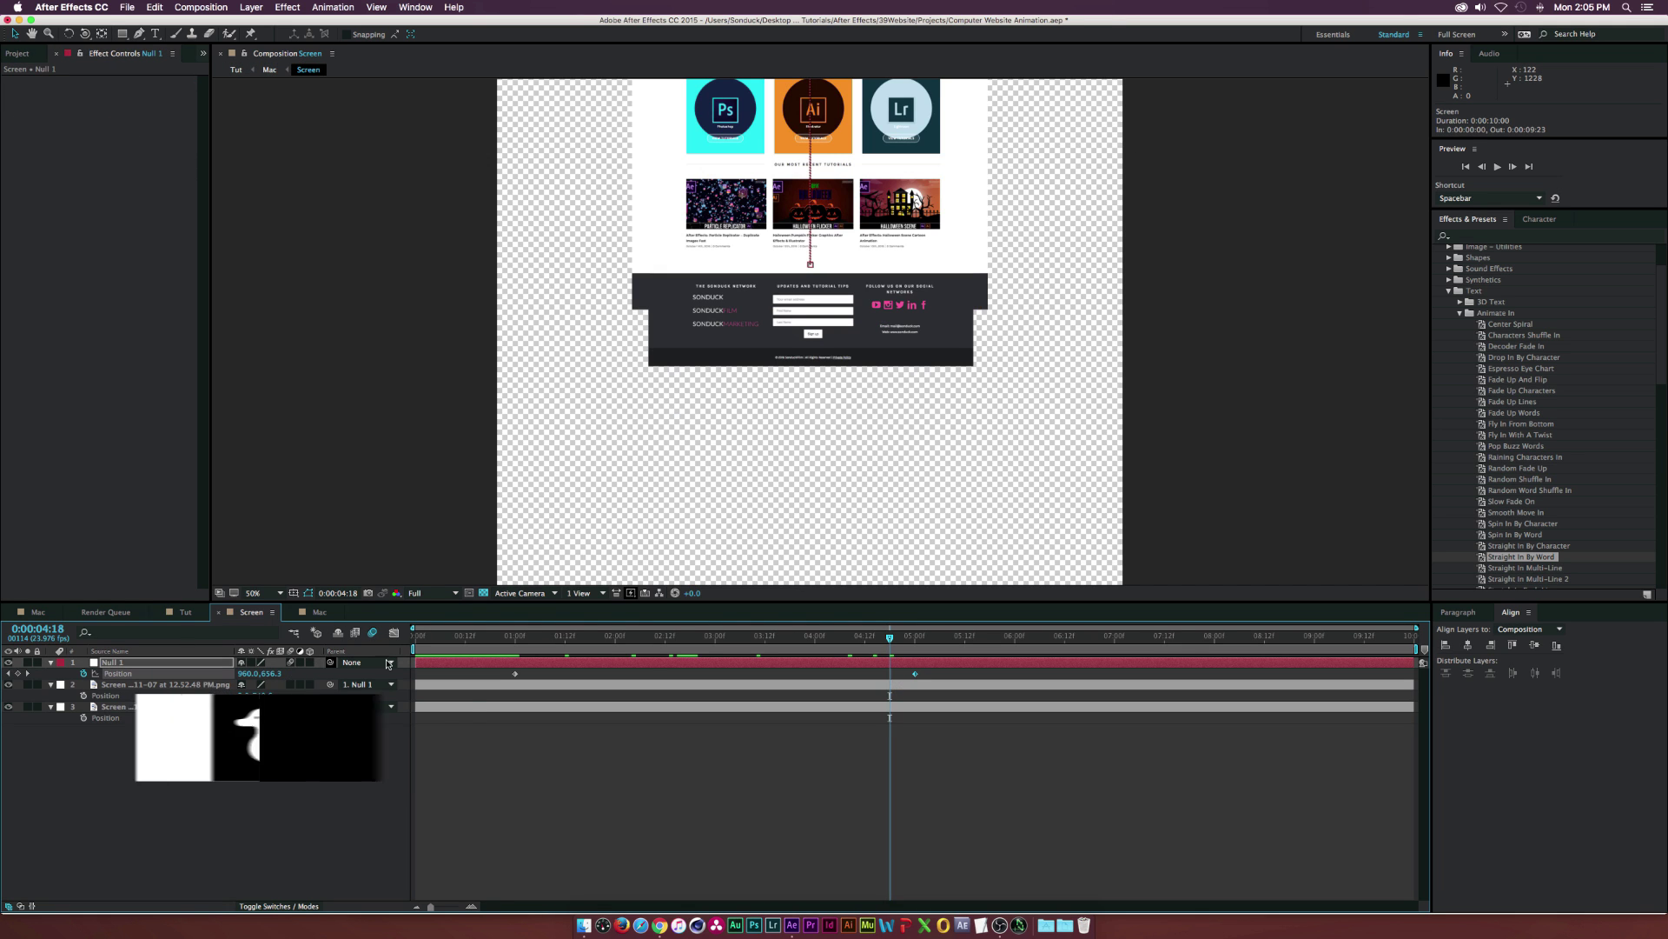